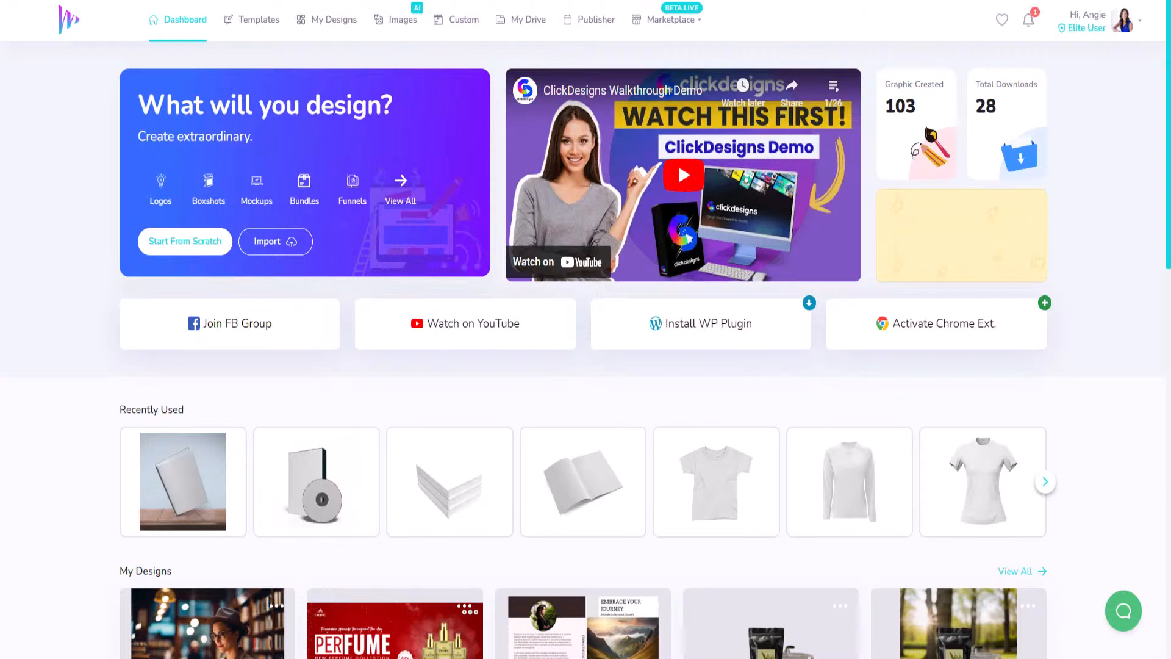
# - Start a blank-canvas design named 'Demo - Super Boawl Sunday Party Invite' and try a 1000-pixel width
pyautogui.moveTo(501, 465)
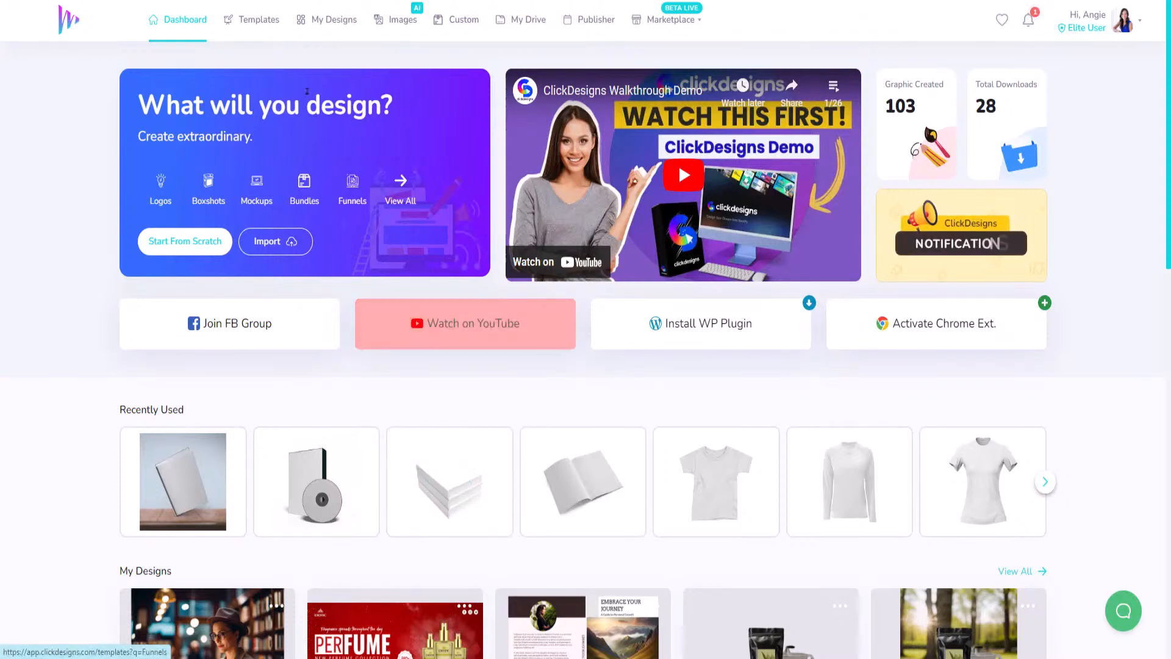
pyautogui.click(184, 247)
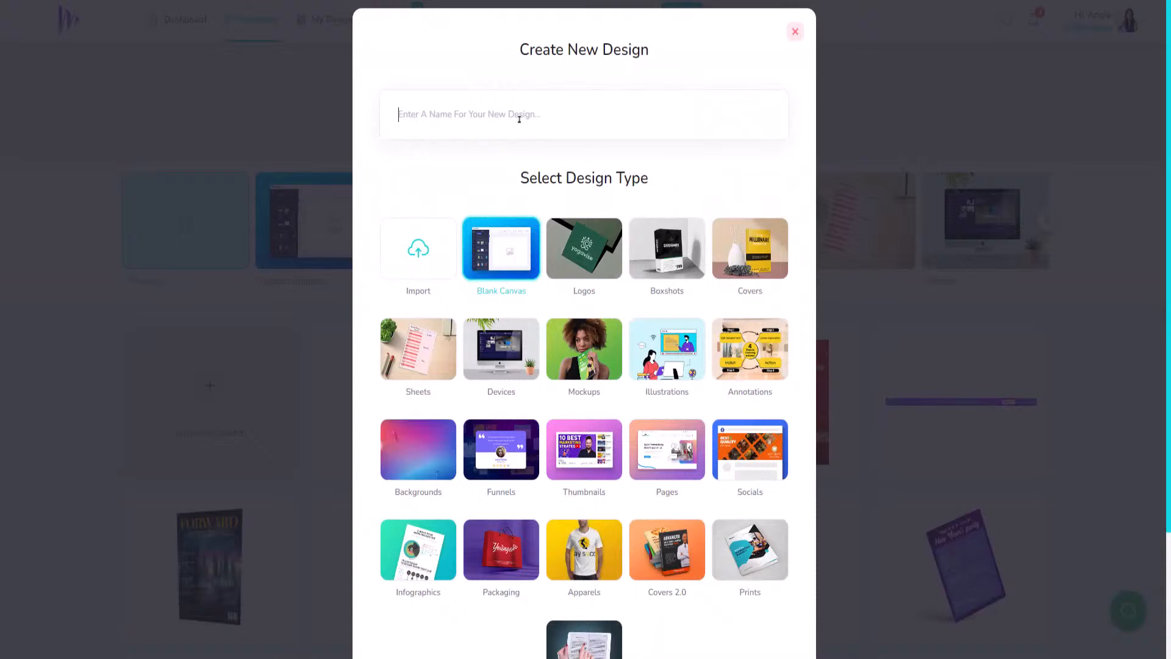
pyautogui.write('Demo - S')
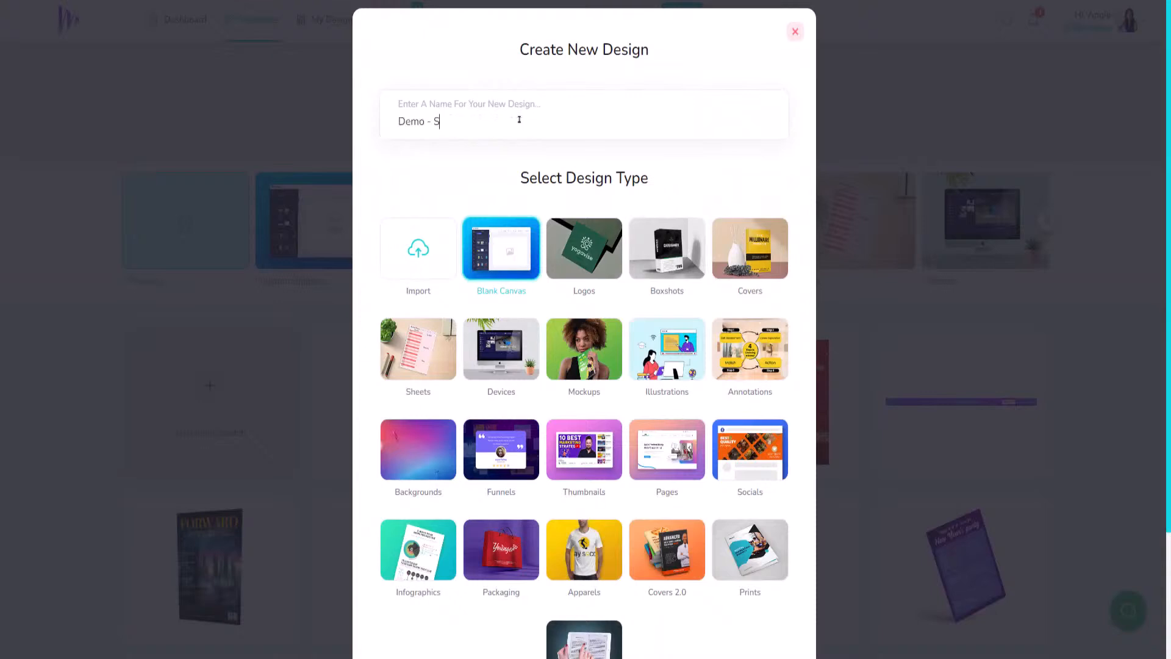
pyautogui.write('uper Boa')
pyautogui.write('wl Sunday')
pyautogui.write(' Party Invite')
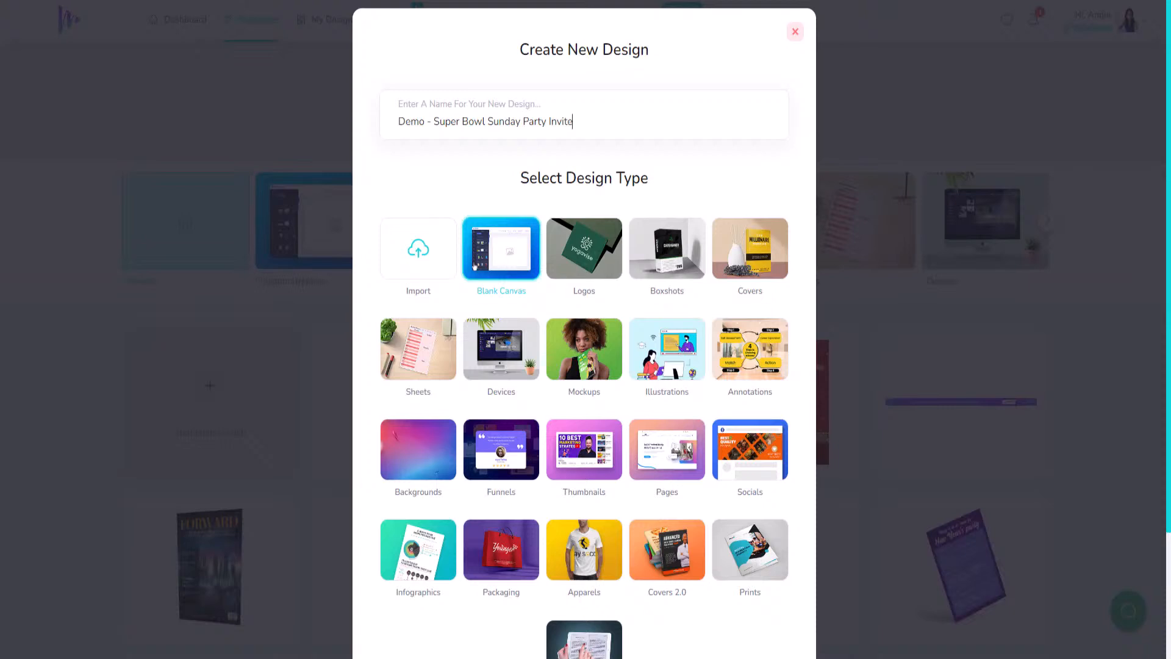
pyautogui.scroll(-3, 583, 530)
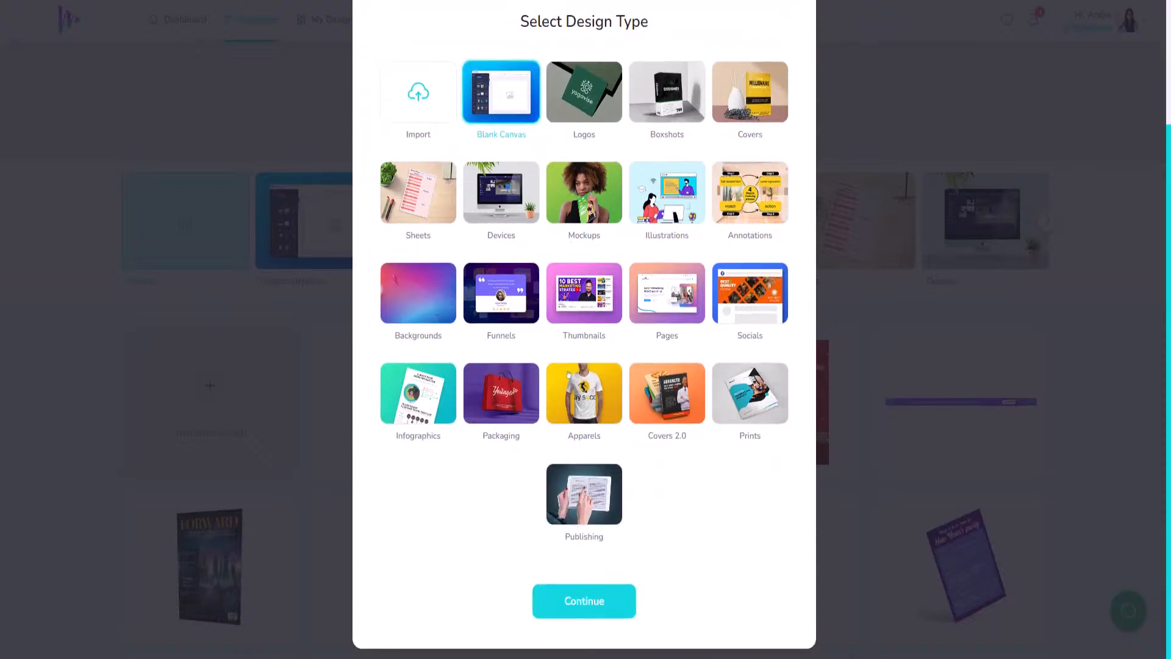
pyautogui.click(588, 603)
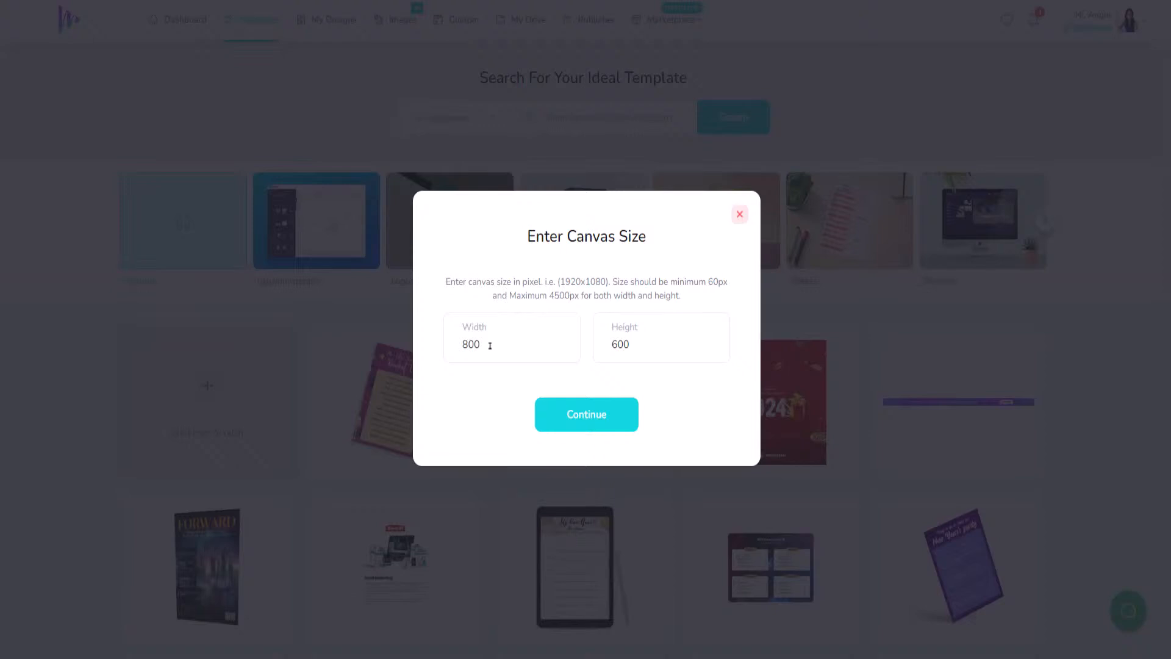
pyautogui.moveTo(490, 345); pyautogui.dragTo(427, 350)
pyautogui.write('1000')
pyautogui.moveTo(646, 349); pyautogui.dragTo(578, 350)
pyautogui.moveTo(499, 347); pyautogui.dragTo(368, 353)
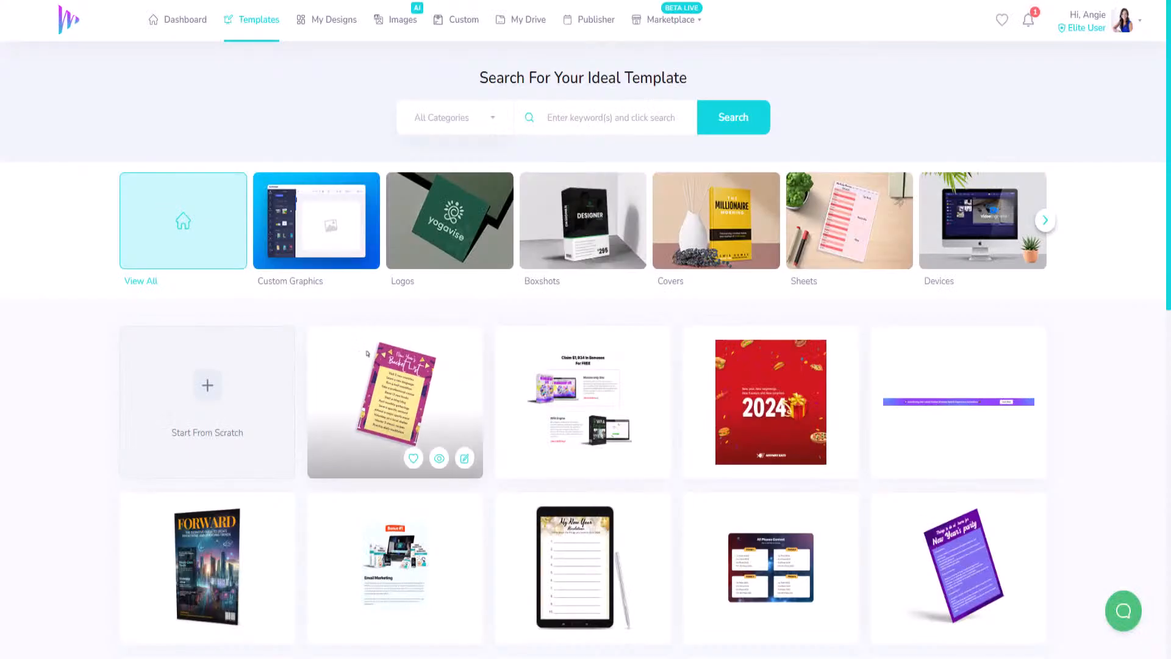
# - Restart the setup and create the blank canvas at 1920 by 1080 pixels
pyautogui.click(231, 393)
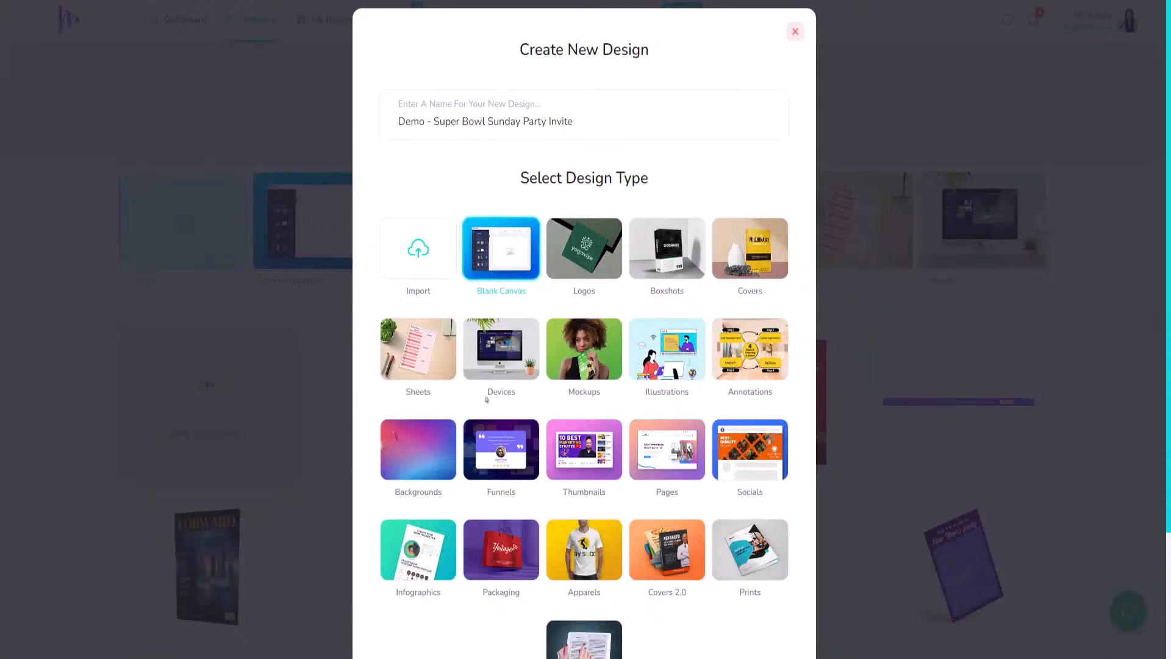
pyautogui.scroll(-3, 487, 399)
pyautogui.click(613, 613)
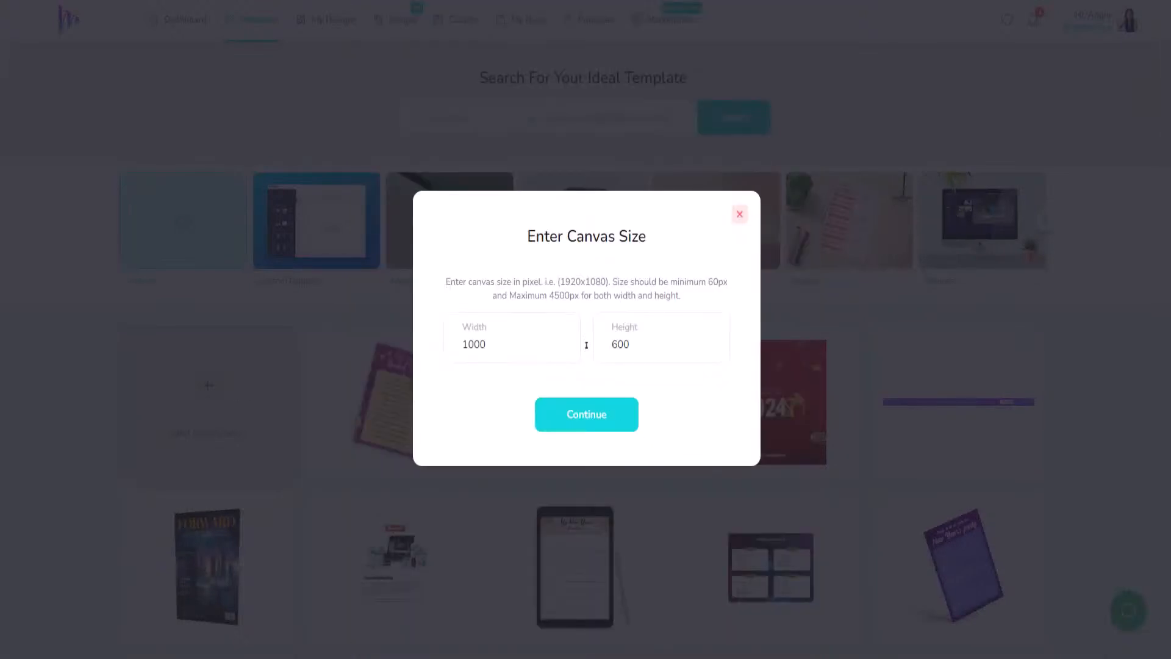
pyautogui.moveTo(499, 346); pyautogui.dragTo(465, 344)
pyautogui.write('1920')
pyautogui.moveTo(644, 338); pyautogui.dragTo(607, 344)
pyautogui.write('1080')
pyautogui.click(593, 422)
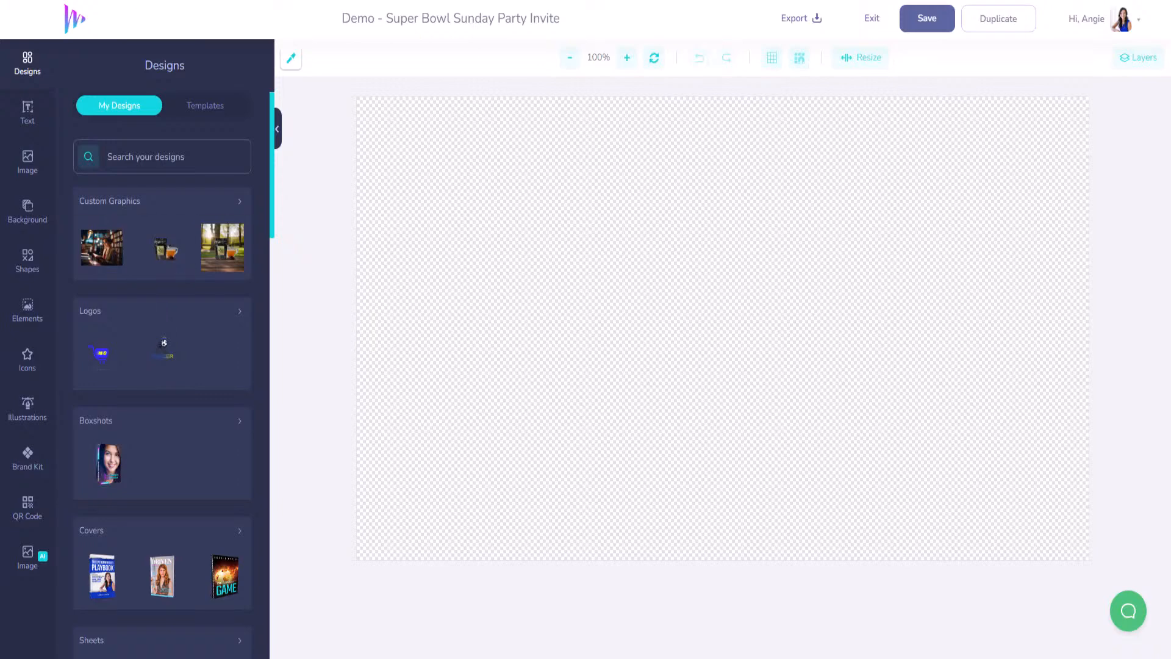
# - Set the canvas background colour to white #FFFFFF after briefly trying light pink
pyautogui.click(35, 212)
pyautogui.click(82, 219)
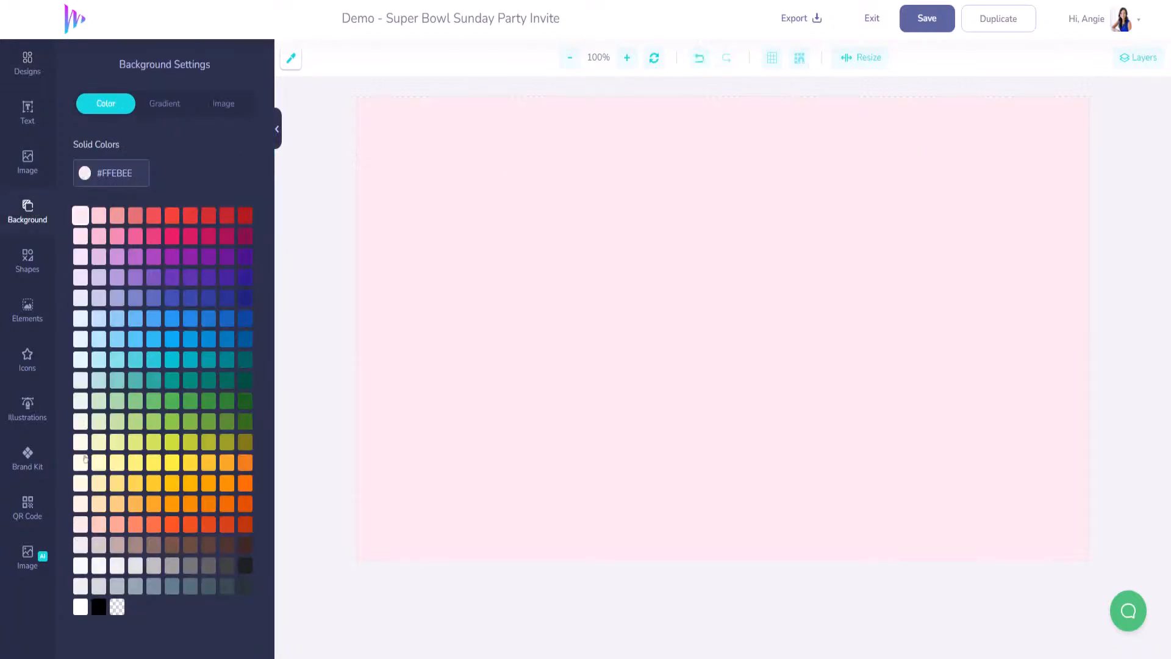
pyautogui.click(82, 607)
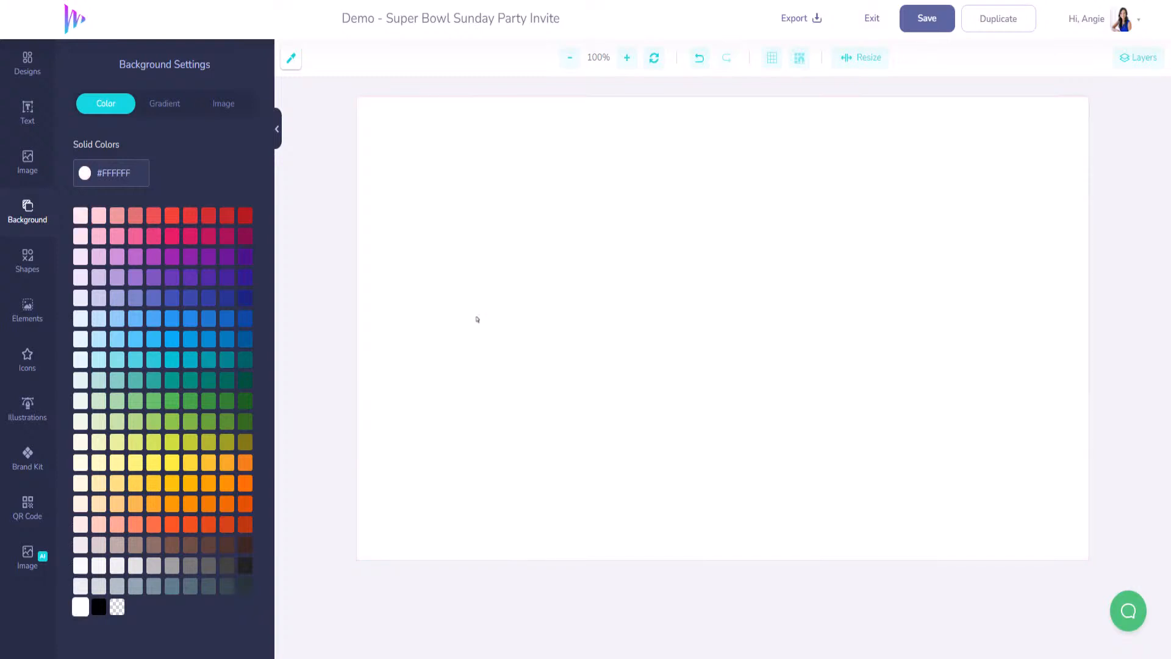
# - Search the built-in image library for 'football' and clear the empty results
pyautogui.click(33, 170)
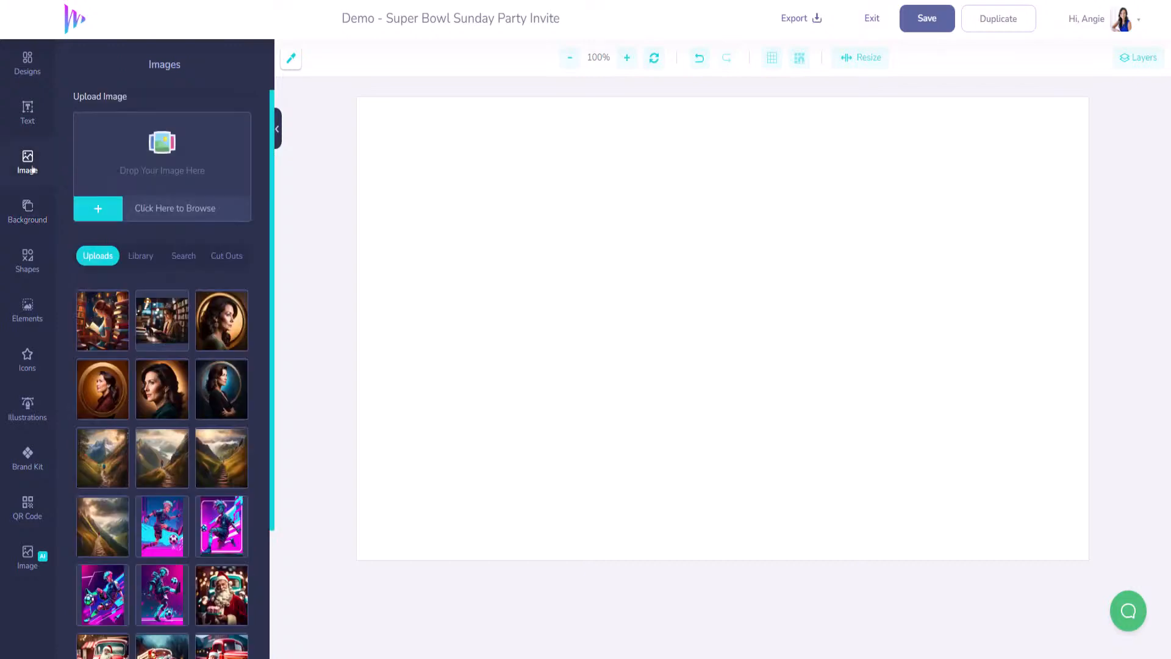
pyautogui.click(146, 256)
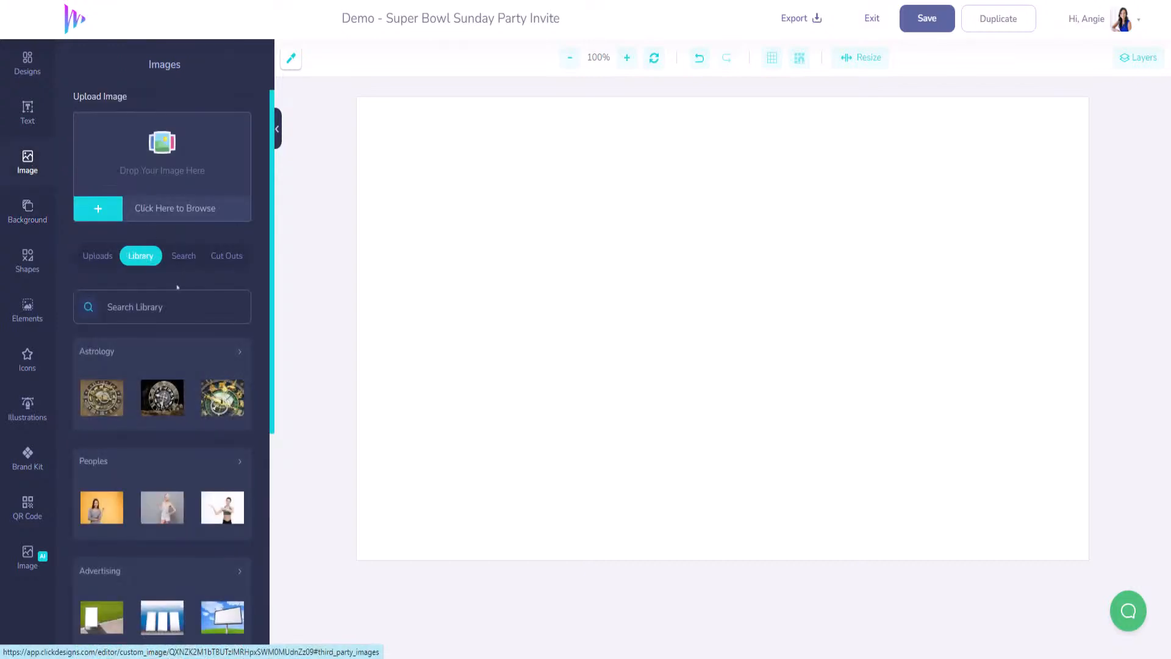
pyautogui.click(168, 311)
pyautogui.write('football')
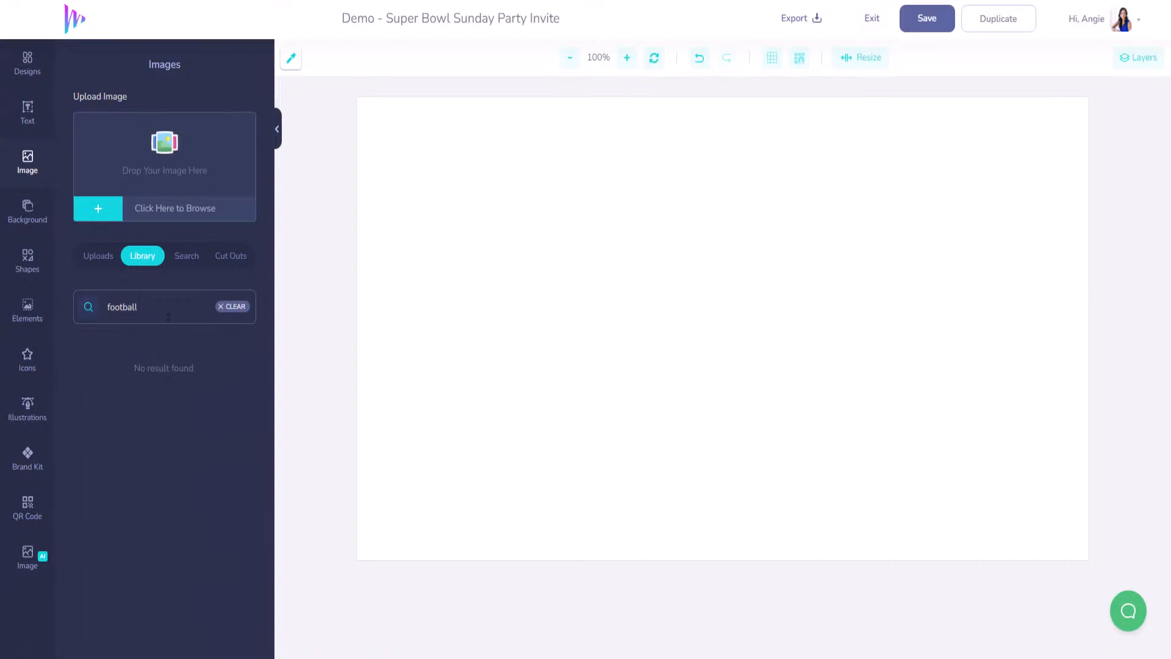
pyautogui.click(234, 307)
# - Search shapes for 'football', then switch to the online stock photo search
pyautogui.click(27, 264)
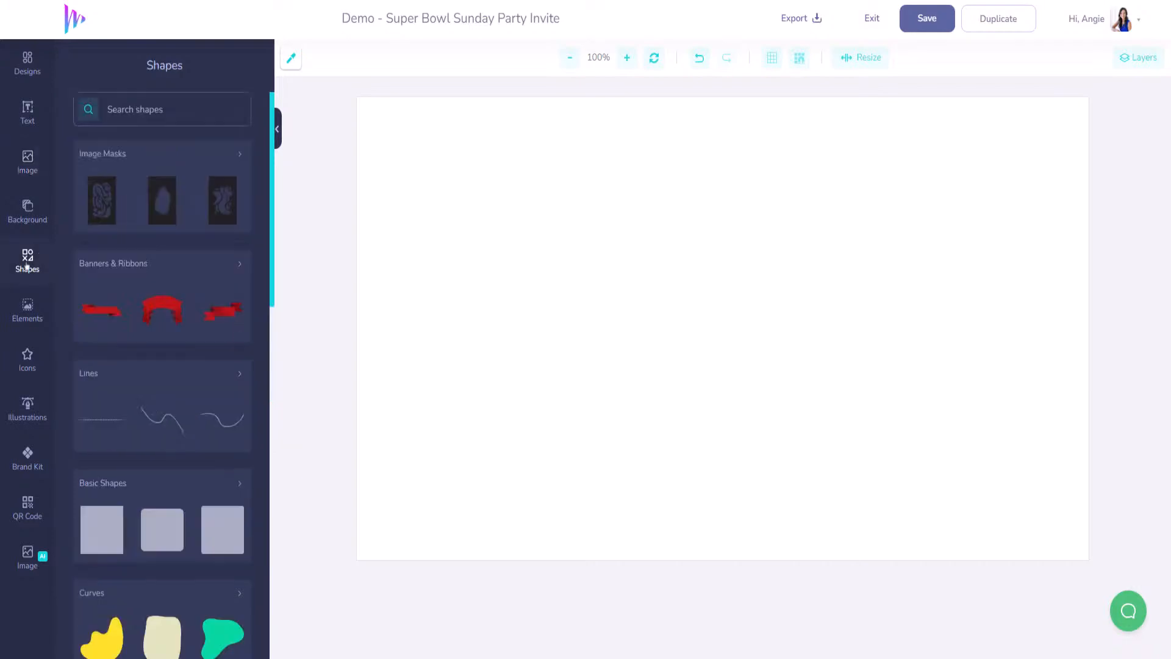
pyautogui.click(152, 109)
pyautogui.write('football')
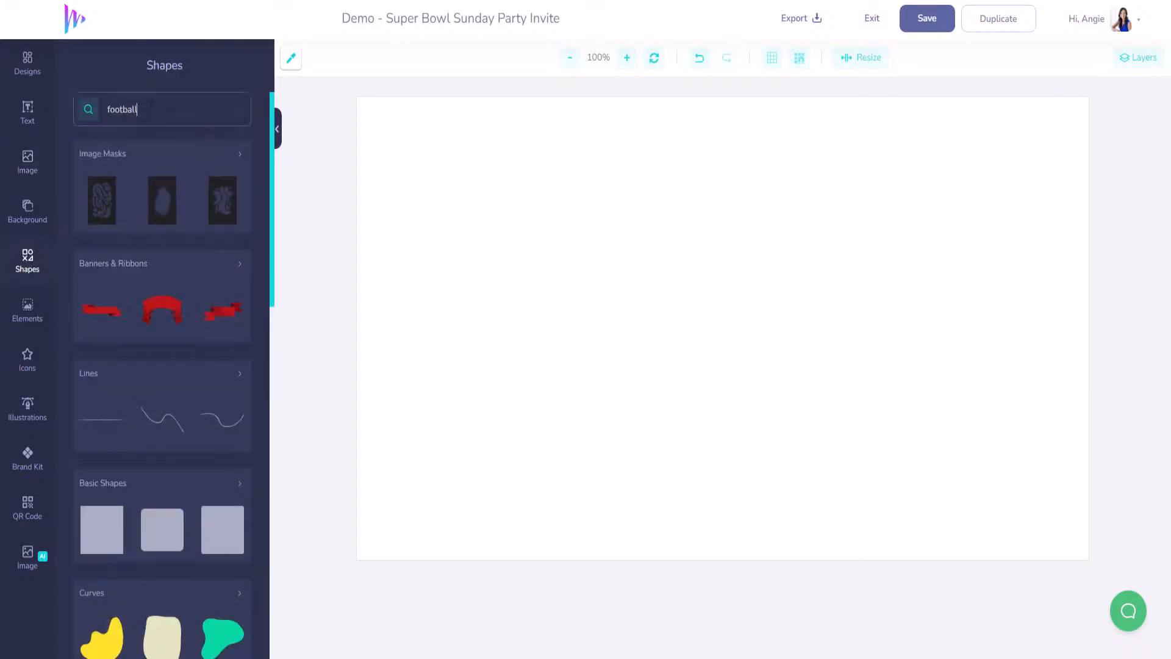
pyautogui.press('Return')
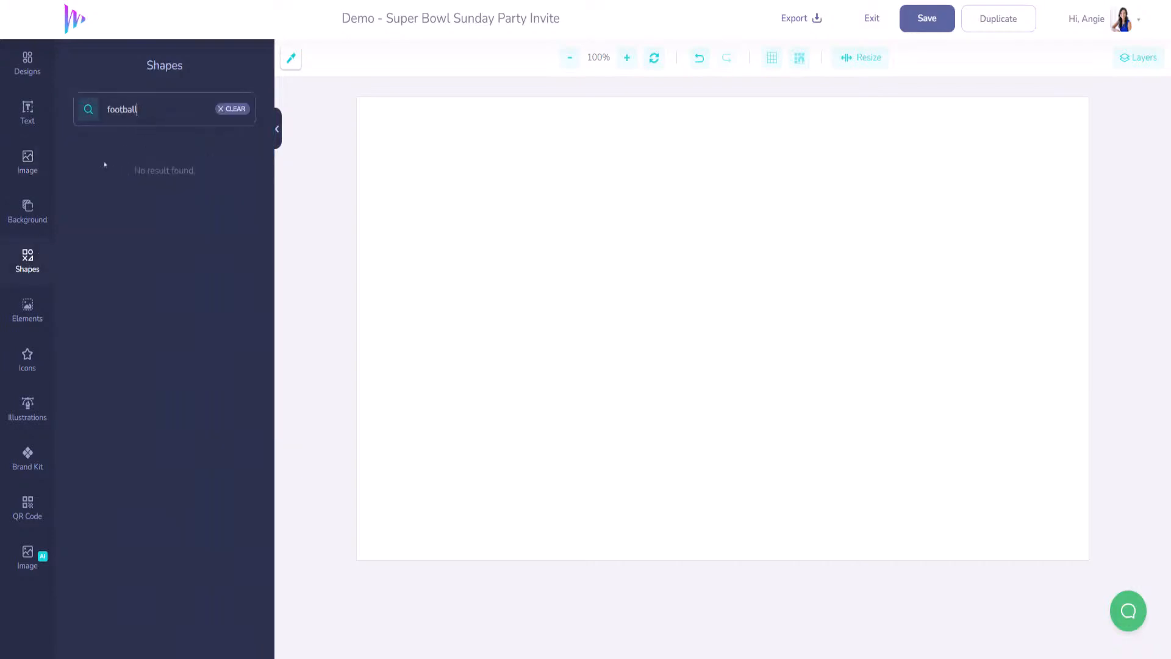
pyautogui.click(28, 171)
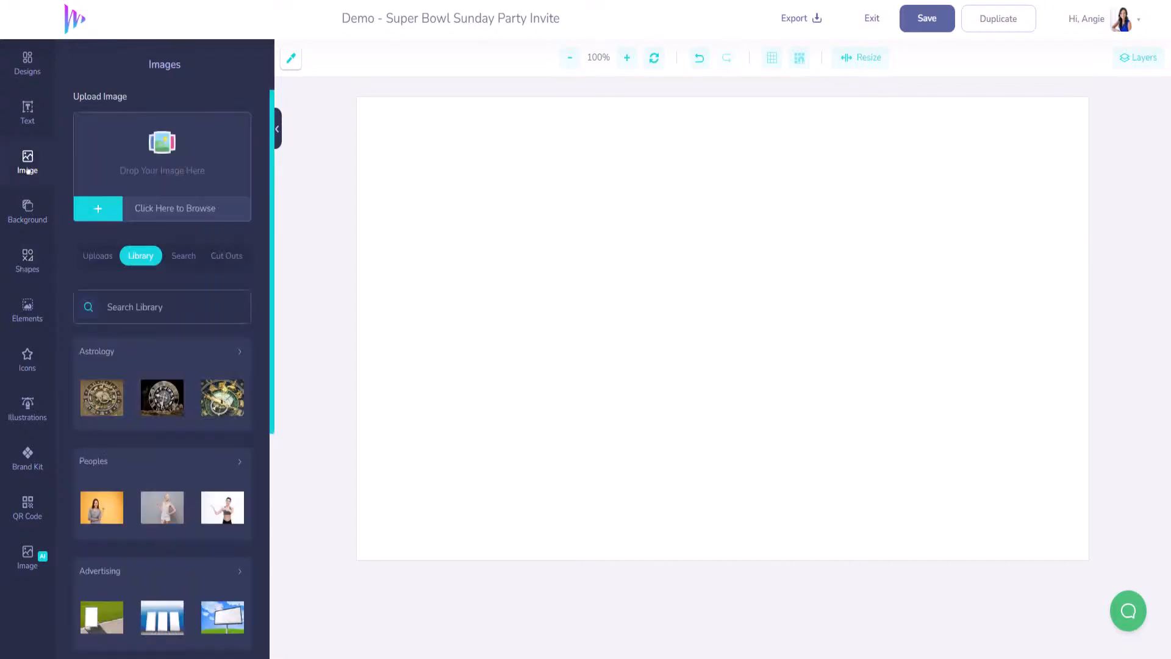
pyautogui.click(184, 256)
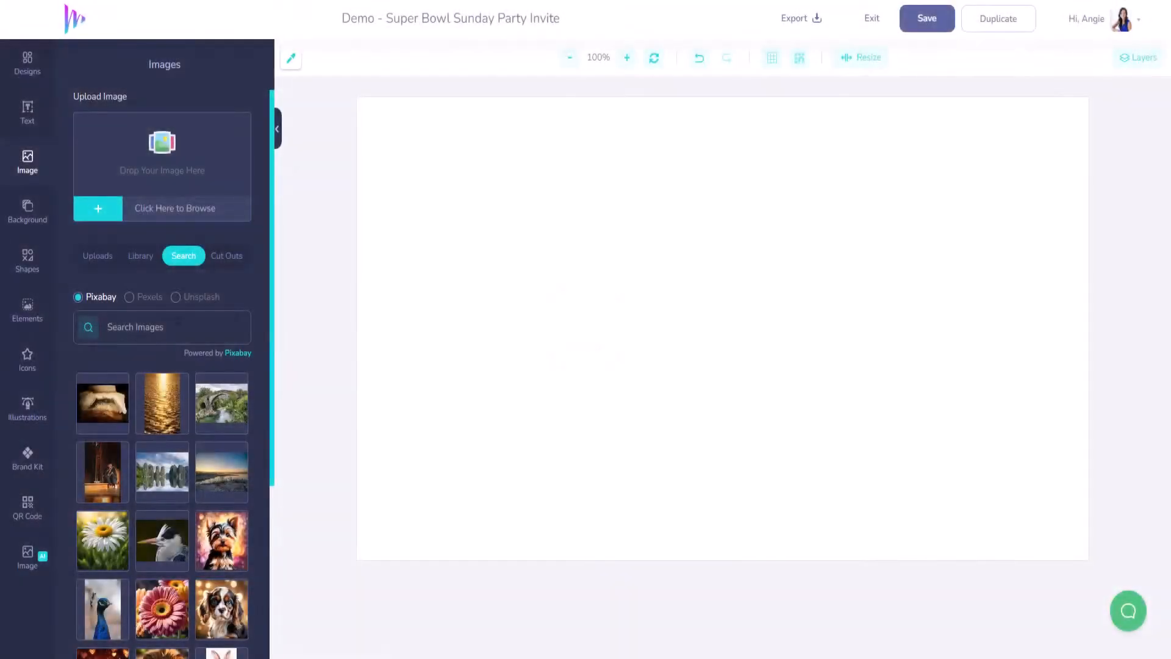
# - Search stock photos for 'football' and load more results
pyautogui.click(172, 330)
pyautogui.write('football')
pyautogui.scroll(-3, 198, 419)
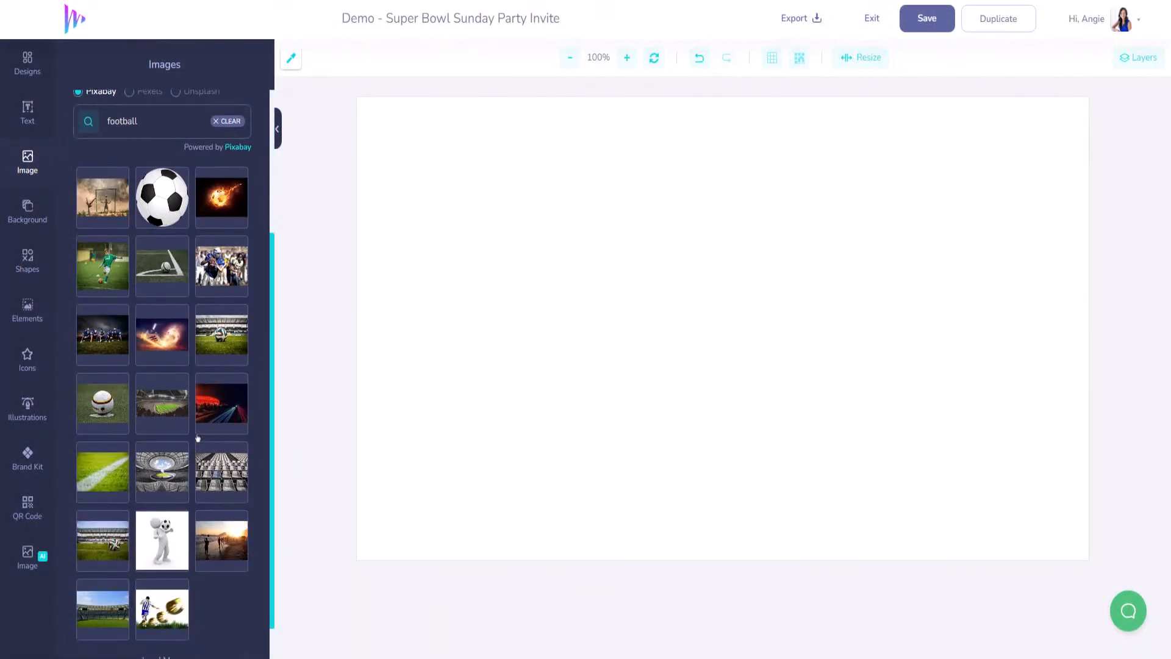
pyautogui.scroll(-1, 198, 438)
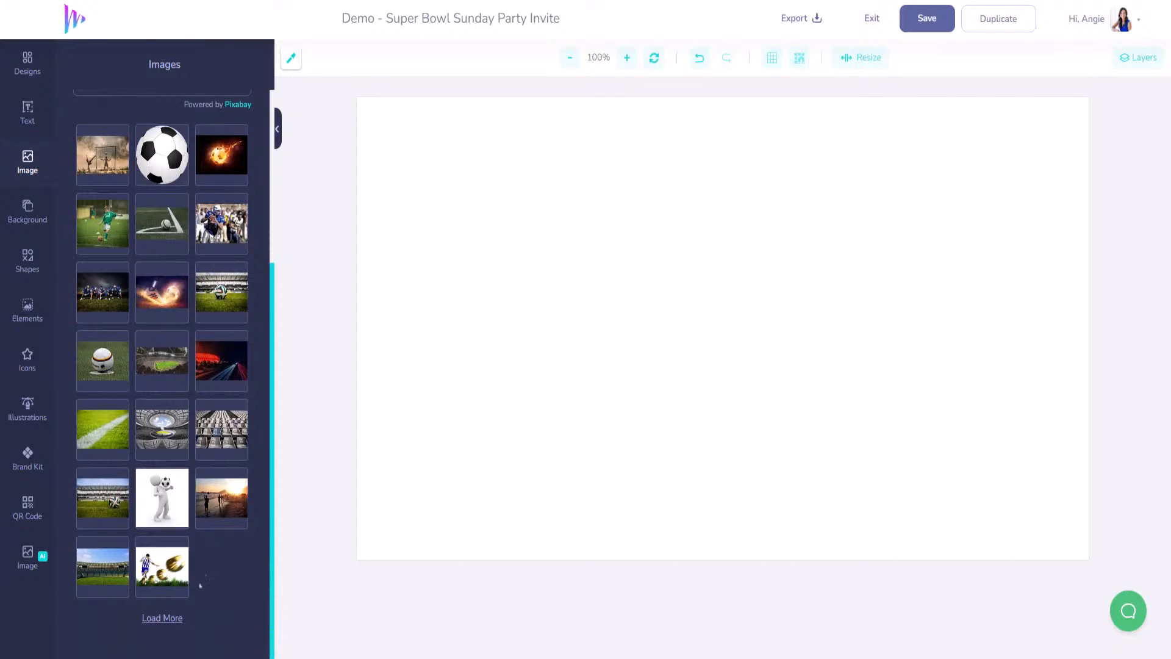
pyautogui.click(162, 618)
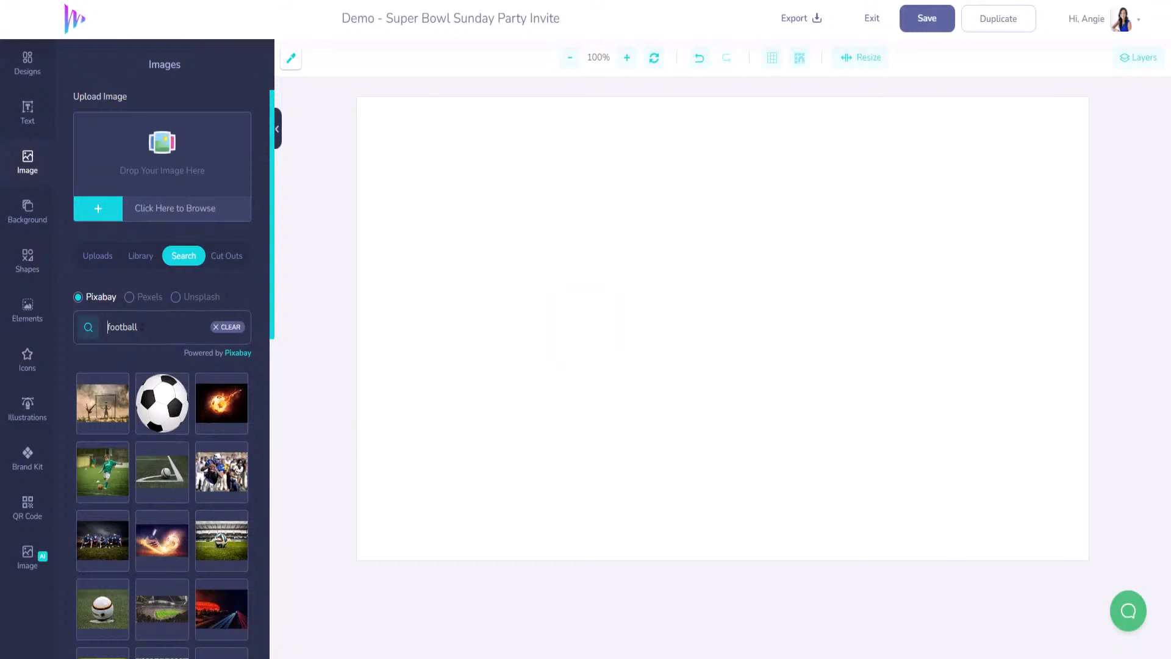
# - Refine the search to 'american football' and add the football image to the canvas
pyautogui.write('american')
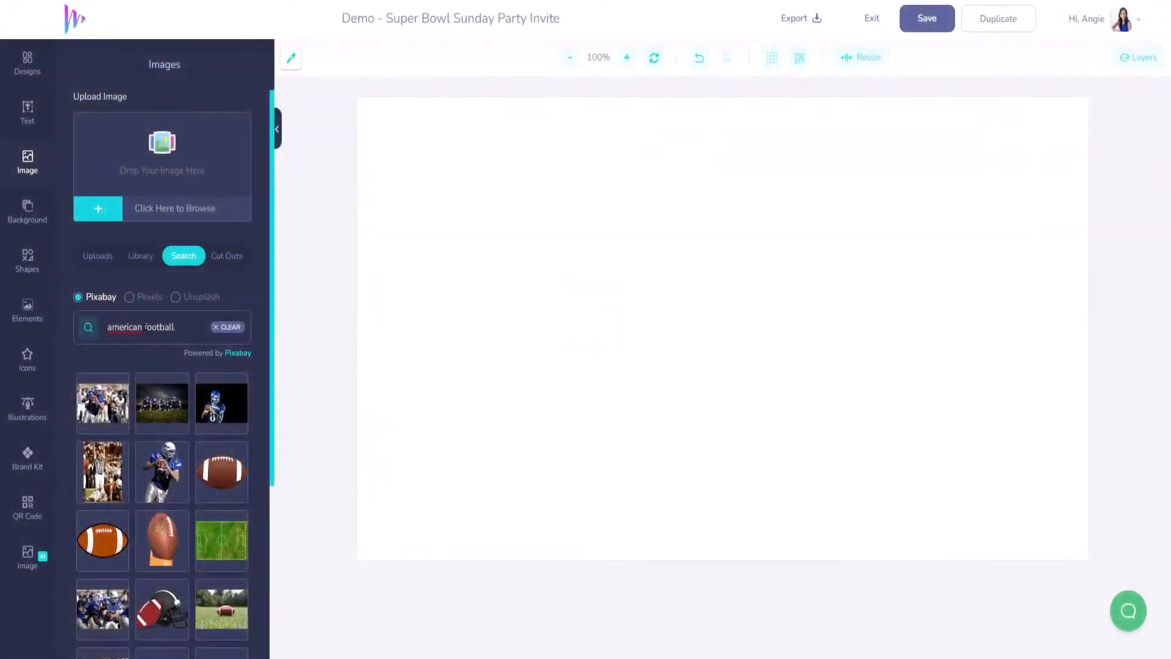
pyautogui.scroll(-2, 179, 403)
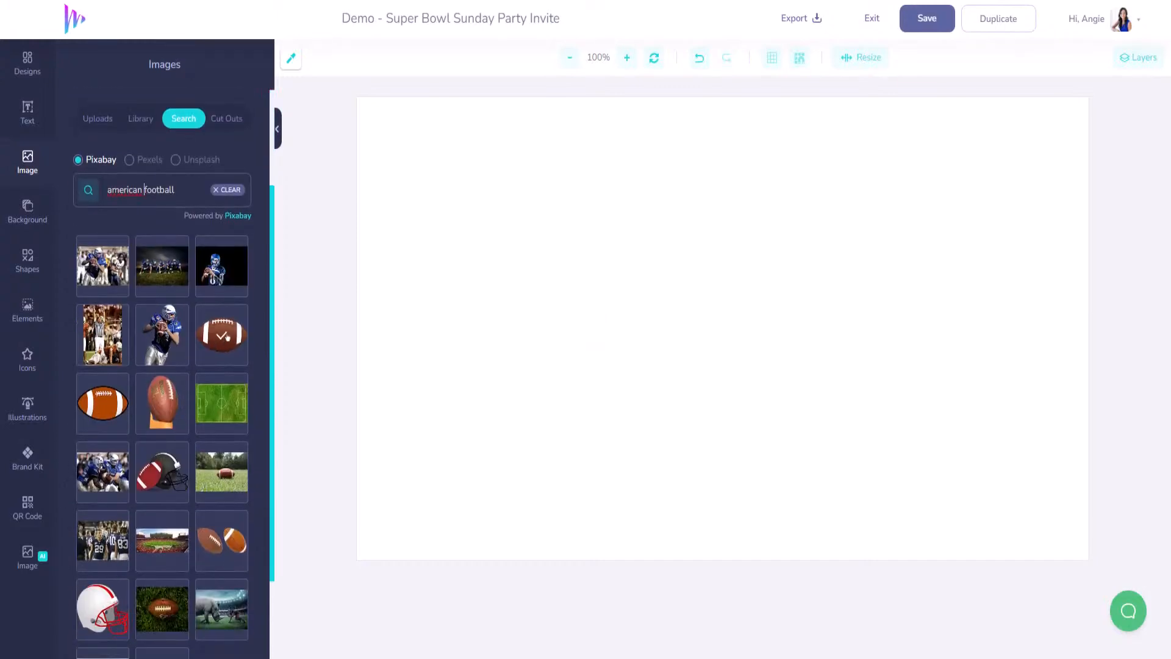
pyautogui.scroll(-2, 228, 342)
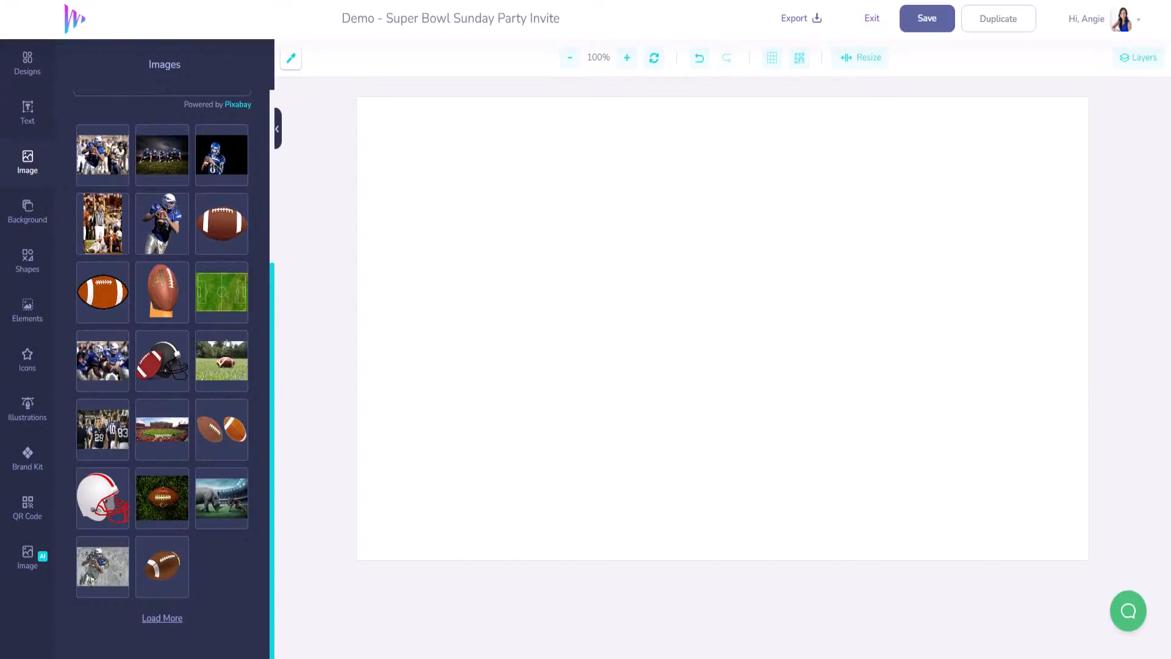
pyautogui.click(163, 618)
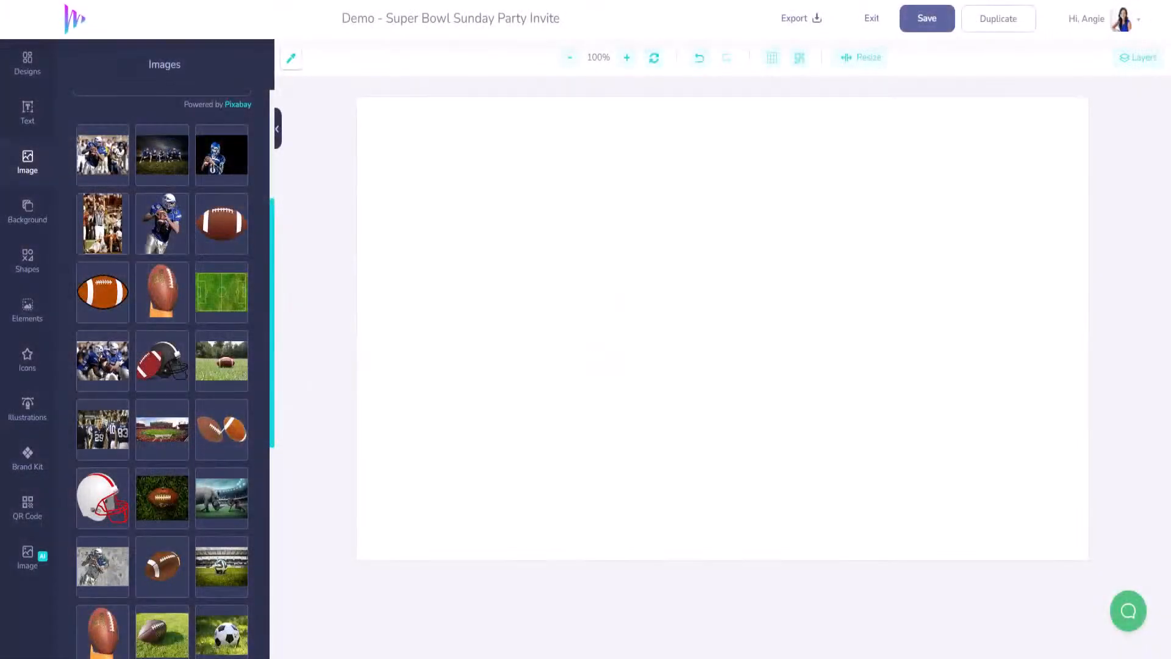
pyautogui.scroll(-3, 191, 526)
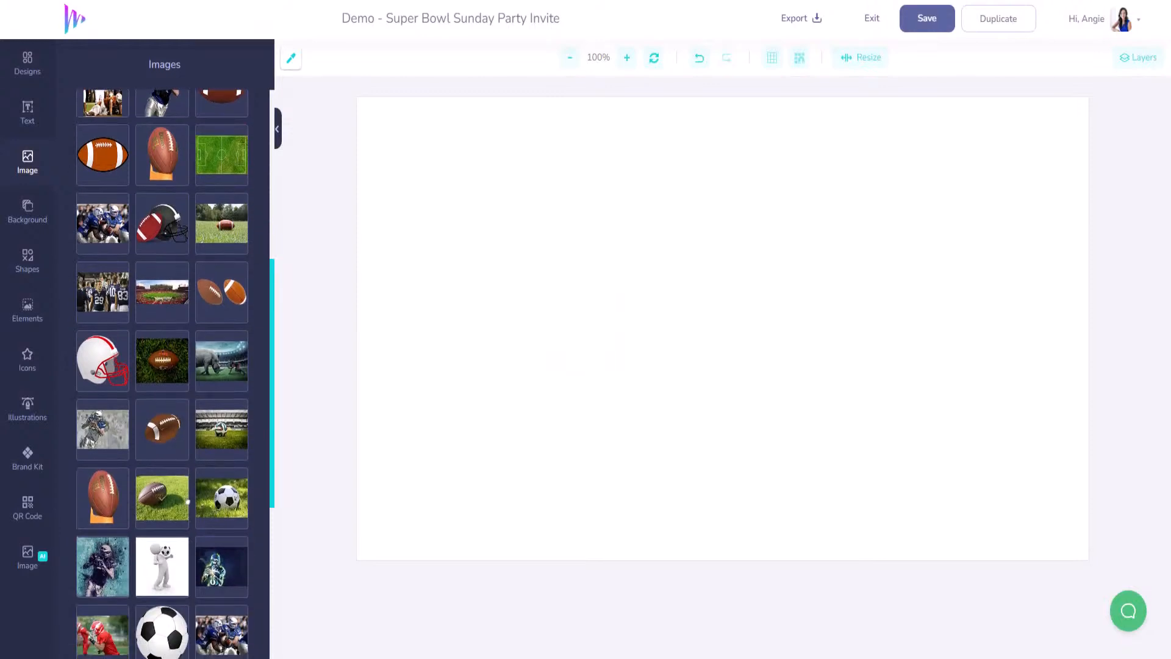
pyautogui.scroll(-7, 188, 502)
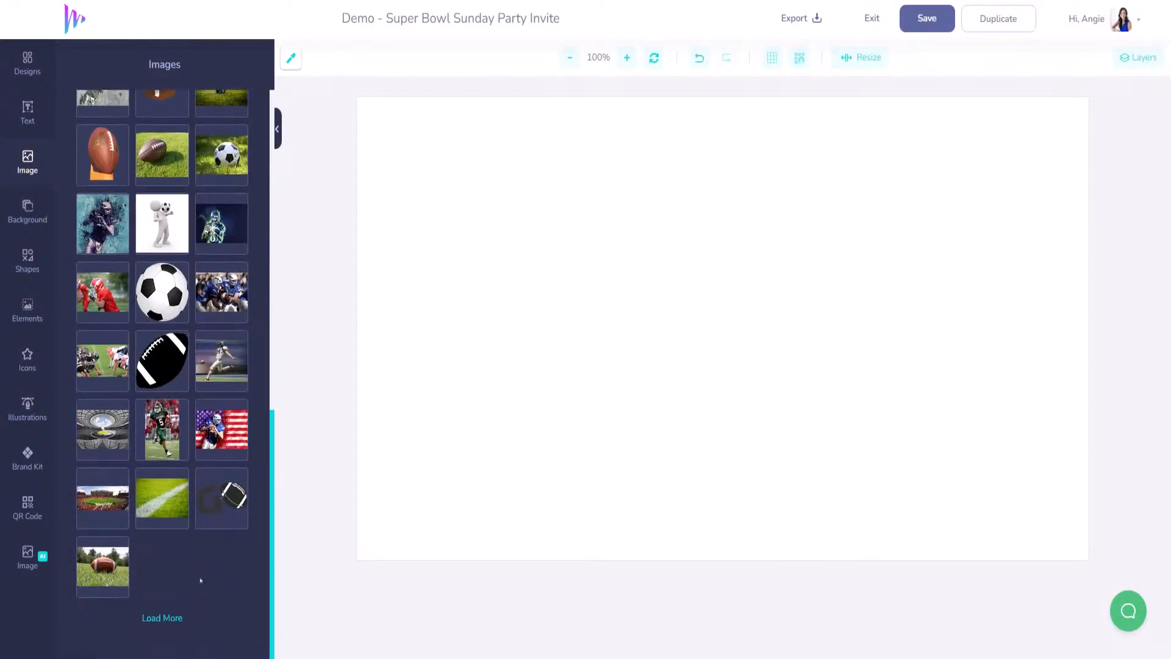
pyautogui.click(162, 618)
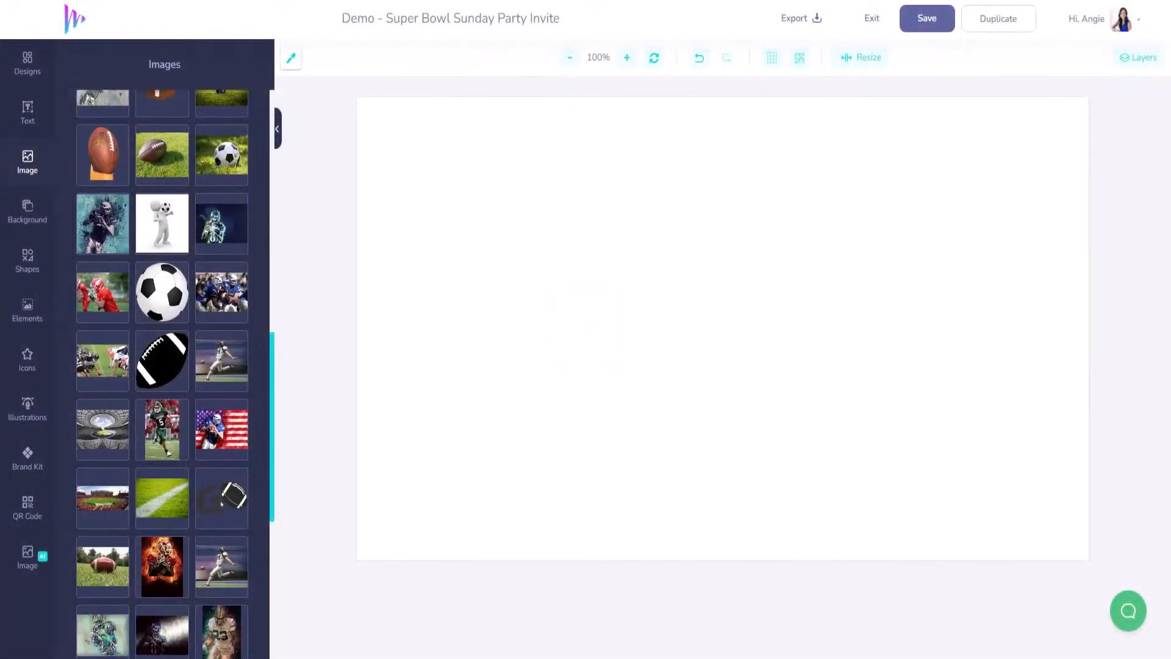
pyautogui.scroll(-5, 222, 504)
pyautogui.scroll(-3, 221, 494)
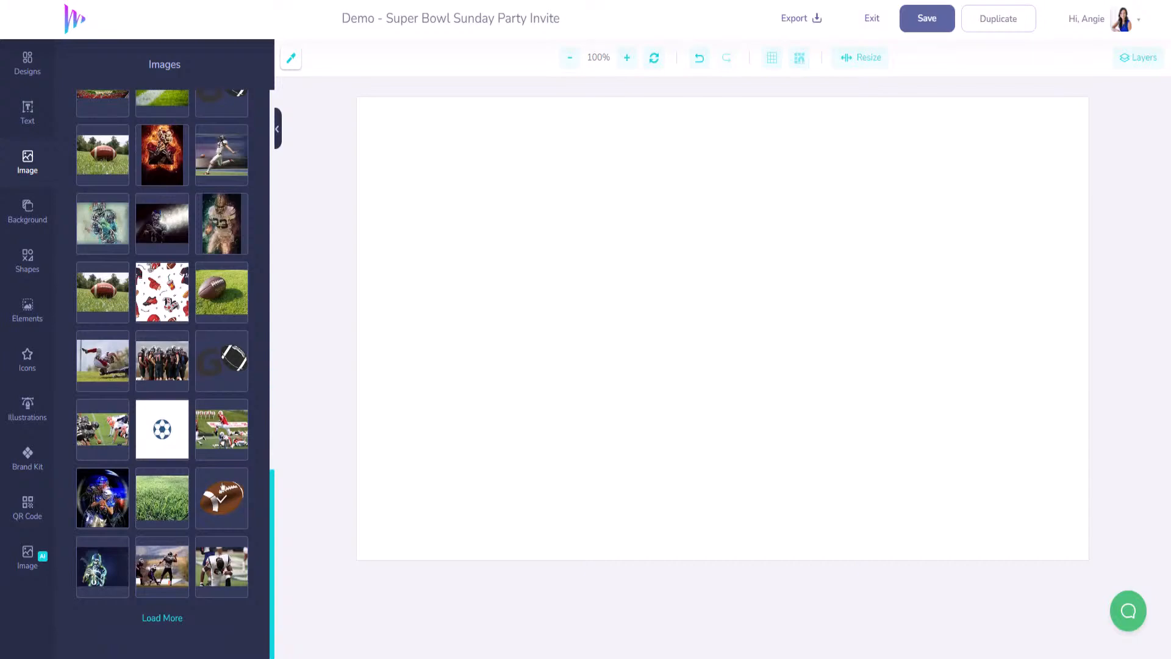
pyautogui.scroll(15, 219, 483)
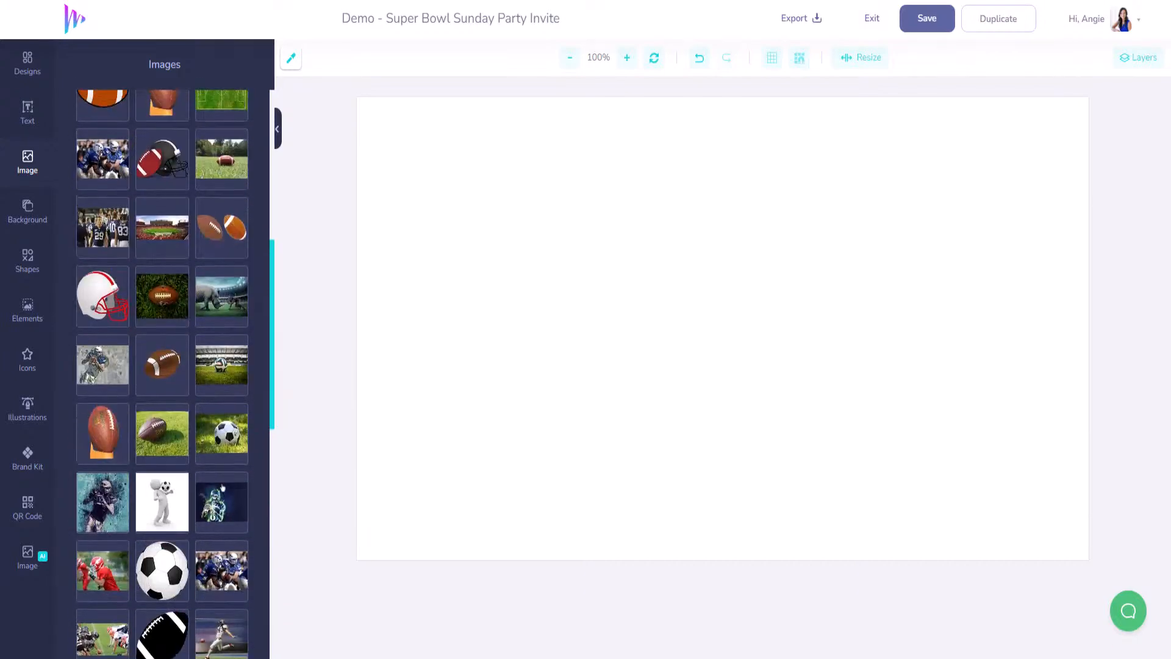
pyautogui.scroll(3, 184, 322)
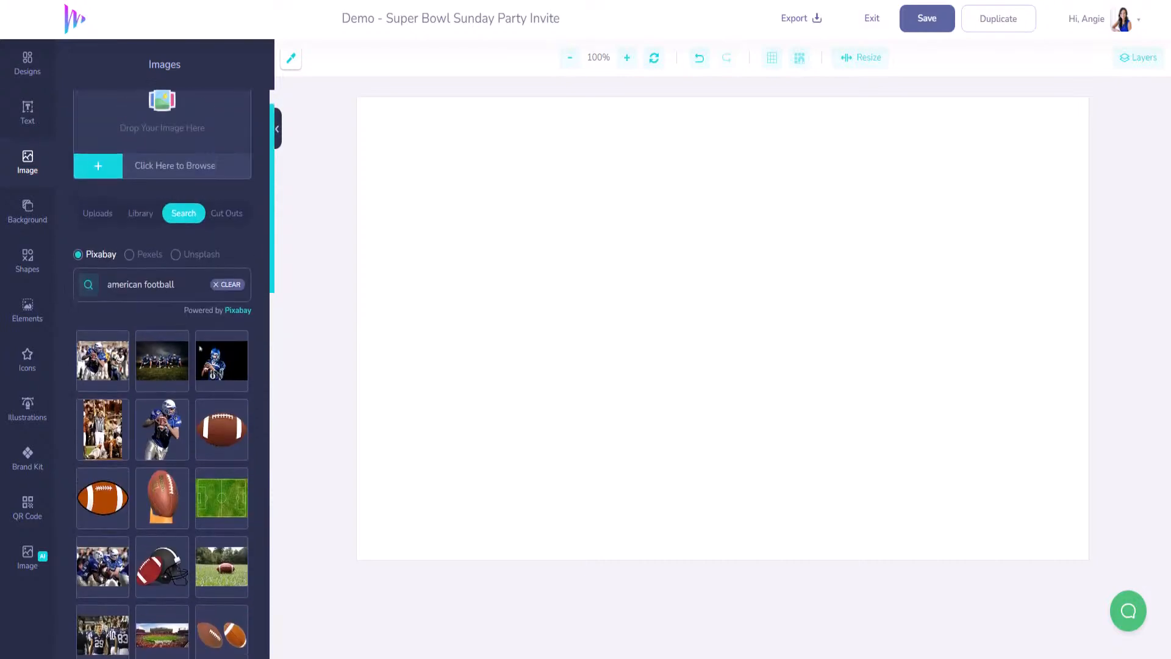
pyautogui.click(221, 429)
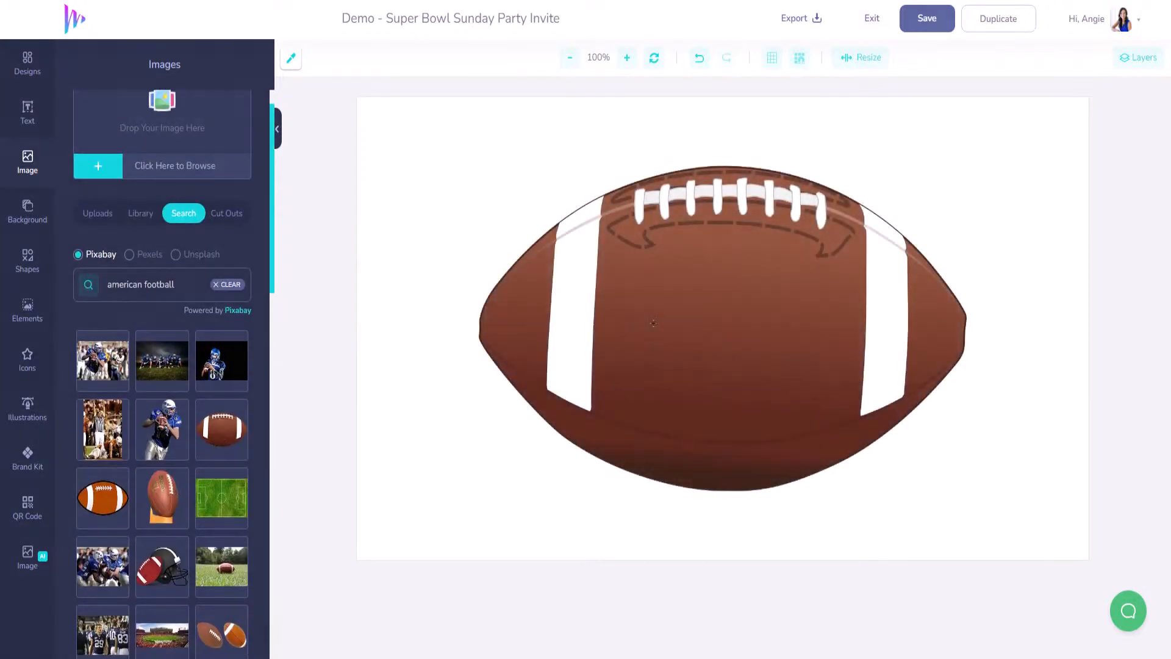
# - Shrink the football, move it to the top centre and tilt it to about 59°
pyautogui.click(723, 329)
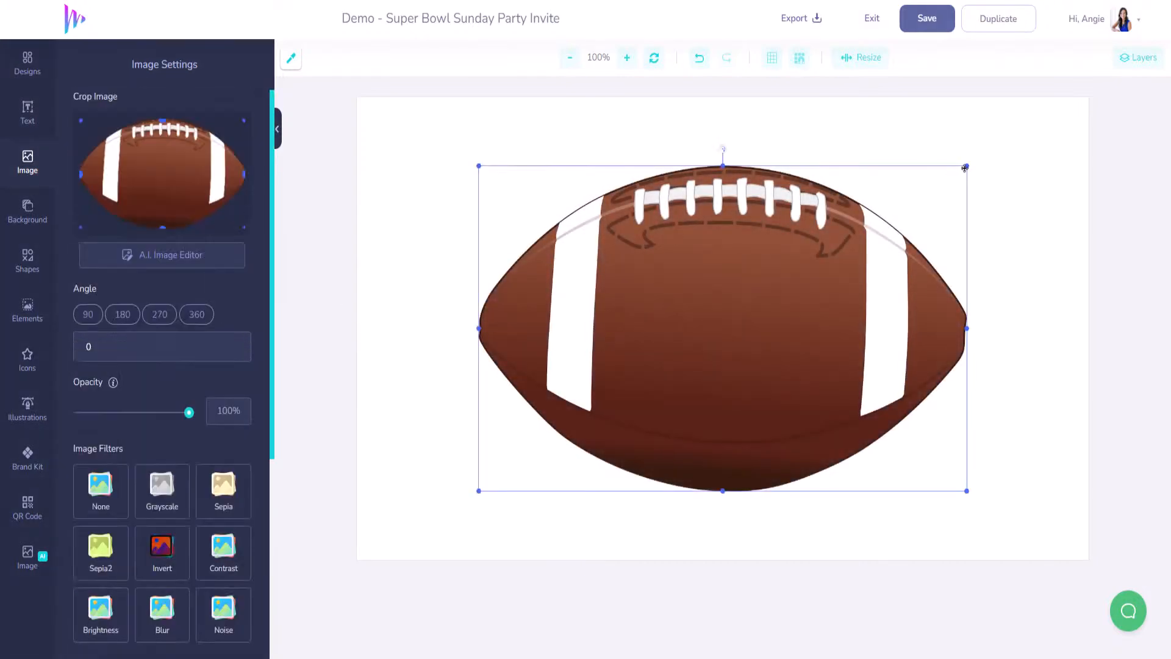
pyautogui.moveTo(966, 166); pyautogui.dragTo(620, 384)
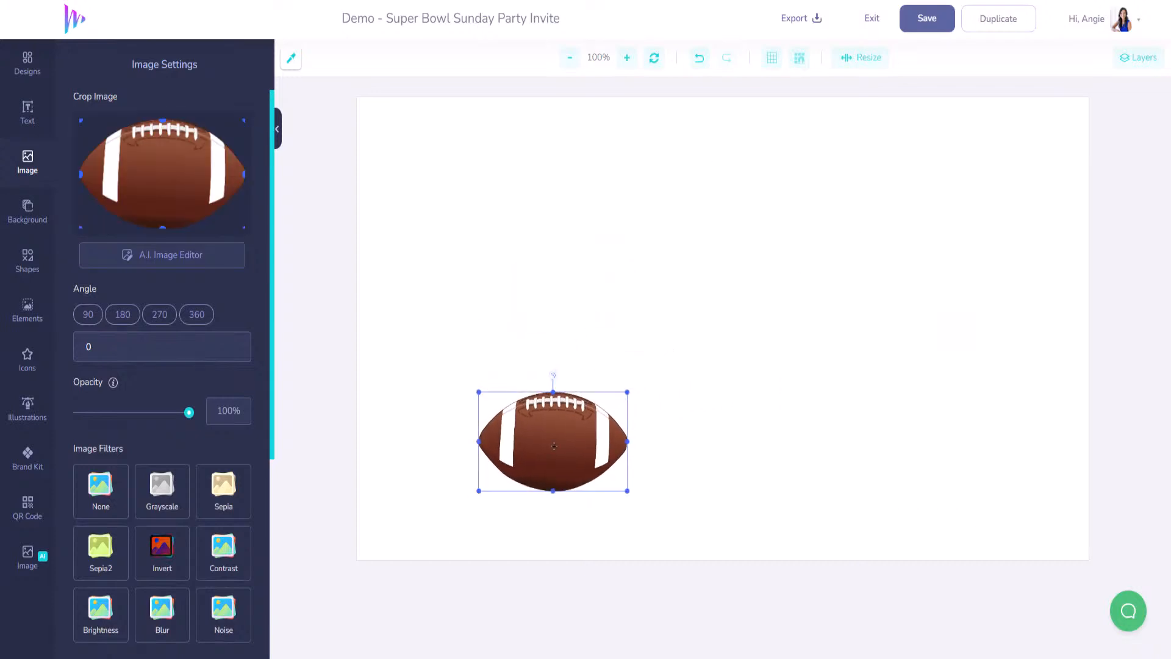
pyautogui.moveTo(555, 413); pyautogui.dragTo(706, 147)
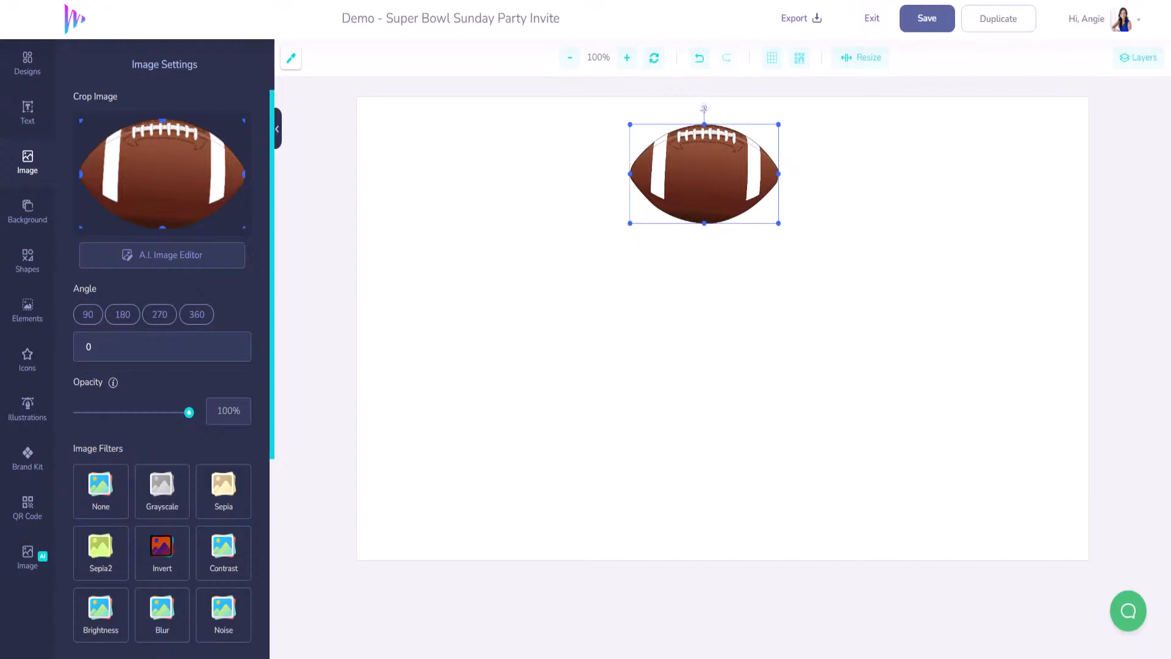
pyautogui.moveTo(704, 108); pyautogui.dragTo(785, 118)
pyautogui.moveTo(716, 165); pyautogui.dragTo(744, 180)
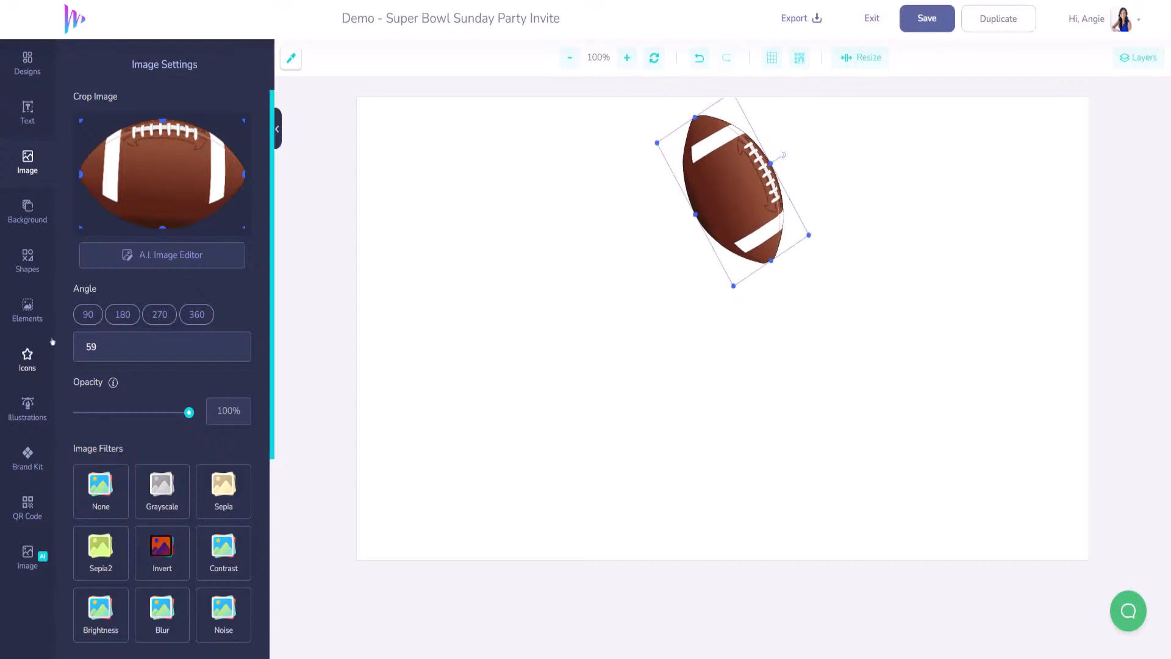
pyautogui.click(29, 264)
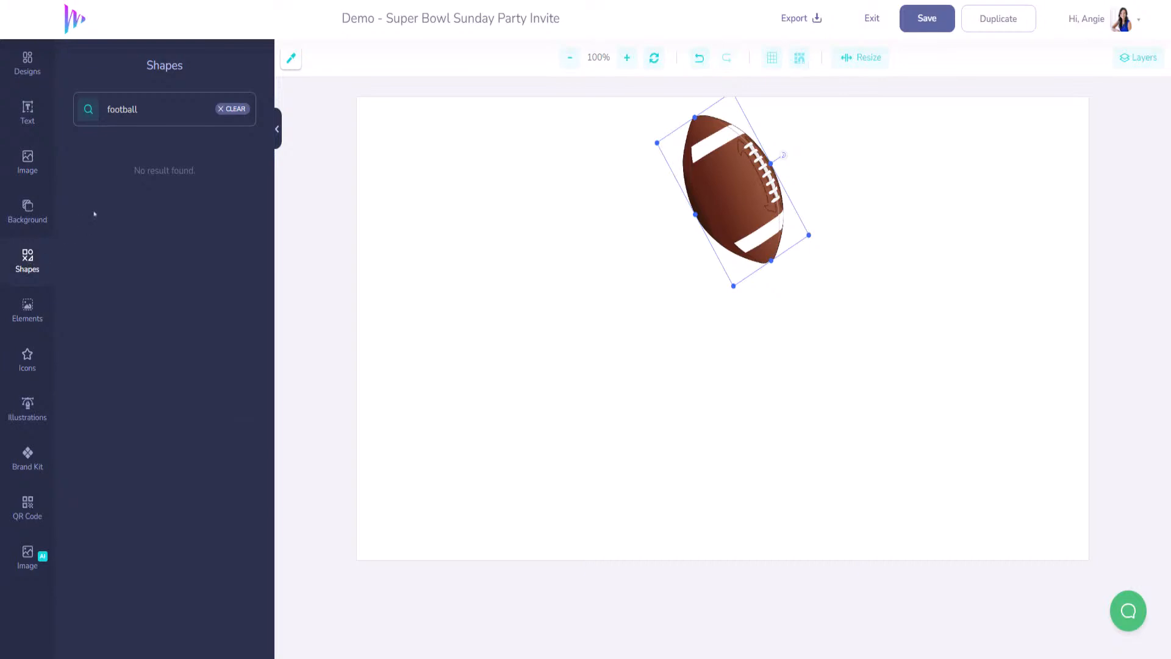
# - Add a plain line from Shapes > Lines, stretch it below the football, then delete it
pyautogui.click(234, 110)
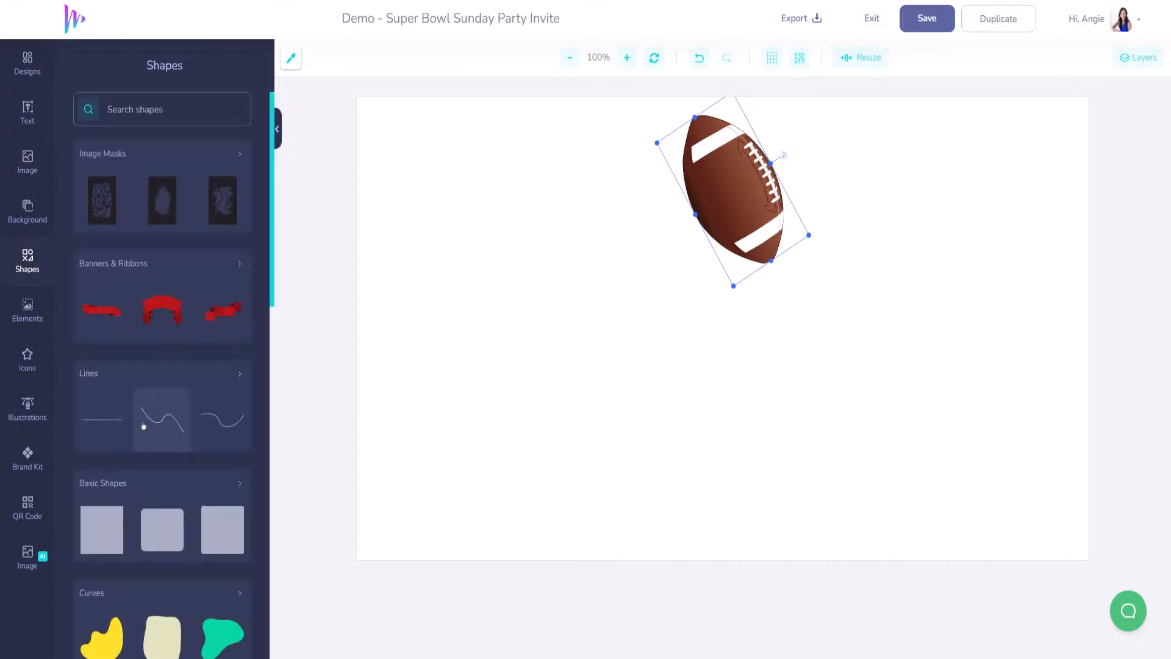
pyautogui.click(231, 380)
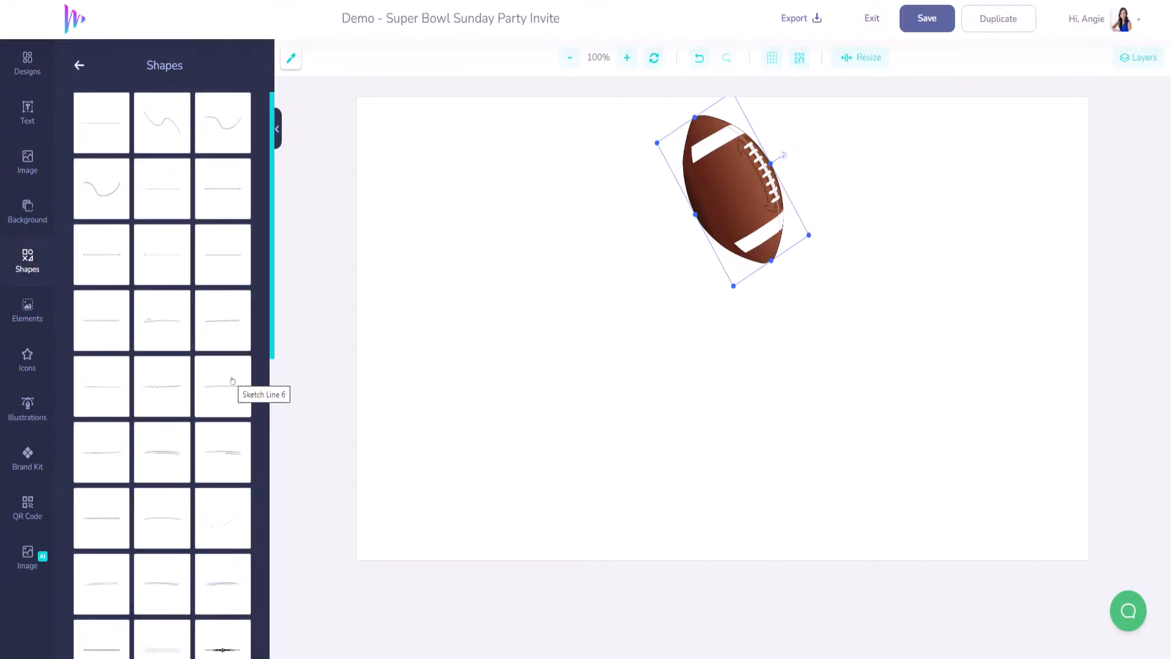
pyautogui.click(219, 198)
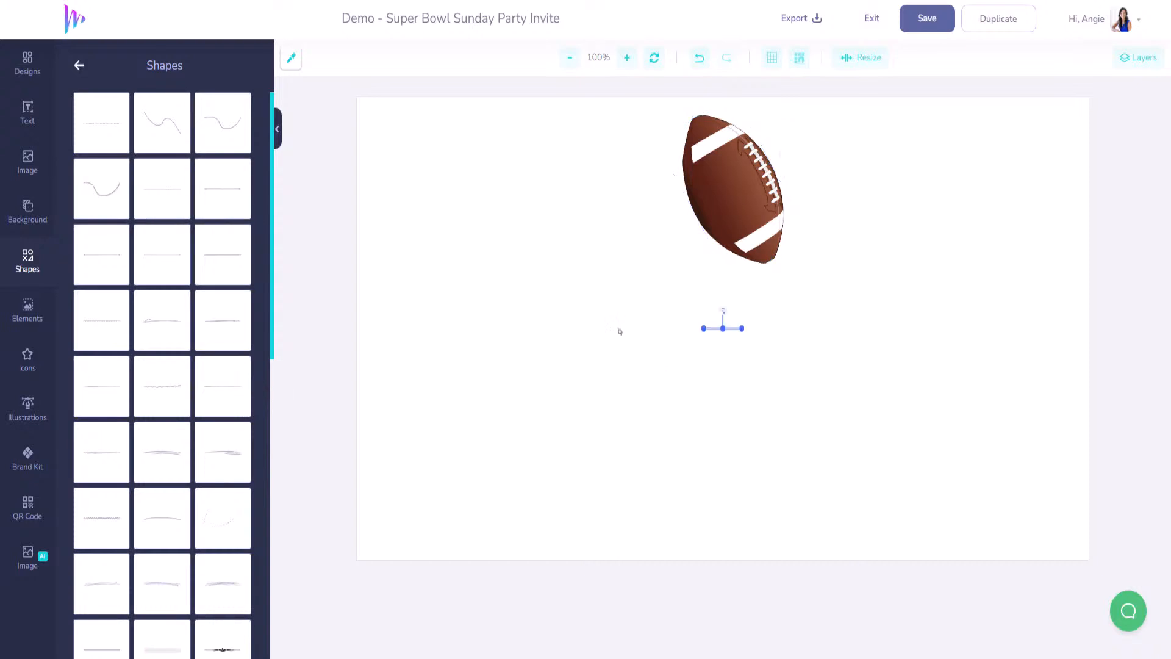
pyautogui.moveTo(710, 328); pyautogui.dragTo(410, 324)
pyautogui.moveTo(742, 328); pyautogui.dragTo(1054, 323)
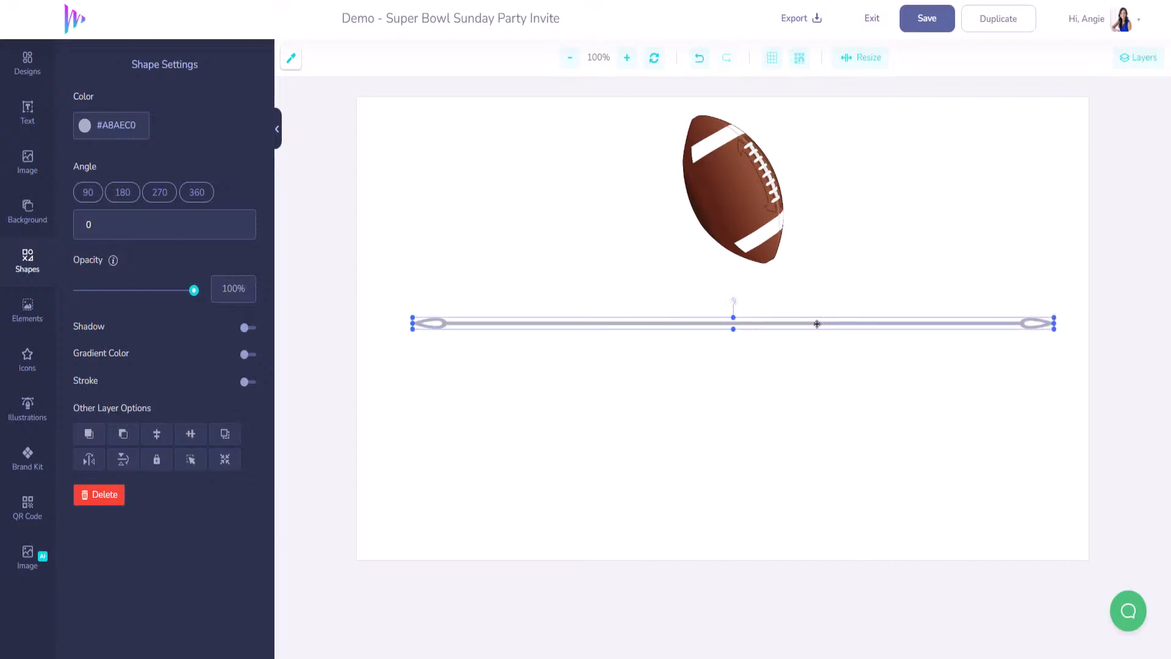
pyautogui.moveTo(812, 324); pyautogui.dragTo(812, 302)
pyautogui.press('Delete')
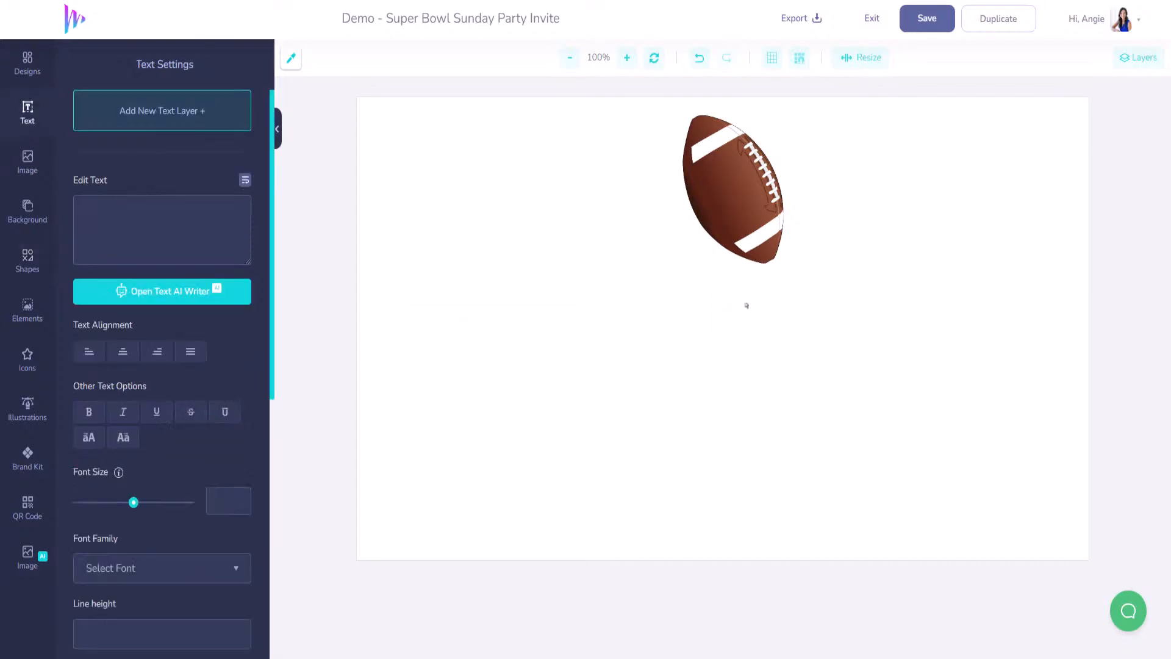
# - Add a different line, stretch it across the page below the football, and enable Snap to Grid
pyautogui.click(28, 263)
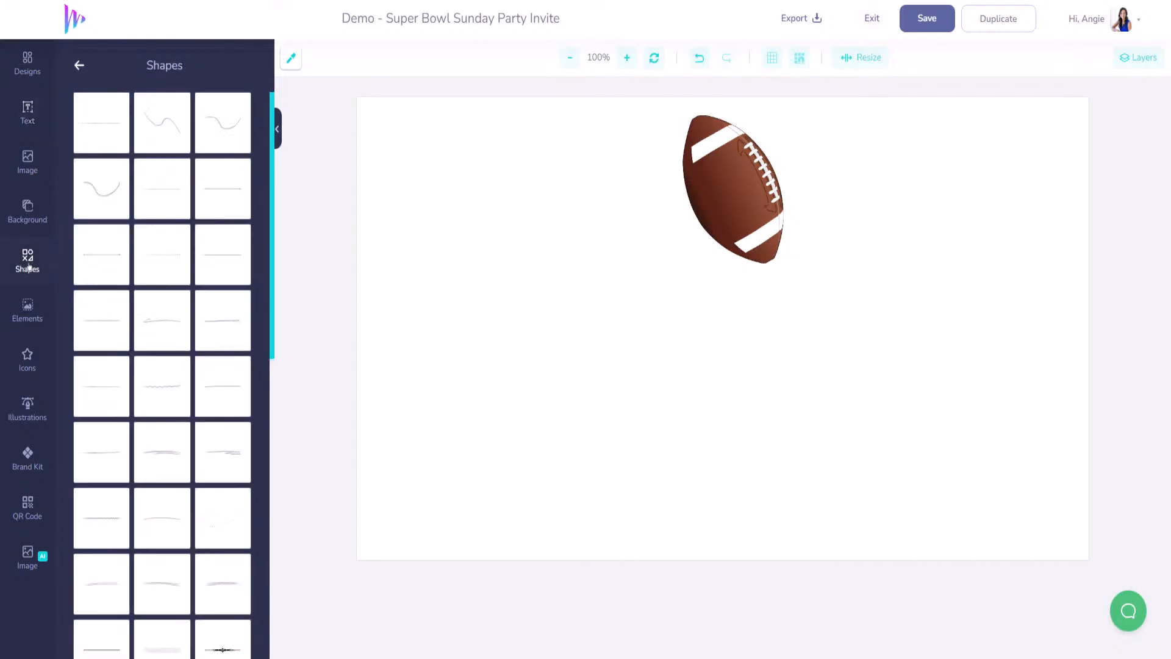
pyautogui.scroll(-2, 168, 397)
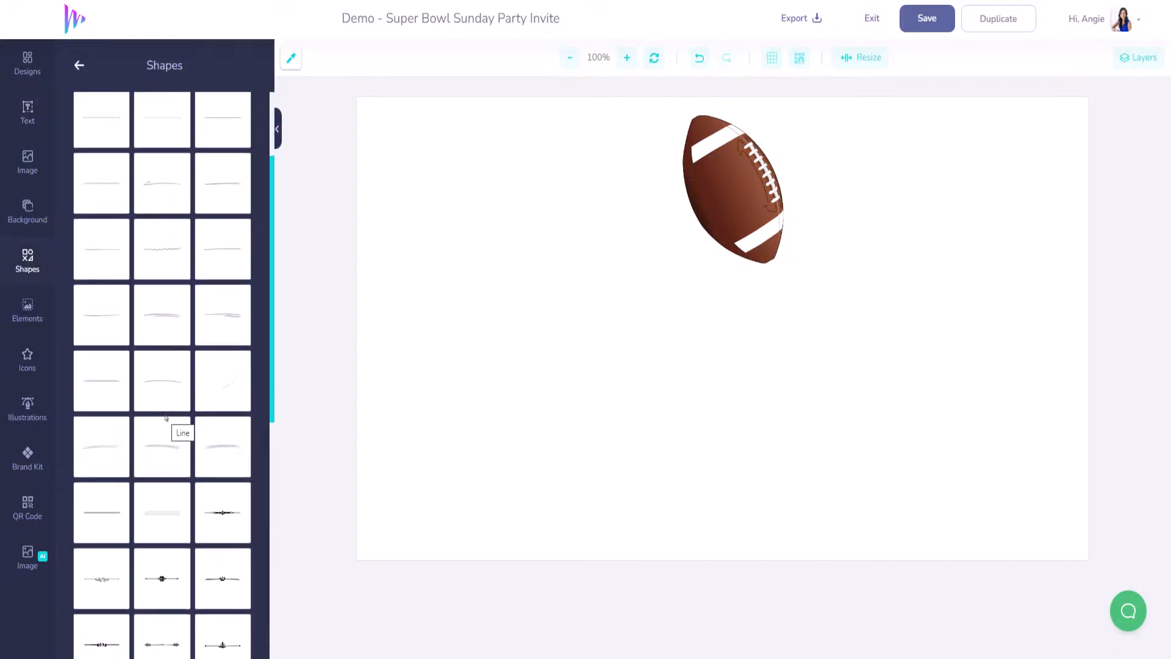
pyautogui.click(107, 511)
pyautogui.moveTo(693, 324); pyautogui.dragTo(405, 323)
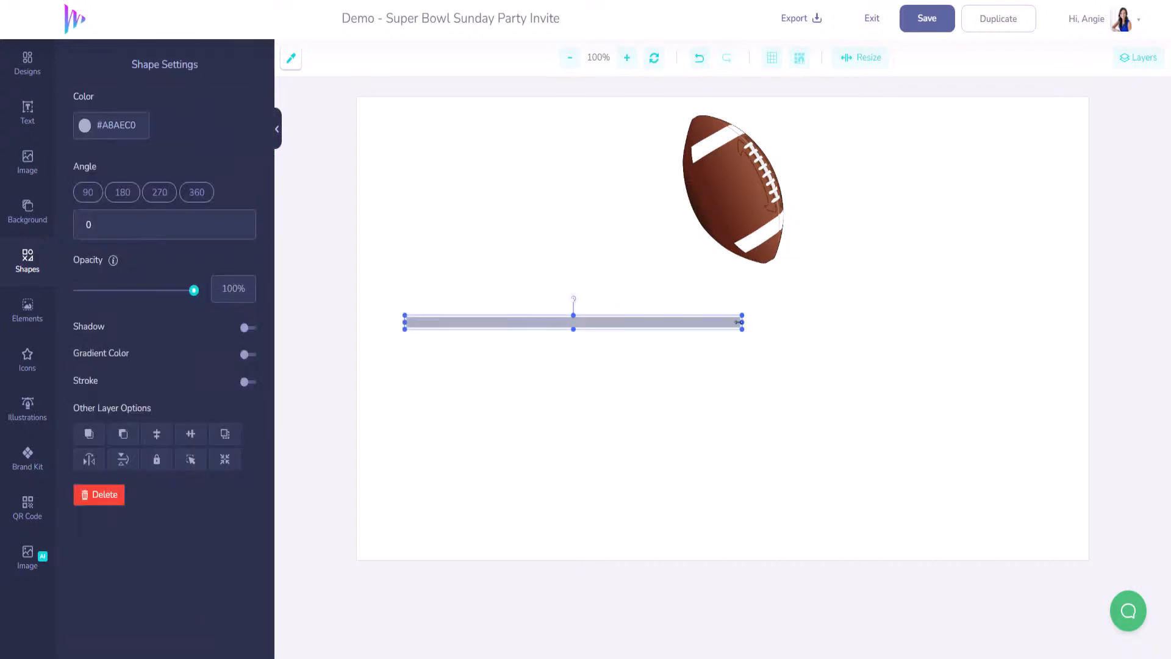
pyautogui.moveTo(739, 323); pyautogui.dragTo(1089, 322)
pyautogui.moveTo(948, 320); pyautogui.dragTo(897, 296)
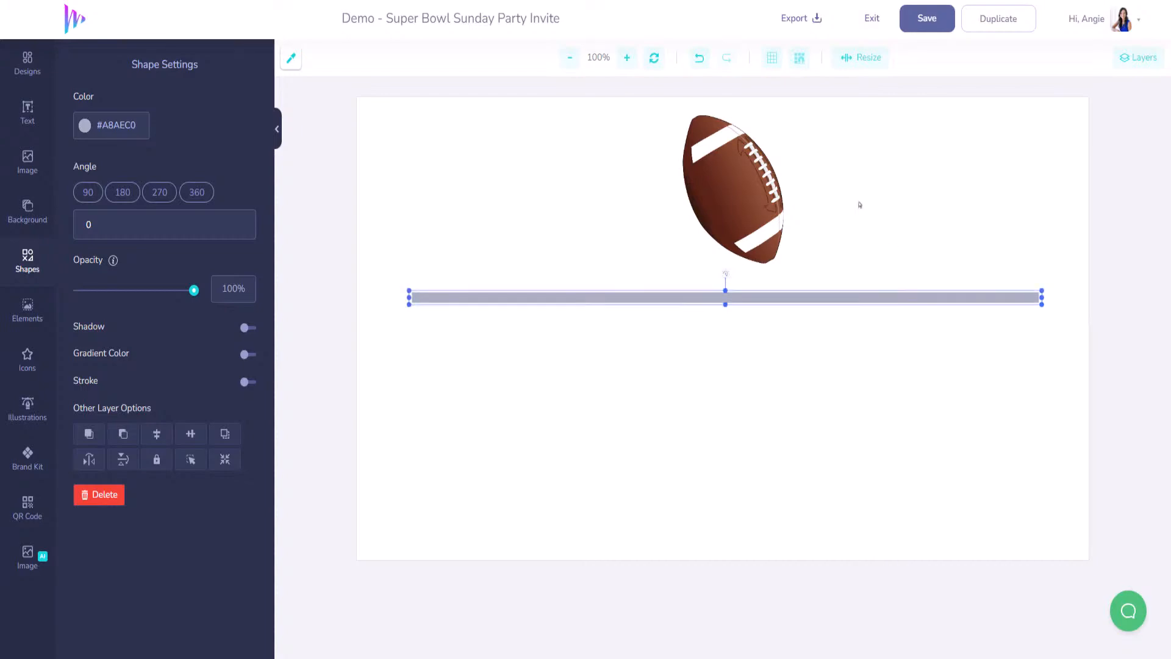
pyautogui.click(800, 58)
pyautogui.moveTo(755, 297); pyautogui.dragTo(762, 298)
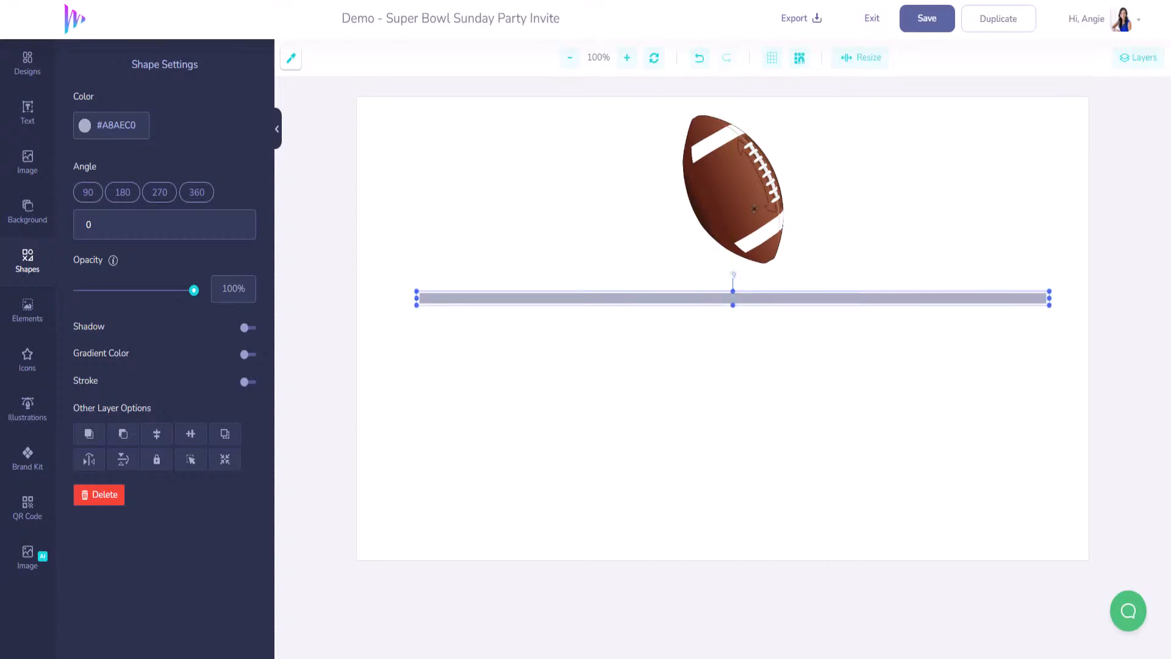
# - Hide the football to centre the line on the page, then show it and thin the line
pyautogui.click(755, 206)
pyautogui.click(1138, 57)
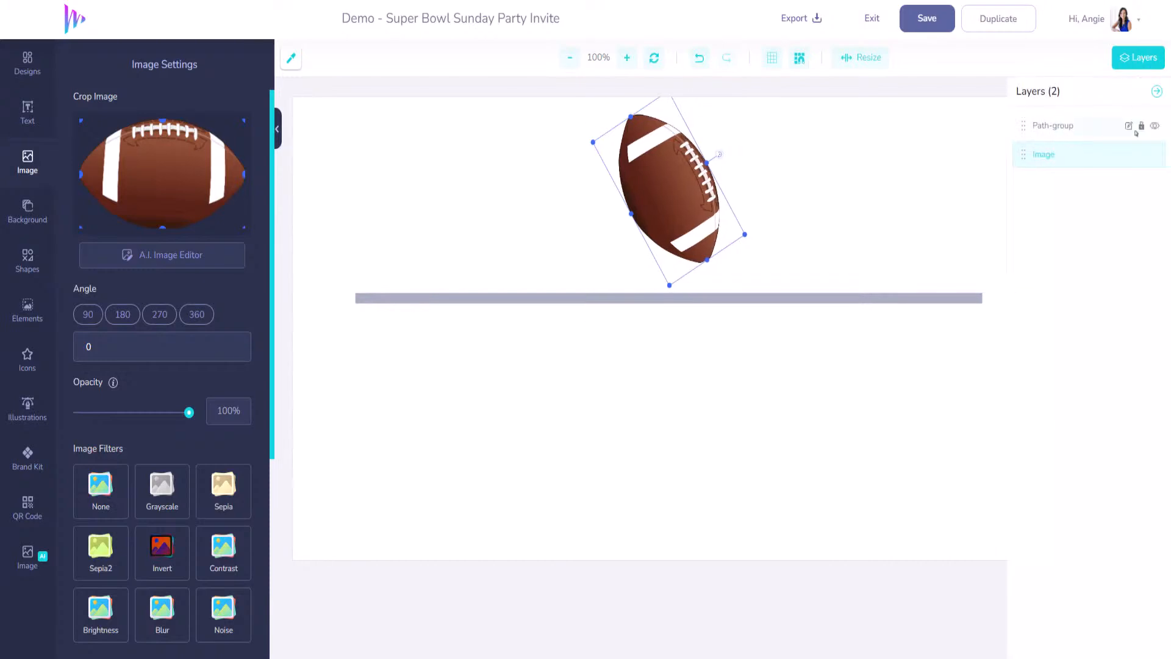
pyautogui.click(1154, 154)
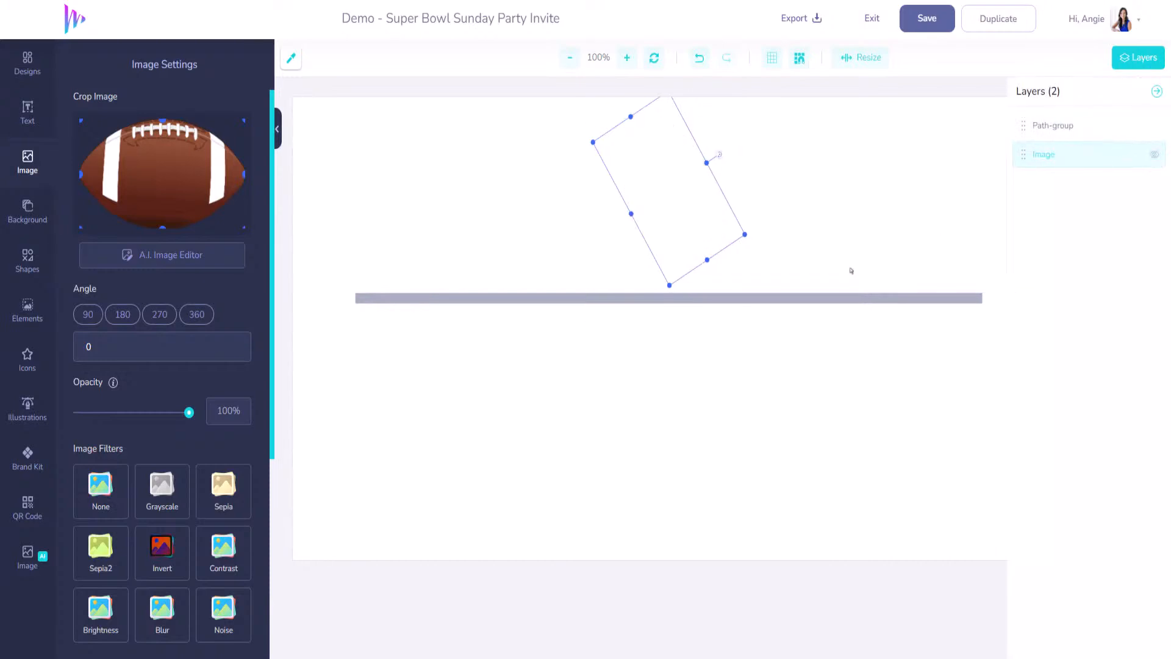
pyautogui.moveTo(825, 294)
pyautogui.mouseDown()
pyautogui.moveTo(800, 303)
pyautogui.moveTo(817, 304)
pyautogui.mouseUp()
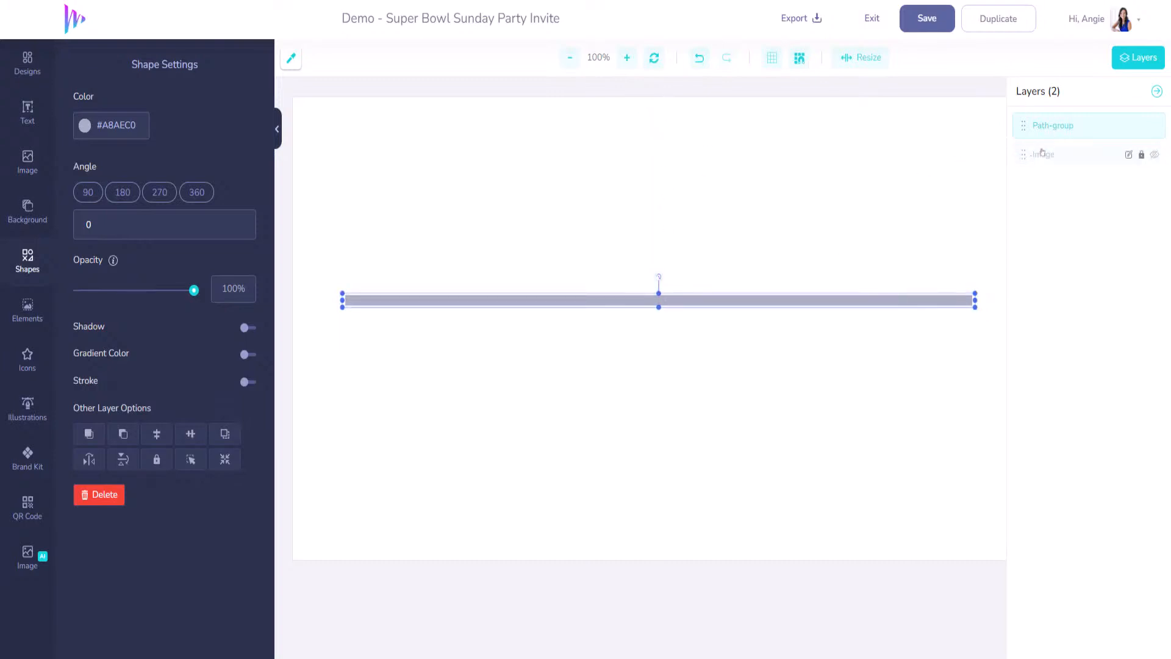
pyautogui.click(1153, 156)
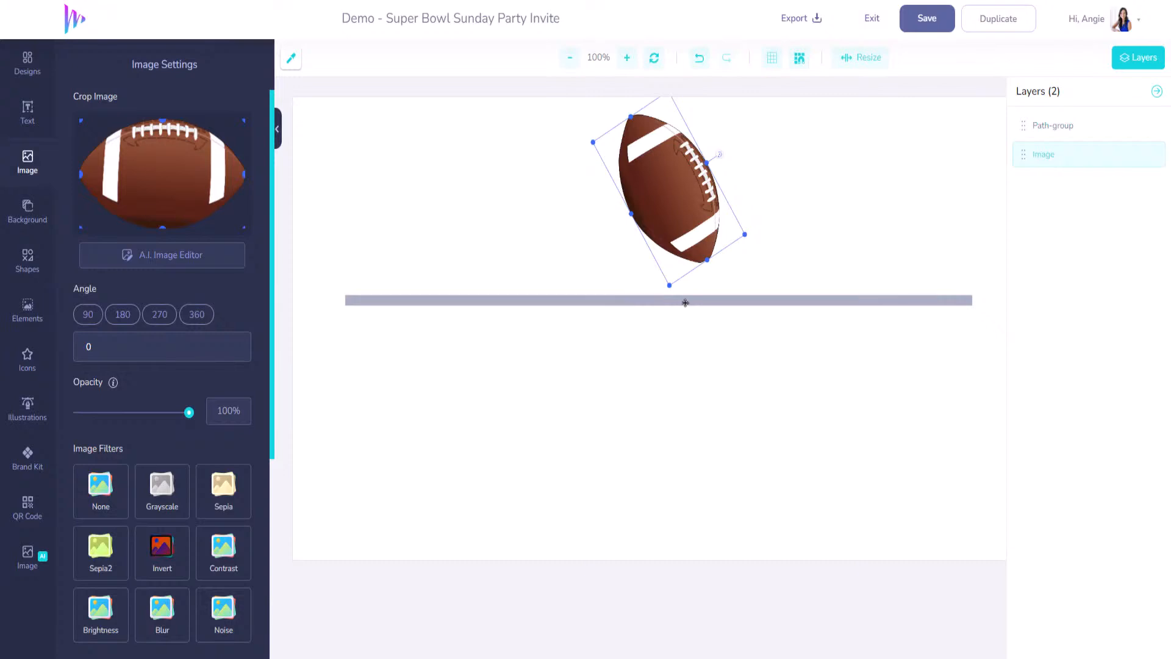
pyautogui.click(685, 303)
pyautogui.moveTo(659, 309); pyautogui.dragTo(658, 301)
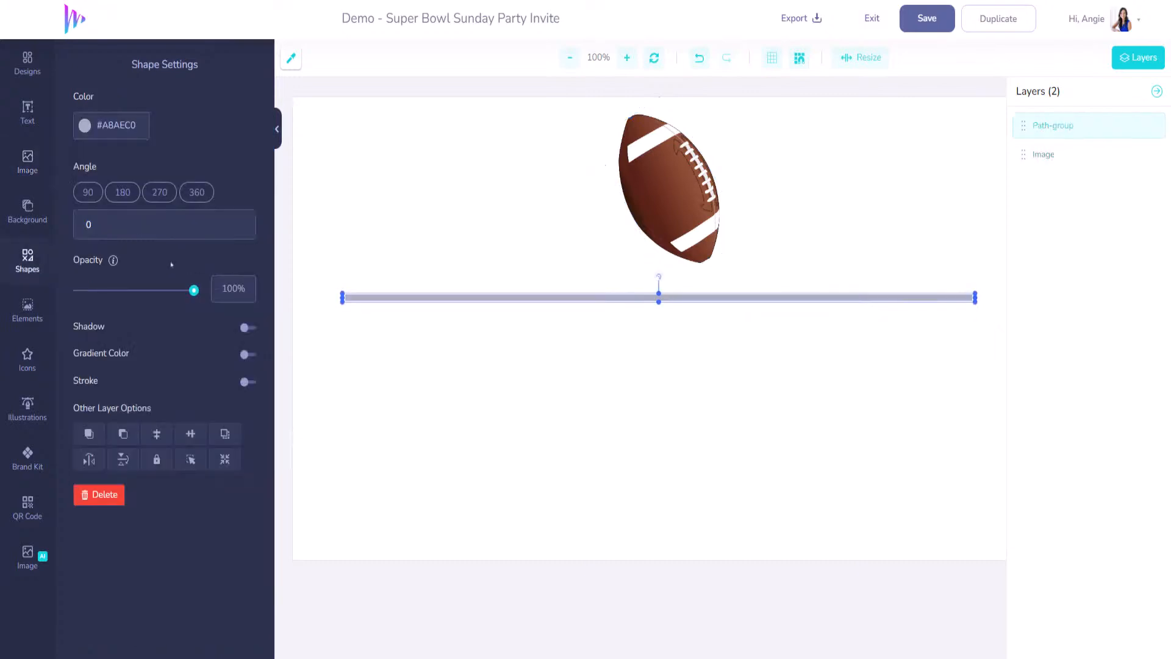
# - Recolour the divider line to the football's brown #763A27 using the eyedropper
pyautogui.click(91, 134)
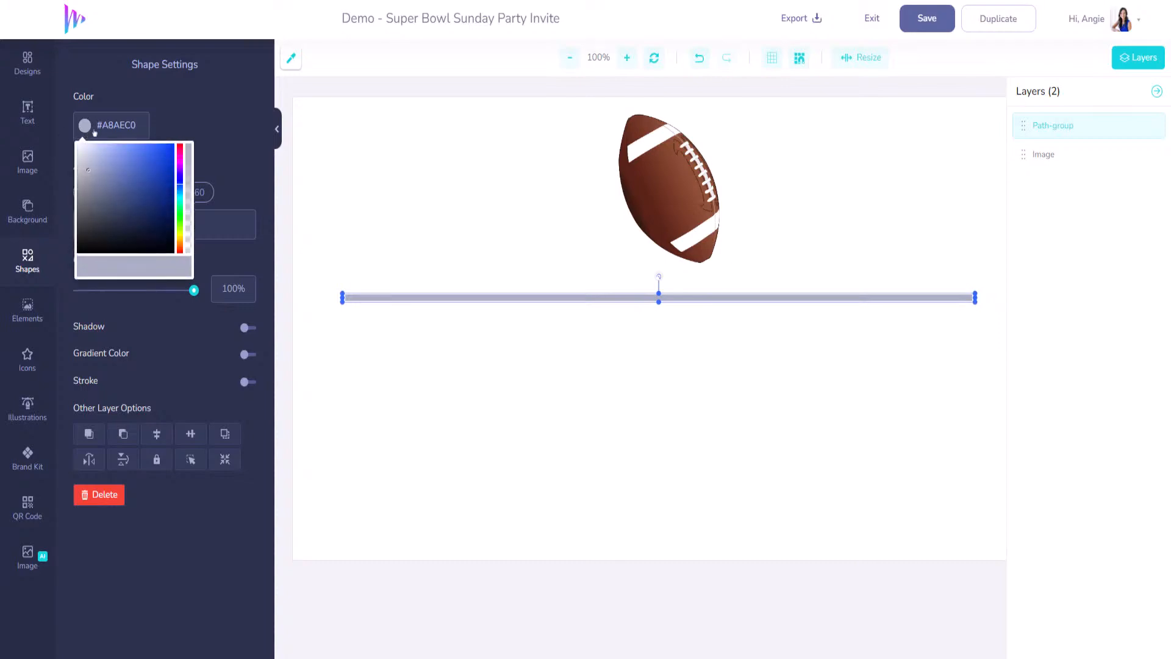
pyautogui.click(291, 58)
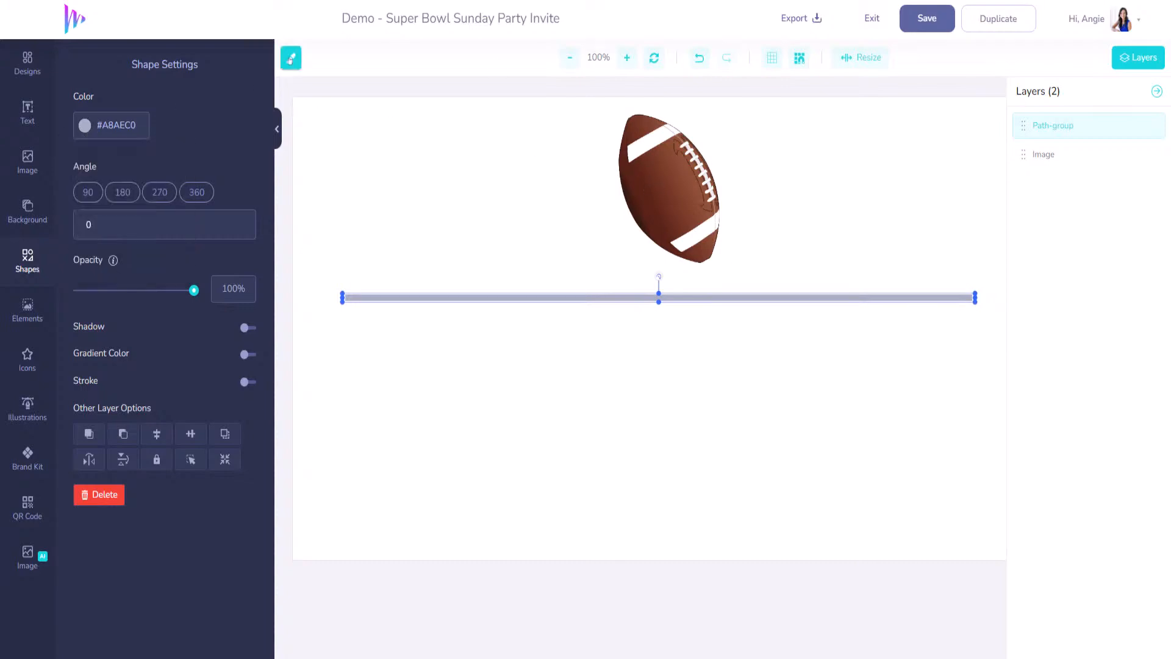
pyautogui.click(669, 191)
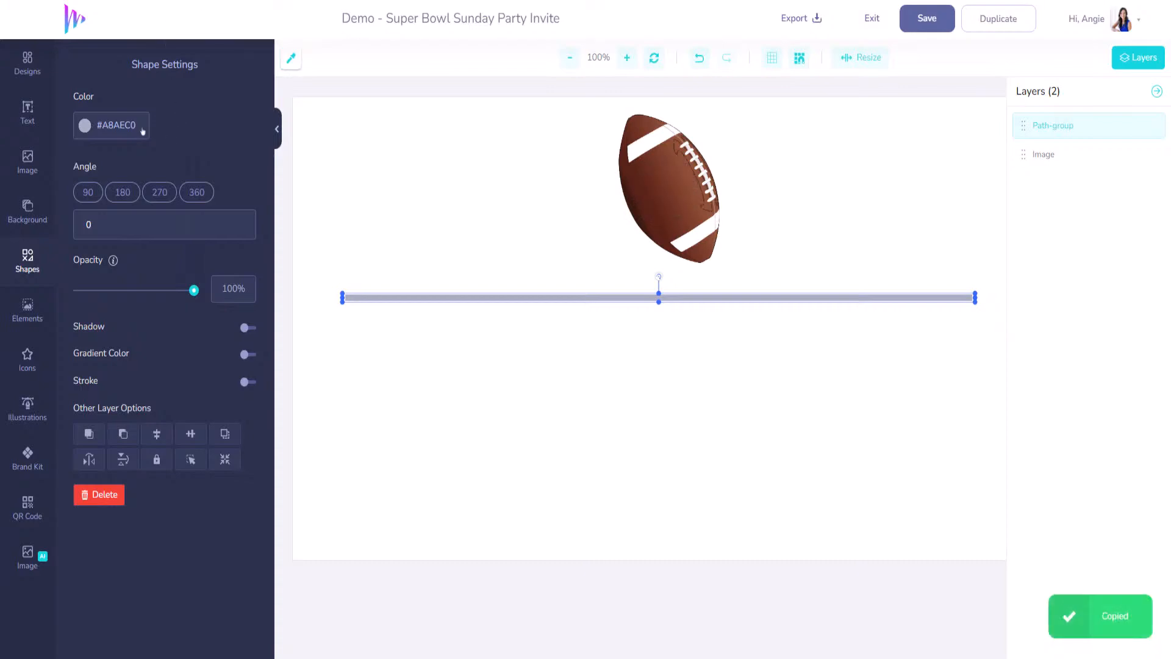
pyautogui.moveTo(140, 130); pyautogui.dragTo(94, 133)
pyautogui.hotkey('ctrl', 'v')
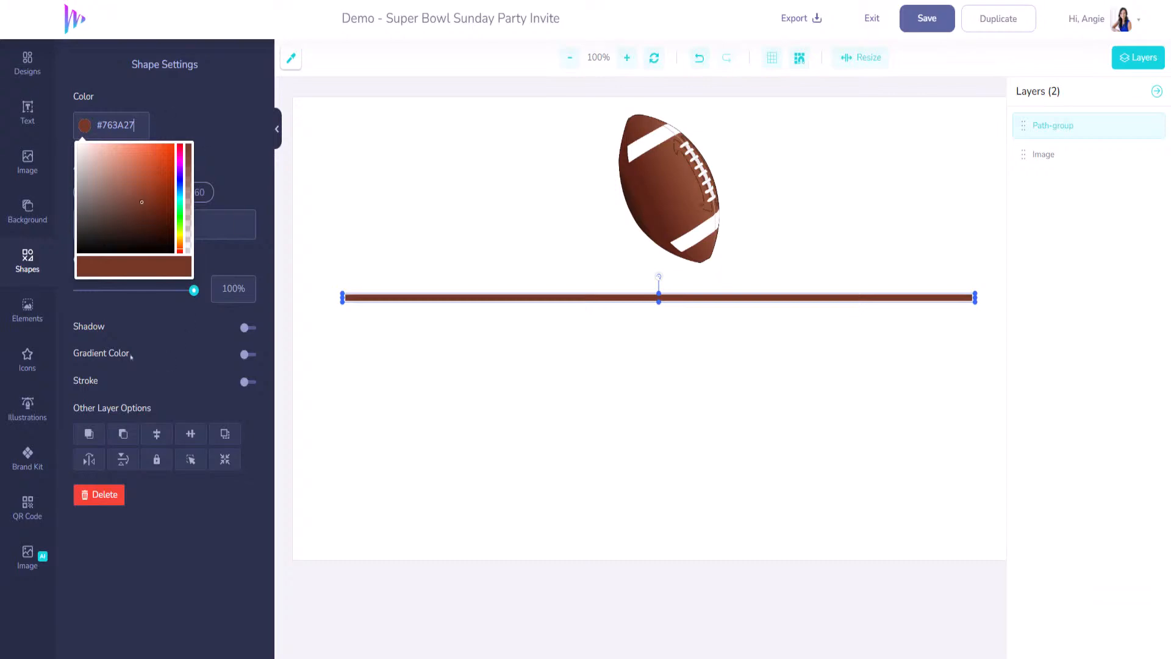
pyautogui.click(27, 162)
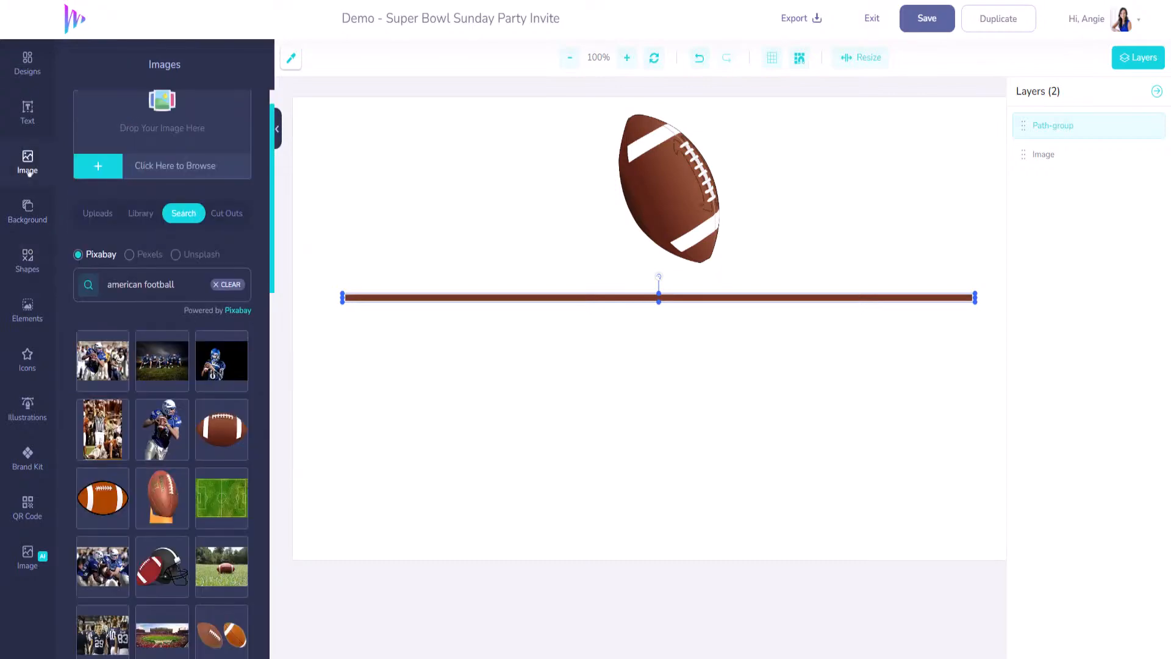
pyautogui.click(27, 122)
# - Add '5:00pm' and 'is the time to show your' text layers below the line
pyautogui.click(152, 119)
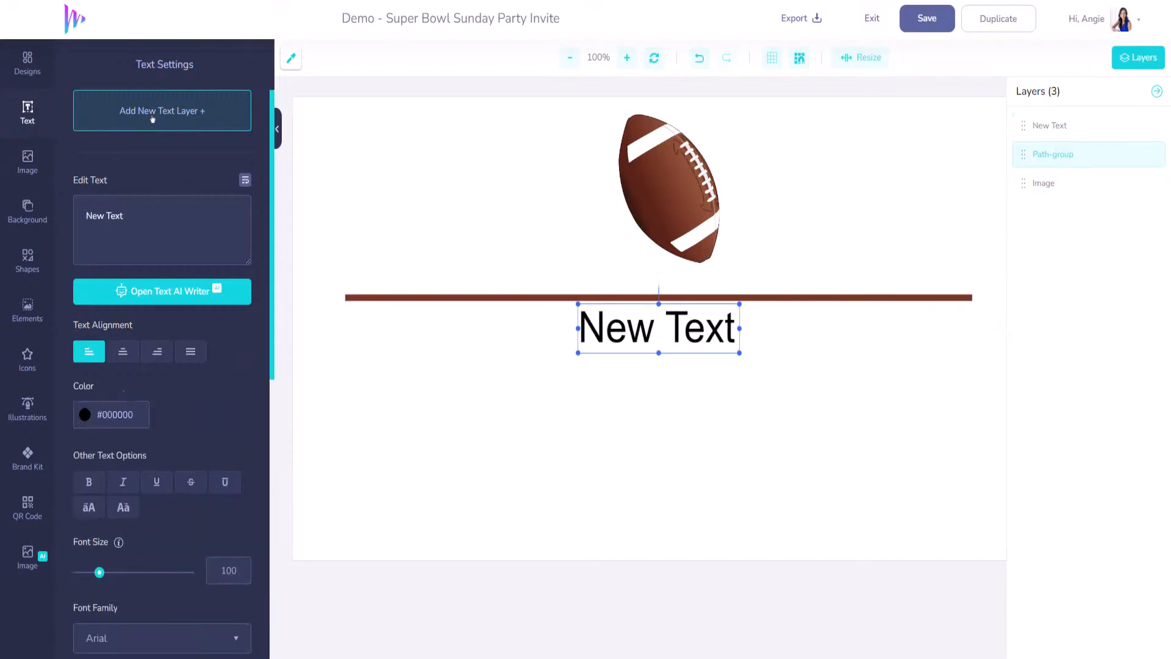
pyautogui.moveTo(593, 326); pyautogui.dragTo(375, 335)
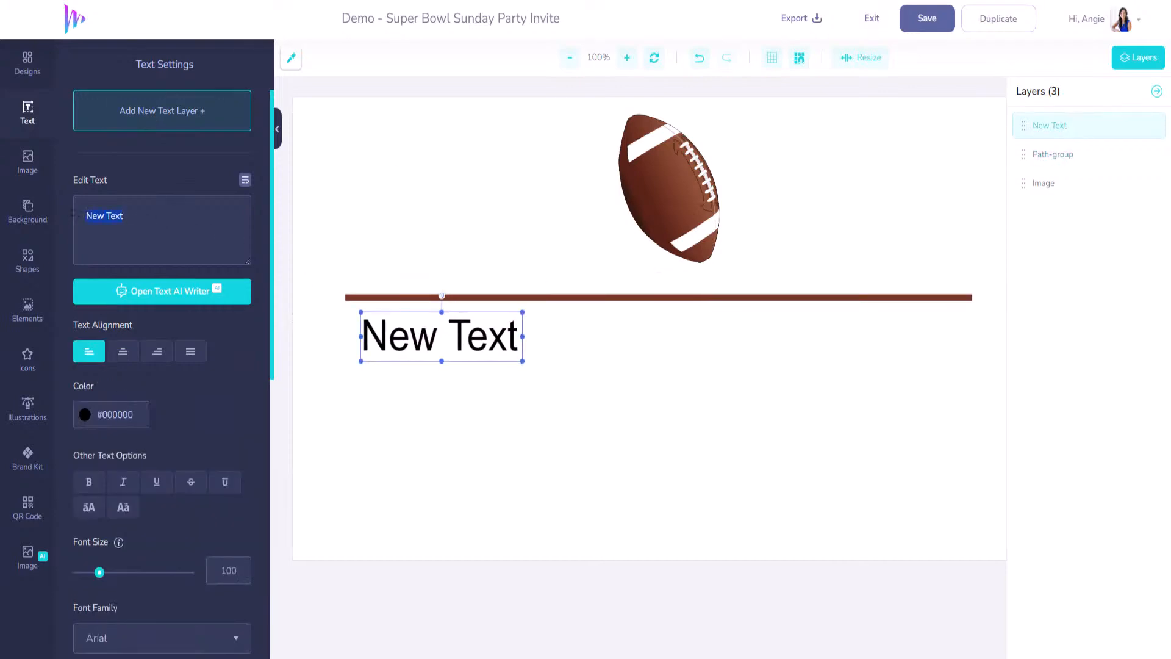
pyautogui.write('5:00')
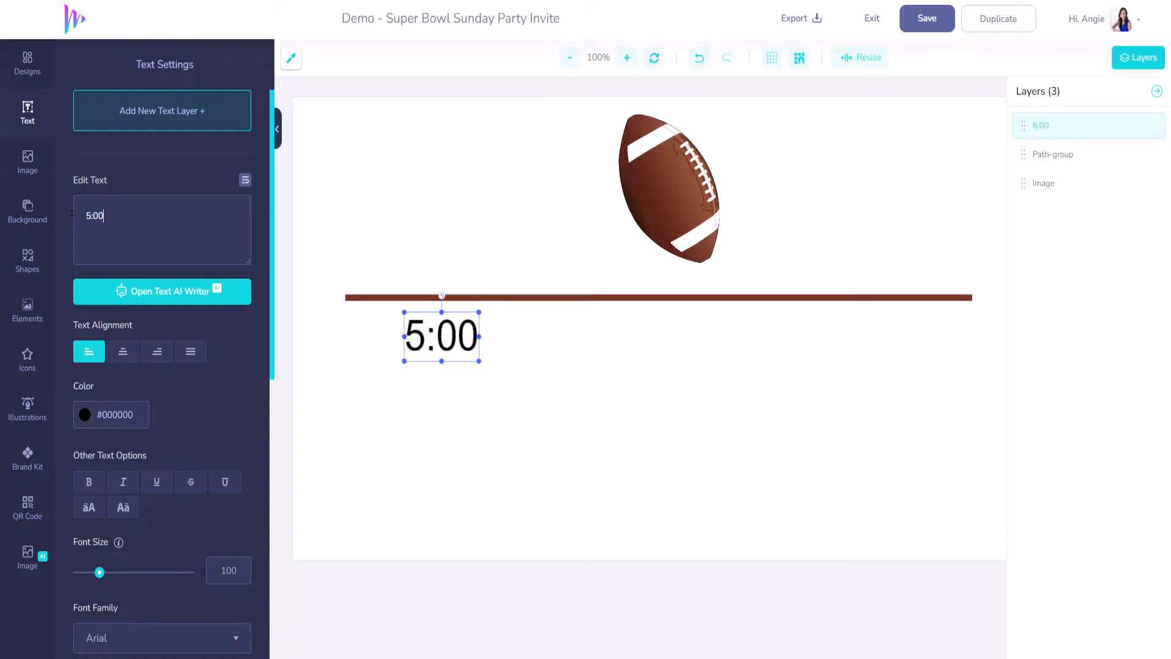
pyautogui.write('pm')
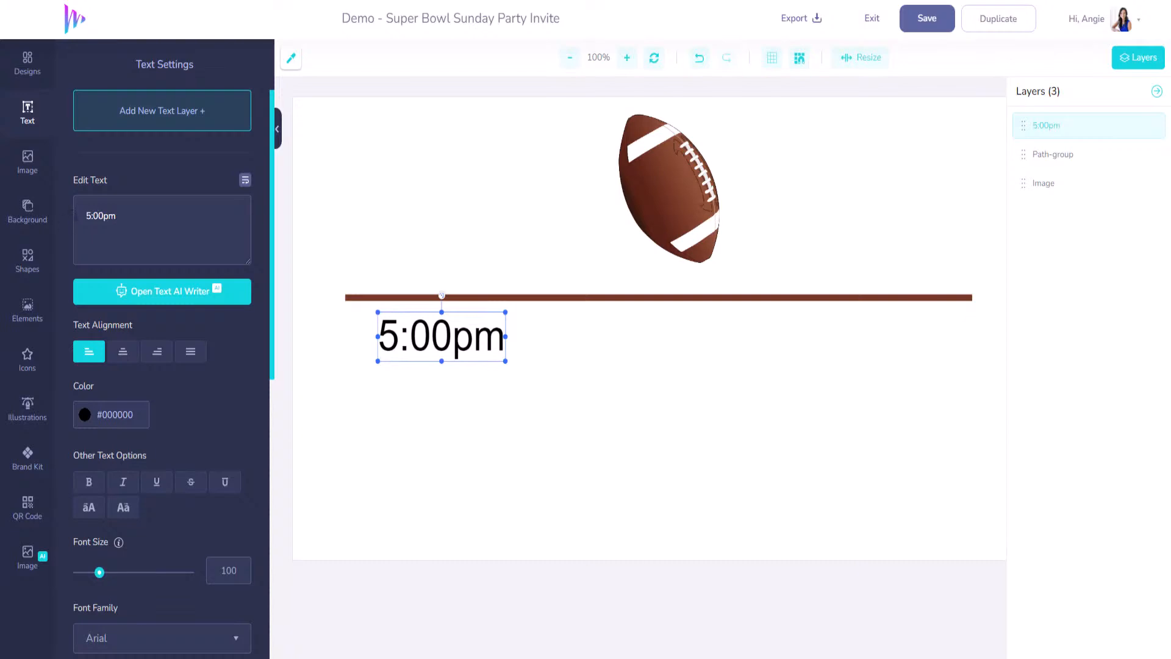
pyautogui.click(178, 114)
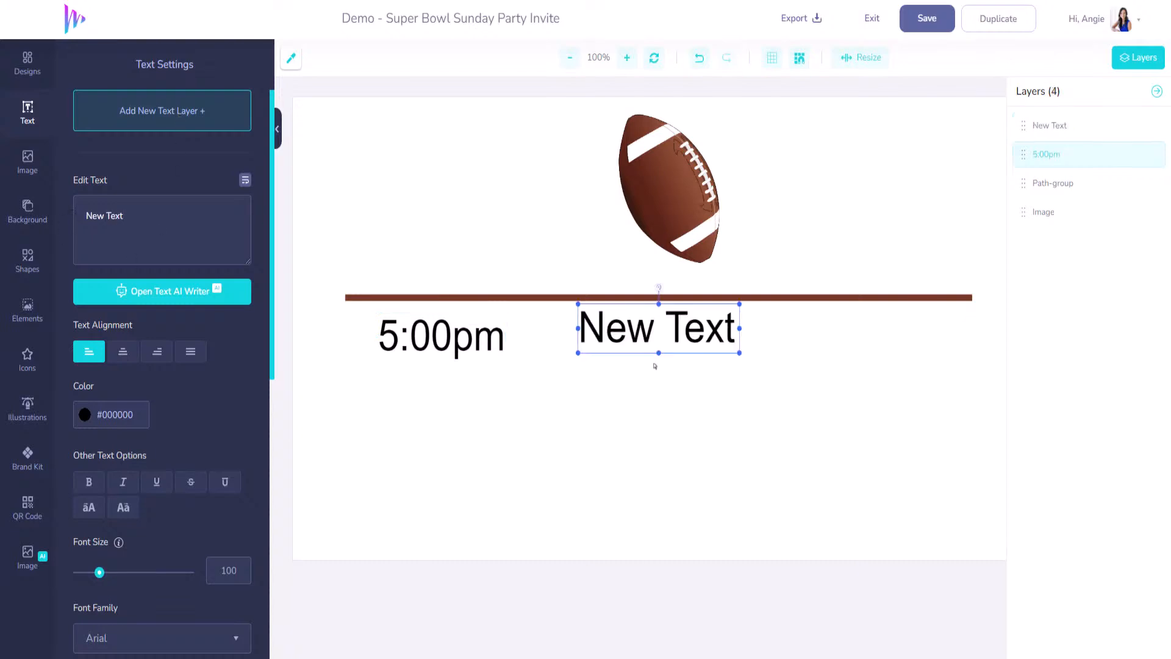
pyautogui.moveTo(509, 390)
pyautogui.mouseDown()
pyautogui.moveTo(492, 395)
pyautogui.moveTo(510, 391)
pyautogui.mouseUp()
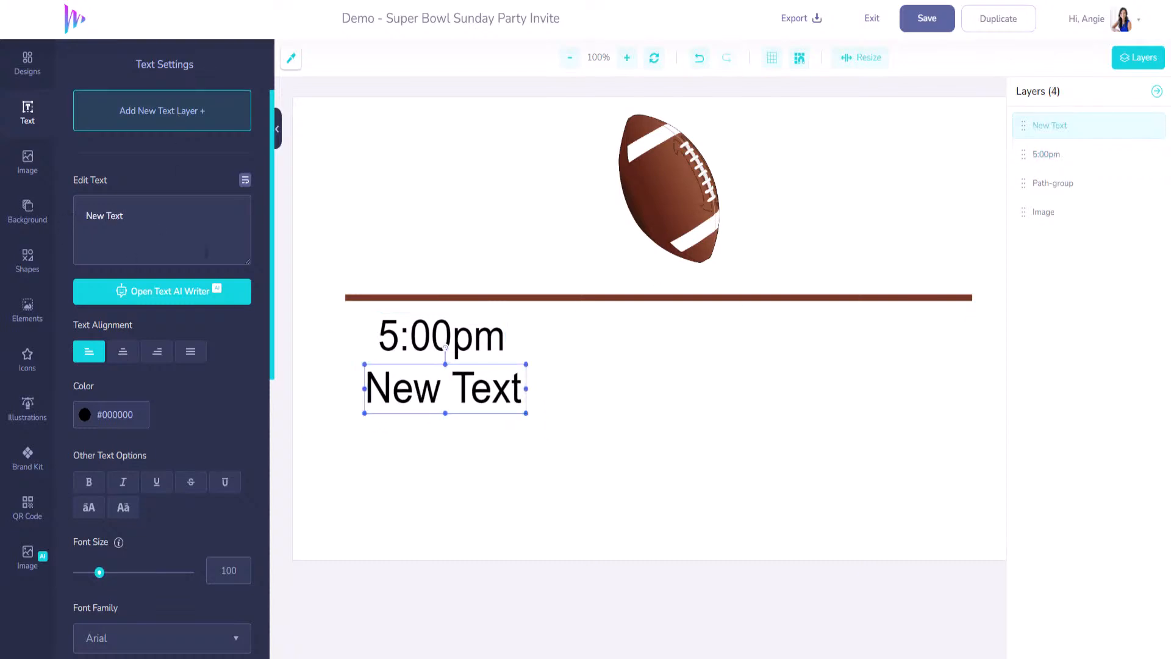
pyautogui.moveTo(121, 221); pyautogui.dragTo(58, 222)
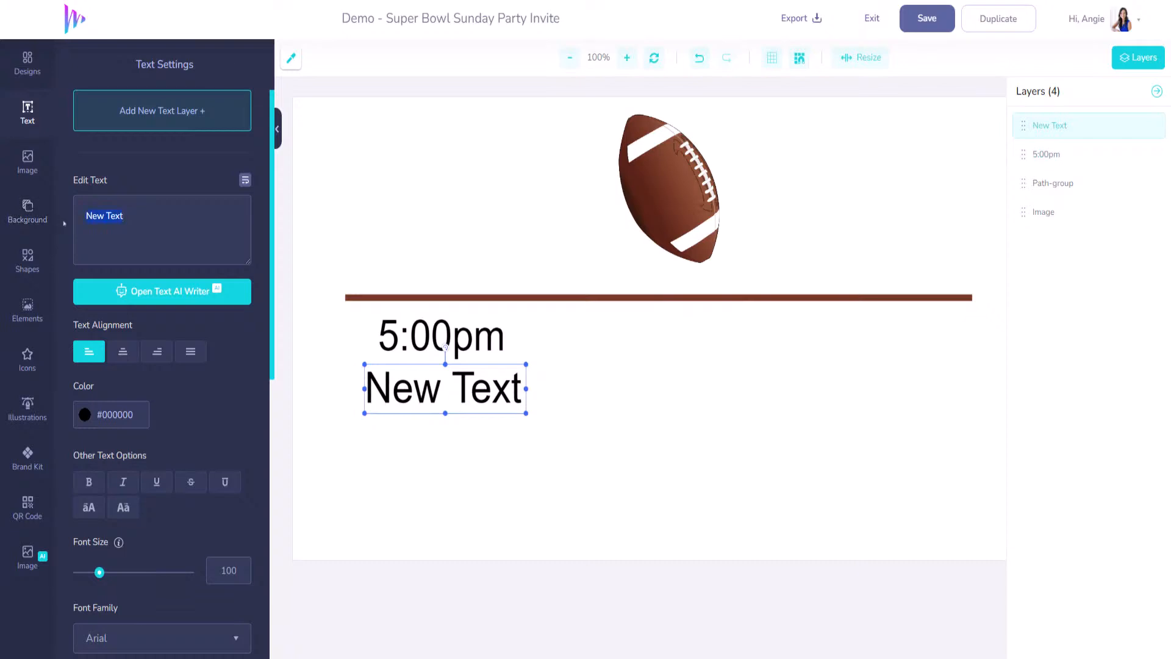
pyautogui.write('is the time to sho')
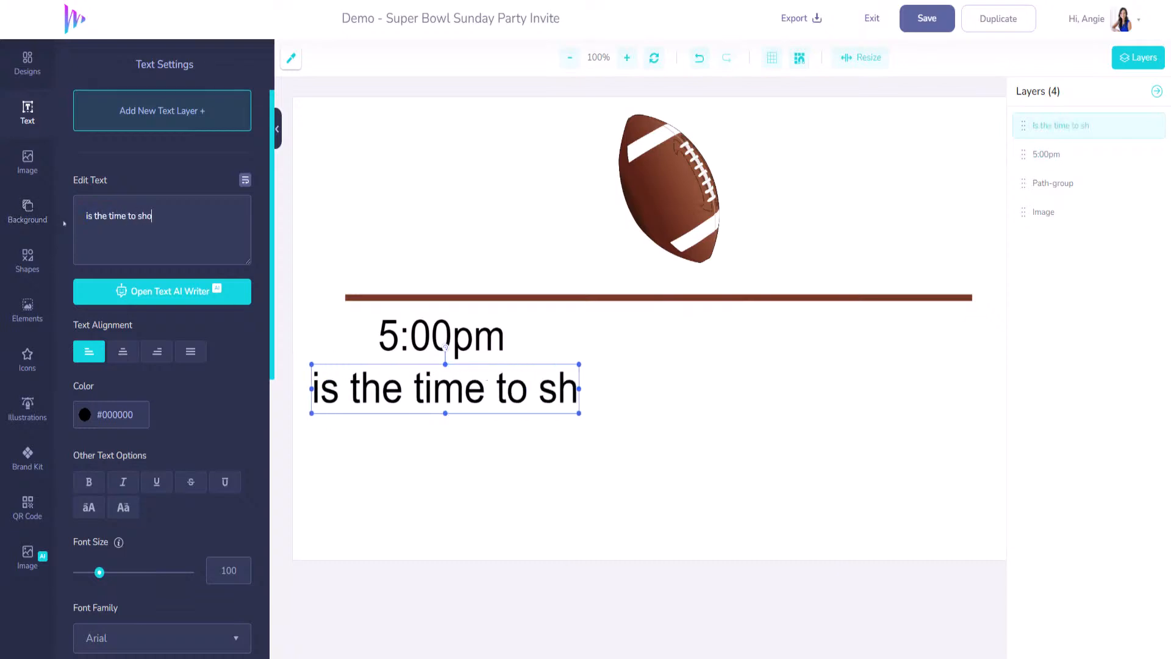
pyautogui.write('w your')
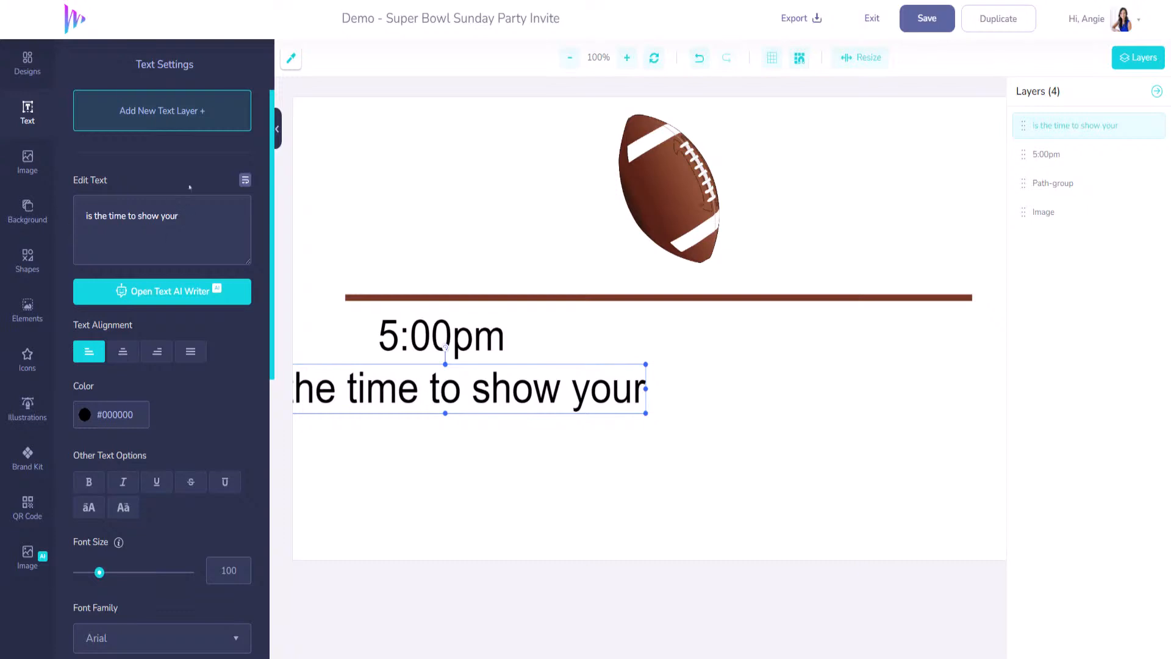
# - Add 'T R U E' and 'COLORS' text layers beneath, centring COLORS under T R U E
pyautogui.click(188, 122)
pyautogui.moveTo(644, 321); pyautogui.dragTo(428, 446)
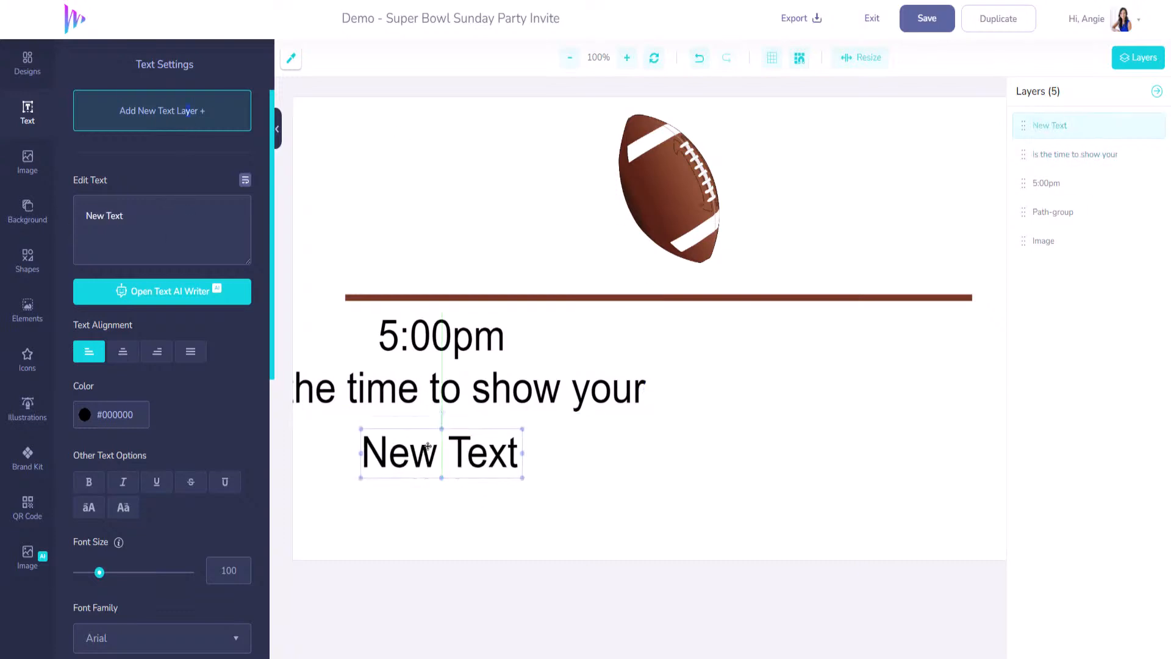
pyautogui.hotkey('ctrl', 'a')
pyautogui.write('T')
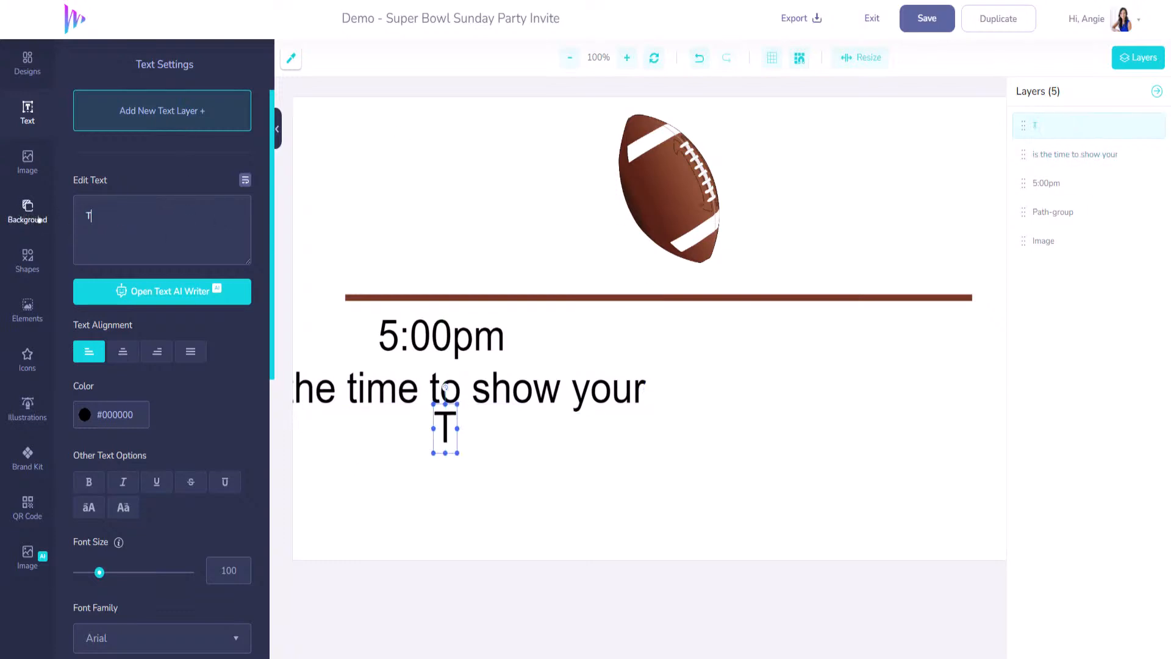
pyautogui.write('rue')
pyautogui.press('BackSpace')
pyautogui.press('BackSpace')
pyautogui.press('BackSpace')
pyautogui.write('R U E')
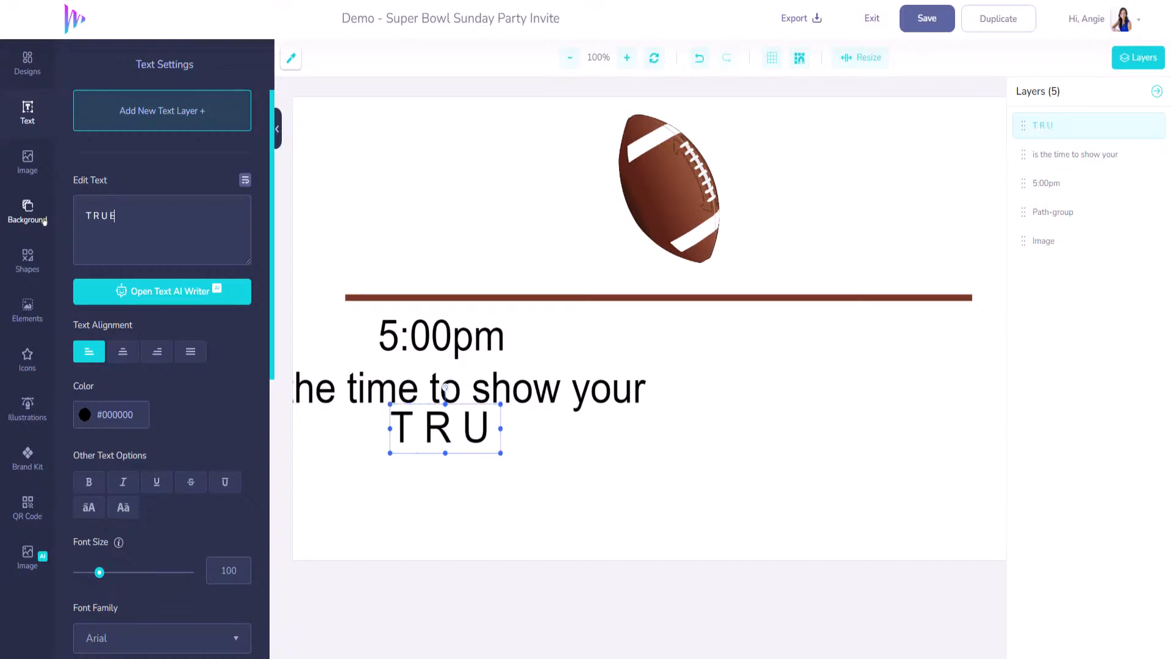
pyautogui.click(130, 119)
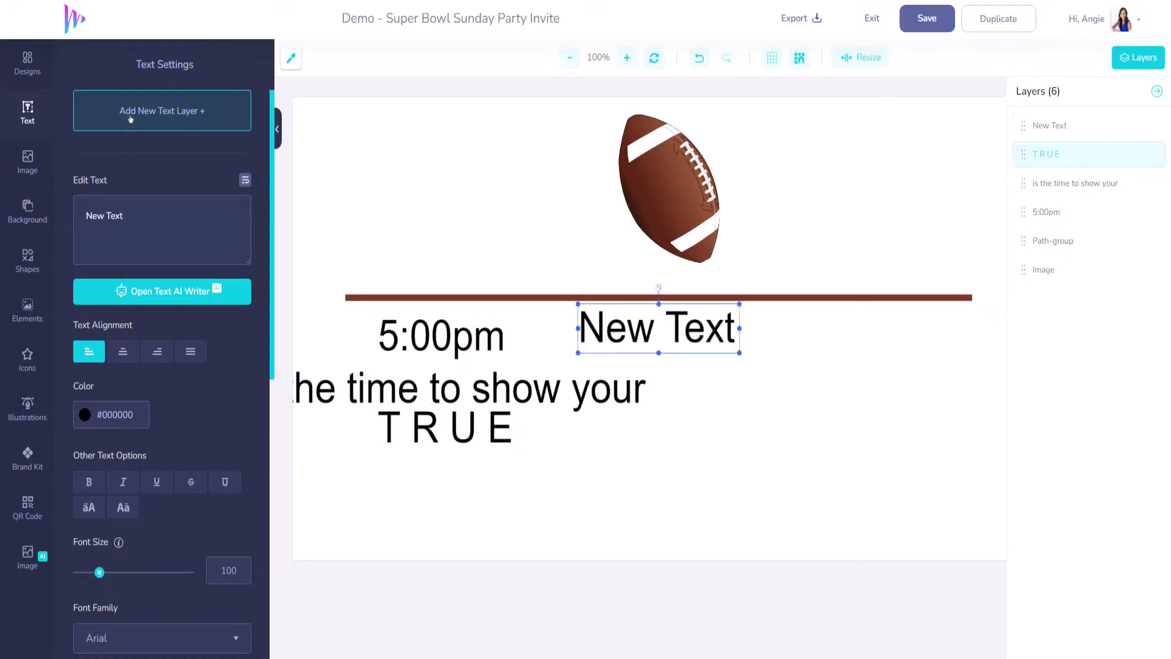
pyautogui.moveTo(610, 321); pyautogui.dragTo(380, 469)
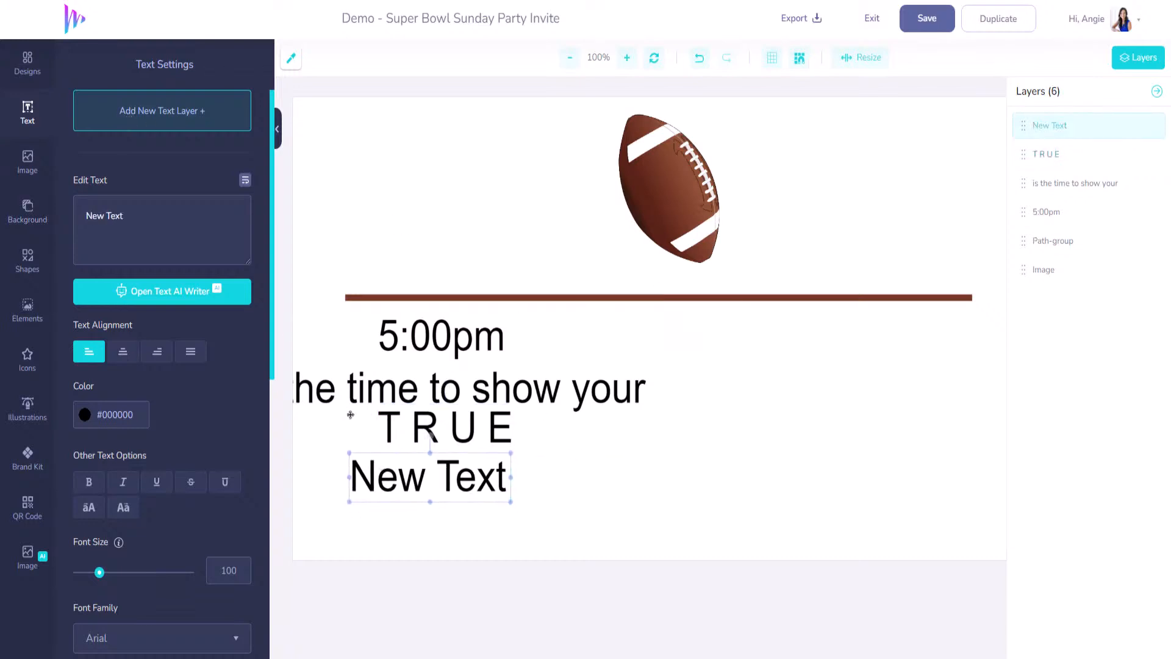
pyautogui.write('C')
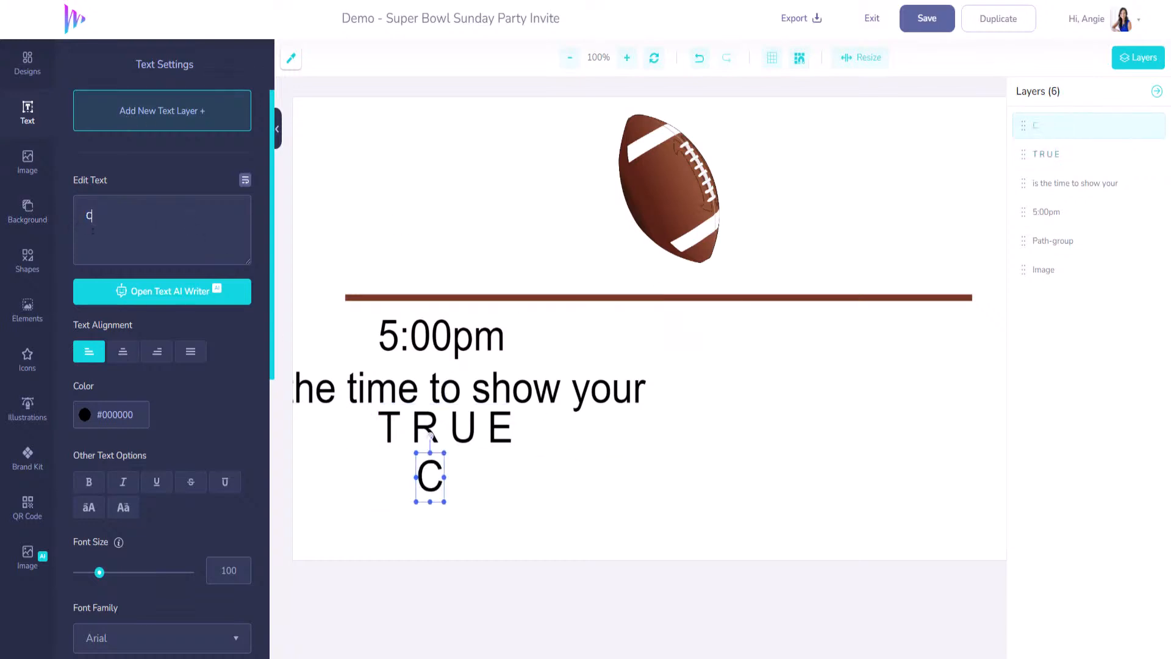
pyautogui.write('OLORS')
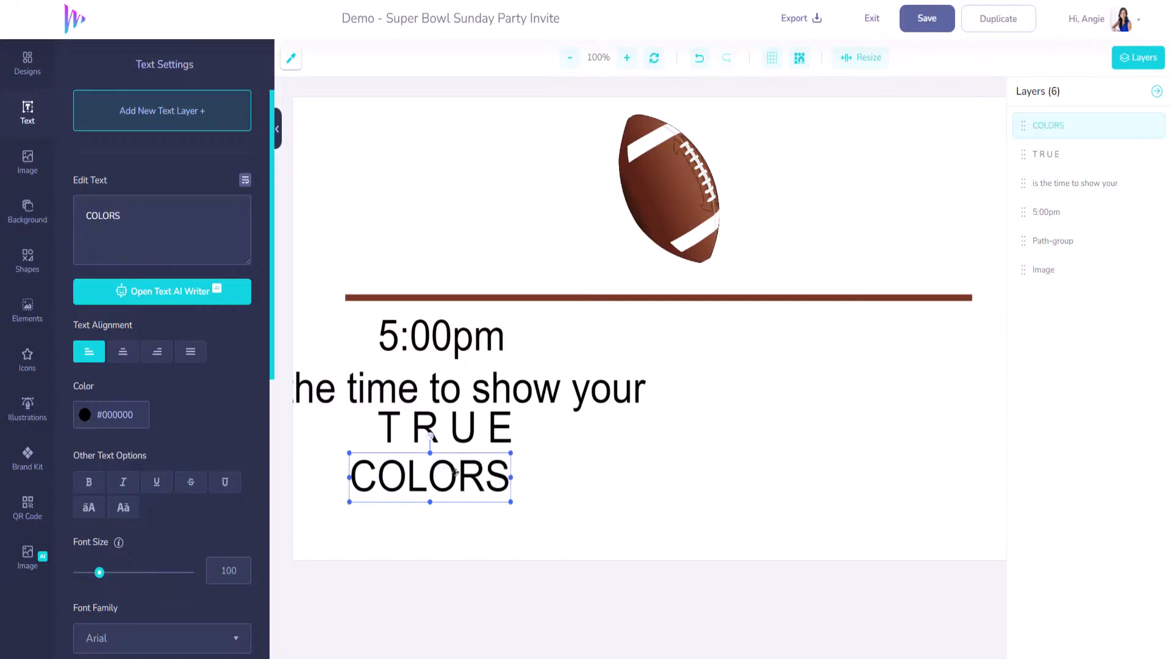
pyautogui.moveTo(455, 469)
pyautogui.mouseDown()
pyautogui.moveTo(478, 470)
pyautogui.moveTo(468, 471)
pyautogui.mouseUp()
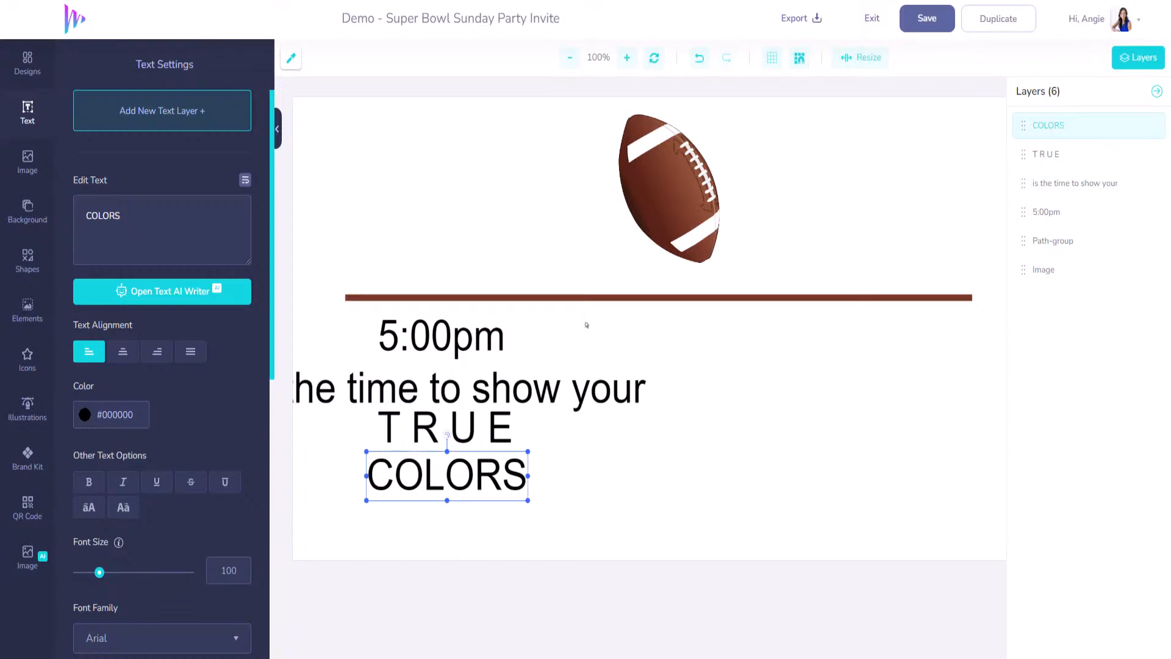
# - Shrink the 'is the time to show your' text to size 58
pyautogui.click(530, 377)
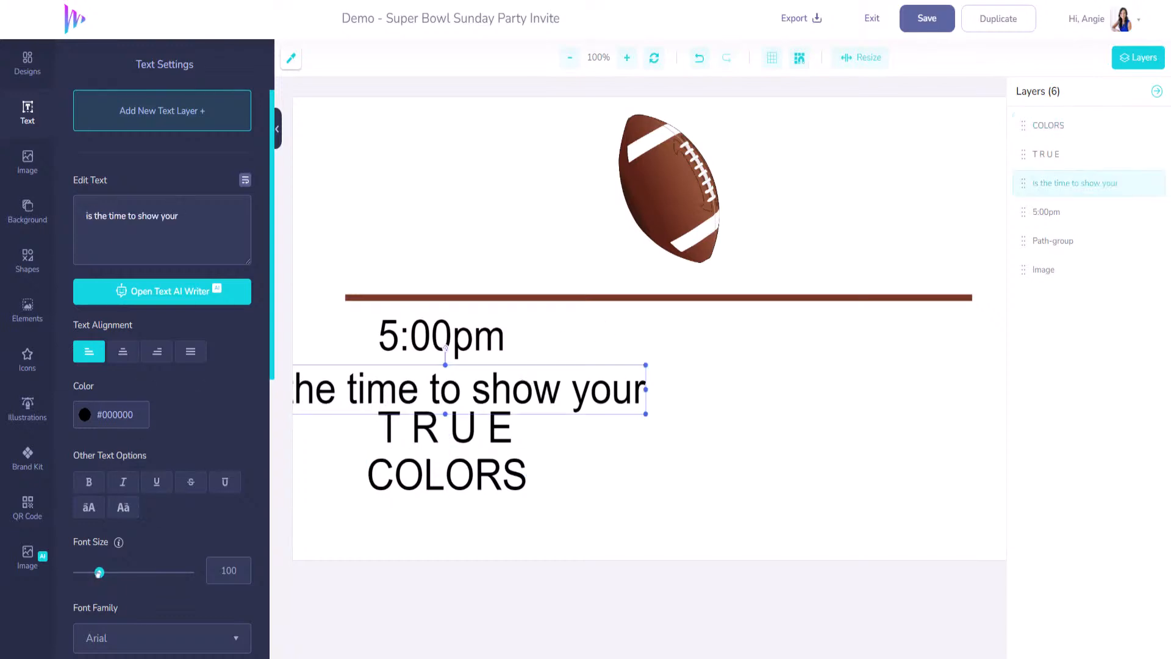
pyautogui.moveTo(99, 574)
pyautogui.mouseDown()
pyautogui.moveTo(83, 573)
pyautogui.moveTo(94, 572)
pyautogui.mouseUp()
pyautogui.scroll(-3, 175, 503)
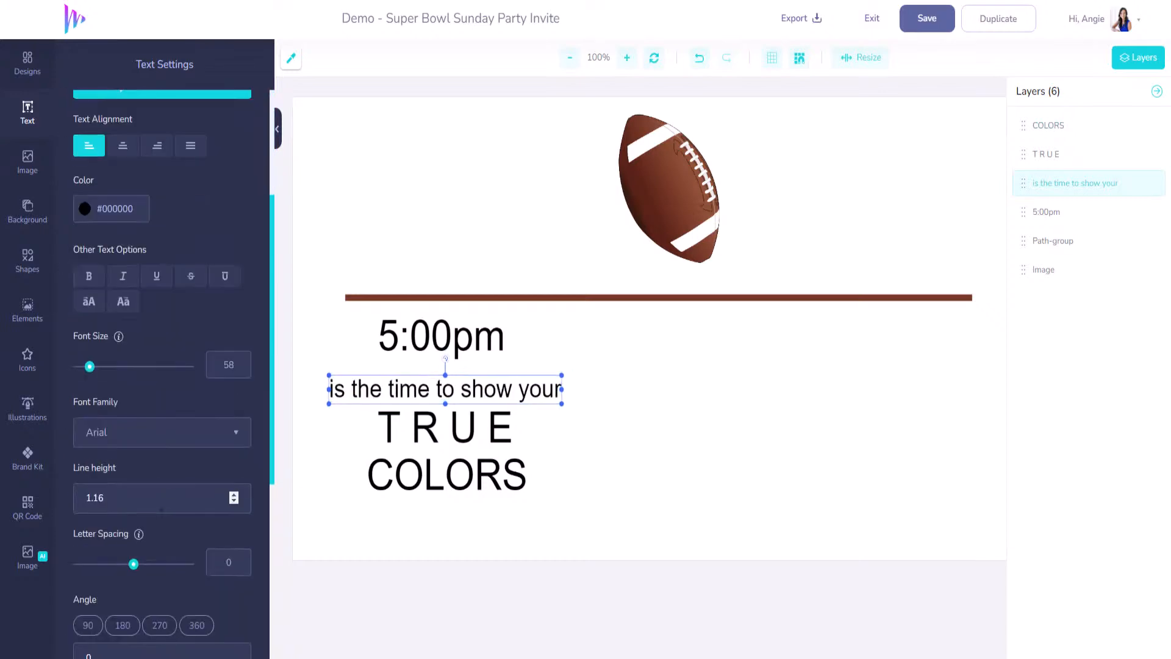
# - Set 5:00pm in the arizona bold font and nudge it slightly left
pyautogui.click(457, 337)
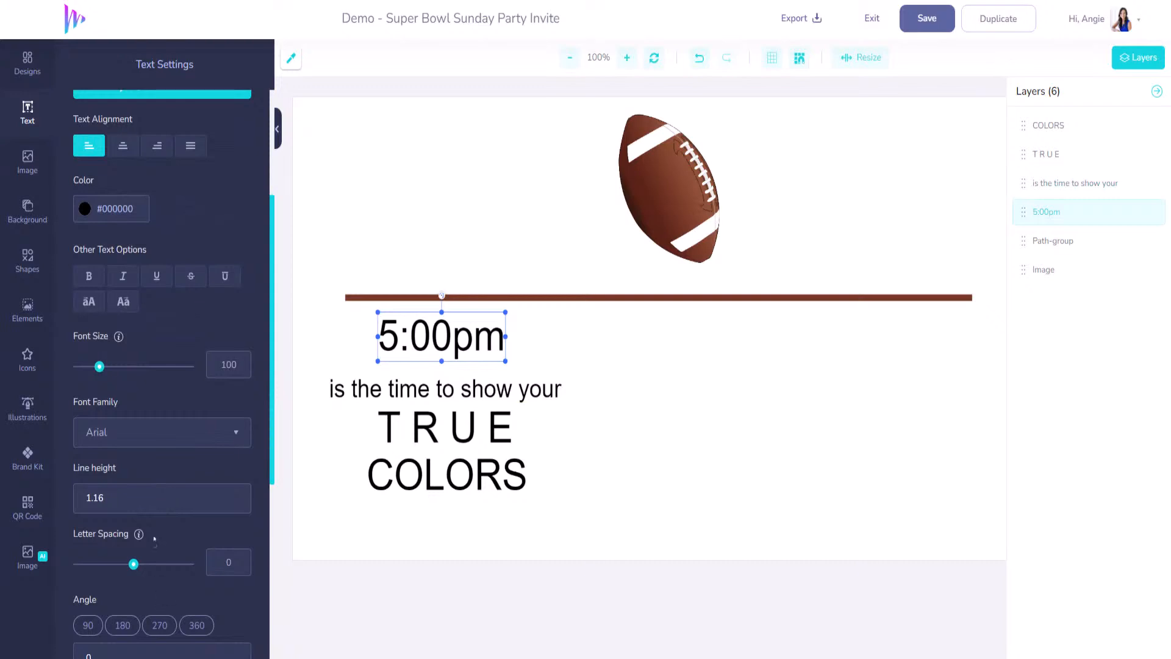
pyautogui.click(236, 438)
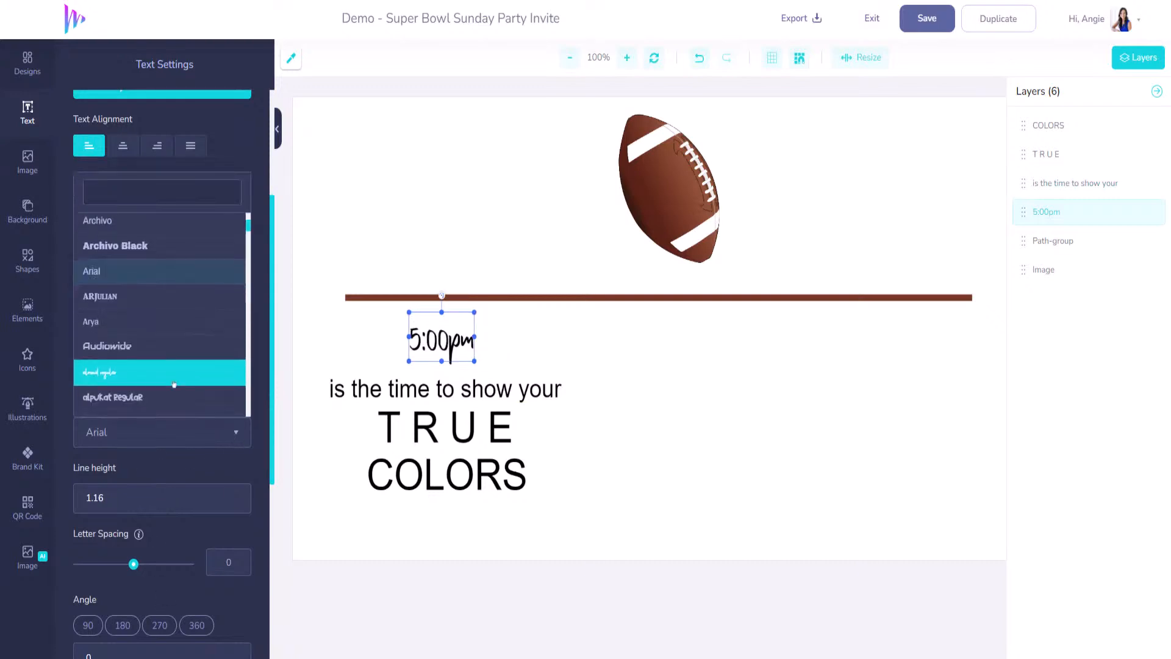
pyautogui.scroll(-1, 171, 381)
pyautogui.scroll(-1, 161, 384)
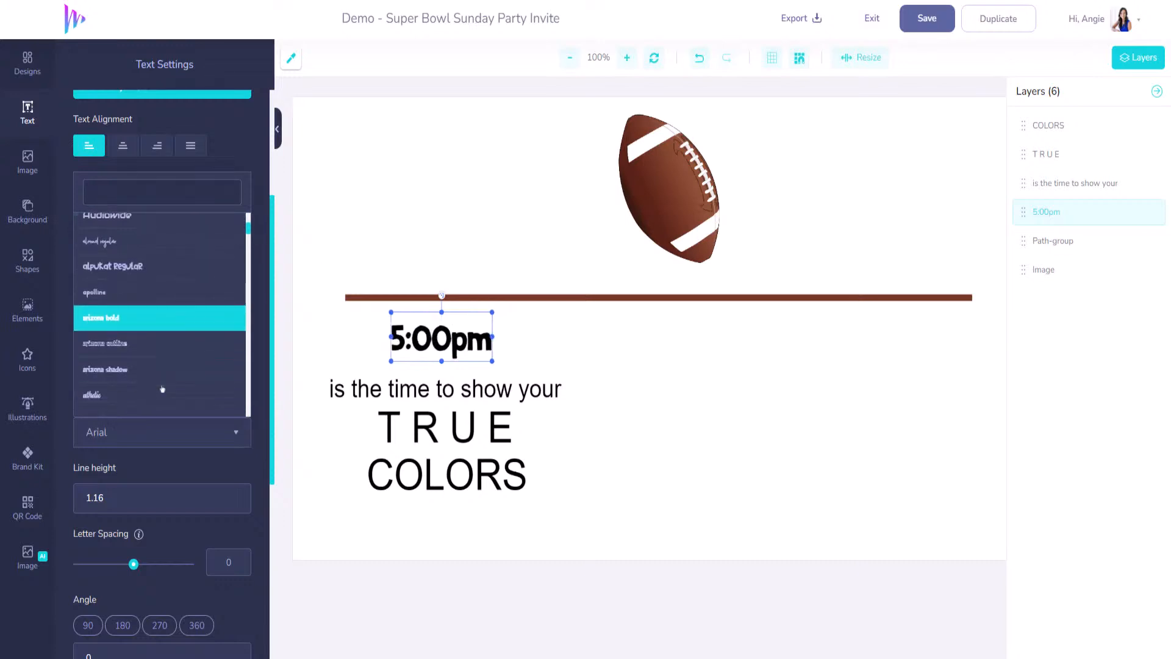
pyautogui.click(158, 313)
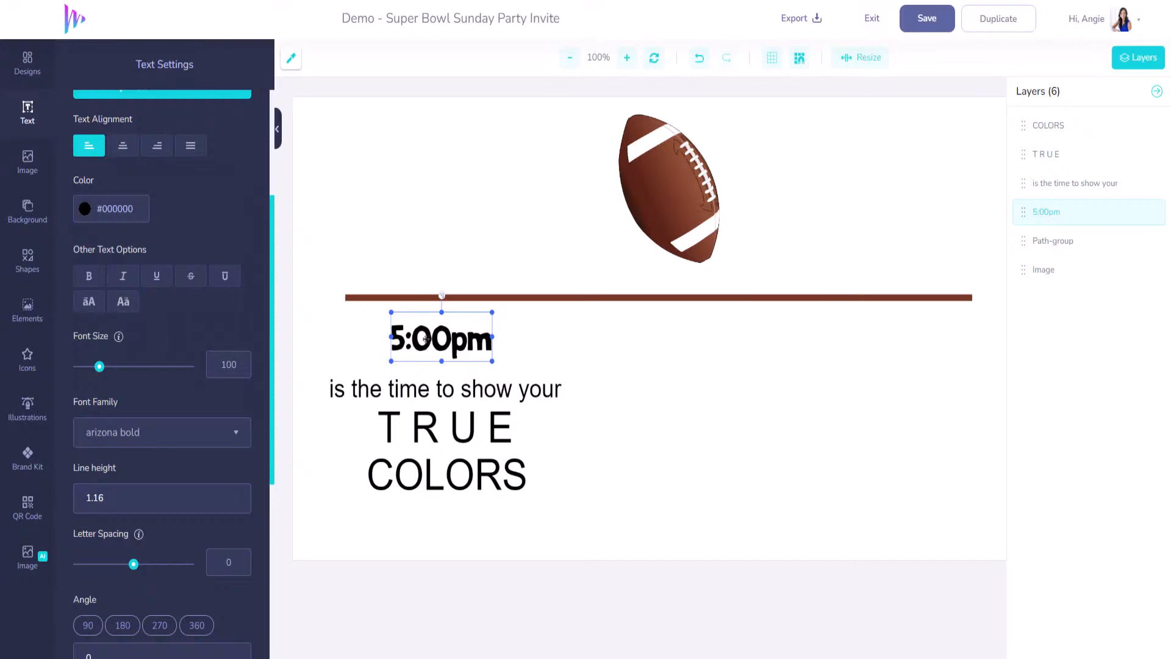
pyautogui.moveTo(426, 339); pyautogui.dragTo(417, 338)
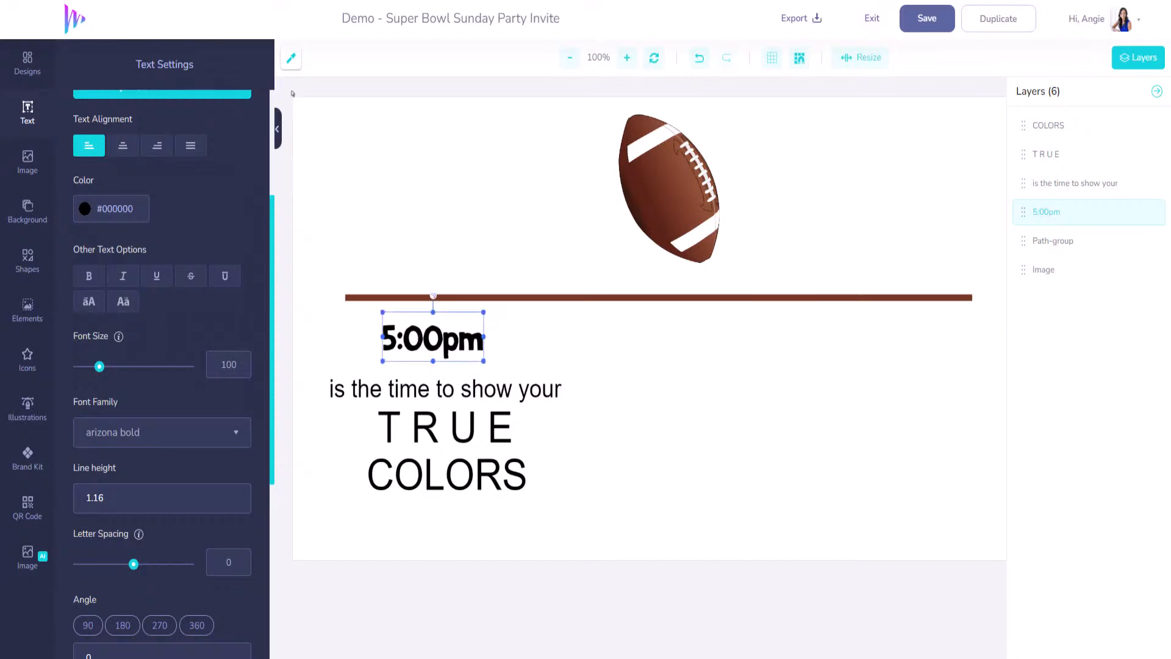
# - Colour 5:00pm, the tagline, T R U E and COLORS brown #763A27 via the eyedropper
pyautogui.click(293, 60)
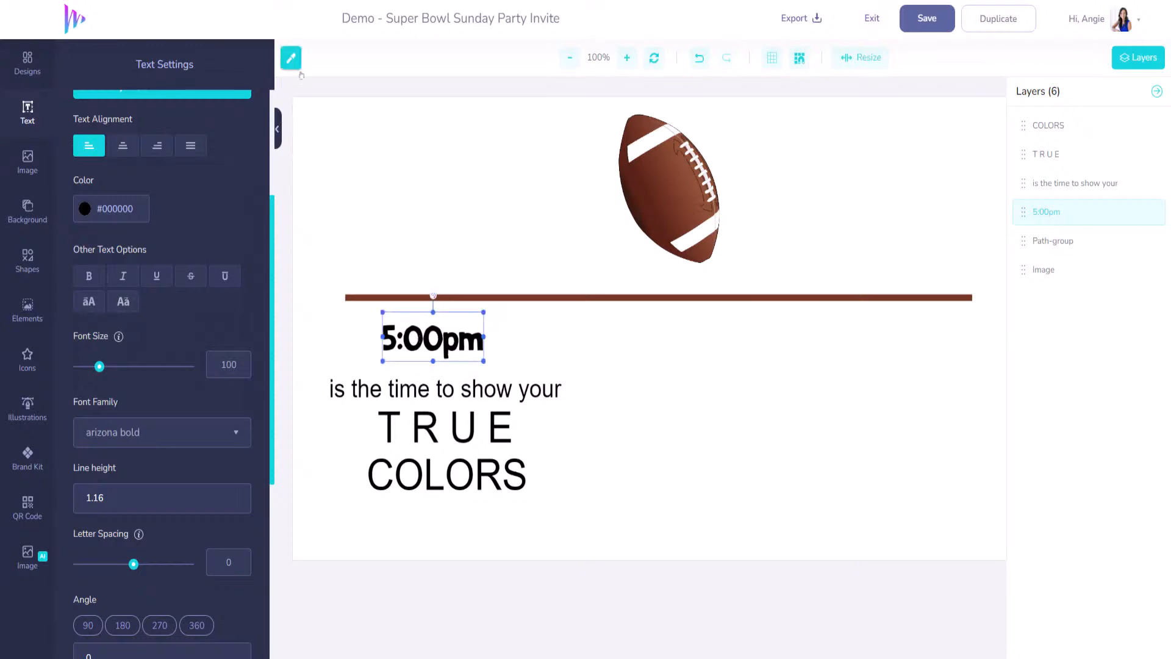
pyautogui.click(604, 298)
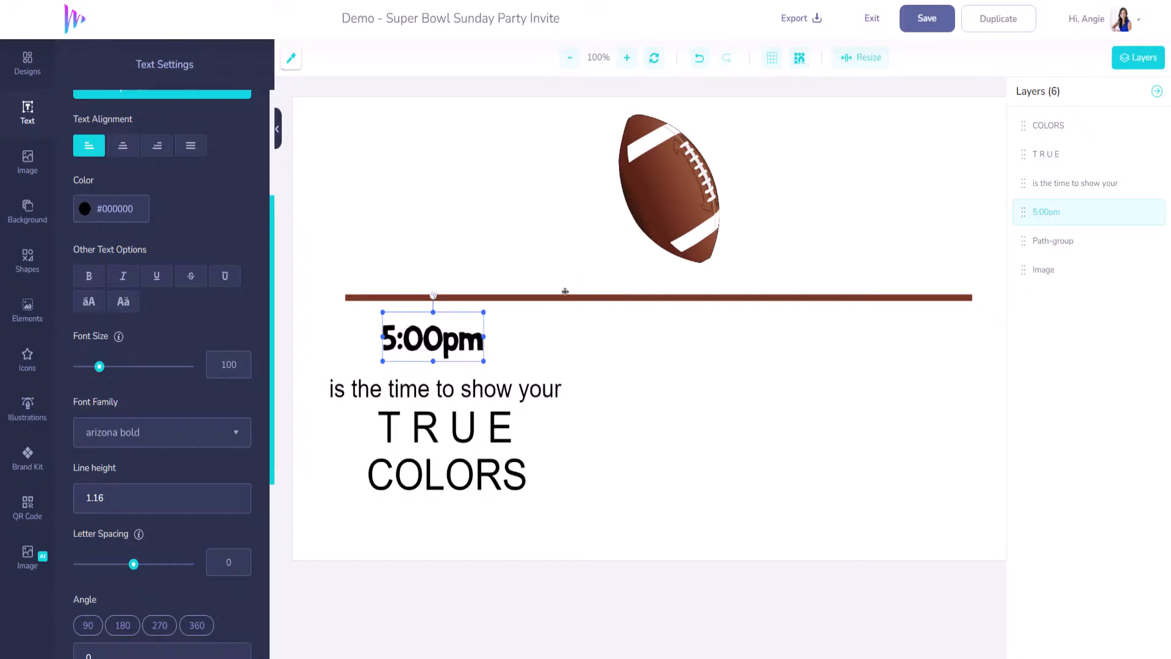
pyautogui.click(142, 211)
pyautogui.hotkey('ctrl', 'v')
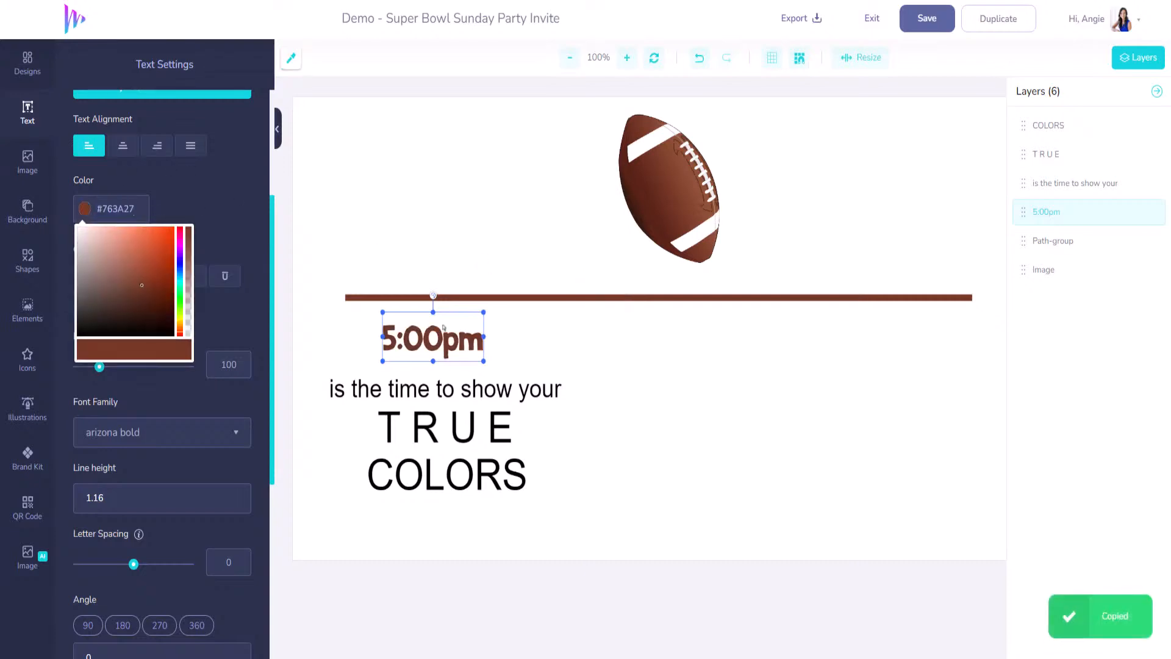
pyautogui.click(451, 389)
pyautogui.click(125, 212)
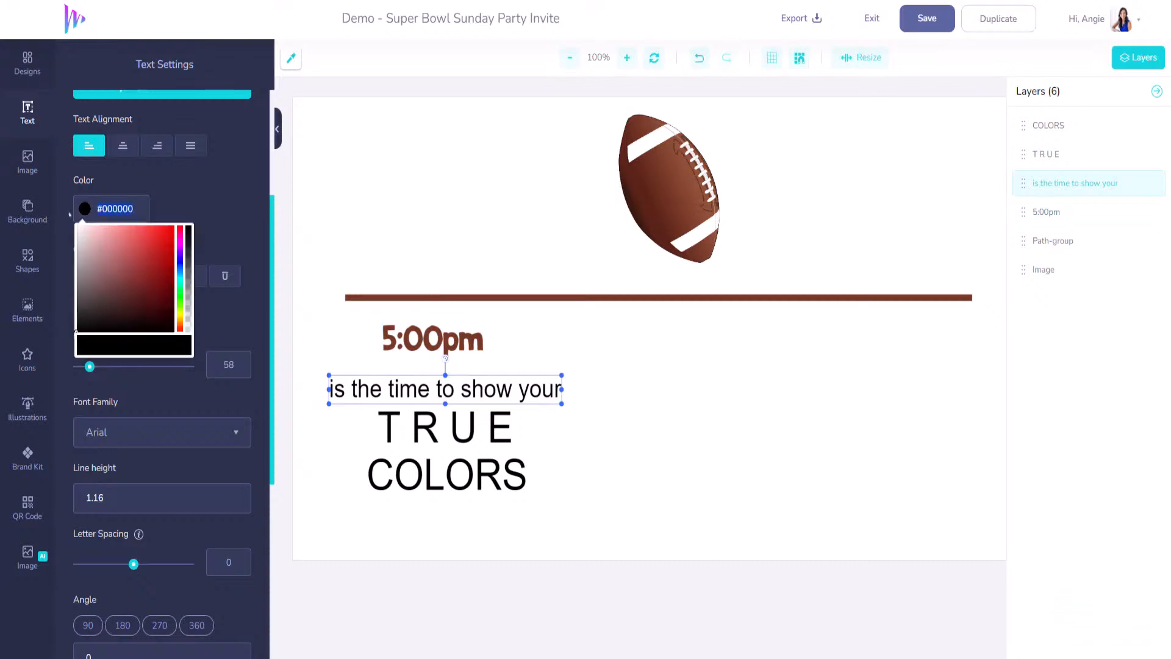
pyautogui.hotkey('ctrl', 'v')
pyautogui.click(448, 416)
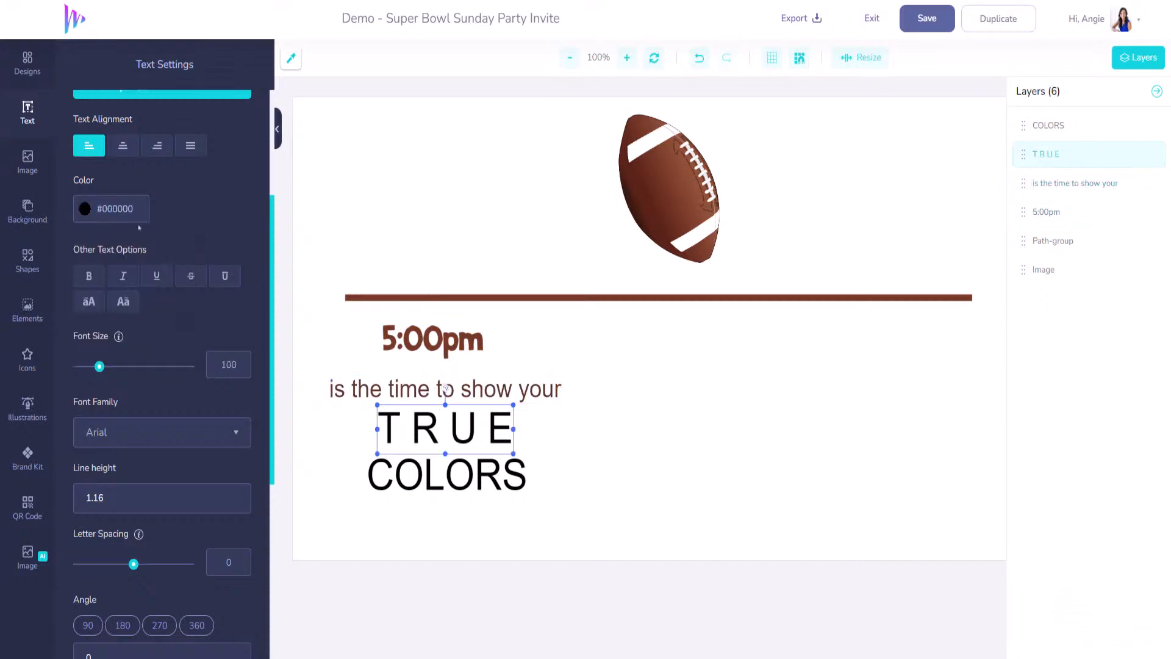
pyautogui.click(122, 209)
pyautogui.hotkey('ctrl', 'v')
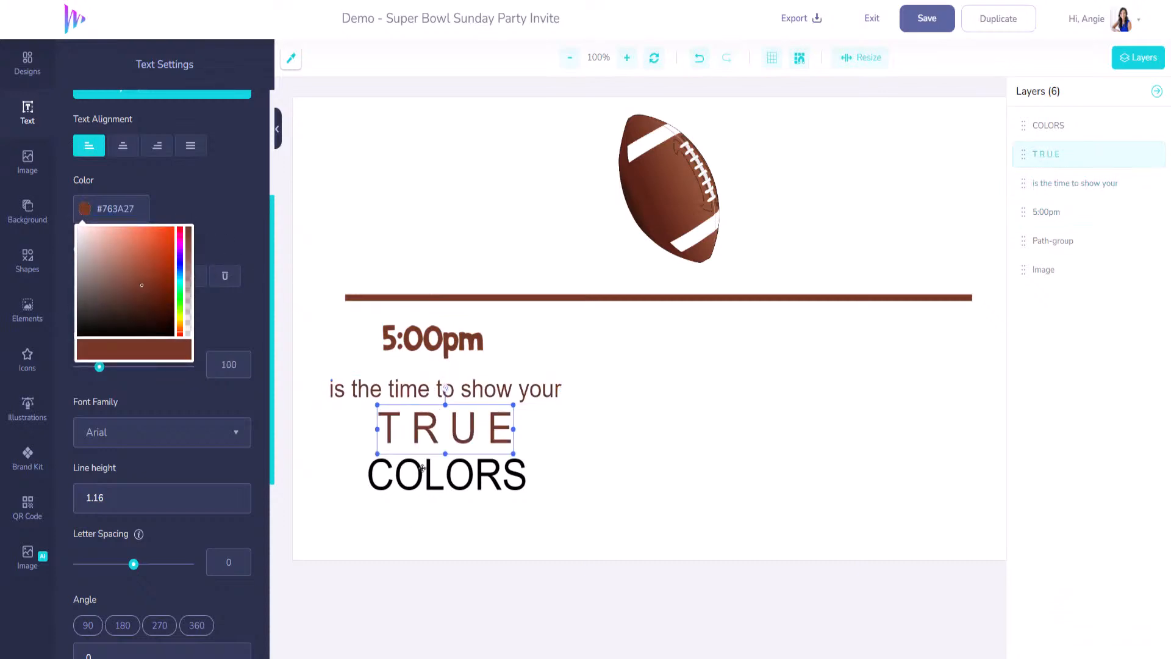
pyautogui.click(424, 473)
pyautogui.click(140, 211)
pyautogui.hotkey('ctrl', 'v')
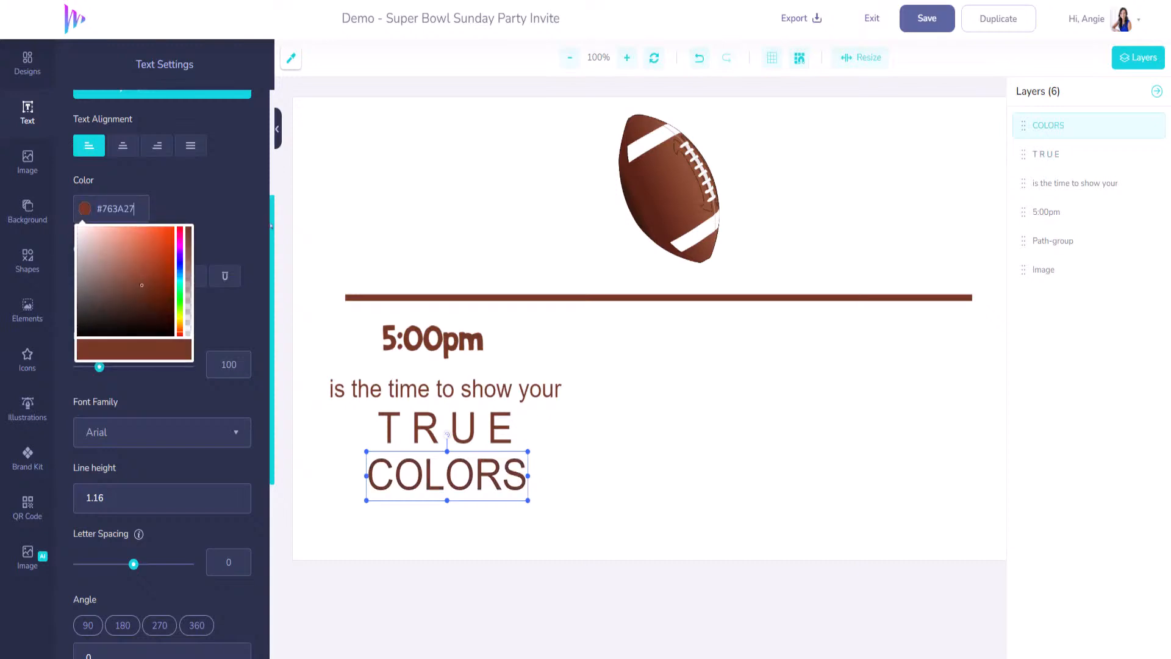
# - Set the tagline font to Archivo and move it up closer to 5:00pm
pyautogui.click(455, 391)
pyautogui.click(235, 435)
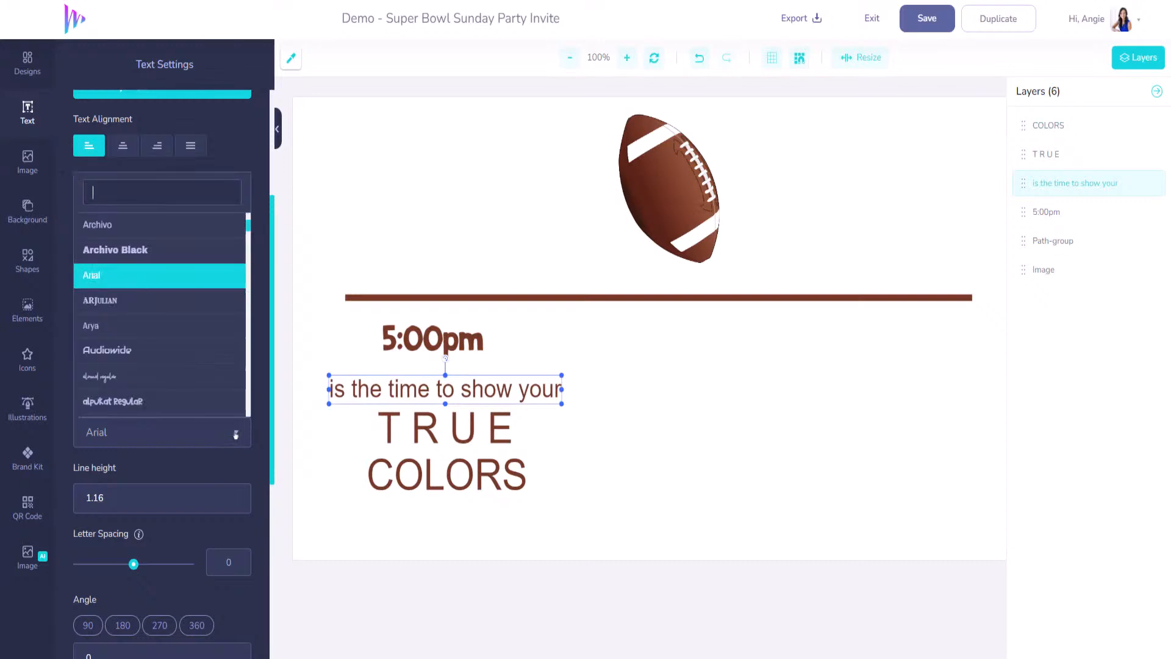
pyautogui.click(161, 237)
pyautogui.moveTo(432, 389); pyautogui.dragTo(441, 381)
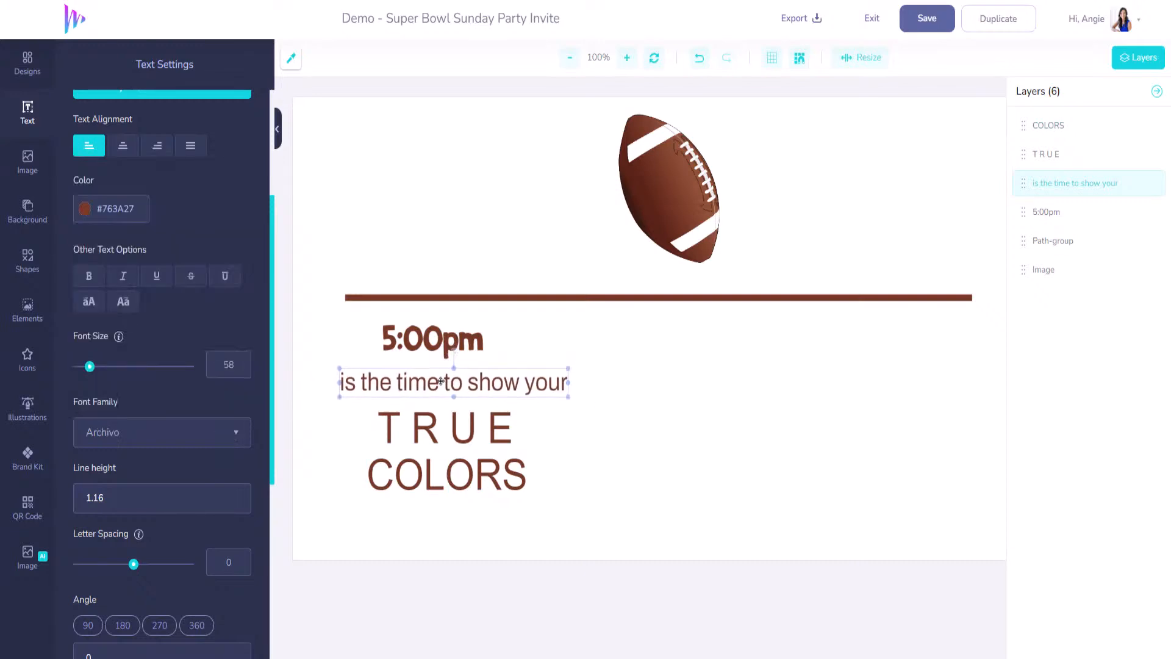
# - Enlarge 5:00pm to size 120 and shift it slightly right
pyautogui.click(435, 342)
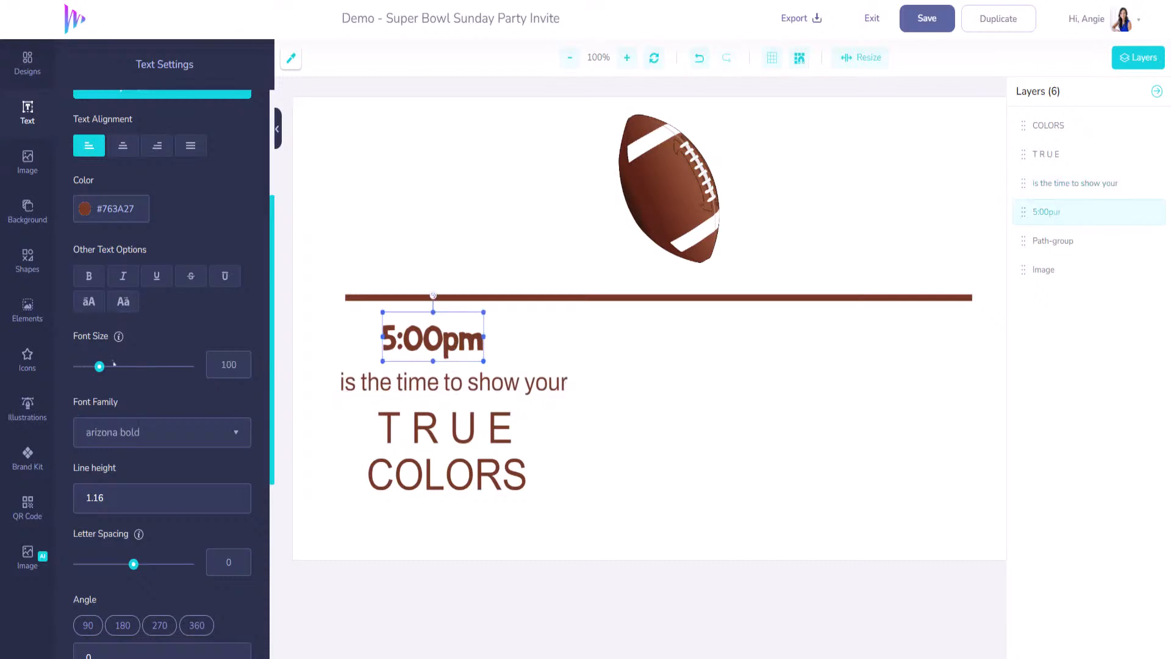
pyautogui.moveTo(102, 366); pyautogui.dragTo(103, 366)
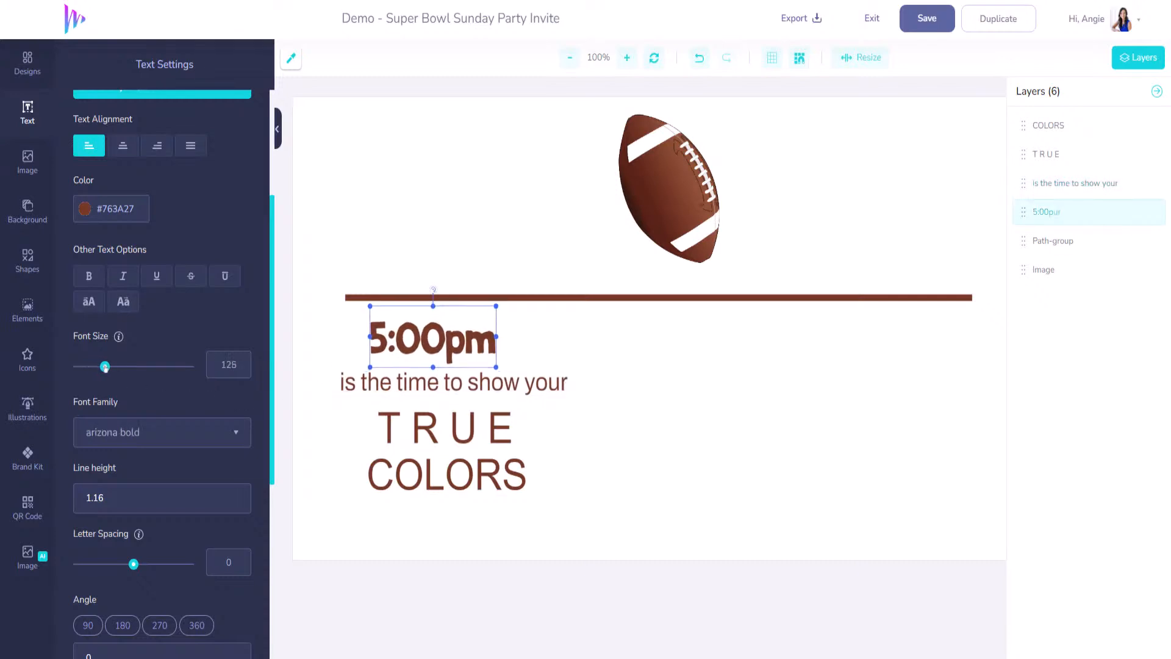
pyautogui.moveTo(471, 347); pyautogui.dragTo(469, 382)
pyautogui.click(476, 383)
# - Set the TRUE text in the Black Ops One font
pyautogui.click(471, 432)
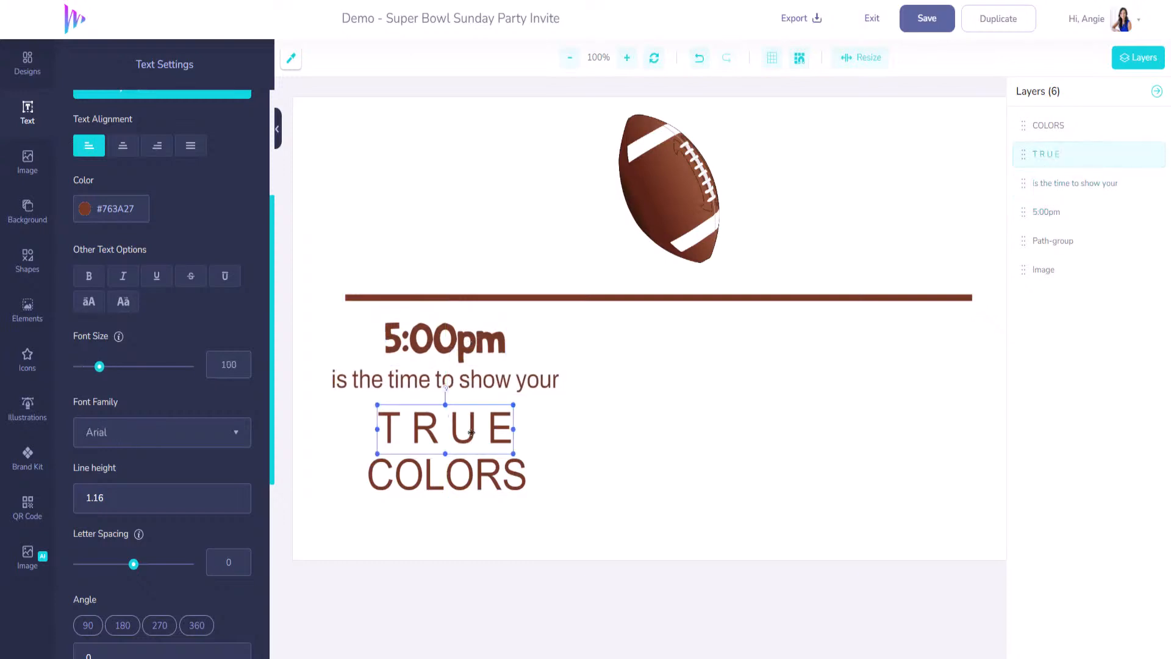
pyautogui.click(238, 440)
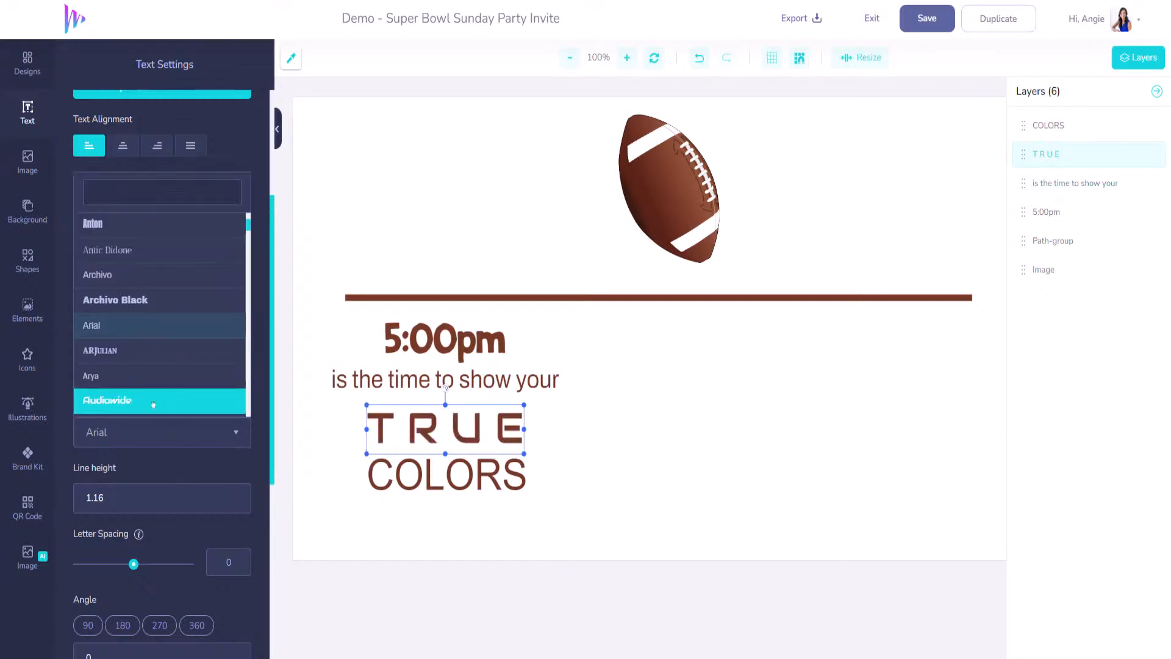
pyautogui.scroll(-5, 153, 405)
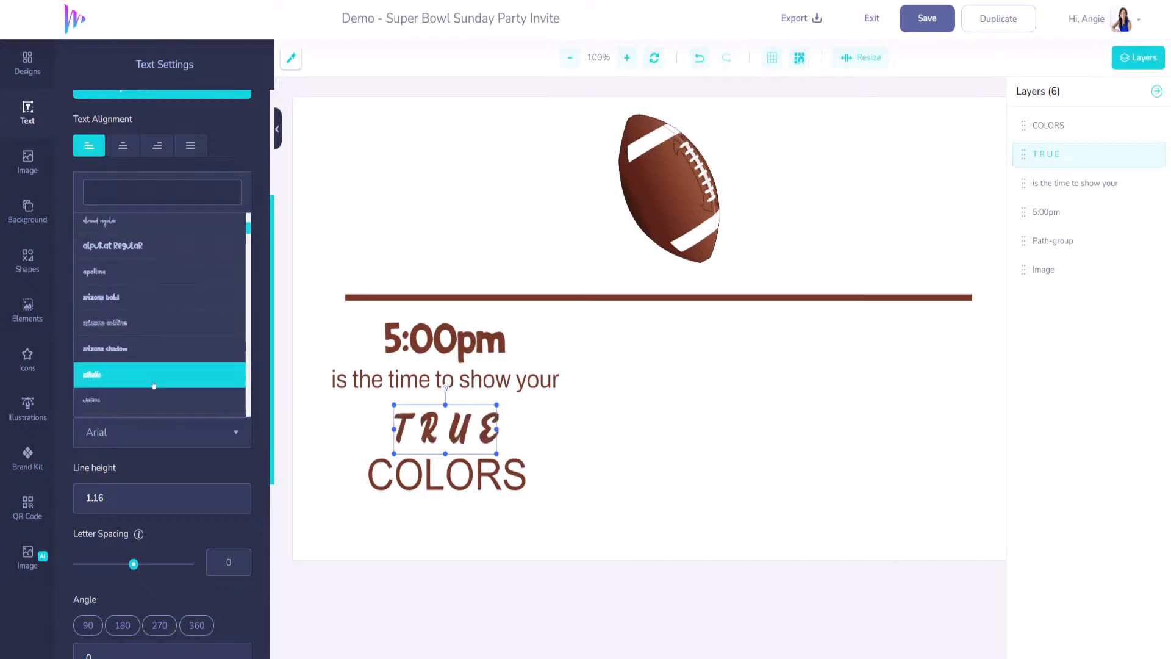
pyautogui.scroll(-6, 163, 366)
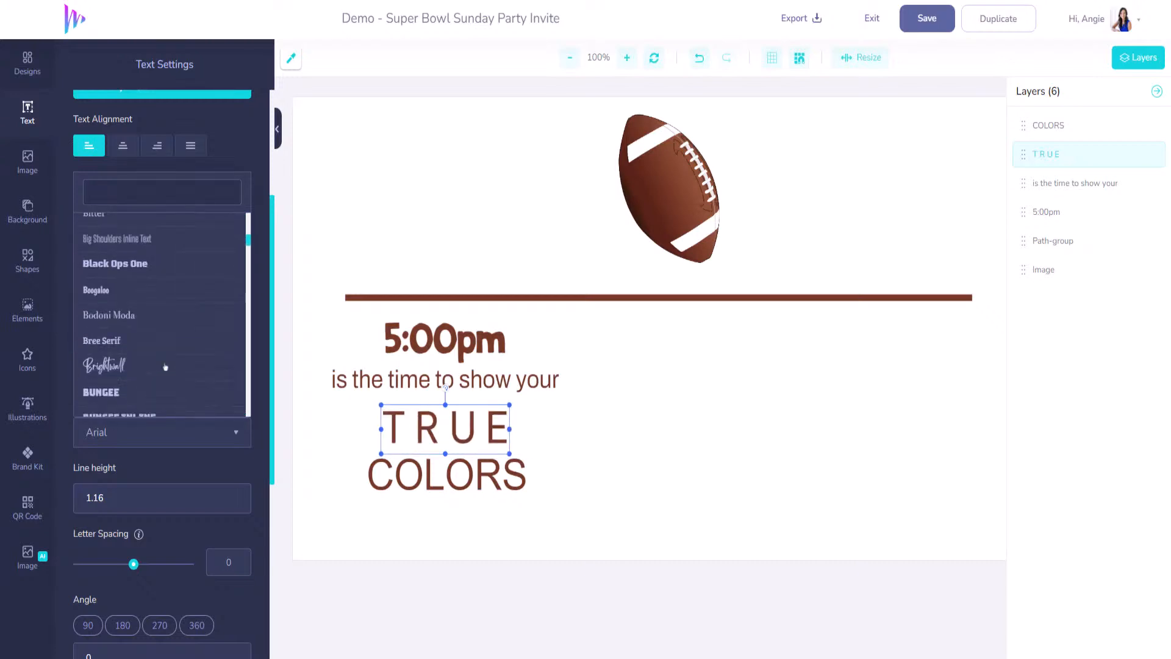
pyautogui.click(173, 266)
# - Enlarge TRUE to size 136, realign it, and move COLORS down to open a gap
pyautogui.moveTo(469, 427); pyautogui.dragTo(457, 422)
pyautogui.moveTo(101, 374); pyautogui.dragTo(108, 374)
pyautogui.moveTo(448, 431); pyautogui.dragTo(453, 432)
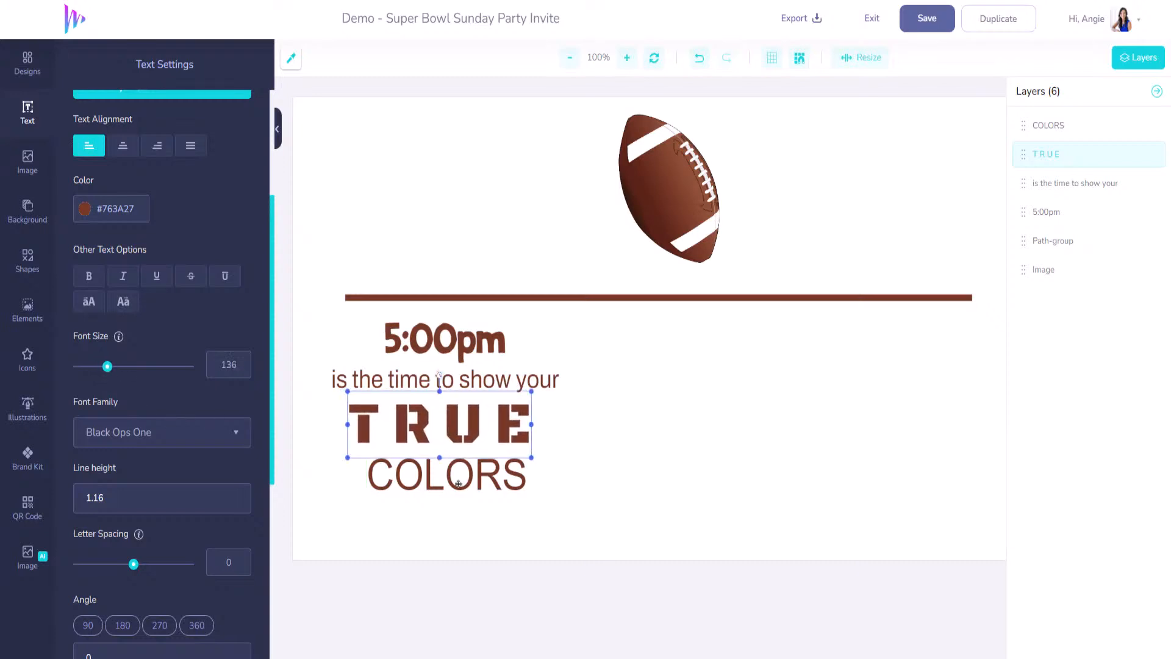
pyautogui.moveTo(458, 480); pyautogui.dragTo(454, 505)
pyautogui.moveTo(452, 435); pyautogui.dragTo(447, 438)
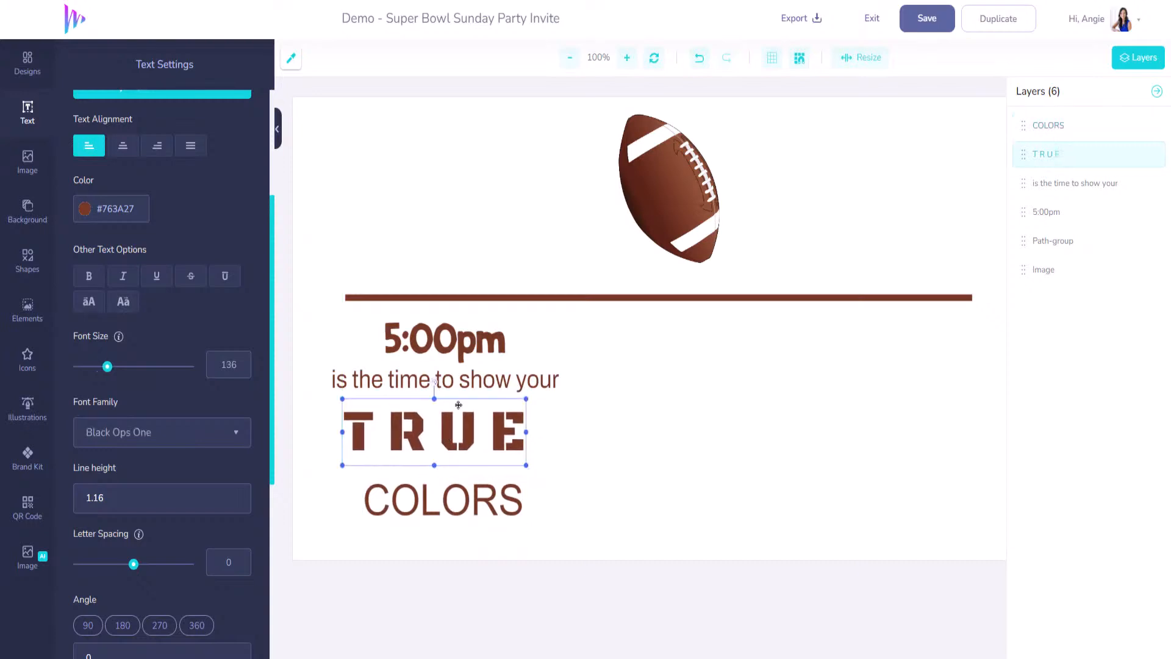
# - Set the COLORS text in the Archivo font
pyautogui.click(462, 383)
pyautogui.click(480, 497)
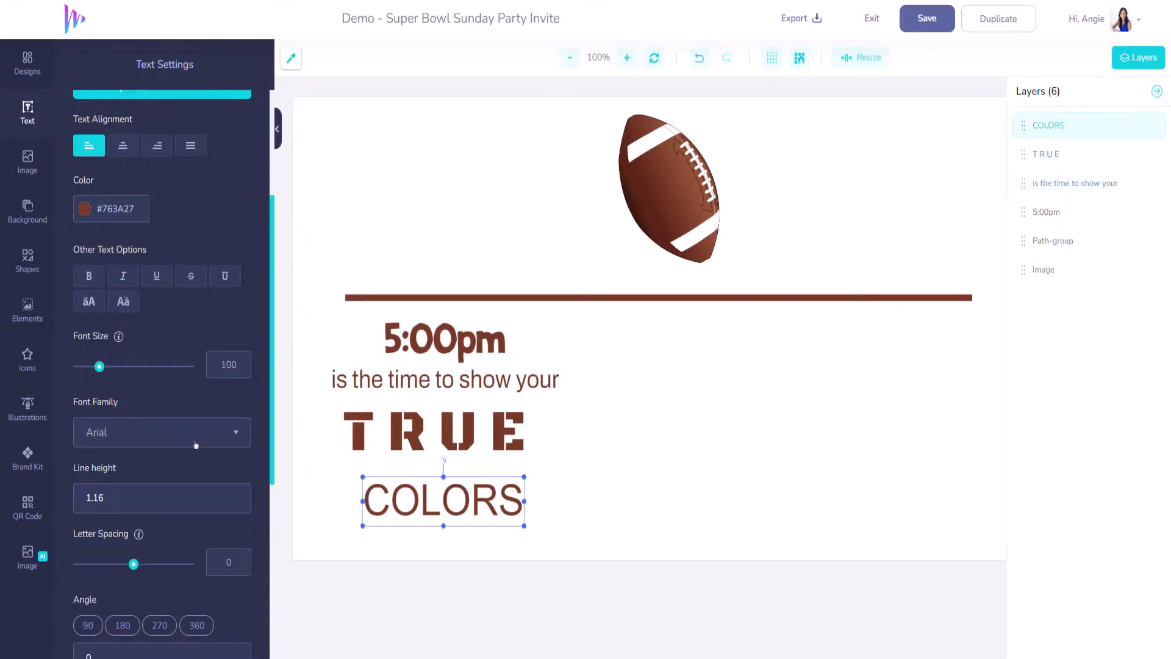
pyautogui.click(233, 432)
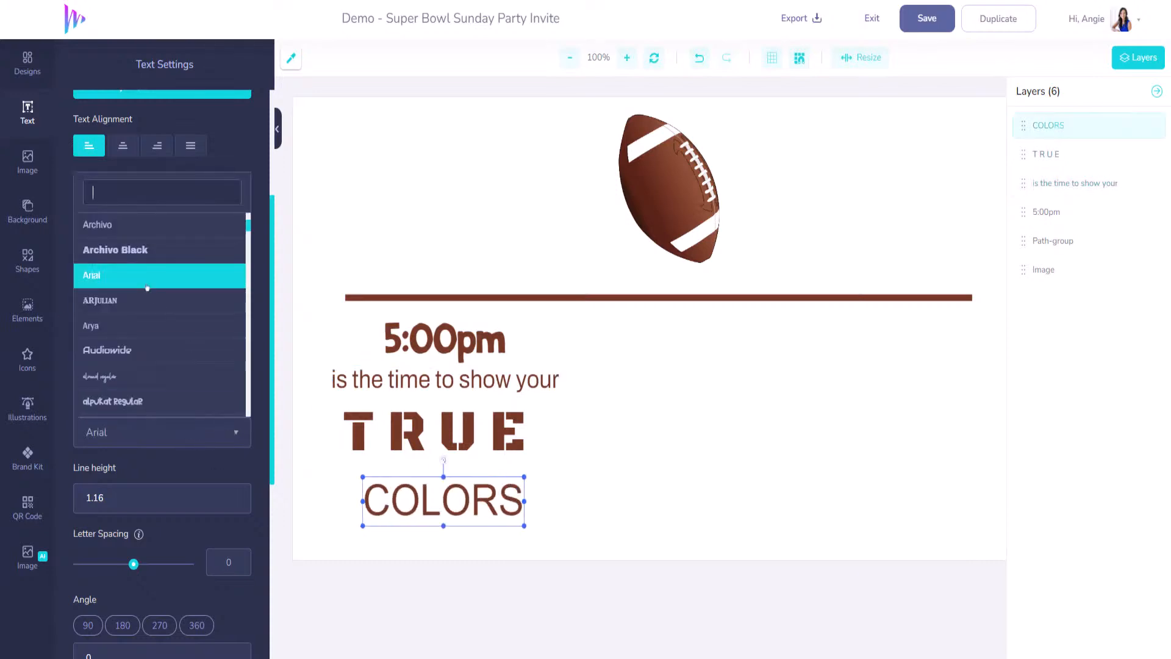
pyautogui.click(106, 224)
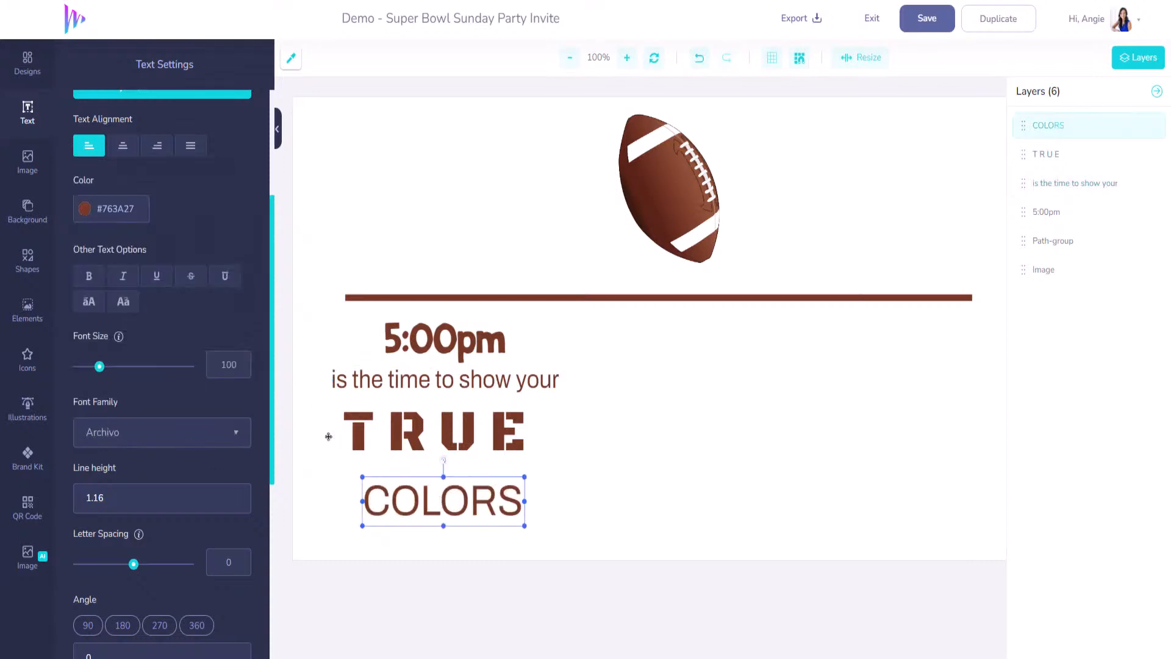
# - Enlarge COLORS to size 115, tuck it just under TRUE, and add a new text layer
pyautogui.moveTo(100, 367); pyautogui.dragTo(103, 366)
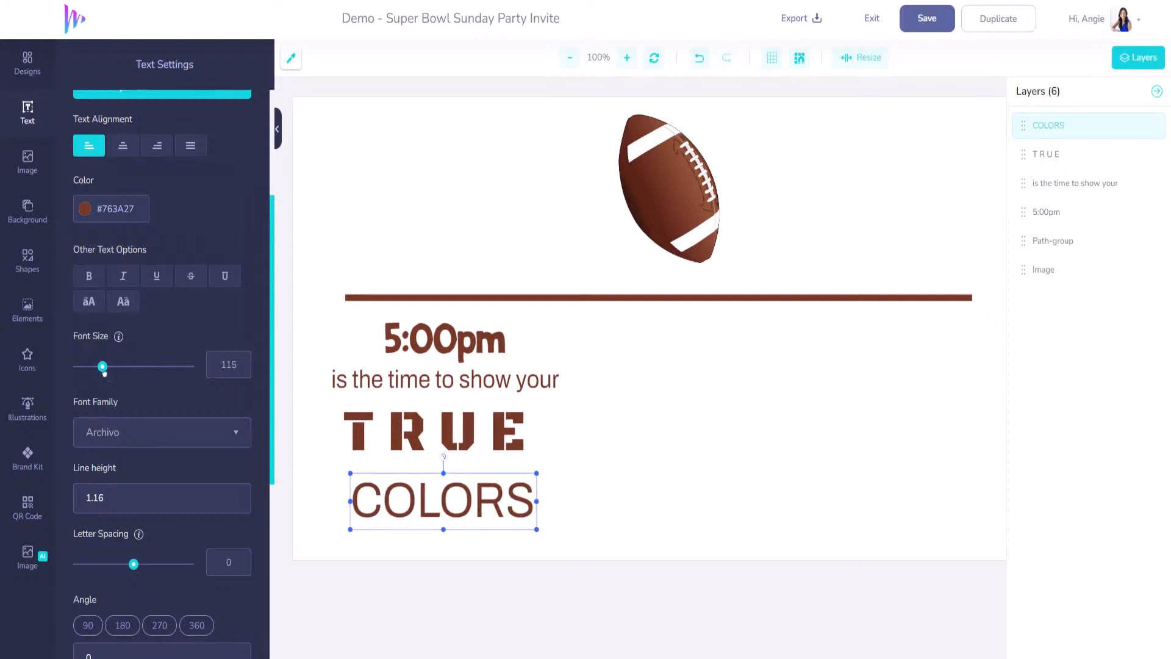
pyautogui.moveTo(416, 513); pyautogui.dragTo(408, 497)
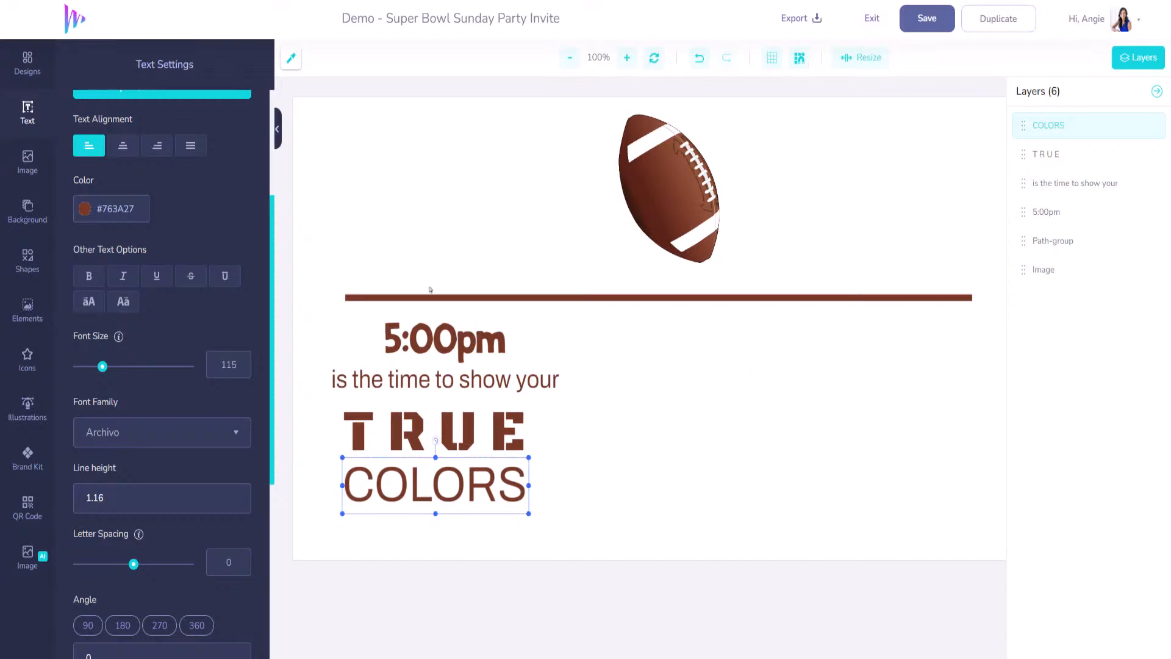
pyautogui.scroll(4, 107, 176)
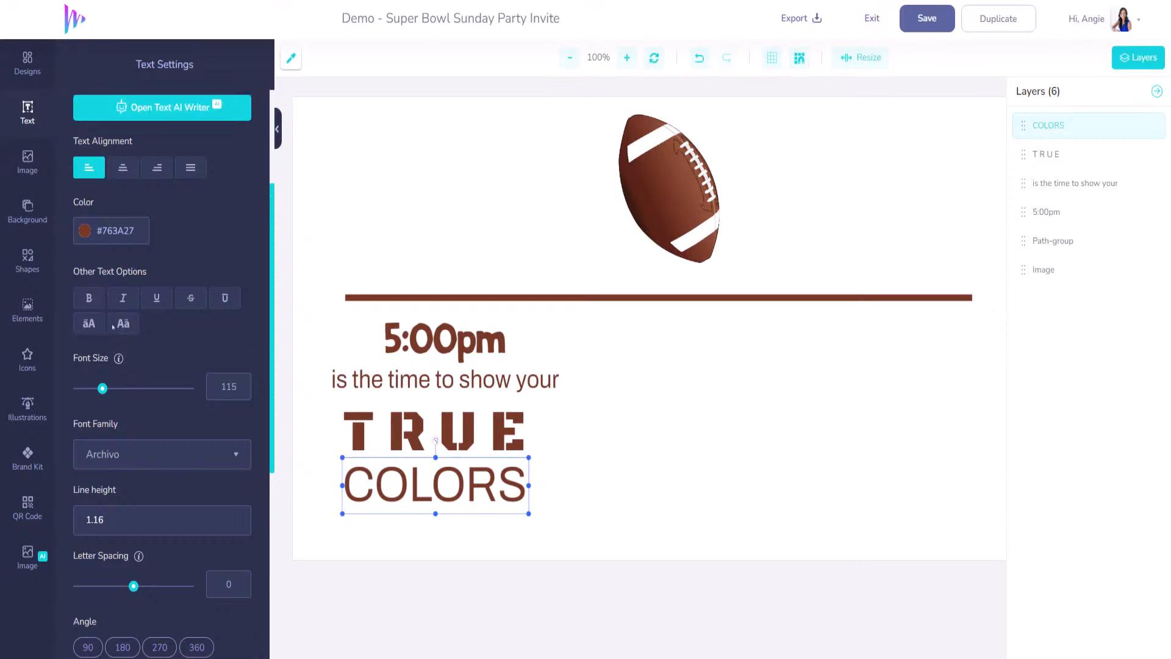
pyautogui.click(157, 112)
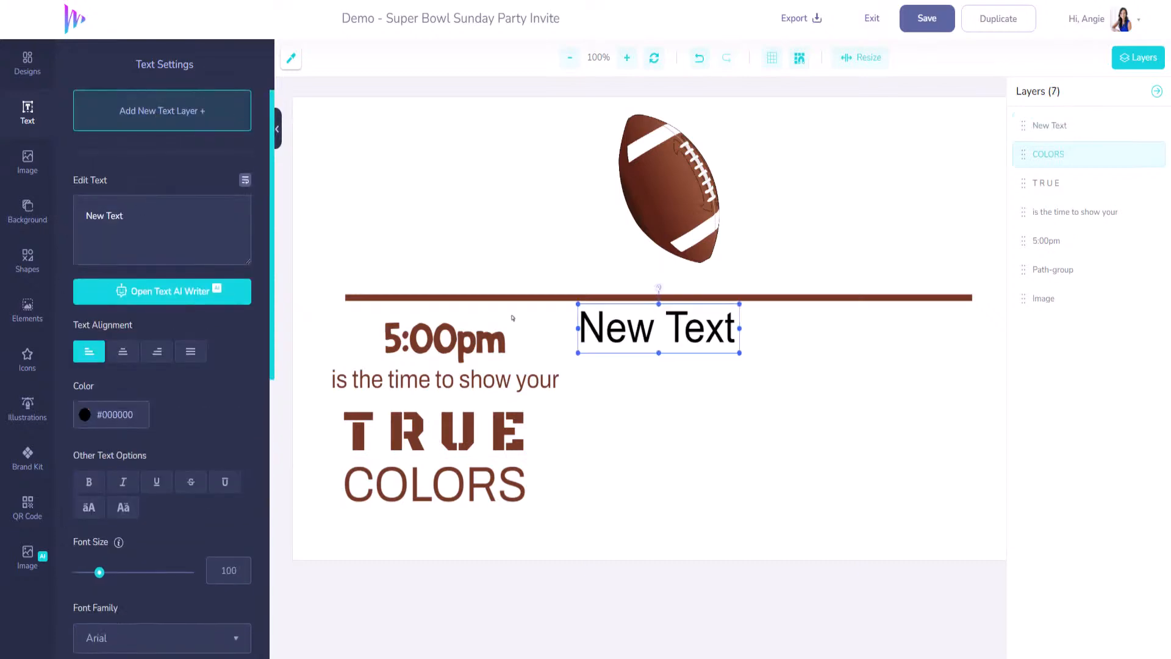
# - Replace the placeholder text with 'SUNDAY, 11TH'
pyautogui.tripleClick(180, 218)
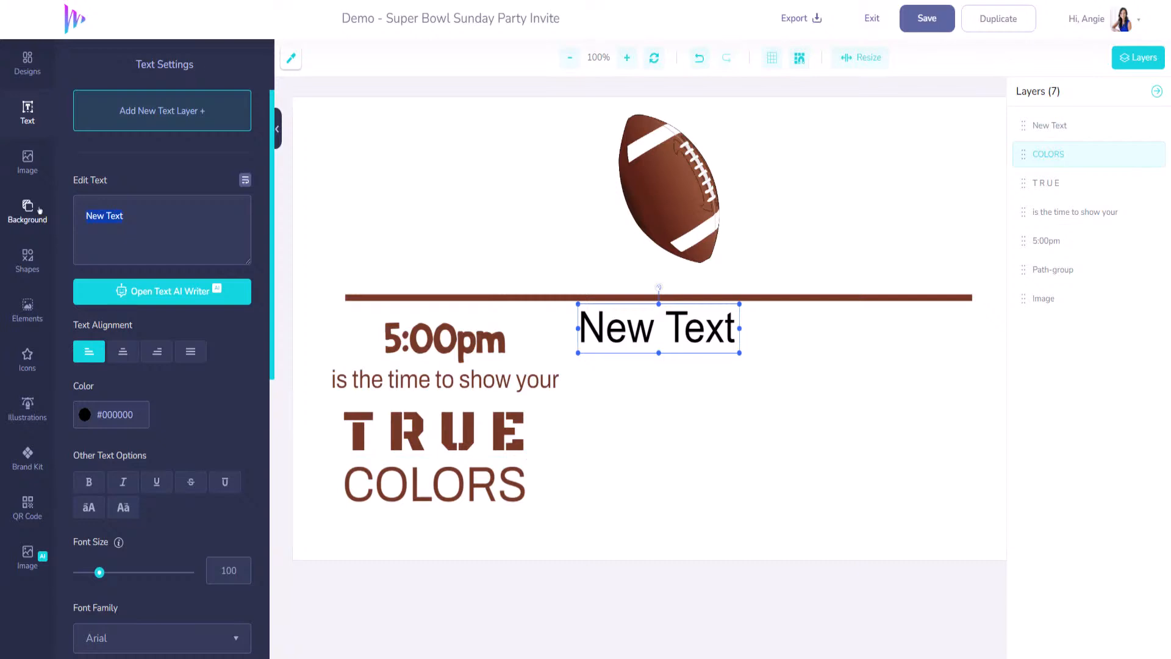
pyautogui.write('SUNDAY')
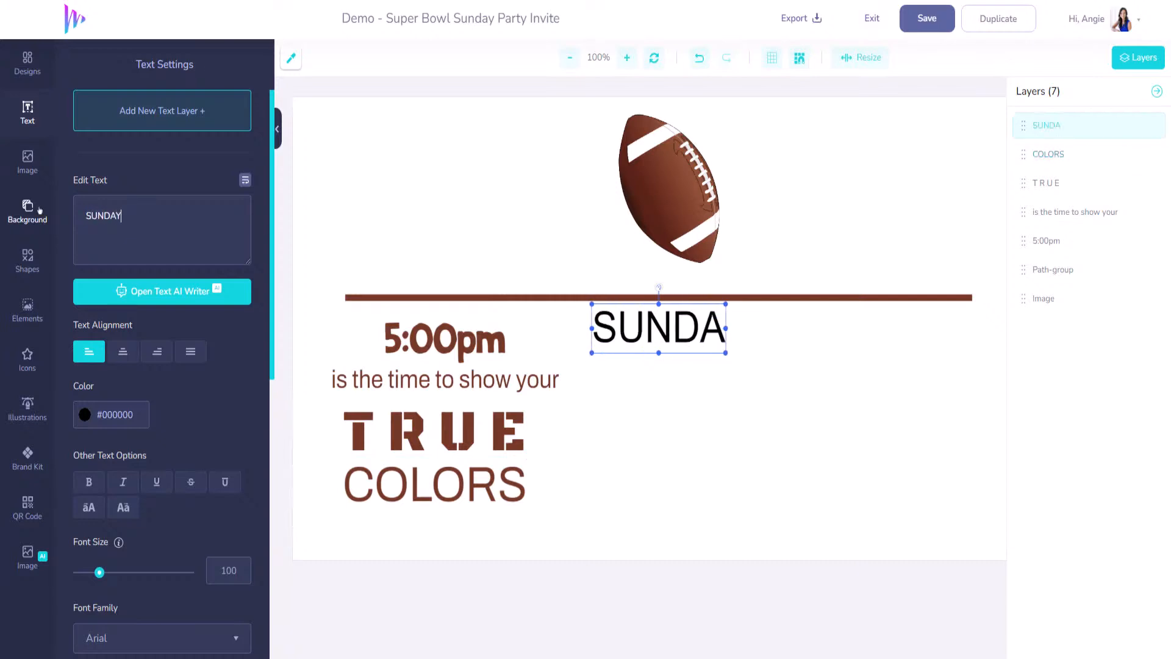
pyautogui.write(', 11t')
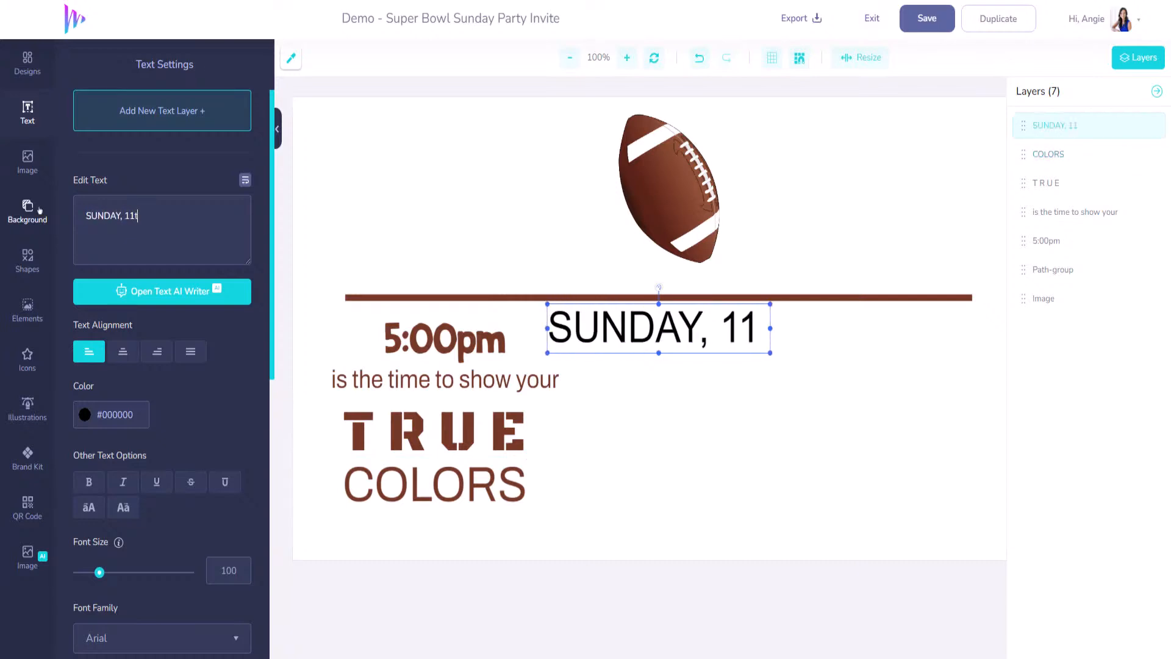
pyautogui.press('BackSpace')
pyautogui.write('TH')
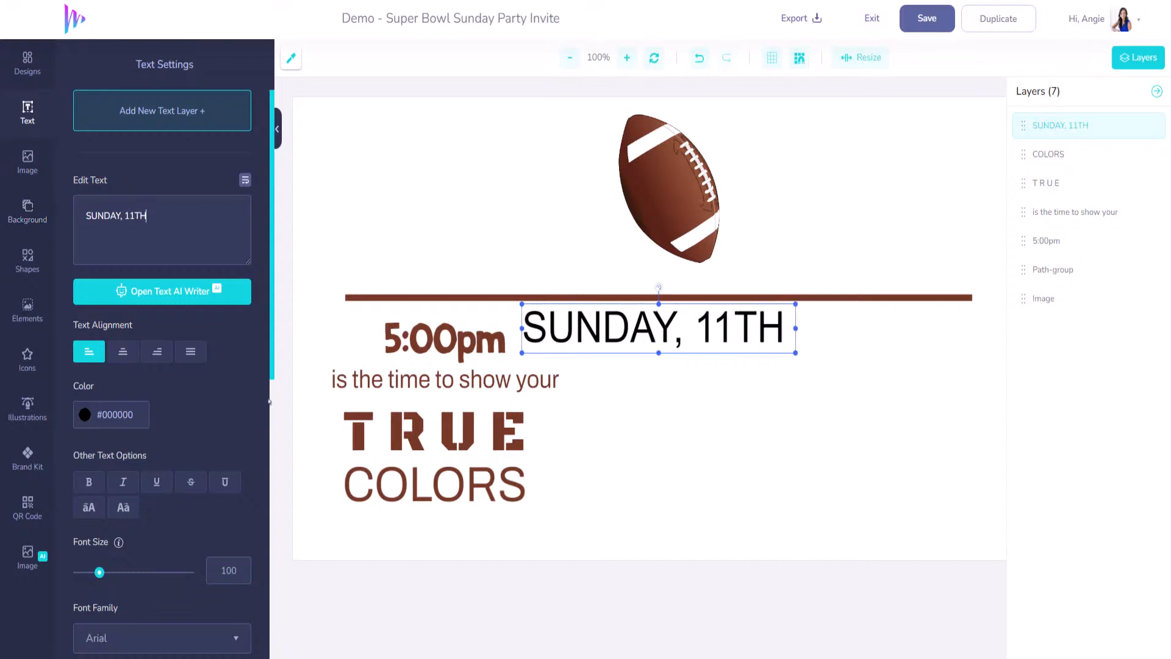
# - Set SUNDAY, 11TH in ARJulian at size 74 and move it beside the time
pyautogui.scroll(-3, 201, 584)
pyautogui.click(232, 439)
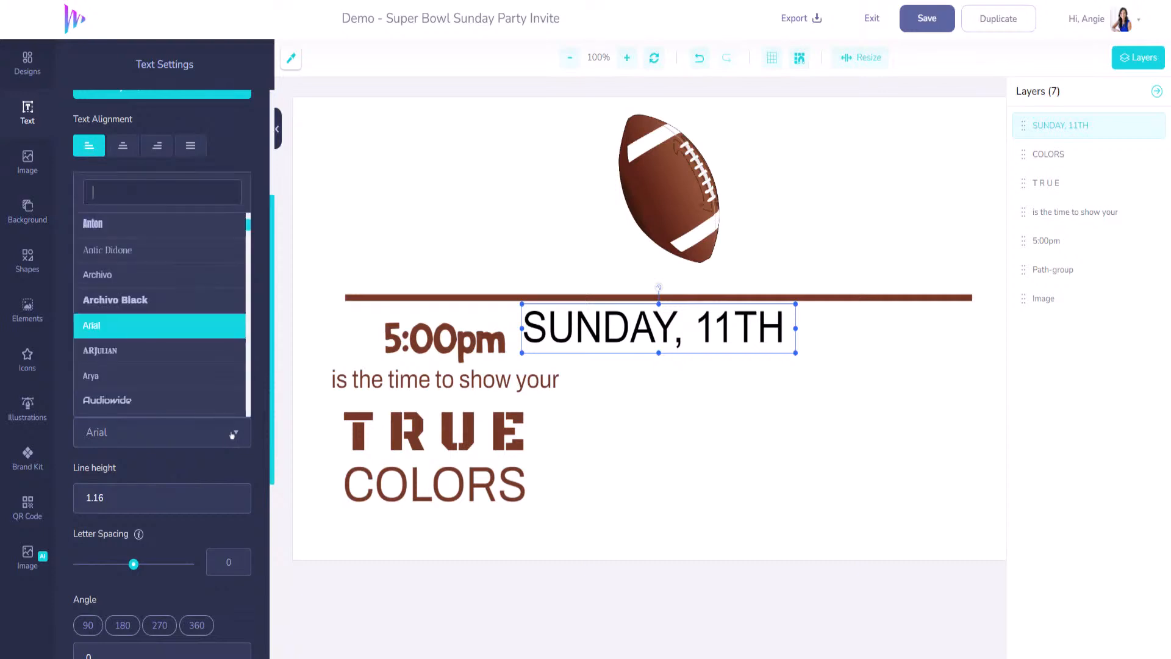
pyautogui.click(192, 350)
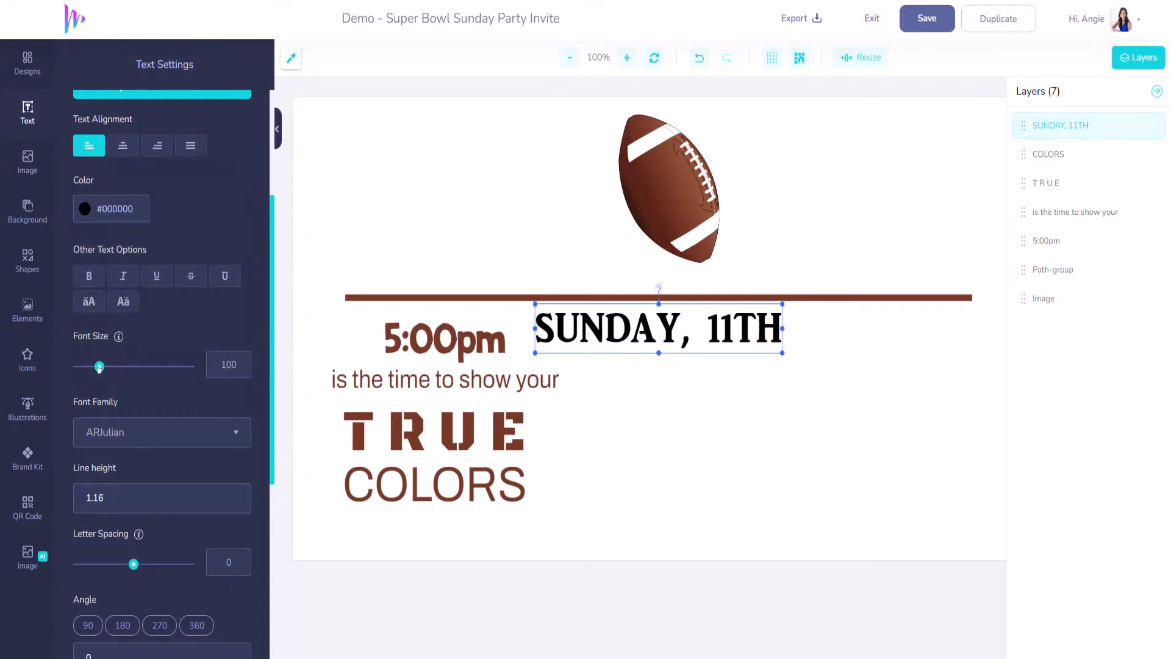
pyautogui.moveTo(99, 367); pyautogui.dragTo(94, 368)
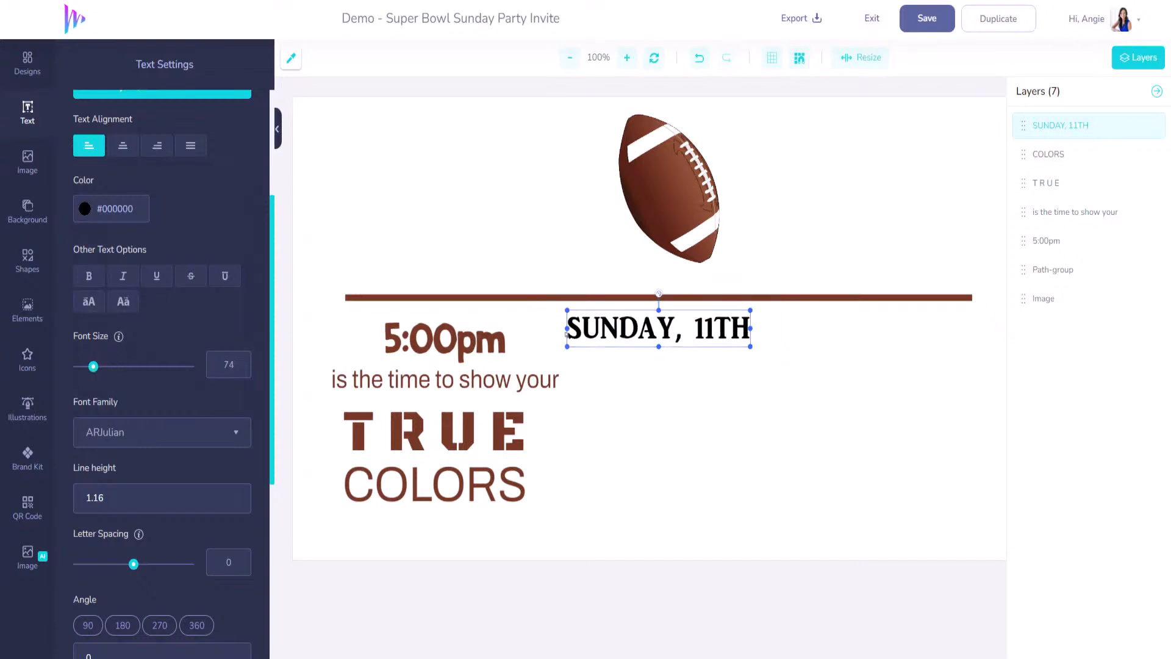
pyautogui.moveTo(714, 331)
pyautogui.mouseDown()
pyautogui.moveTo(721, 342)
pyautogui.moveTo(753, 343)
pyautogui.moveTo(723, 340)
pyautogui.mouseUp()
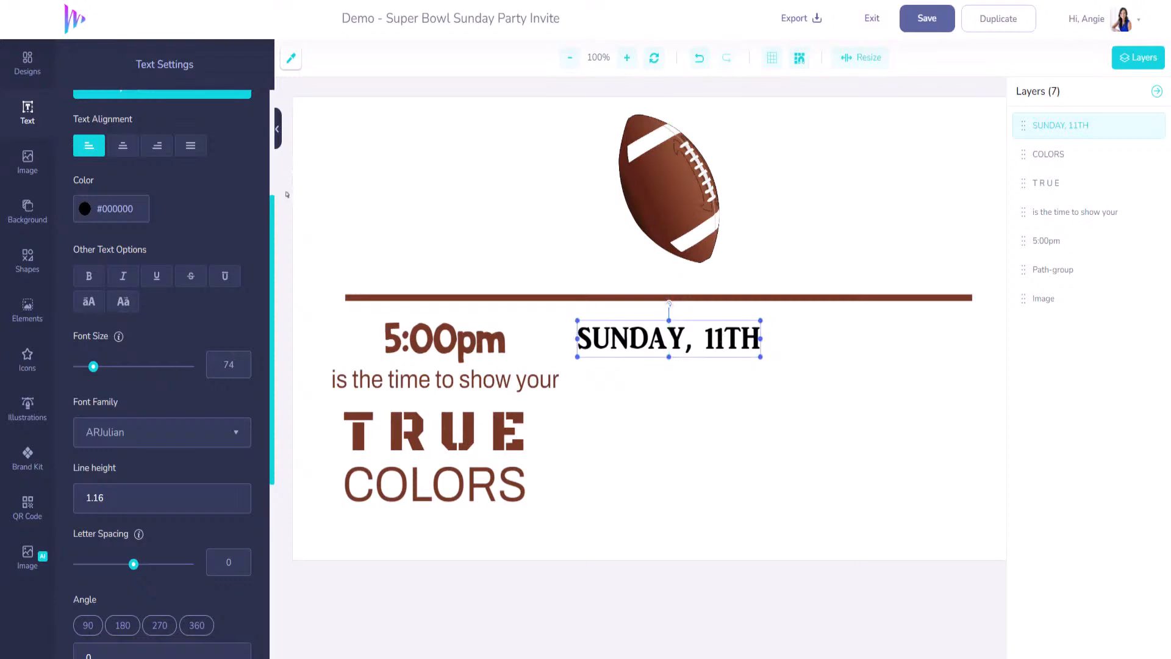
# - Colour SUNDAY, 11TH with 5:00pm's brown, #763A27
pyautogui.click(291, 58)
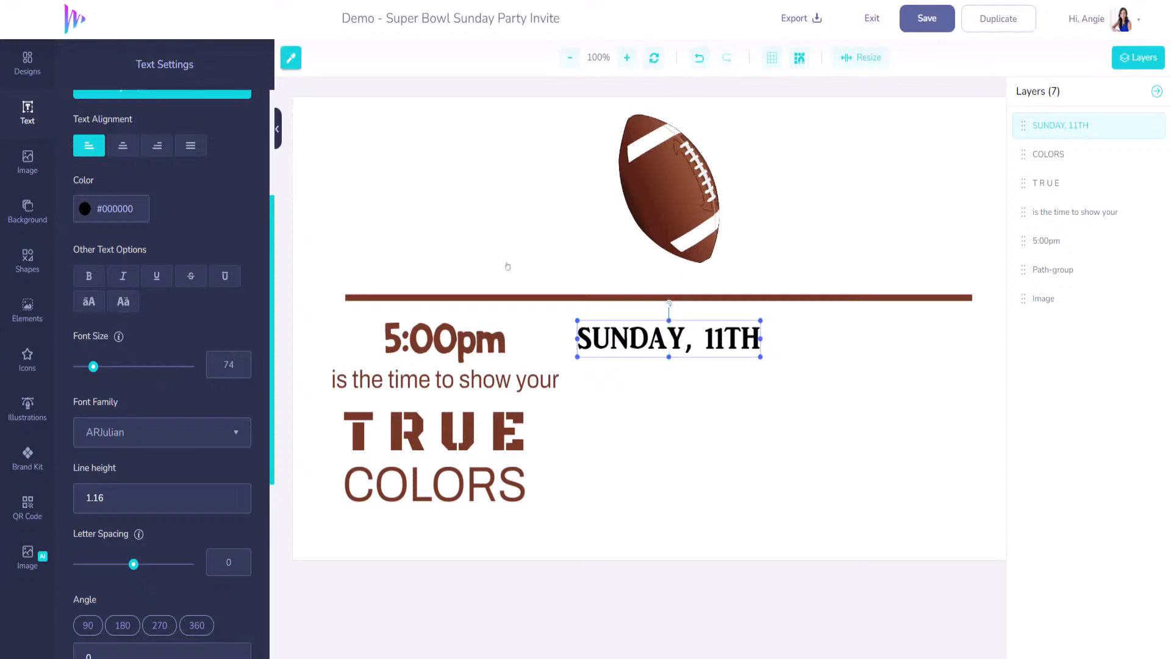
pyautogui.click(501, 347)
pyautogui.click(138, 208)
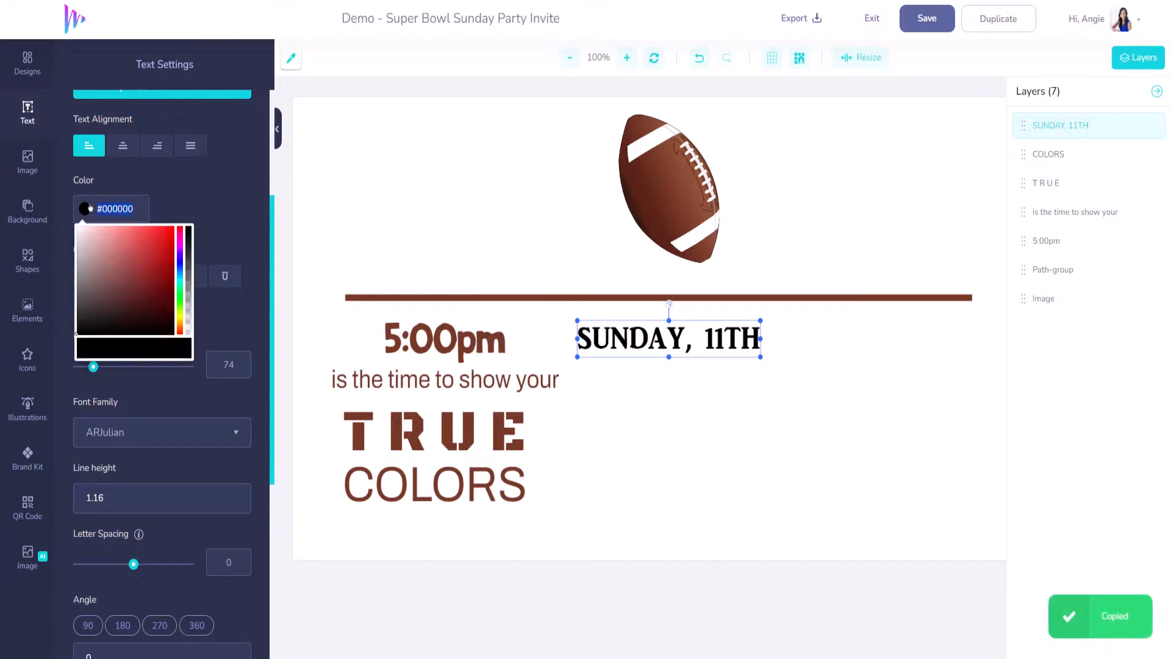
pyautogui.hotkey('ctrl', 'a')
pyautogui.write('#763A27')
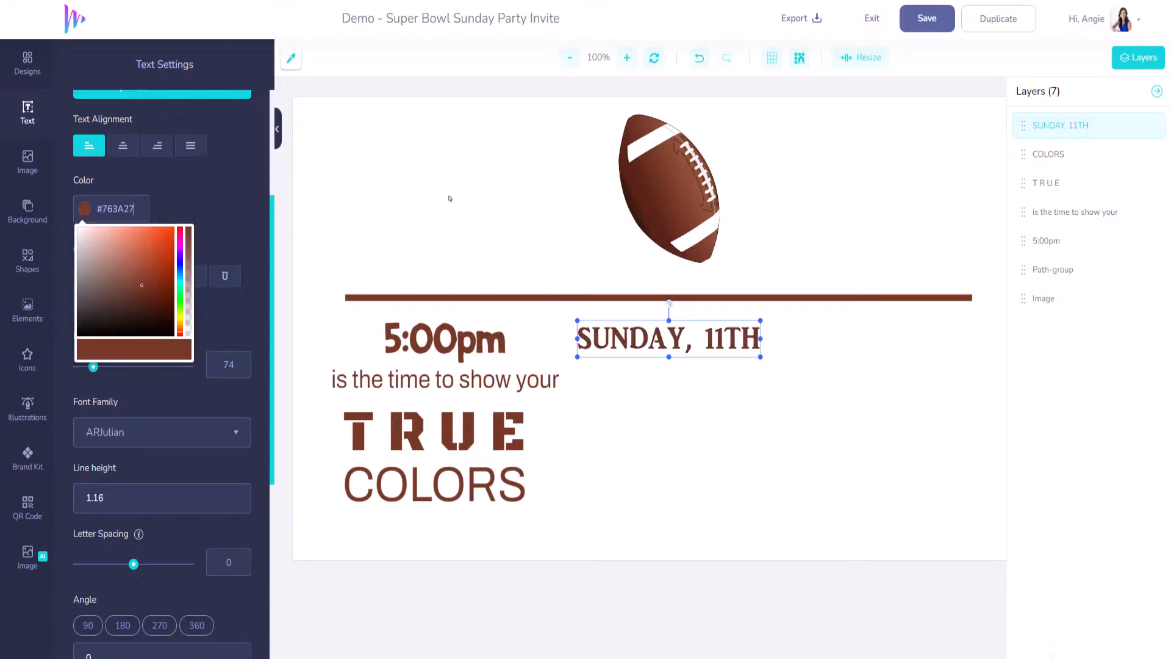
pyautogui.scroll(3, 157, 432)
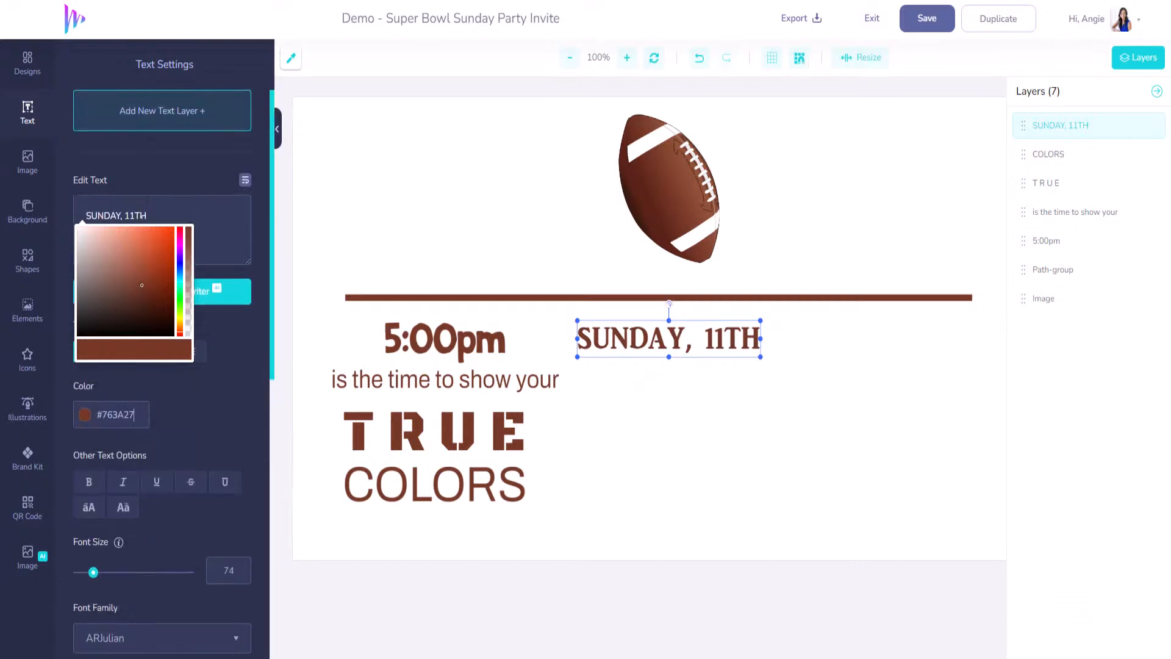
pyautogui.click(158, 112)
# - Add a text box reading 'of' just below SUNDAY, 11TH
pyautogui.click(161, 120)
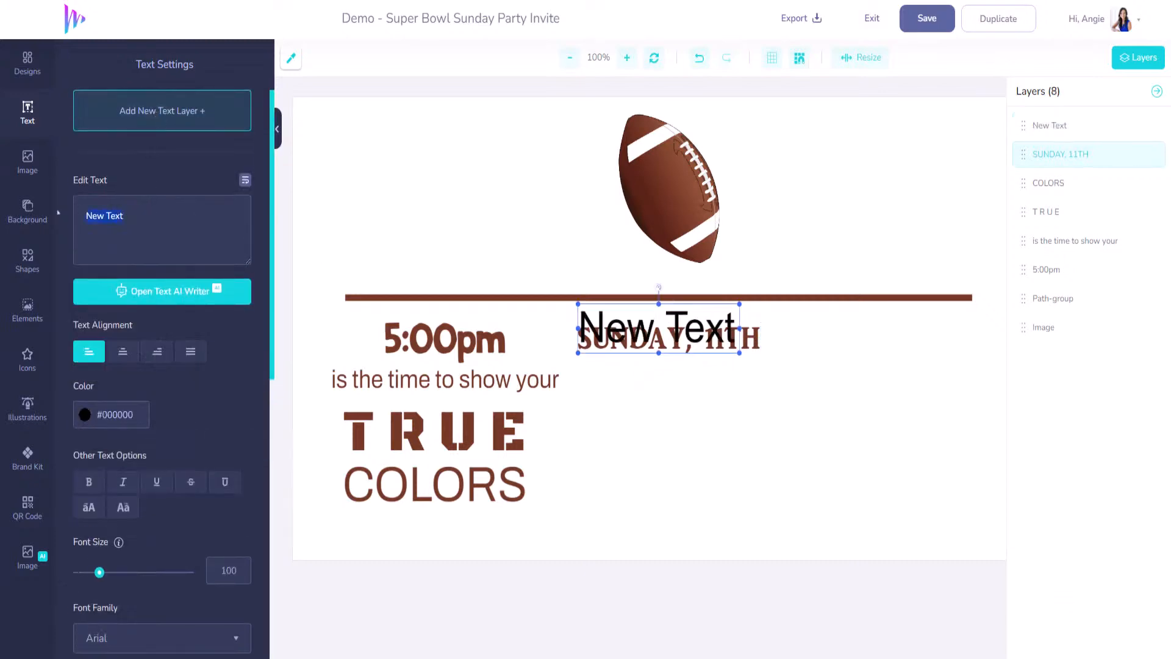
pyautogui.write('of')
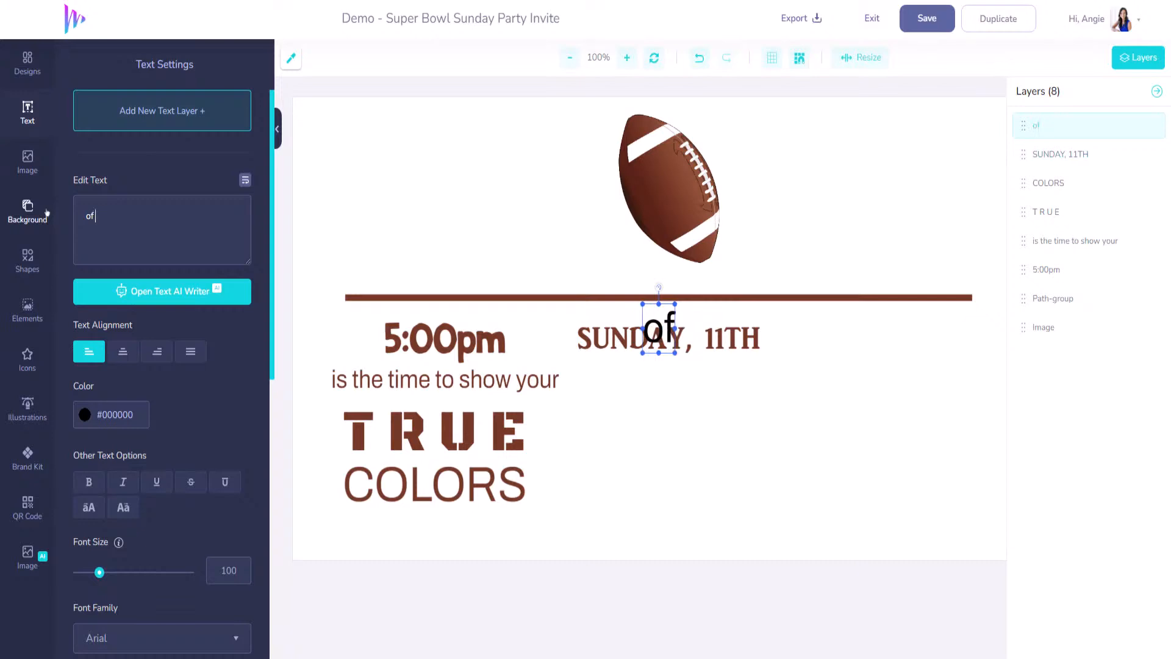
pyautogui.write(' F')
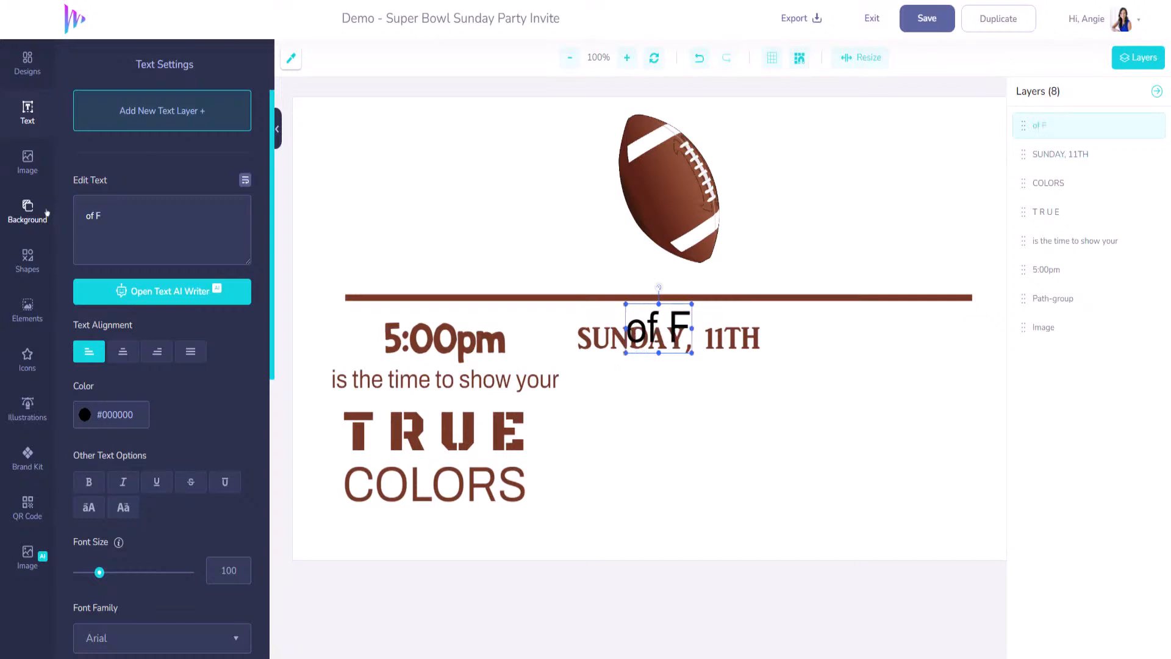
pyautogui.press('BackSpace')
pyautogui.press('BackSpace')
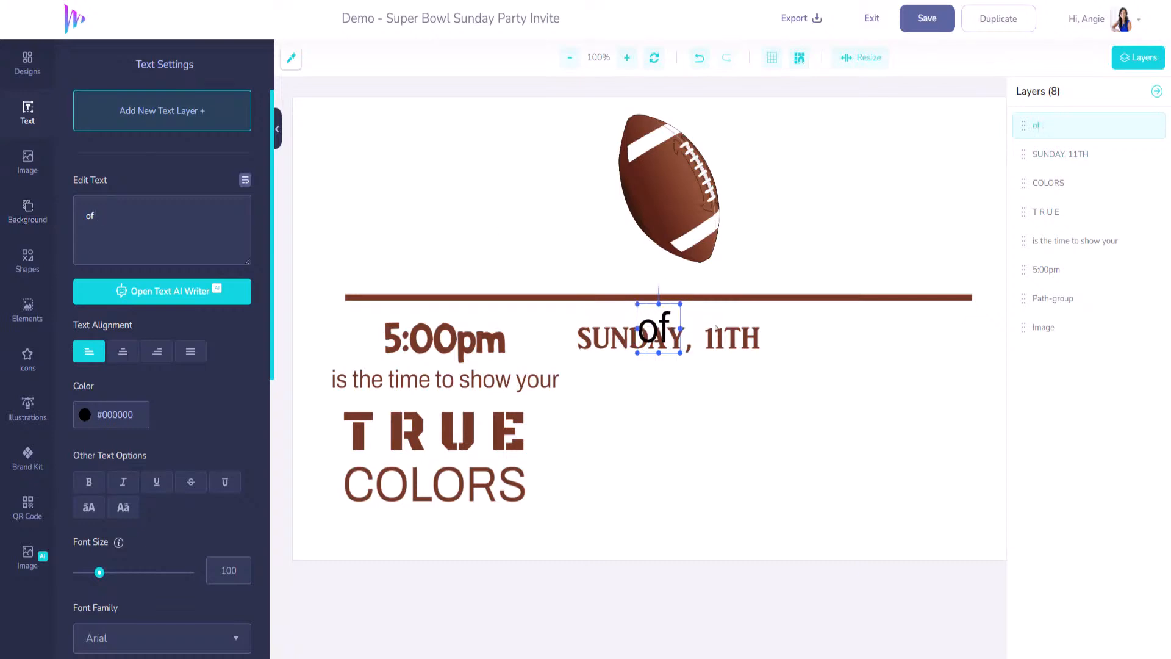
pyautogui.moveTo(669, 363); pyautogui.dragTo(609, 405)
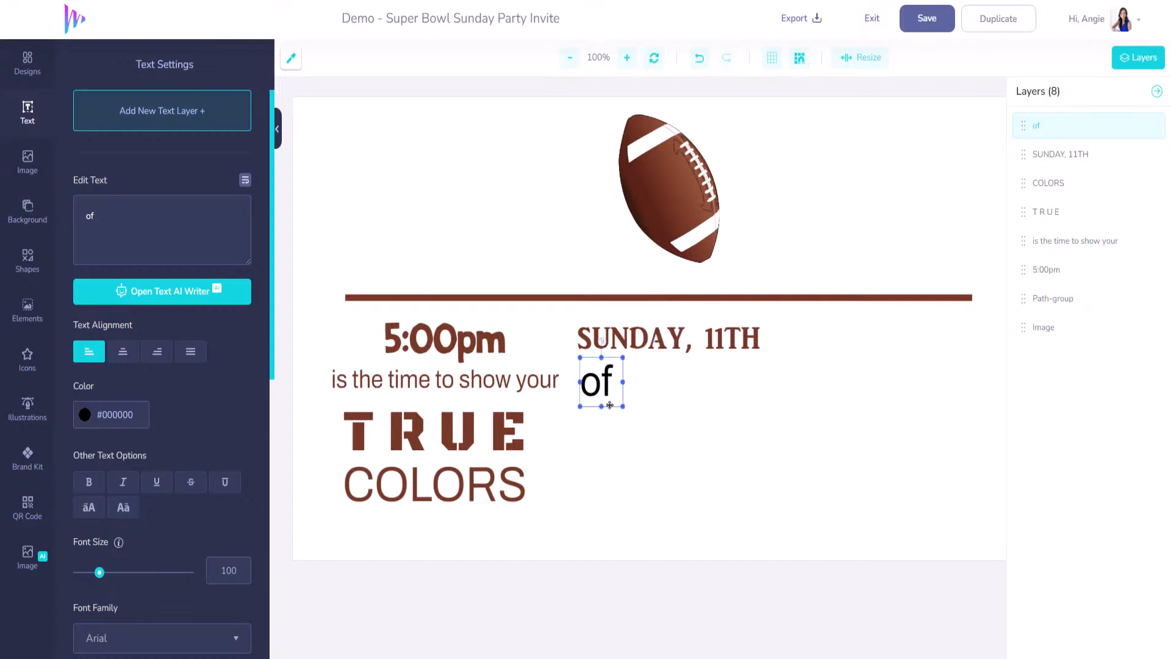
# - Shrink the 'is the time to show your' line to size 47 and shift it and 5:00pm slightly left
pyautogui.click(464, 385)
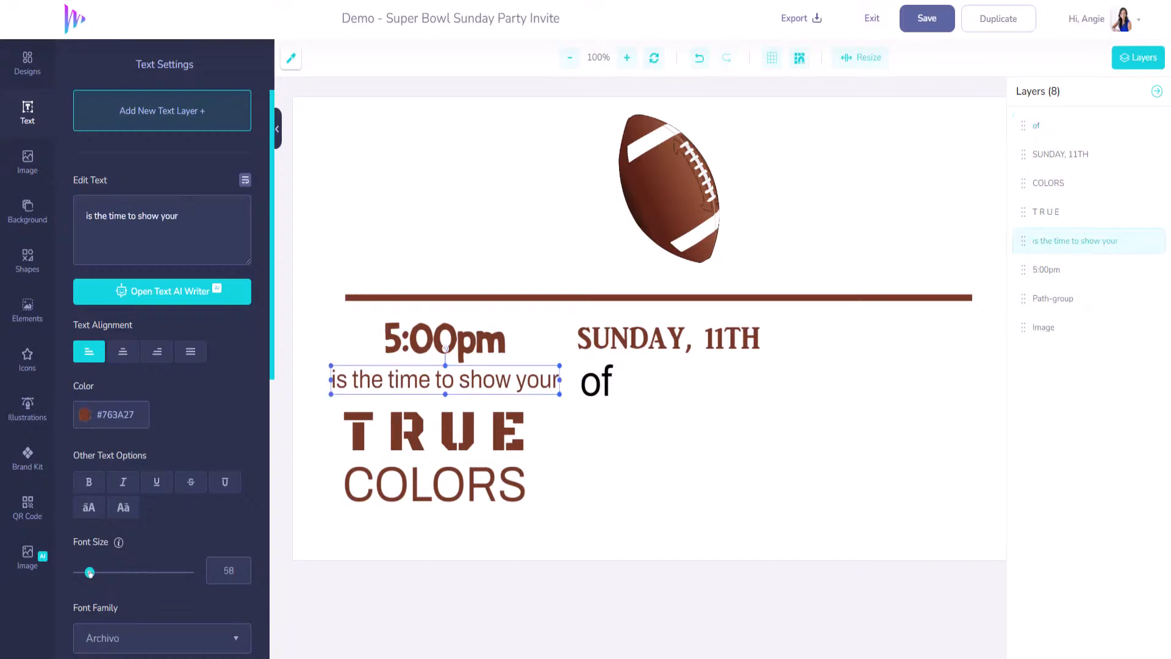
pyautogui.moveTo(90, 572); pyautogui.dragTo(88, 573)
pyautogui.moveTo(472, 380); pyautogui.dragTo(461, 382)
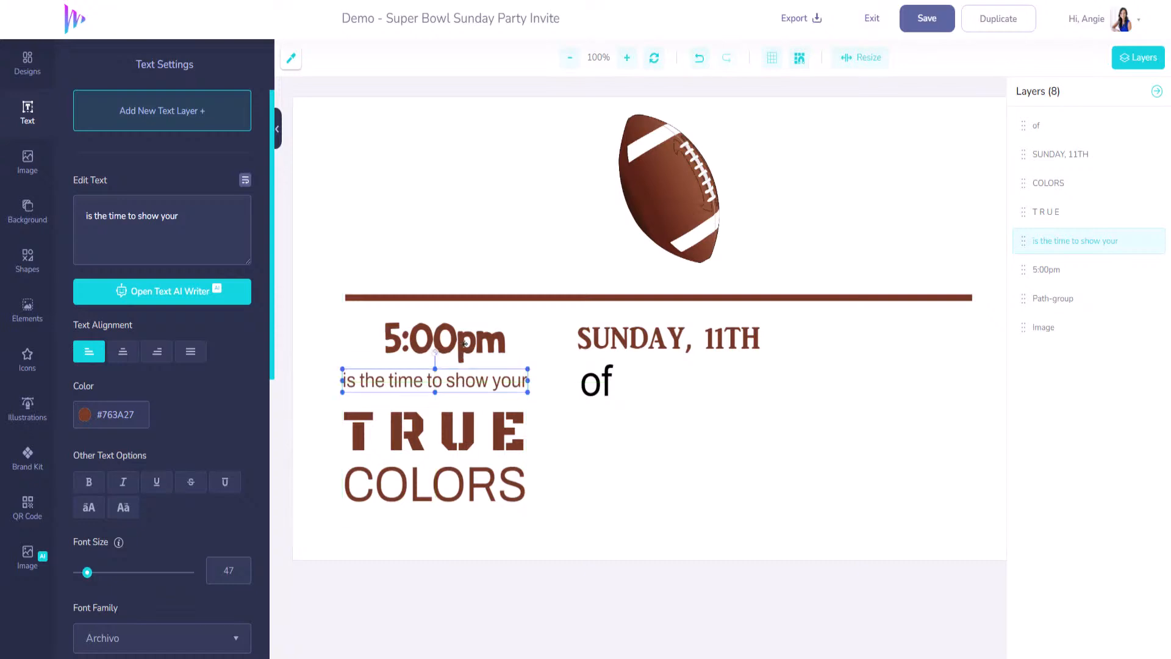
pyautogui.moveTo(464, 341); pyautogui.dragTo(455, 344)
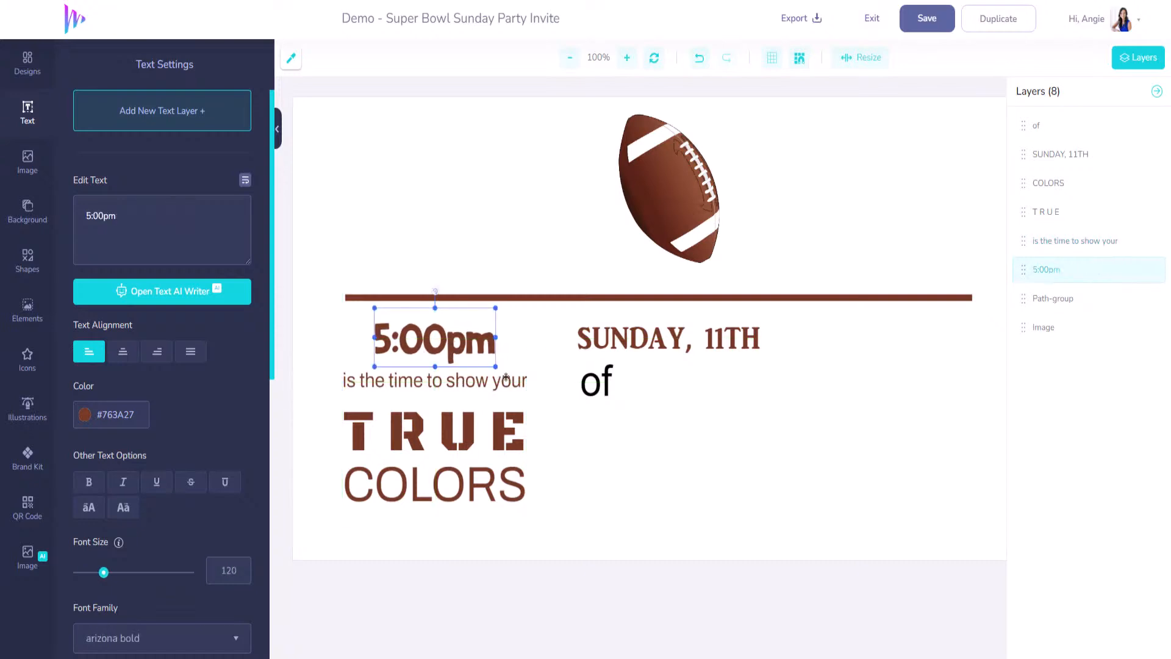
# - Add a new text box placed right after 'of'
pyautogui.click(596, 385)
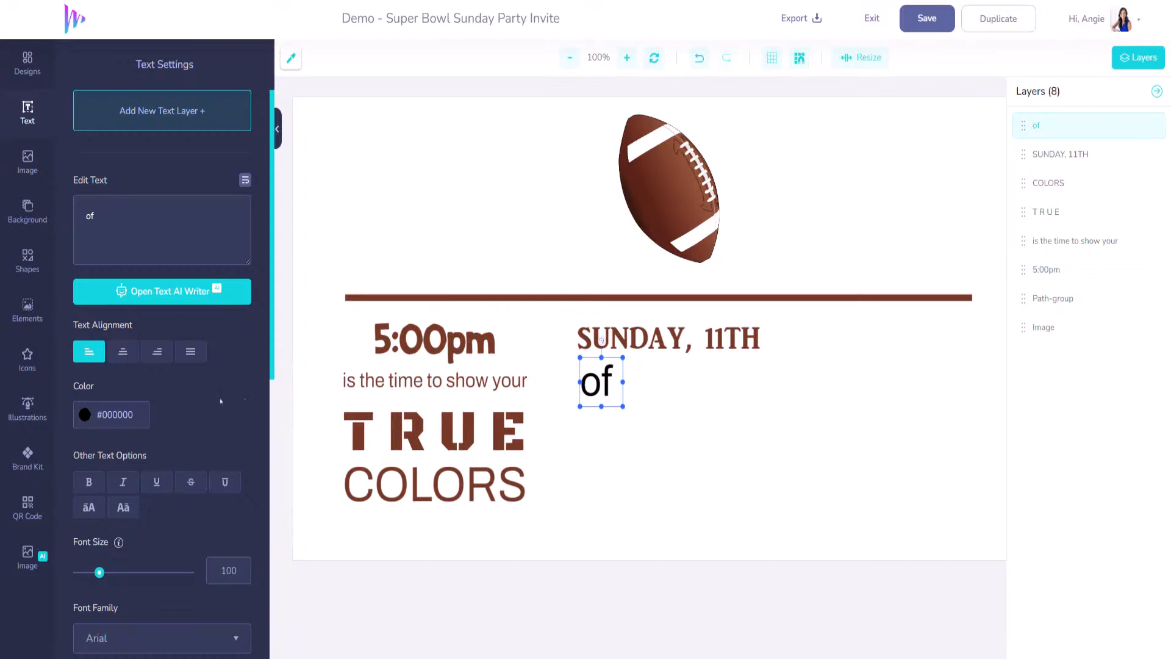
pyautogui.click(158, 111)
pyautogui.moveTo(659, 328); pyautogui.dragTo(702, 381)
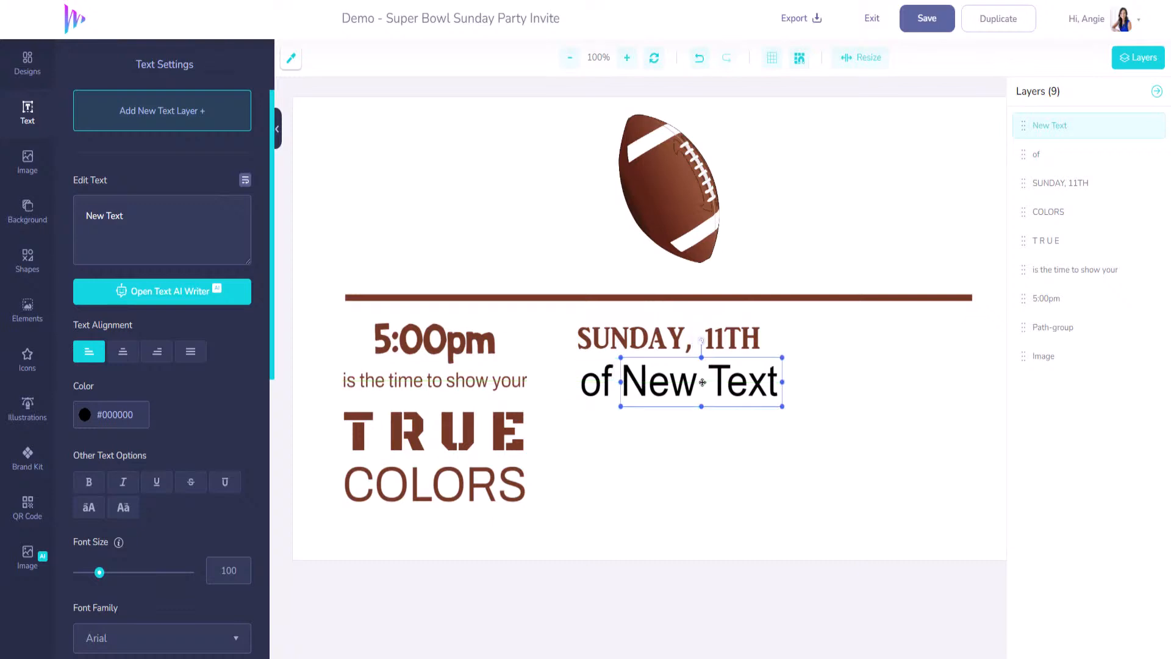
# - Replace the new text with a copy of SUNDAY, 11TH reading FEBRUARY, aligned after 'of'
pyautogui.press('Delete')
pyautogui.click(664, 343)
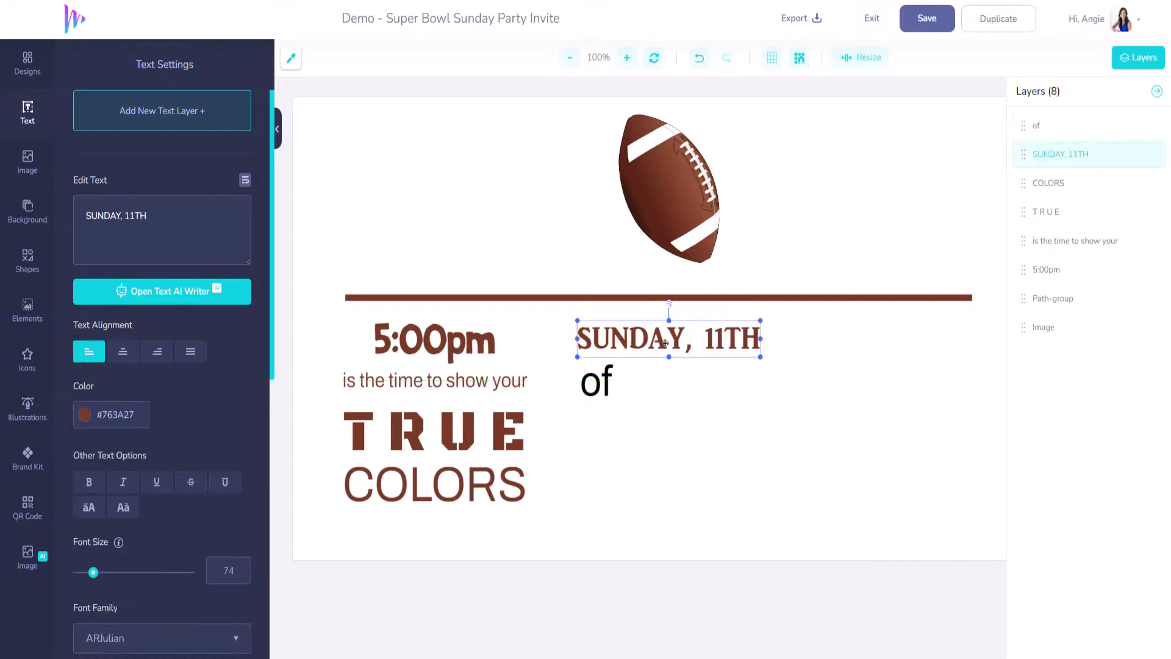
pyautogui.hotkey('ctrl', 'v')
pyautogui.moveTo(663, 334); pyautogui.dragTo(704, 386)
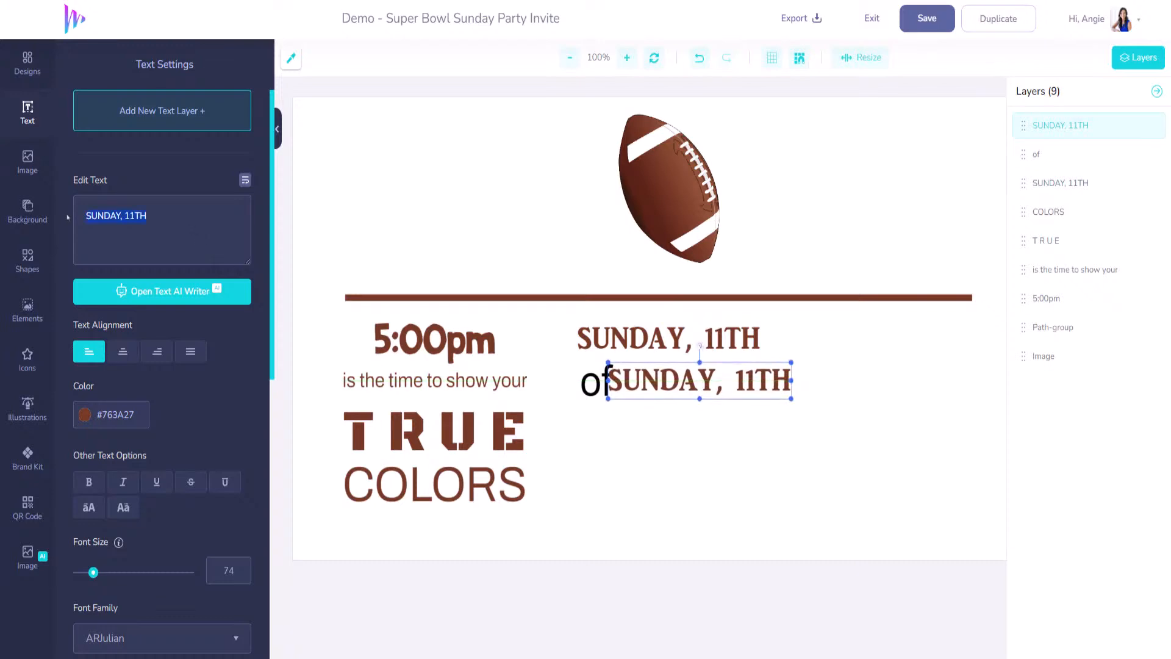
pyautogui.write('FEBR')
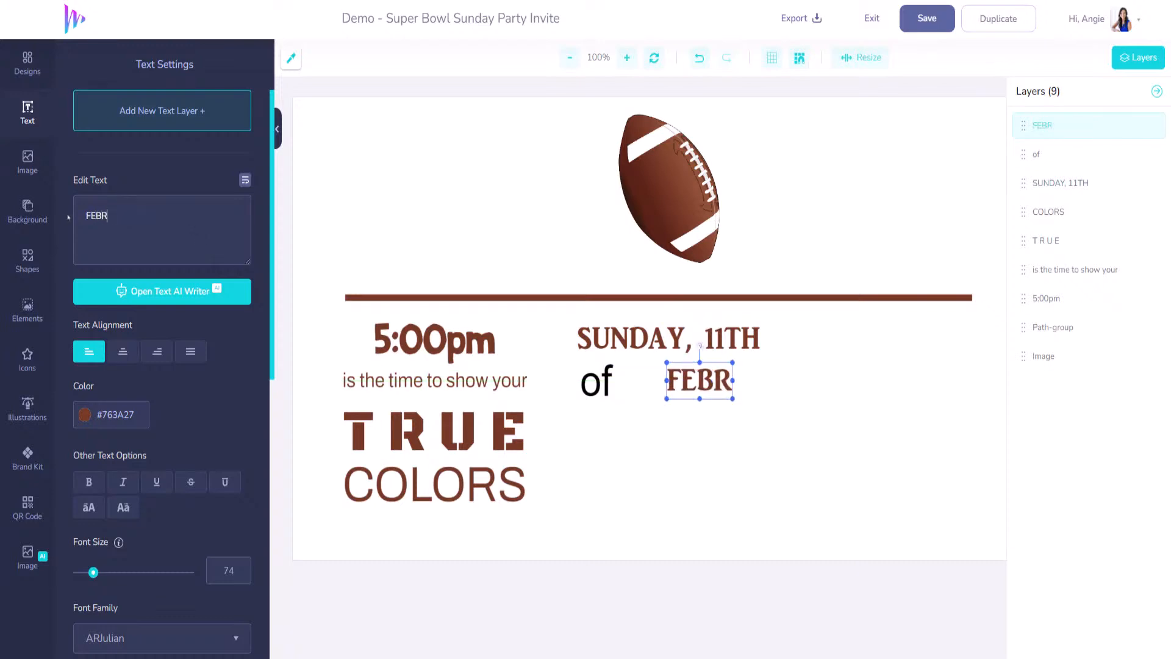
pyautogui.write('UARY')
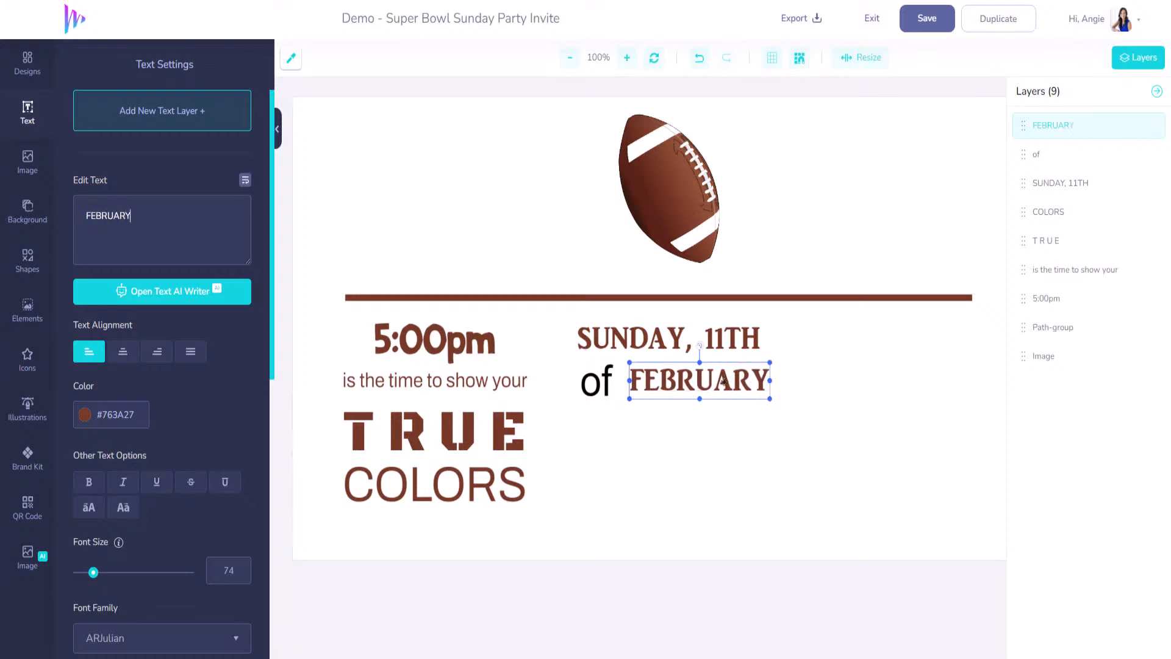
pyautogui.moveTo(723, 381); pyautogui.dragTo(715, 374)
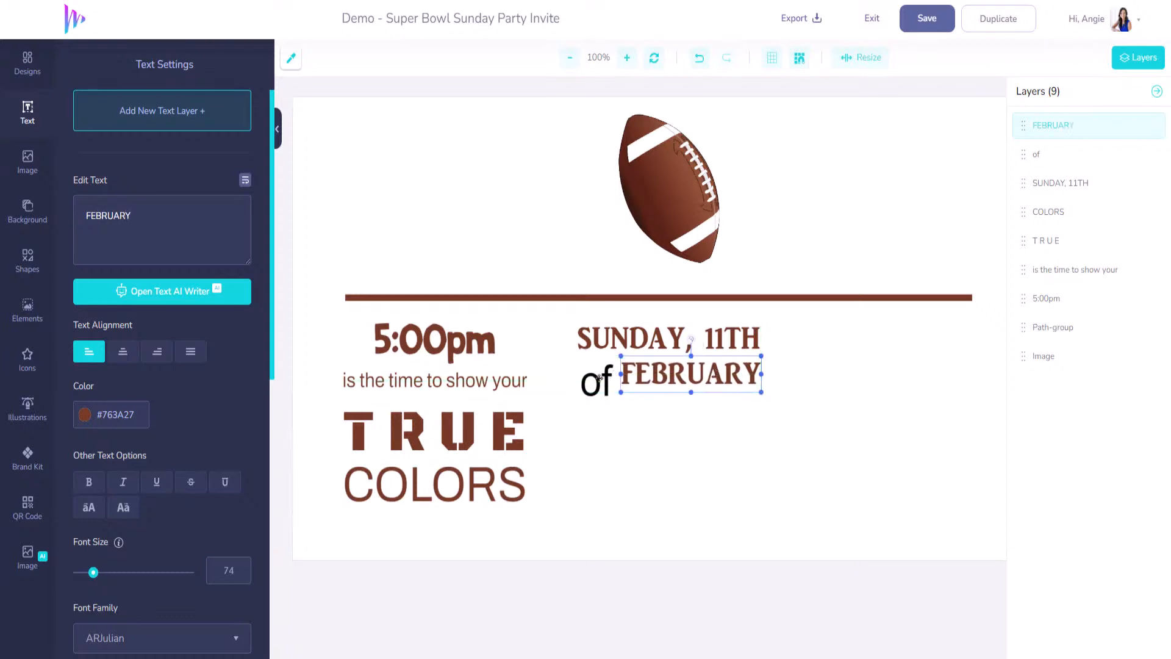
# - Shrink 'of' to size 74, align it beside FEBRUARY, and recolour it brown #763A27
pyautogui.click(599, 379)
pyautogui.moveTo(101, 572); pyautogui.dragTo(93, 573)
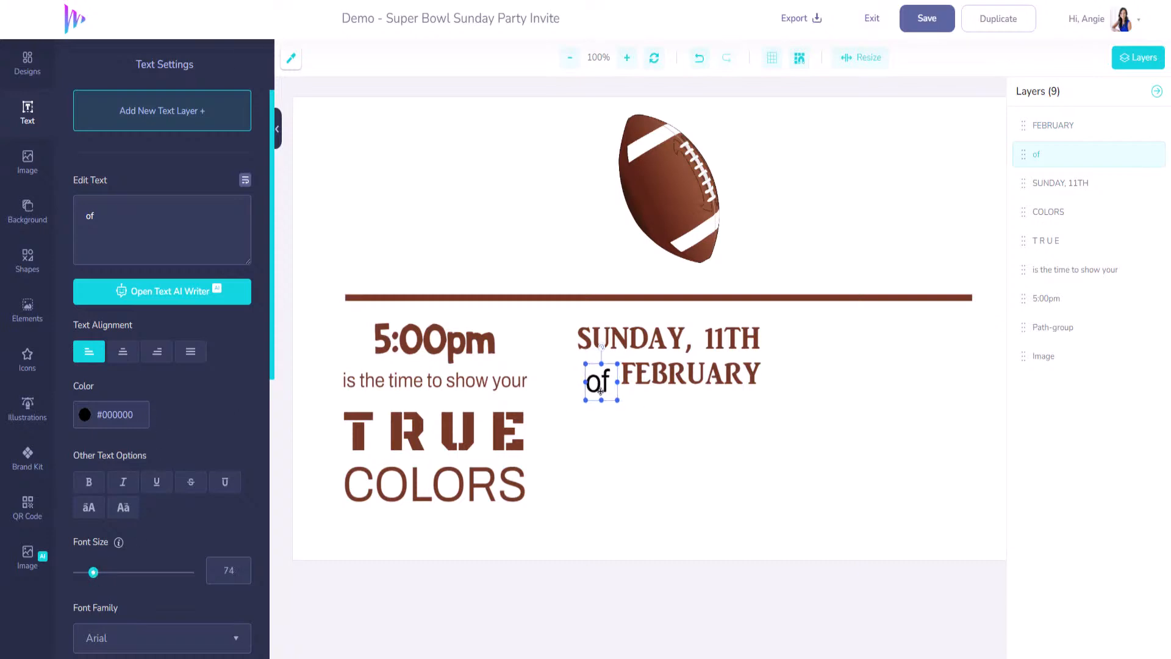
pyautogui.moveTo(599, 389); pyautogui.dragTo(601, 381)
pyautogui.click(653, 379)
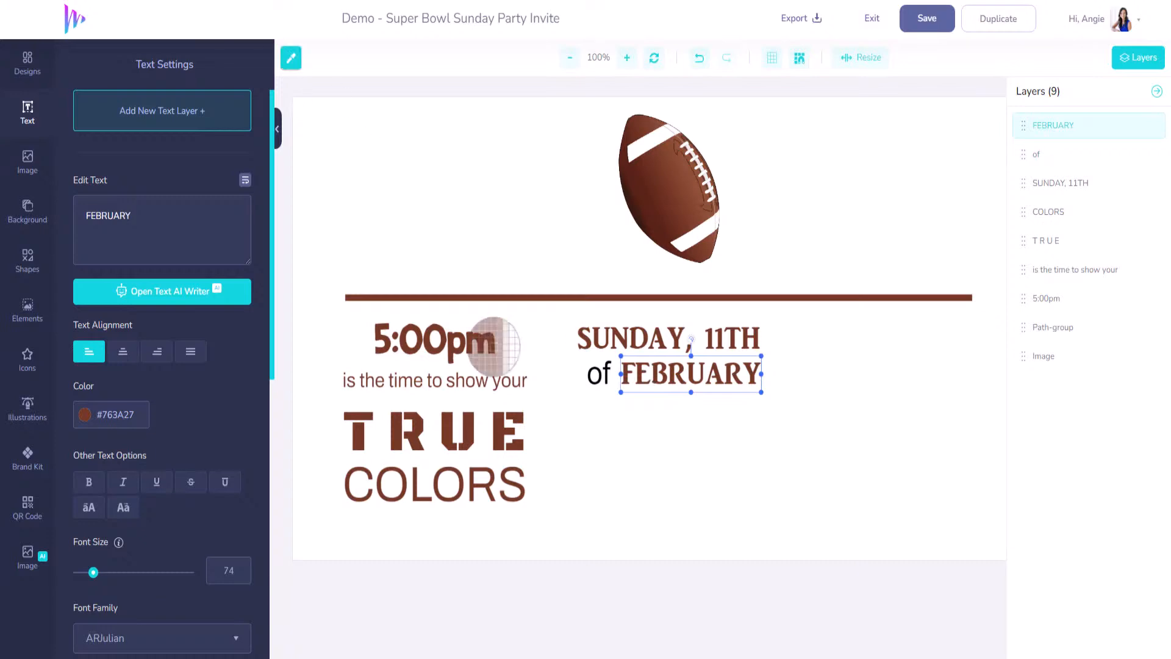
pyautogui.hotkey('ctrl', 'c')
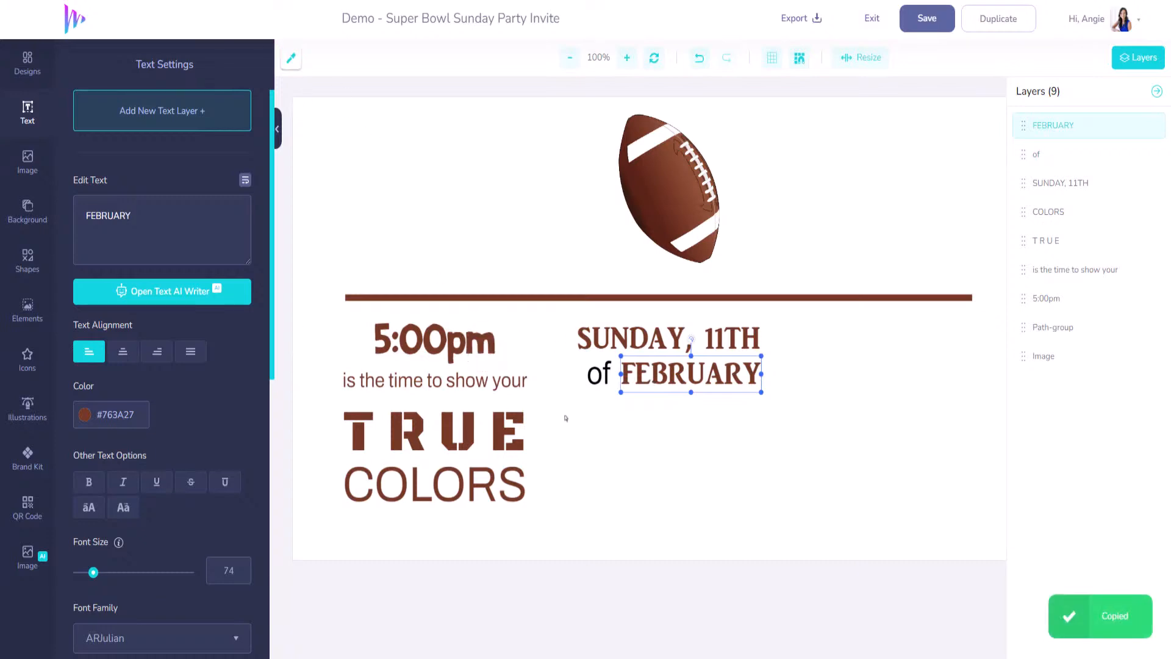
pyautogui.click(596, 378)
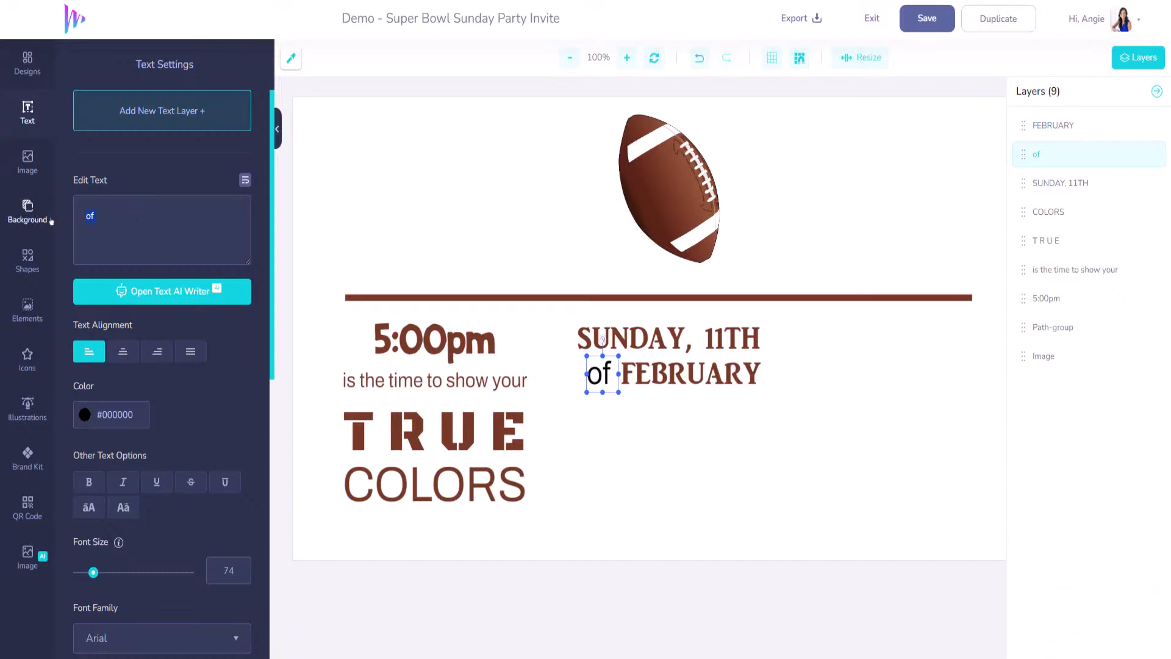
pyautogui.click(138, 420)
pyautogui.hotkey('ctrl', 'v')
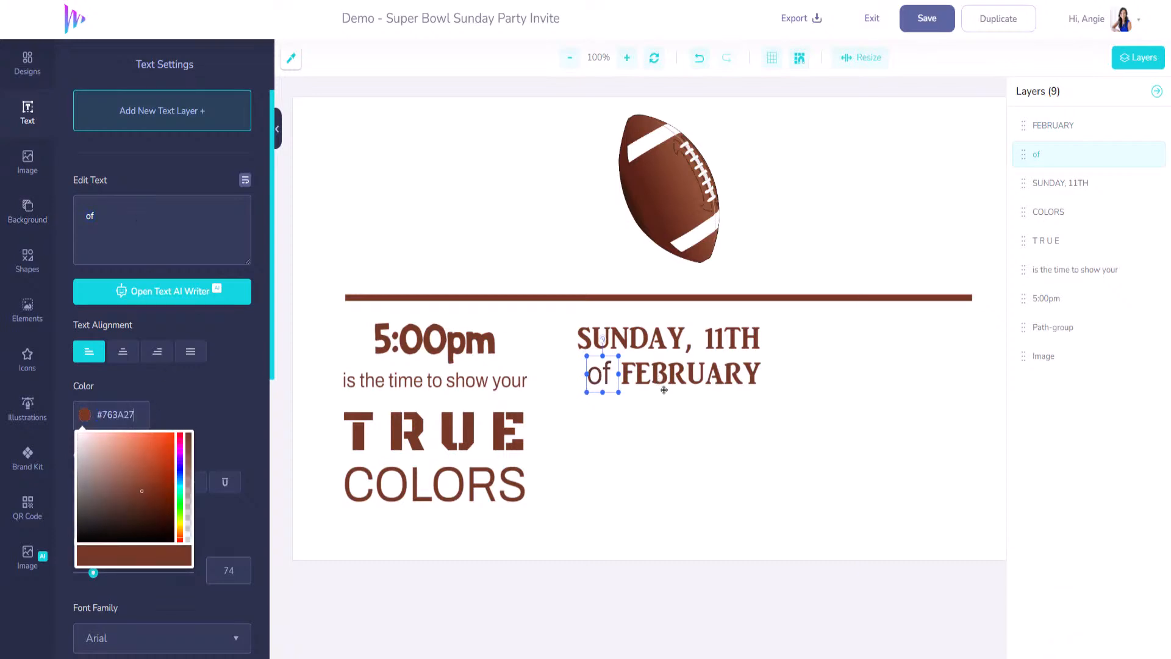
pyautogui.click(439, 381)
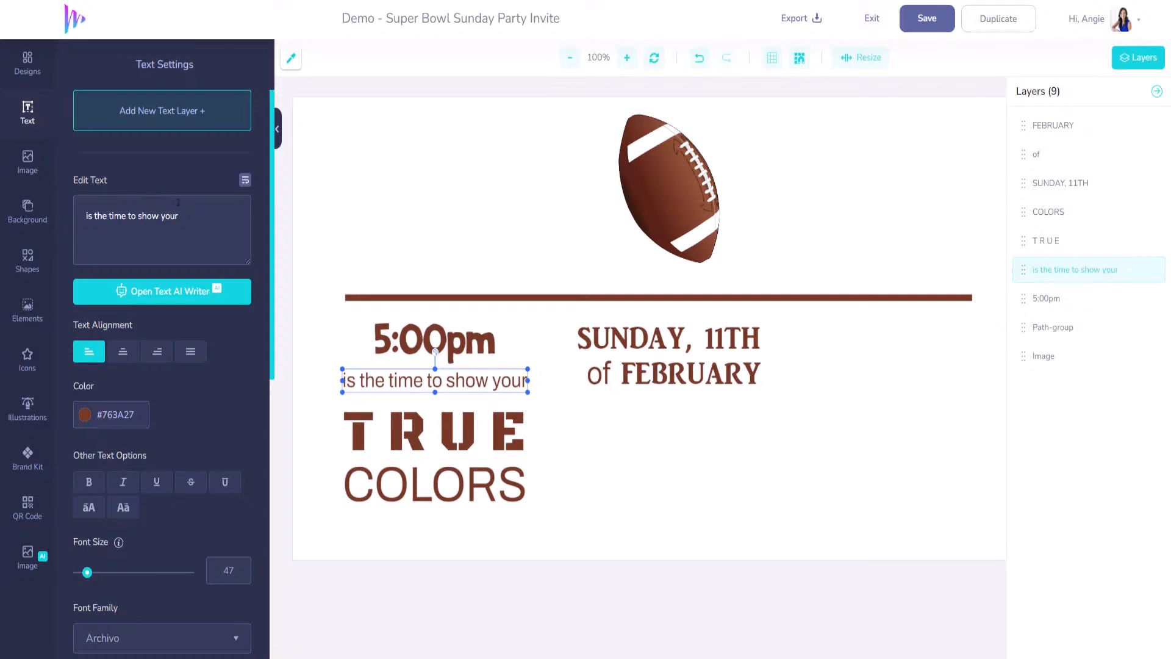
# - Duplicate the tagline below 'of FEBRUARY', replace it with the hosts' names, and enlarge to size 55
pyautogui.hotkey('ctrl', 'v')
pyautogui.moveTo(632, 331); pyautogui.dragTo(644, 404)
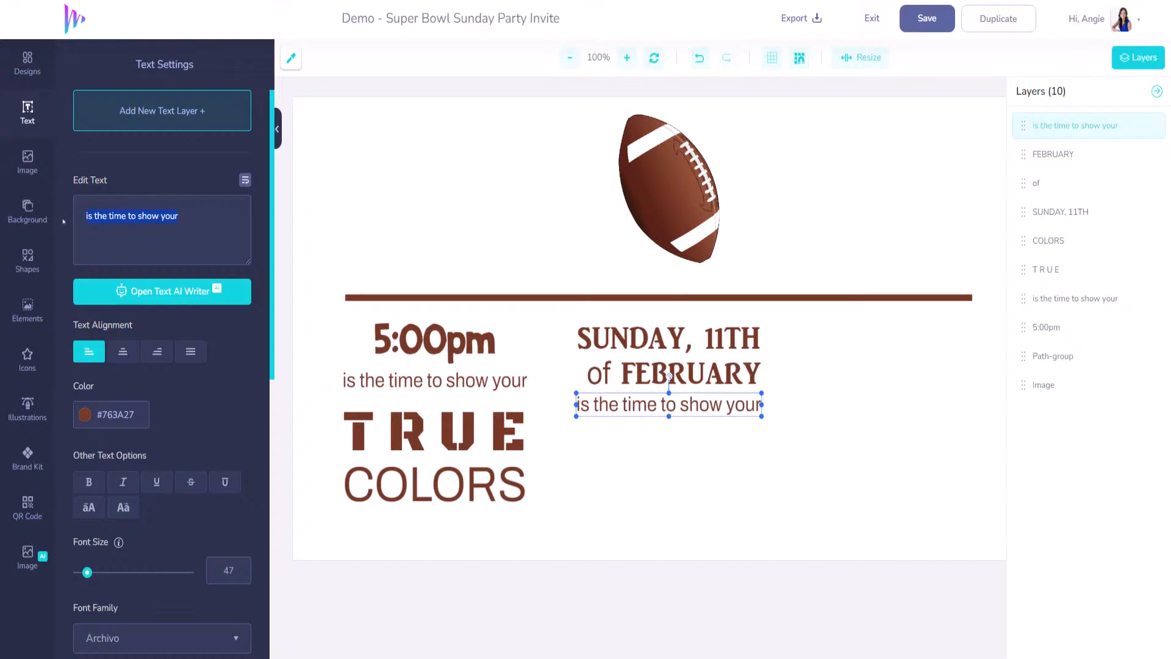
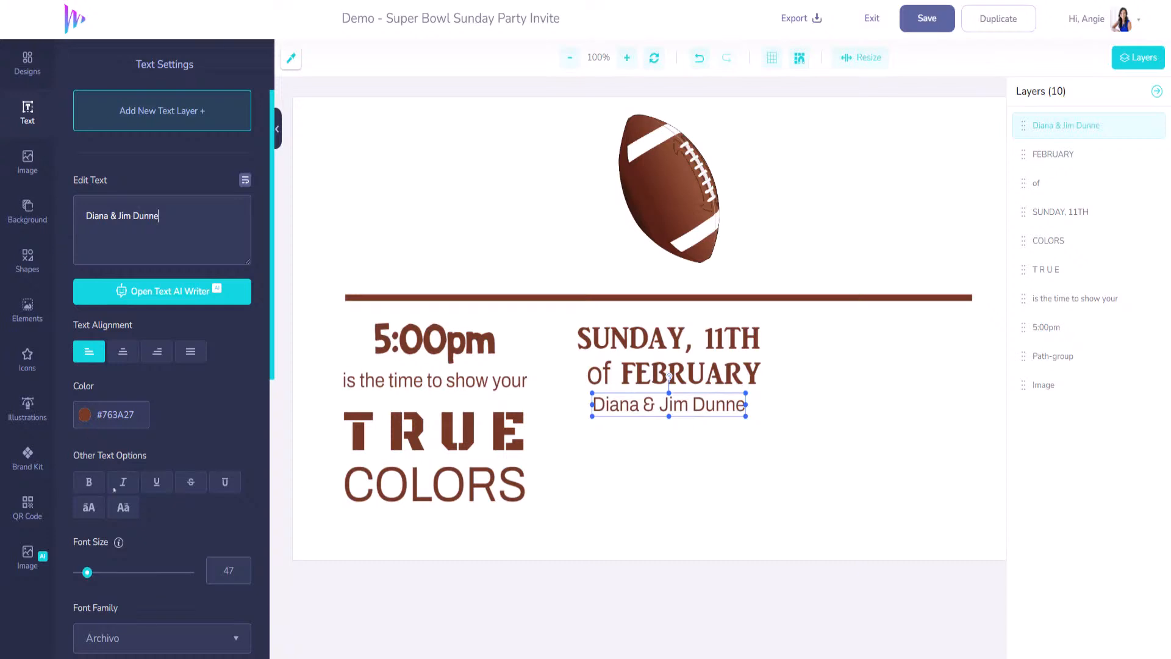
pyautogui.moveTo(87, 573); pyautogui.dragTo(89, 577)
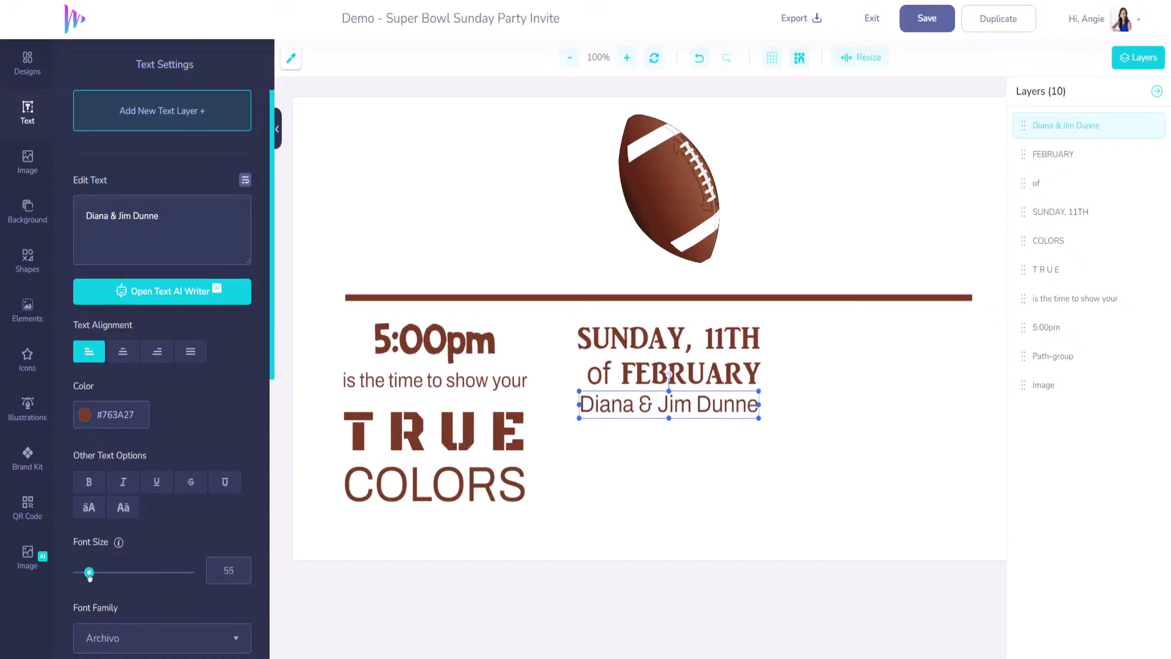
pyautogui.moveTo(705, 408); pyautogui.dragTo(710, 421)
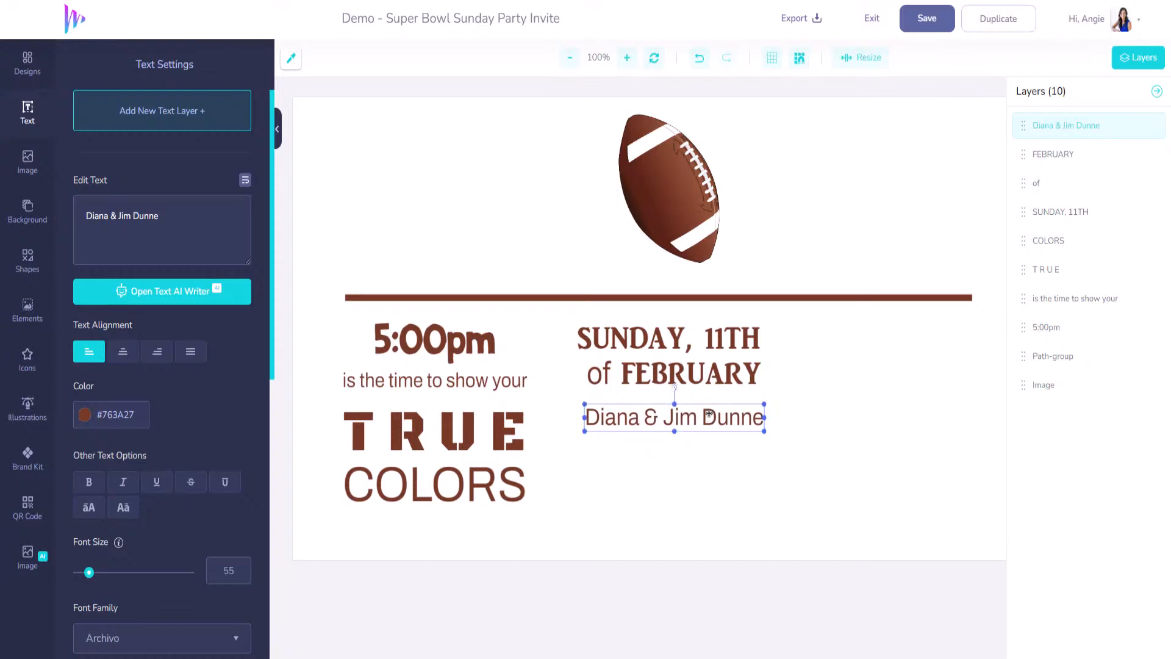
# - Add a centred two-line street address and town beneath the hosts' names at size 60
pyautogui.click(180, 120)
pyautogui.moveTo(639, 344); pyautogui.dragTo(656, 482)
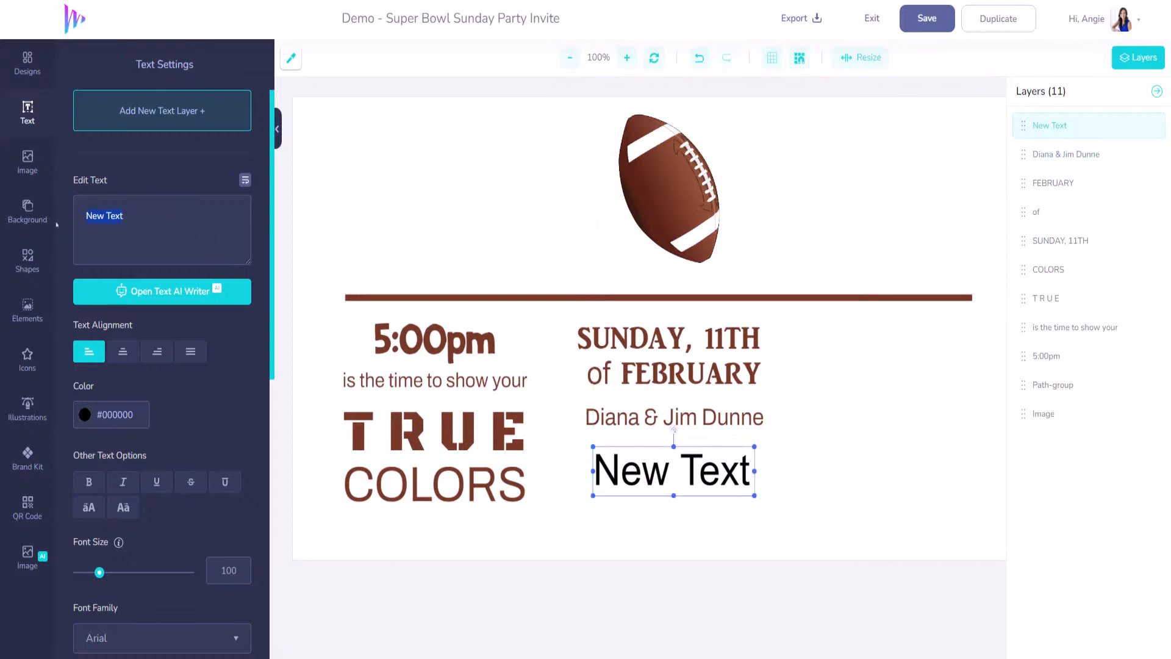
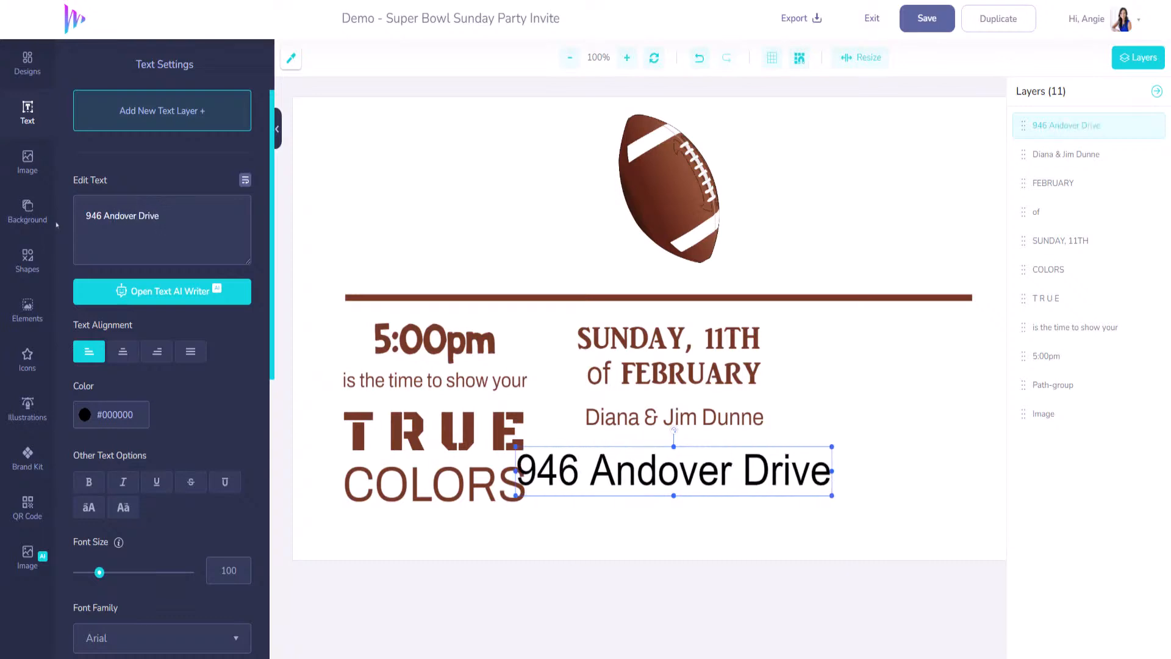
pyautogui.press('Return')
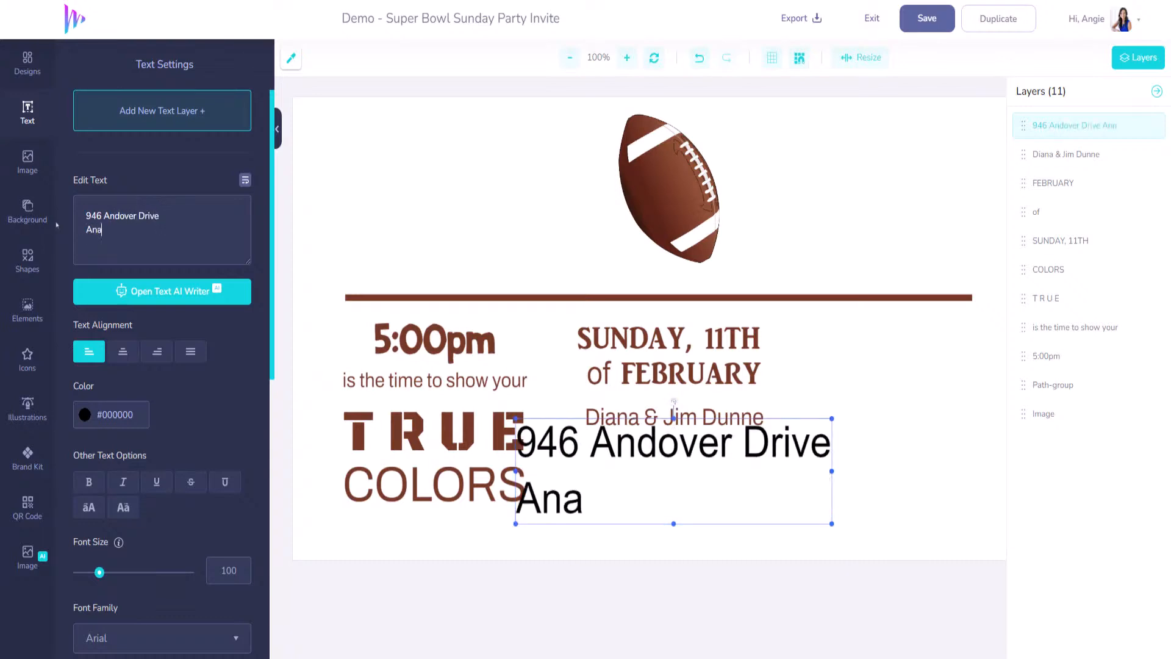
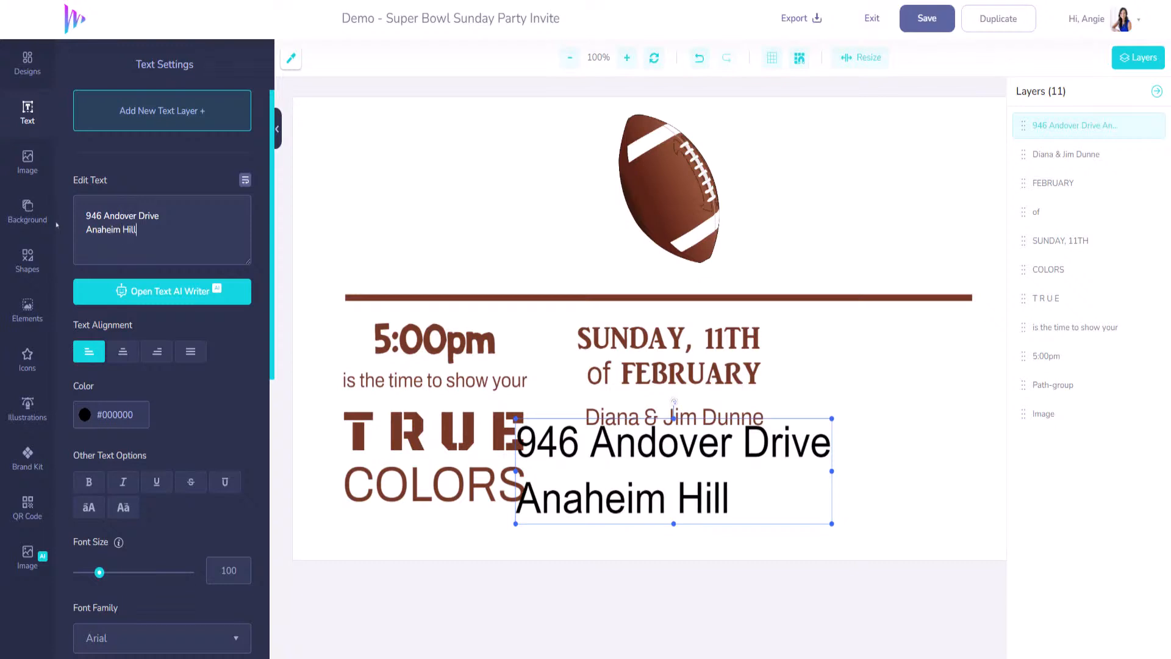
pyautogui.click(123, 352)
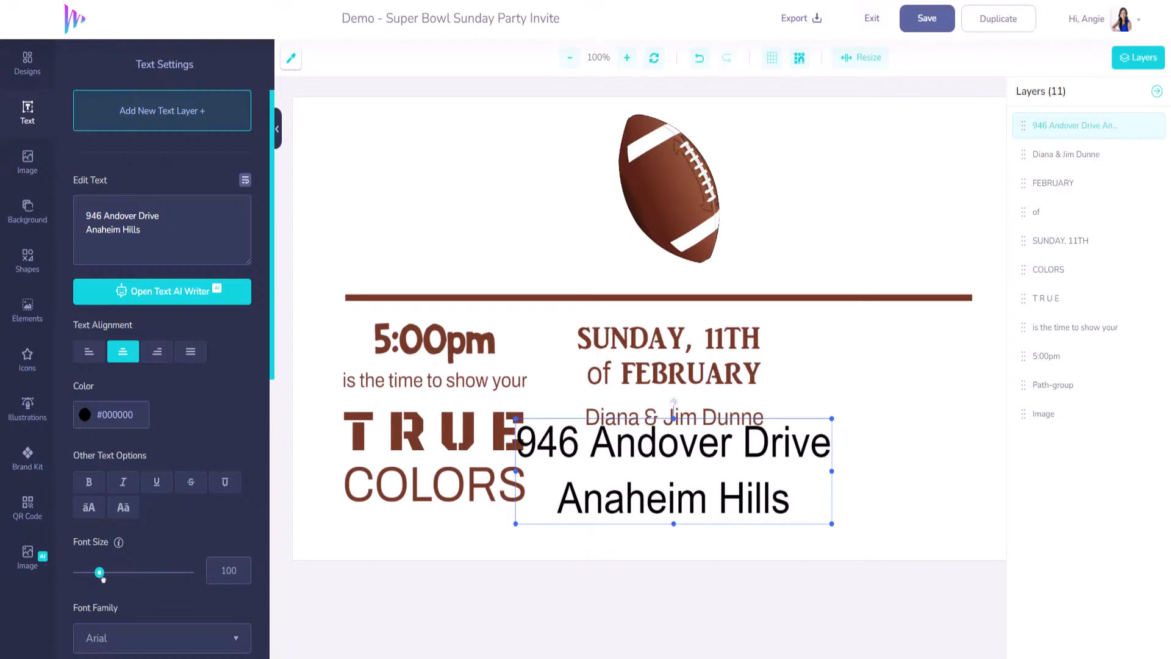
pyautogui.moveTo(102, 577); pyautogui.dragTo(91, 574)
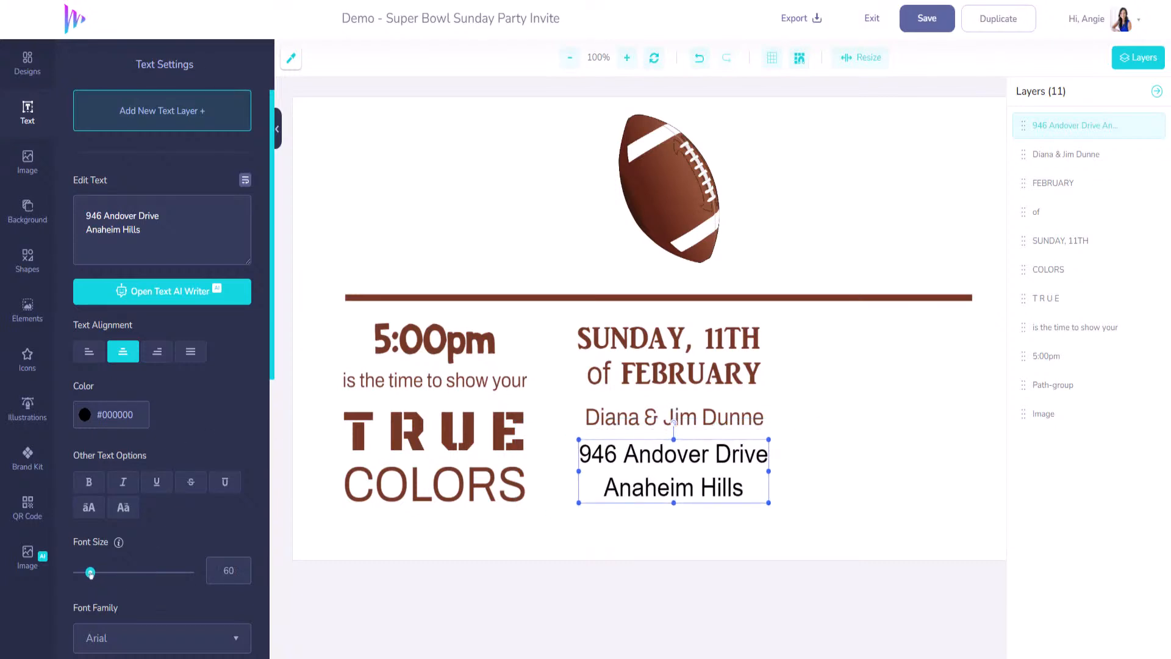
# - Set the address in the athetic font with letter spacing 11
pyautogui.scroll(-3, 192, 543)
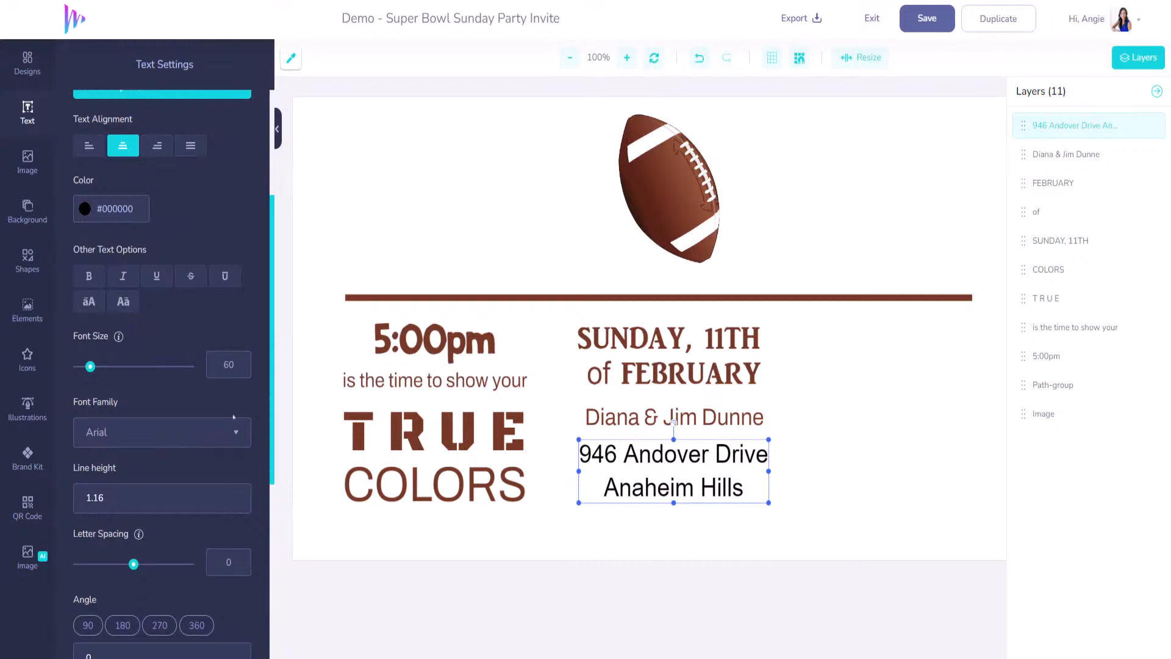
pyautogui.click(236, 437)
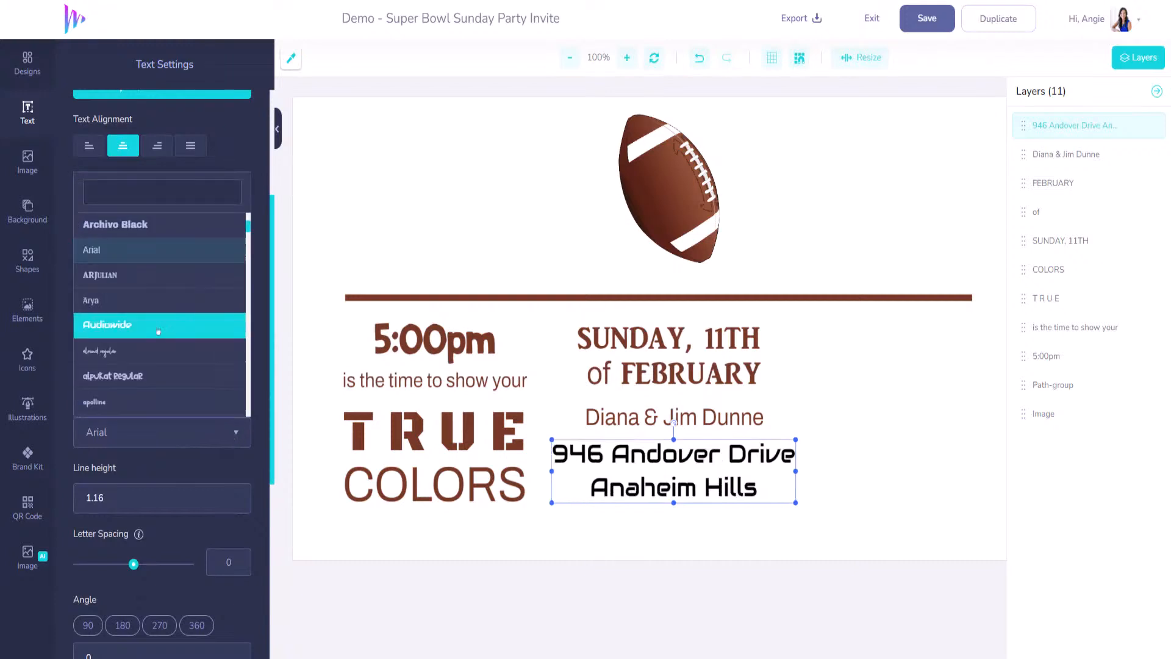
pyautogui.scroll(-5, 155, 350)
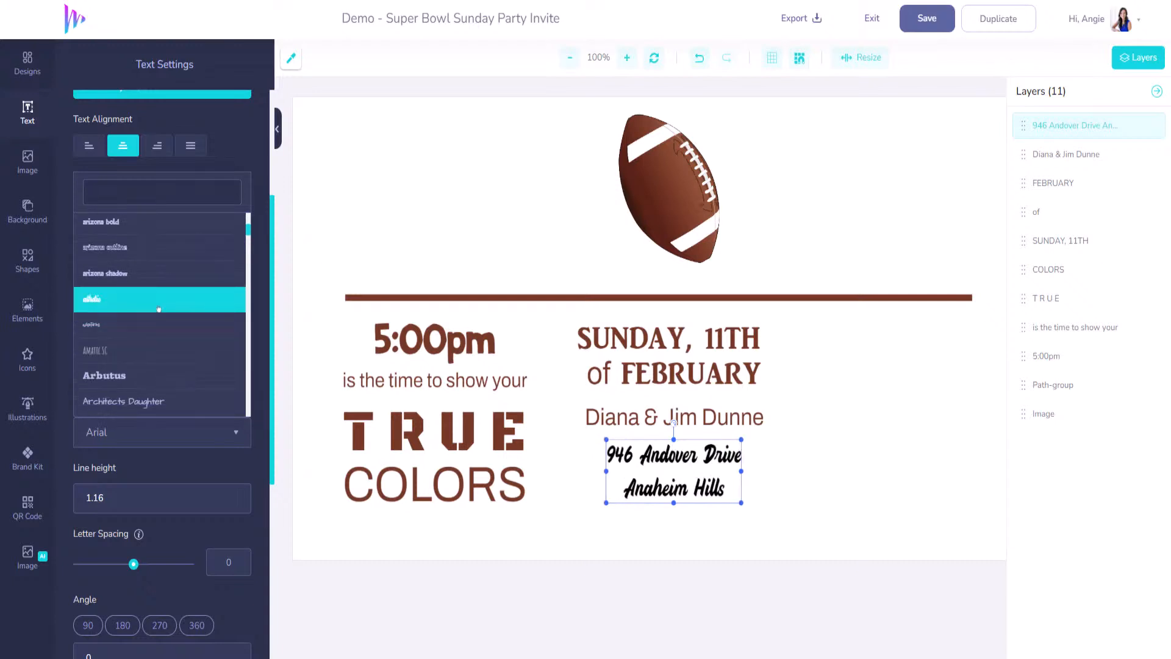
pyautogui.click(159, 310)
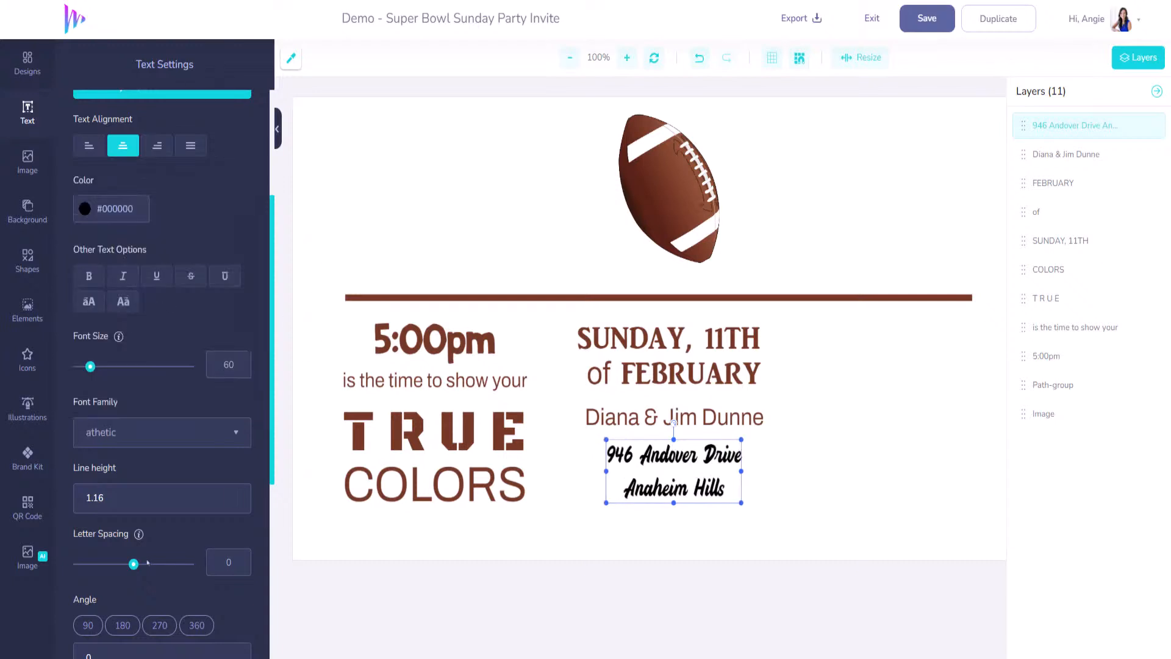
pyautogui.scroll(-2, 148, 562)
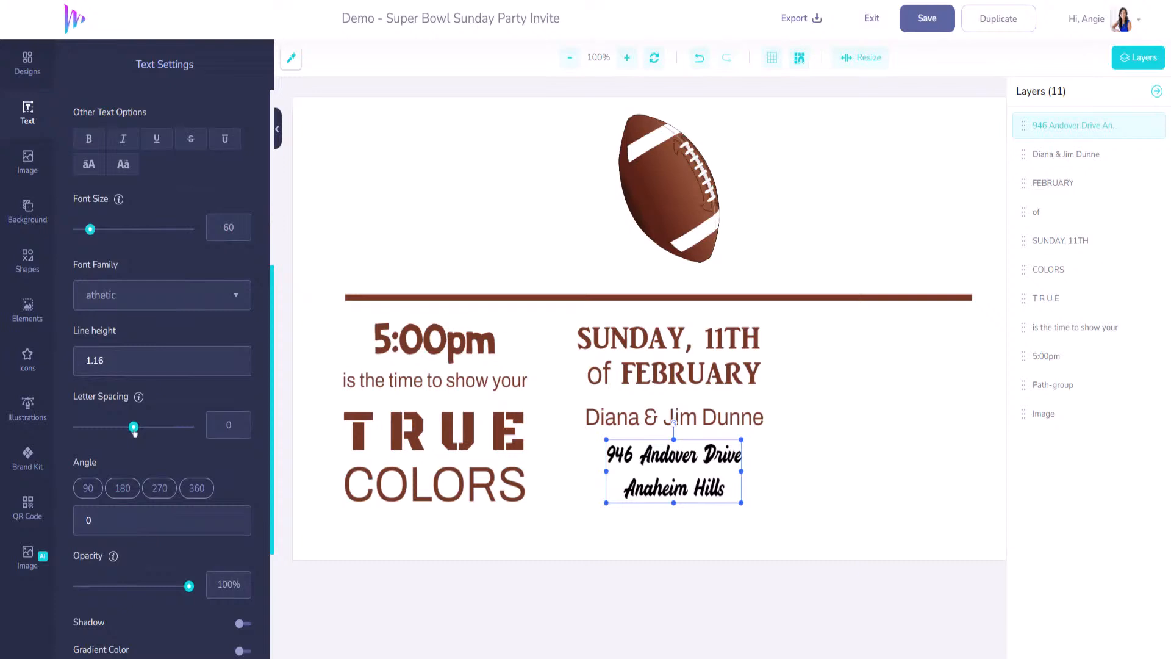
pyautogui.moveTo(135, 432); pyautogui.dragTo(138, 432)
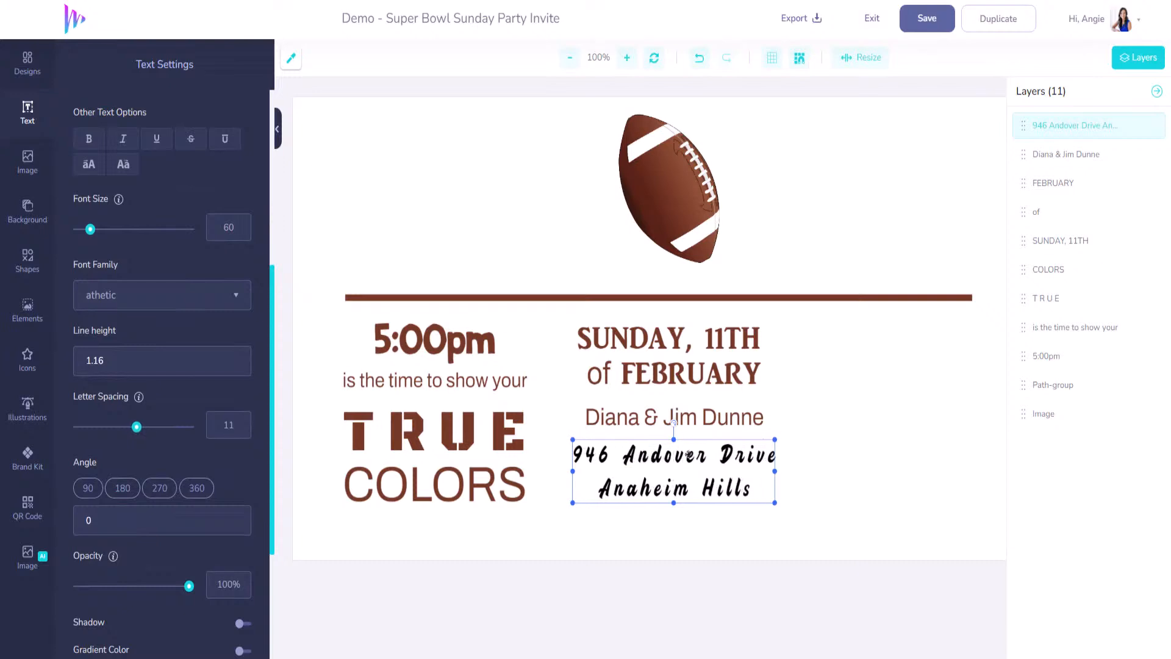
pyautogui.moveTo(687, 455); pyautogui.dragTo(691, 455)
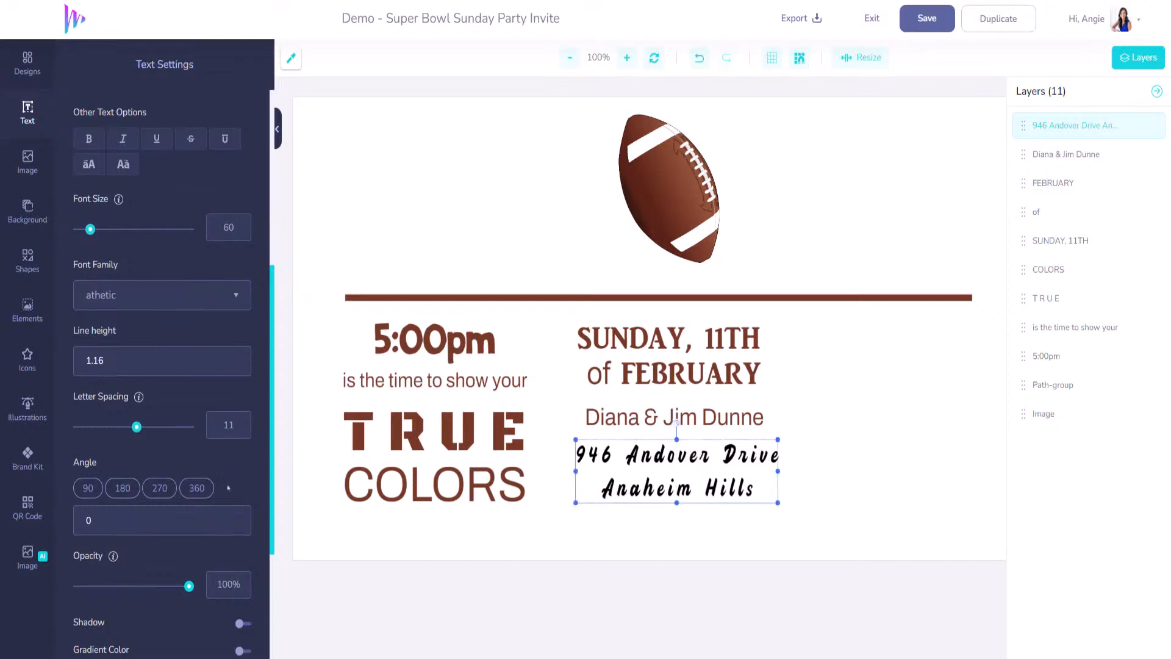
# - Set the address line height to 1 and re-centre it under the hosts' names
pyautogui.scroll(-3, 171, 491)
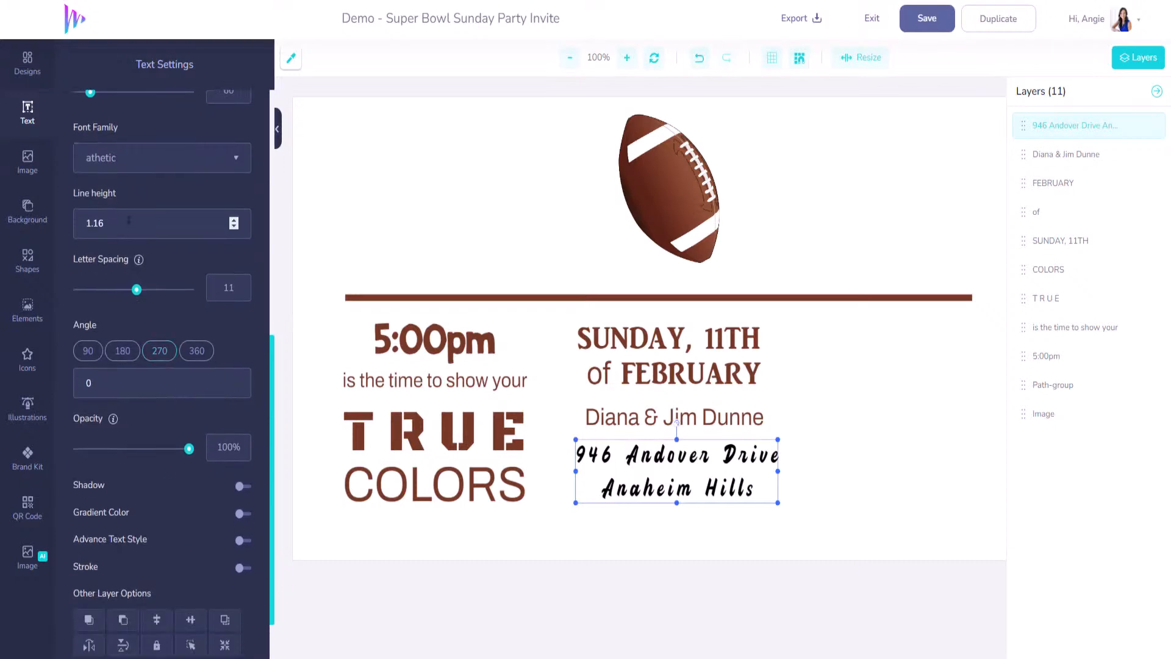
pyautogui.click(233, 227)
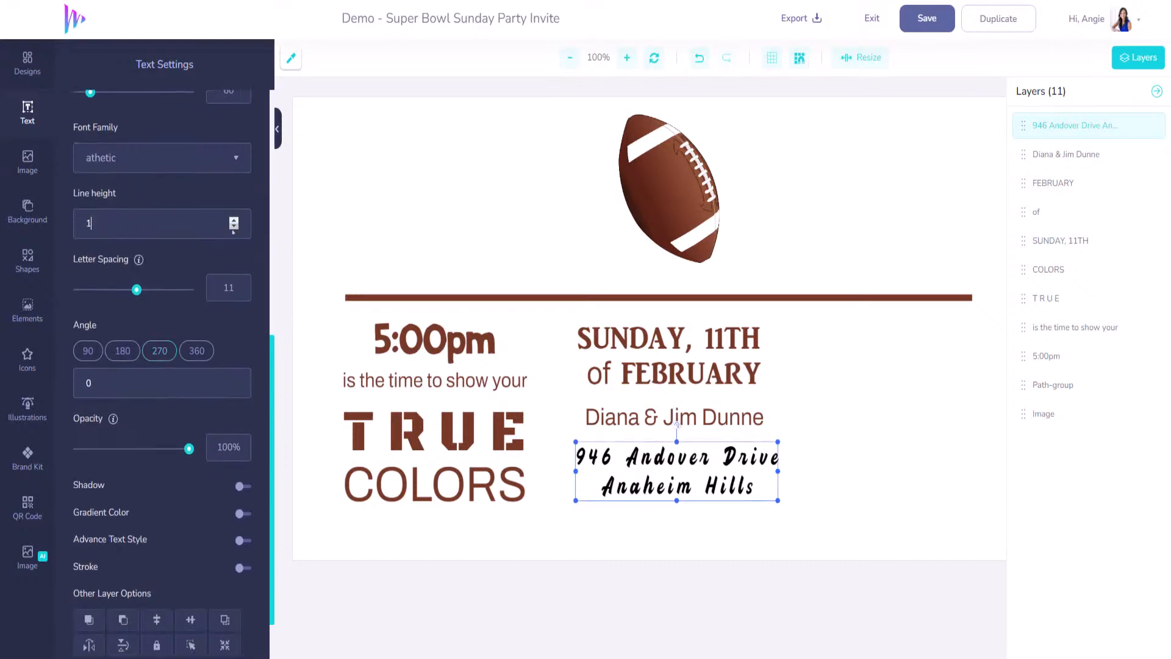
pyautogui.click(233, 227)
pyautogui.click(233, 220)
pyautogui.click(699, 459)
pyautogui.moveTo(700, 460); pyautogui.dragTo(697, 459)
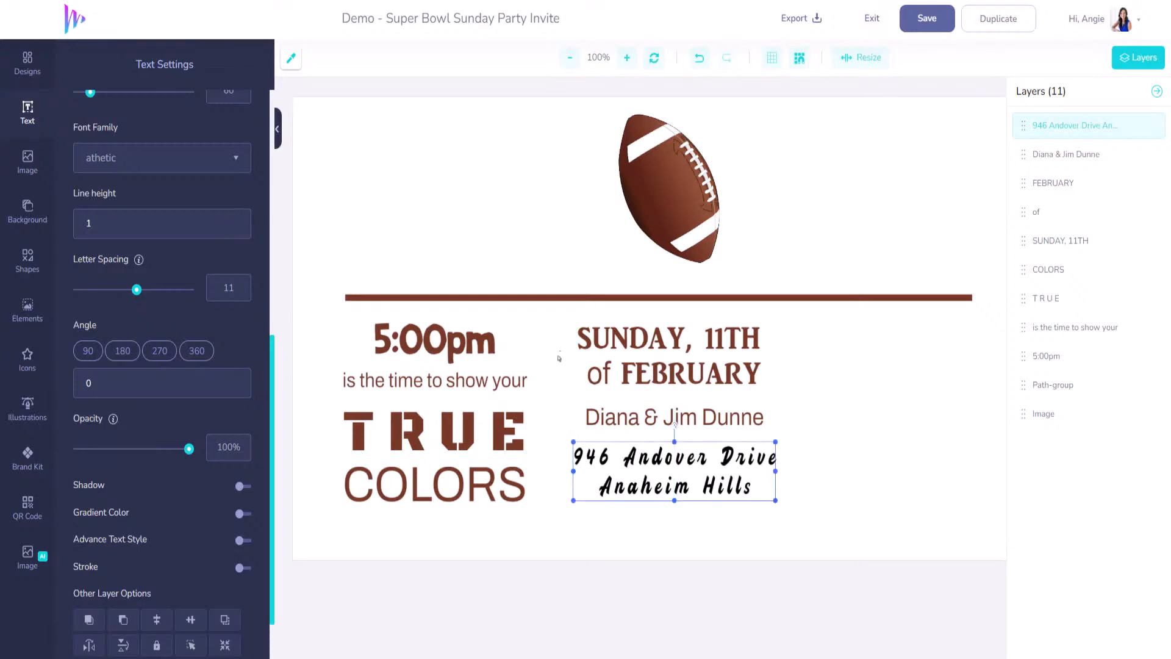
# - Recolour the address with TRUE's brown, #763A27
pyautogui.click(295, 62)
pyautogui.click(421, 424)
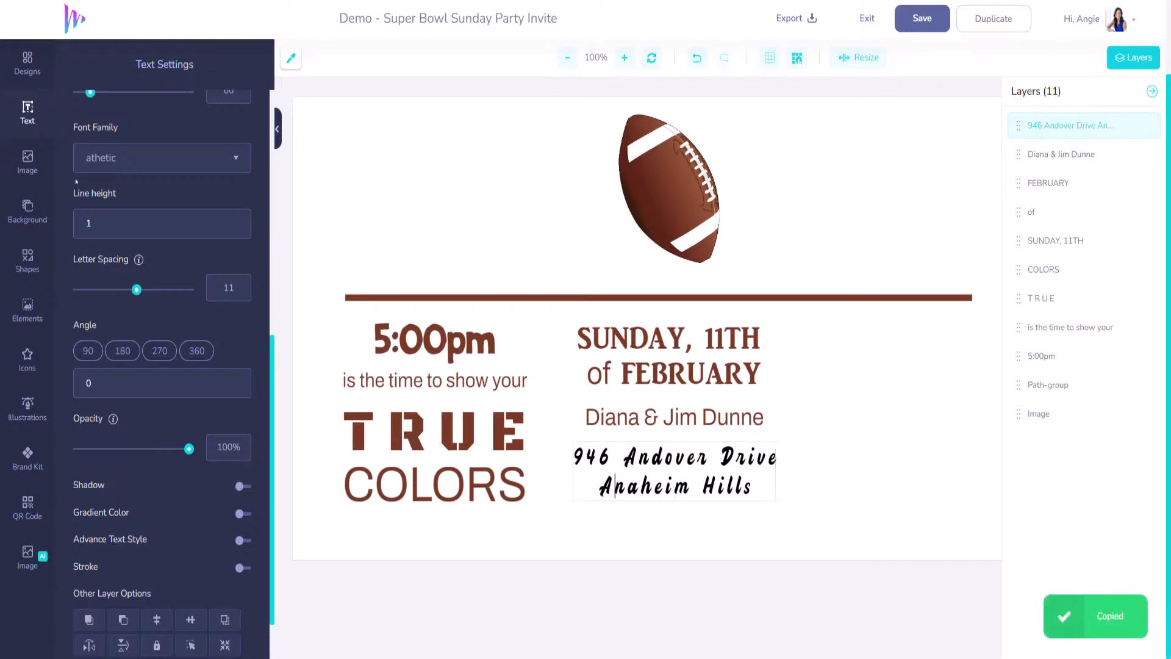
pyautogui.scroll(8, 150, 391)
pyautogui.click(146, 411)
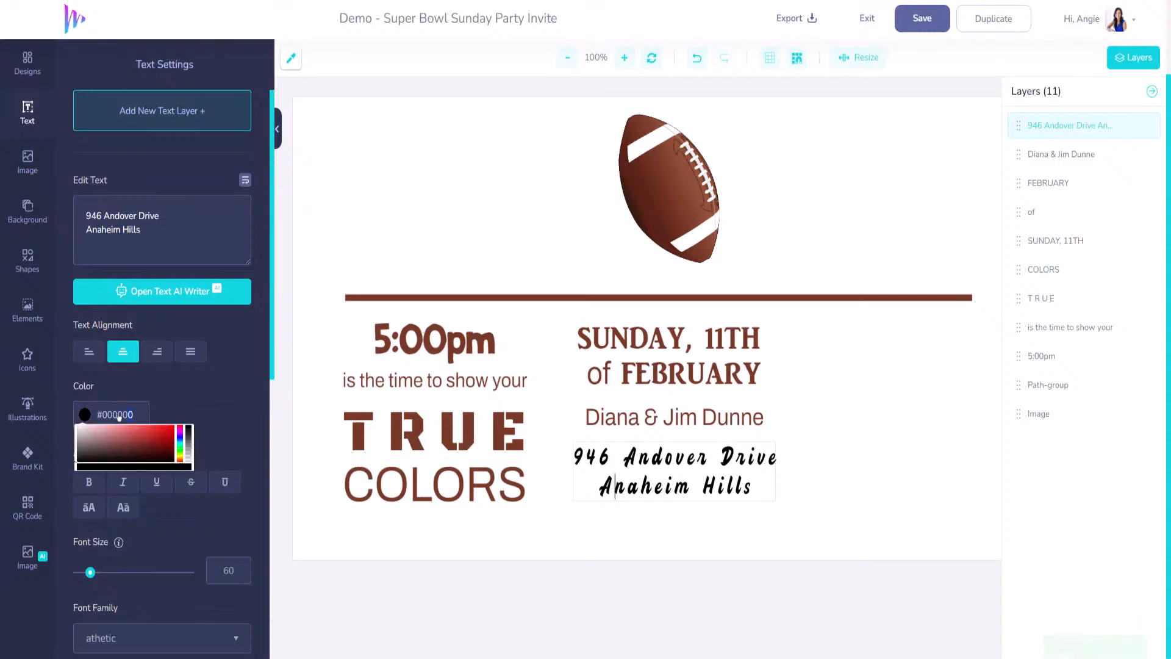
pyautogui.hotkey('ctrl', 'v')
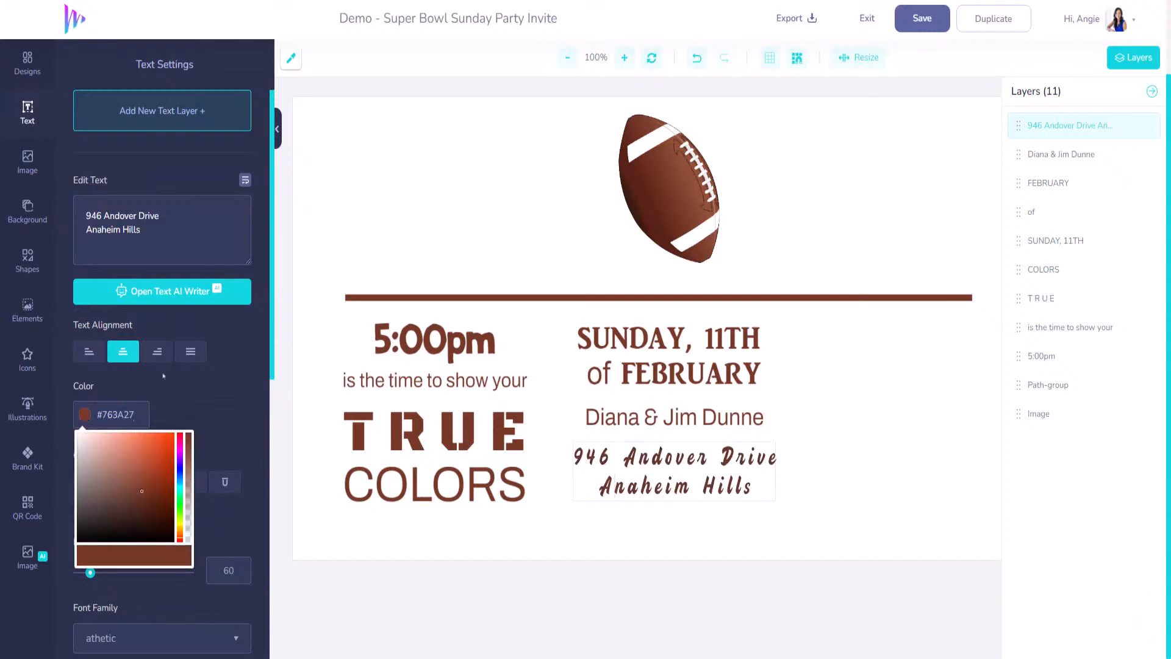
pyautogui.click(999, 529)
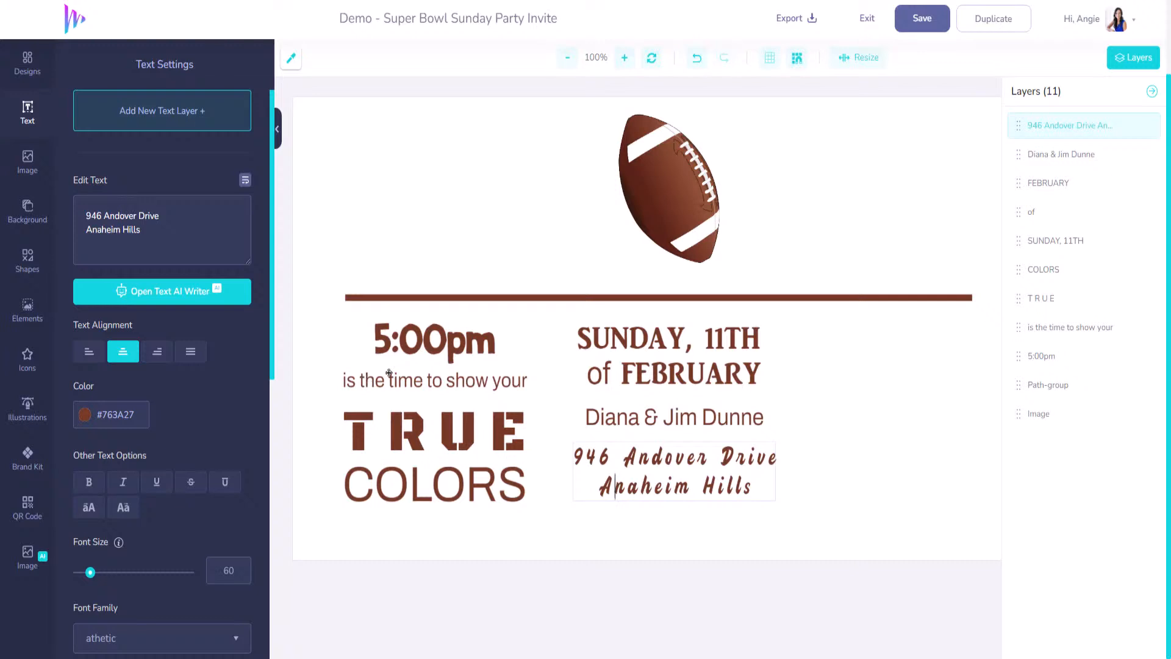
# - Duplicate the TRUE heading and place the copy right of the date column
pyautogui.click(410, 447)
pyautogui.hotkey('ctrl', 'c')
pyautogui.hotkey('ctrl', 'v')
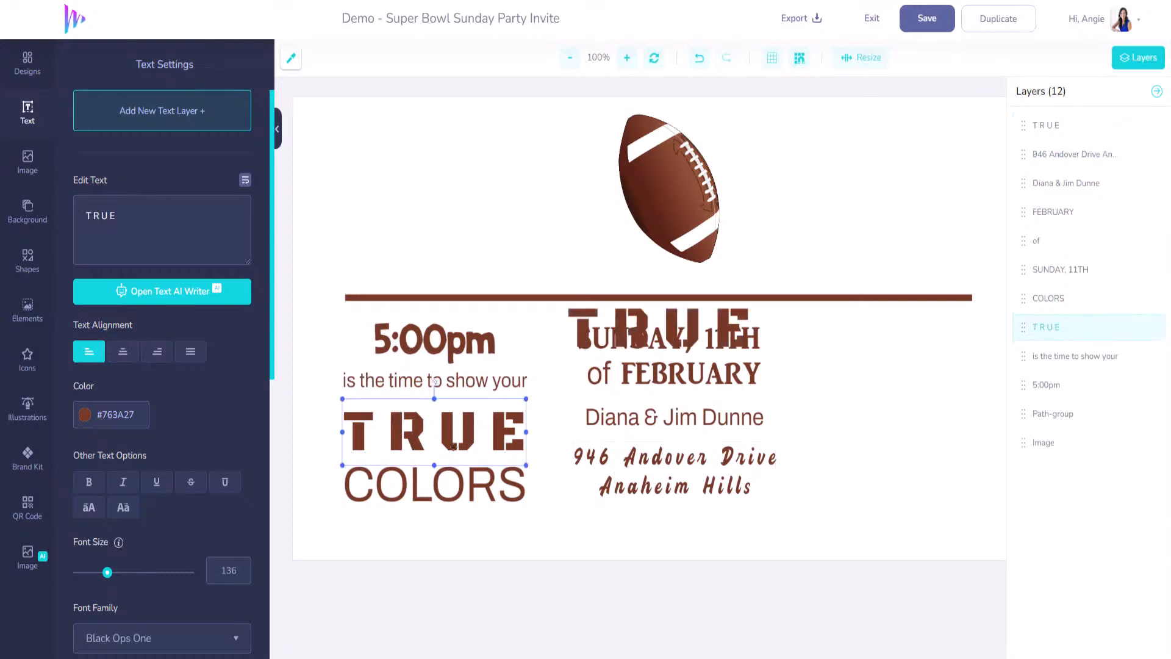
pyautogui.moveTo(607, 331); pyautogui.dragTo(840, 347)
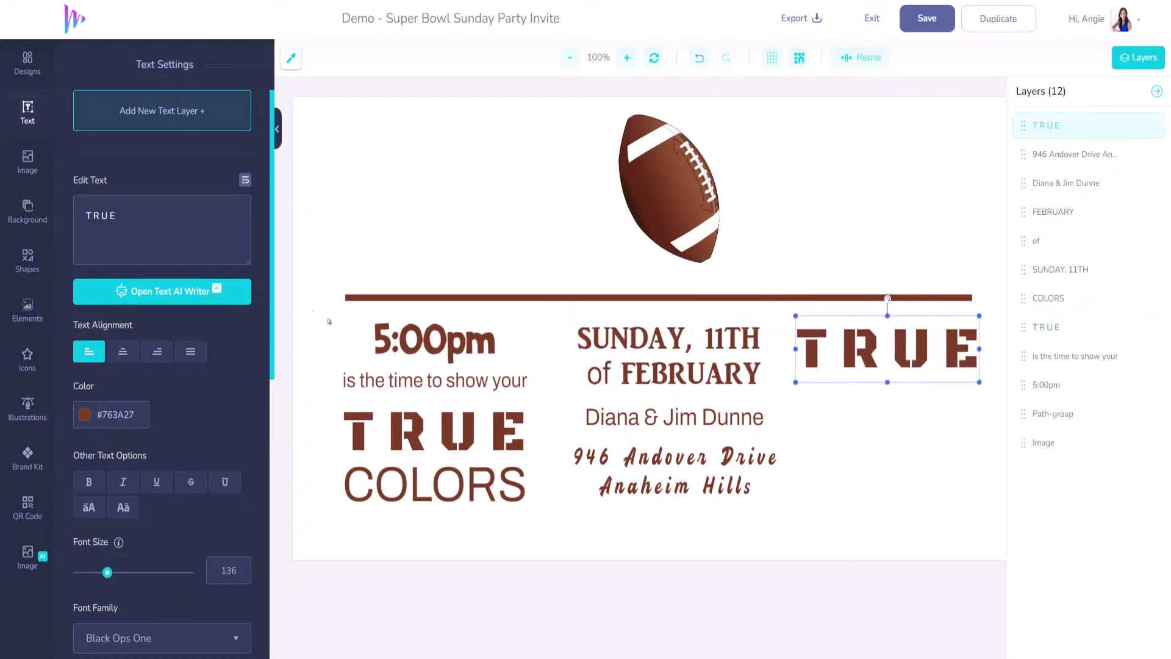
# - Change the copy to RSVP at size 98, positioned at the top of the right column
pyautogui.tripleClick(188, 225)
pyautogui.write('RS')
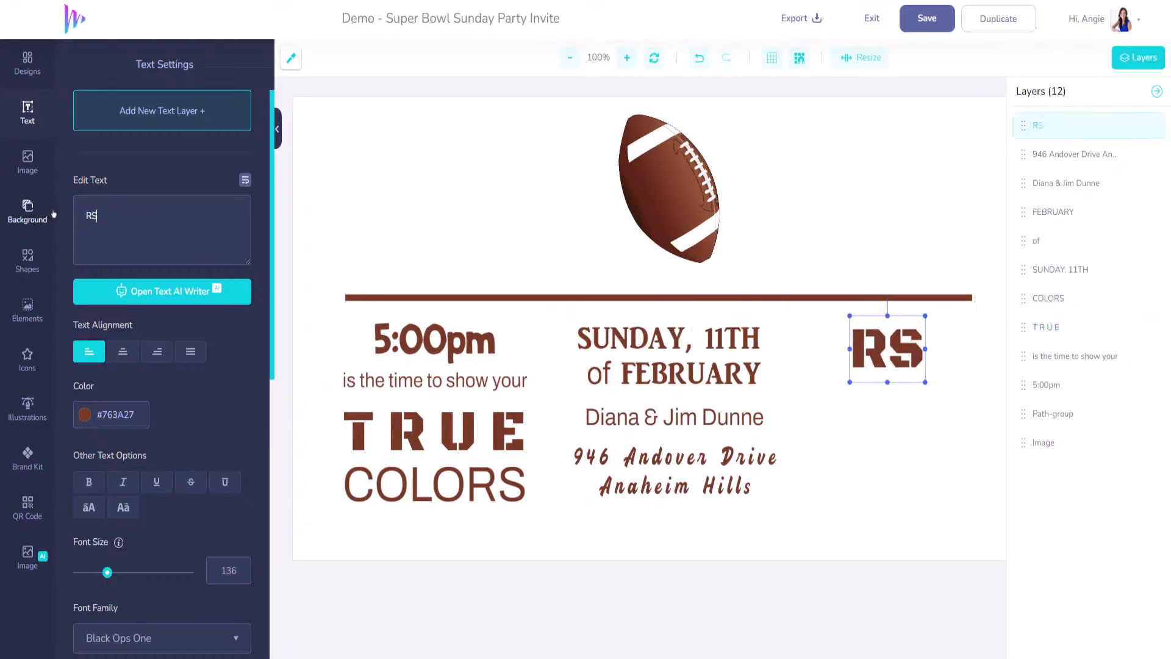
pyautogui.press('BackSpace')
pyautogui.write('SVP')
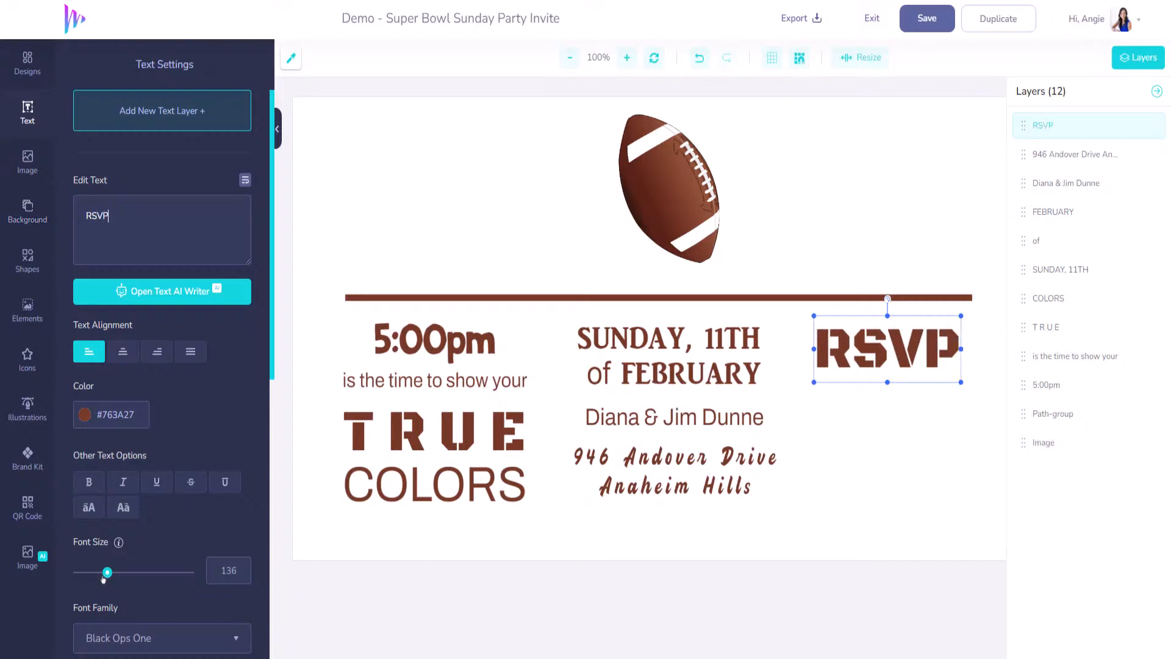
pyautogui.moveTo(104, 580); pyautogui.dragTo(99, 579)
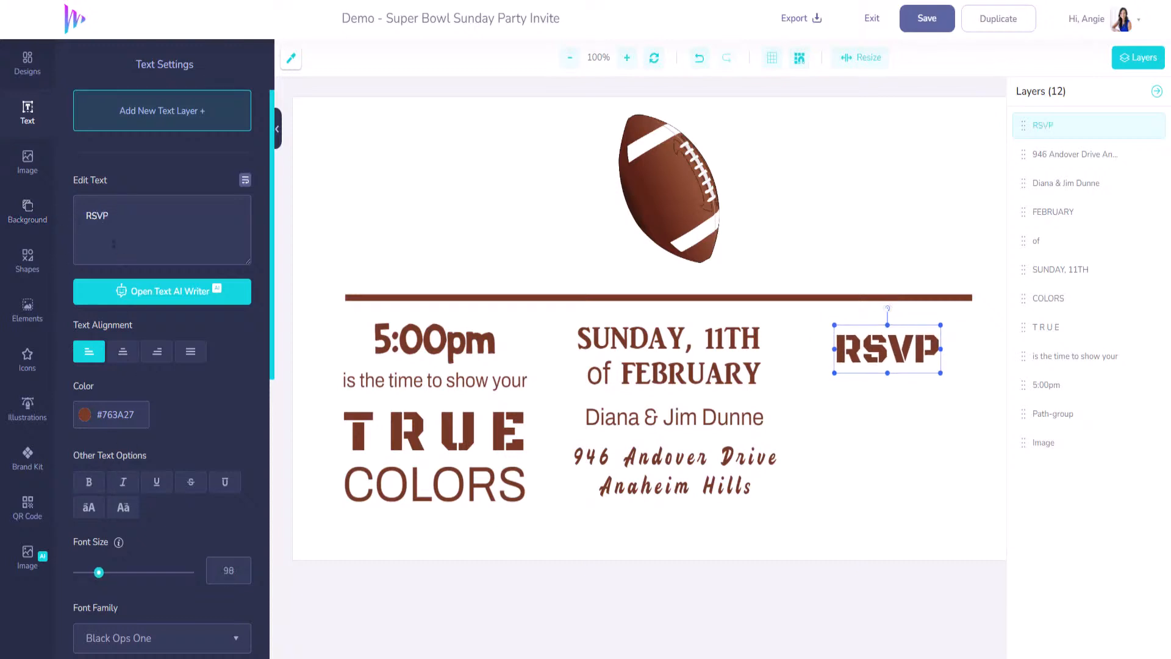
pyautogui.moveTo(873, 345)
pyautogui.mouseDown()
pyautogui.moveTo(891, 339)
pyautogui.moveTo(866, 334)
pyautogui.mouseUp()
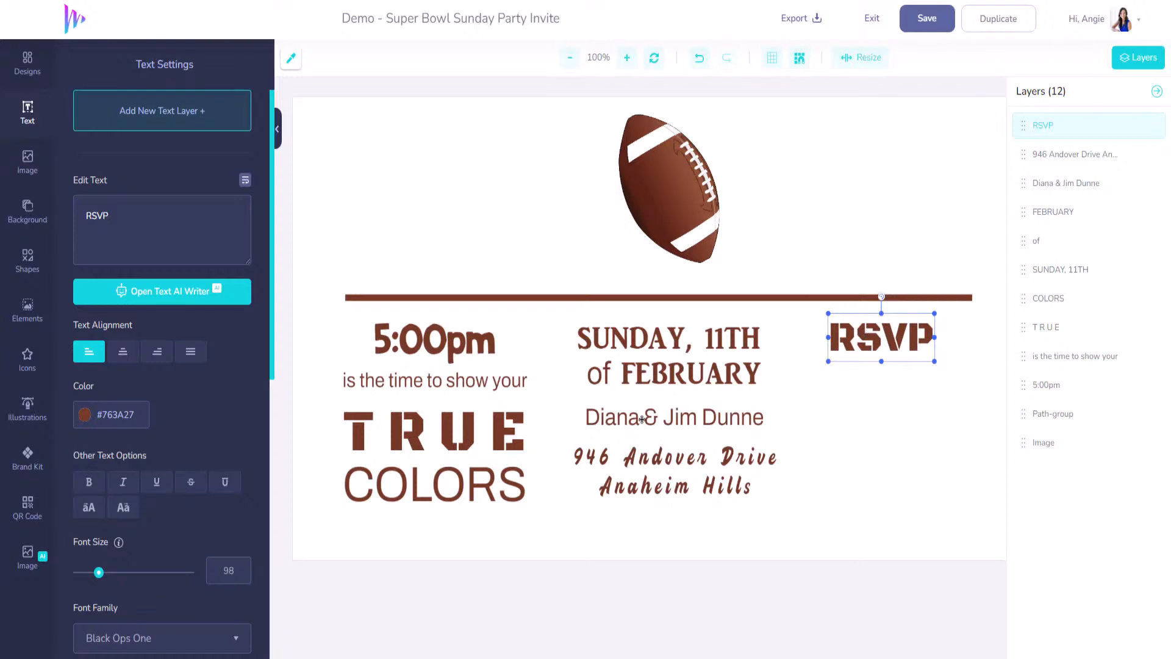
# - Duplicate 5:00pm below RSVP and replace its text with the RSVP phone number
pyautogui.click(458, 340)
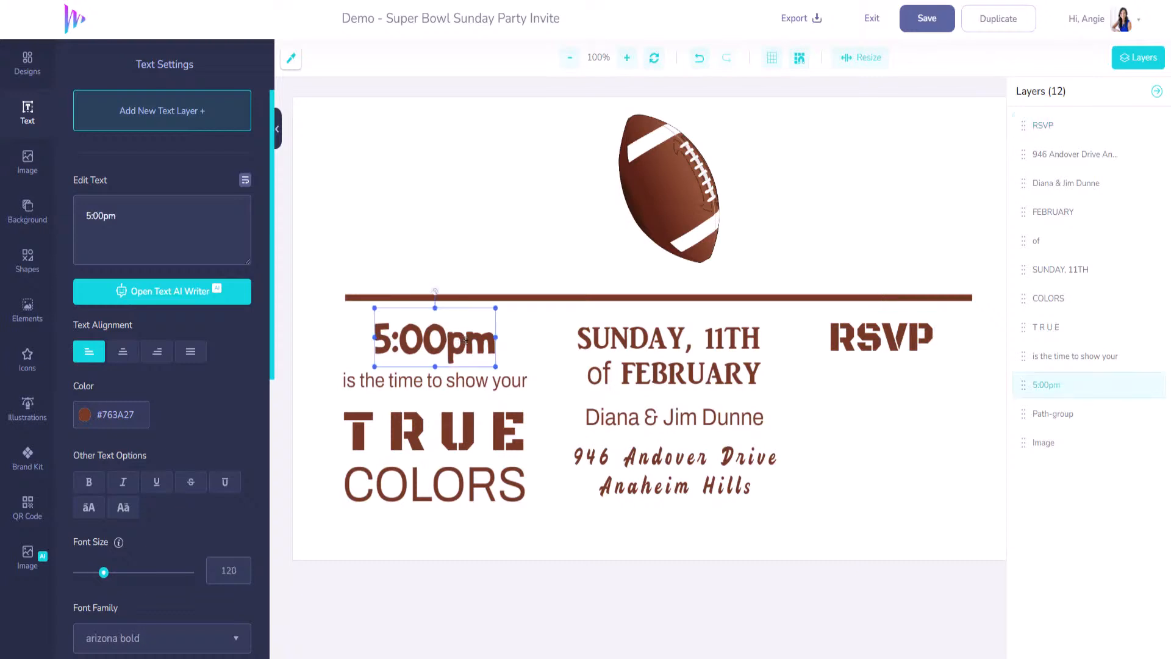
pyautogui.hotkey('ctrl', 'v')
pyautogui.moveTo(650, 327); pyautogui.dragTo(886, 376)
pyautogui.moveTo(161, 210); pyautogui.dragTo(60, 216)
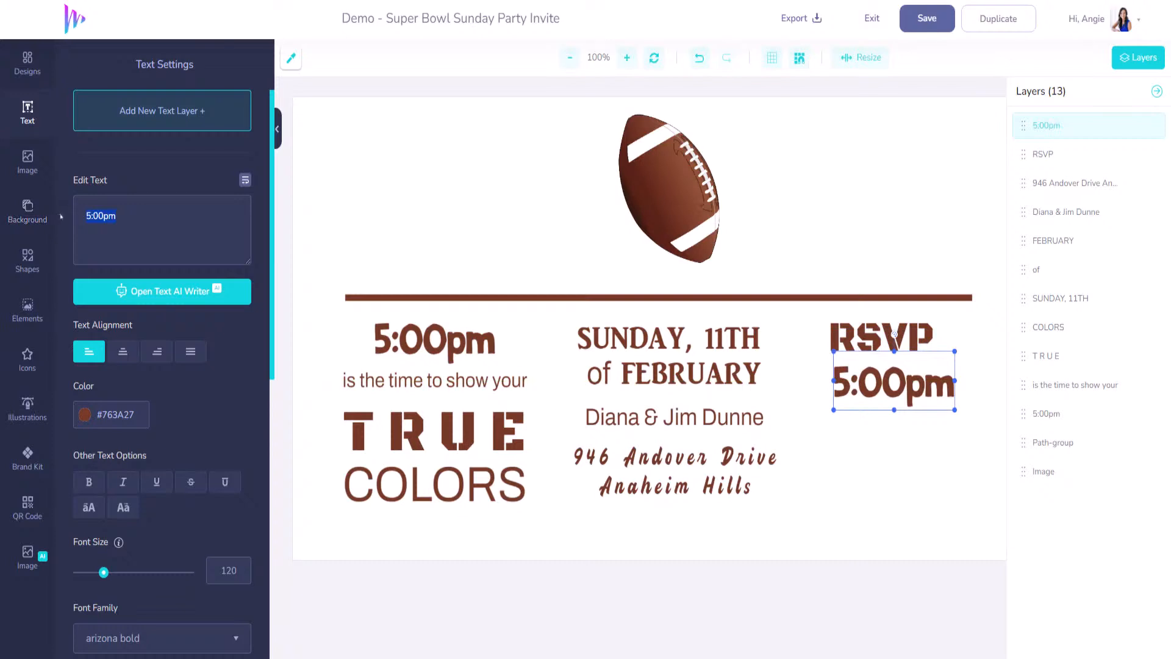
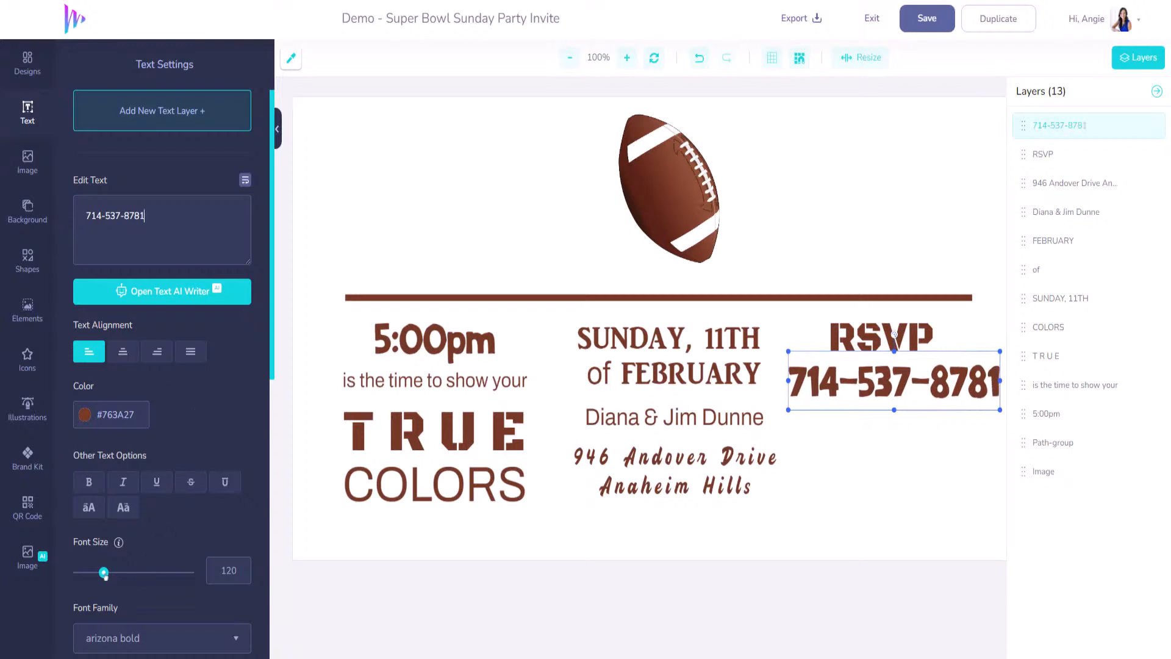
# - Shrink the phone number to size 82, centre it under RSVP, and set it in apolline
pyautogui.moveTo(104, 574); pyautogui.dragTo(96, 575)
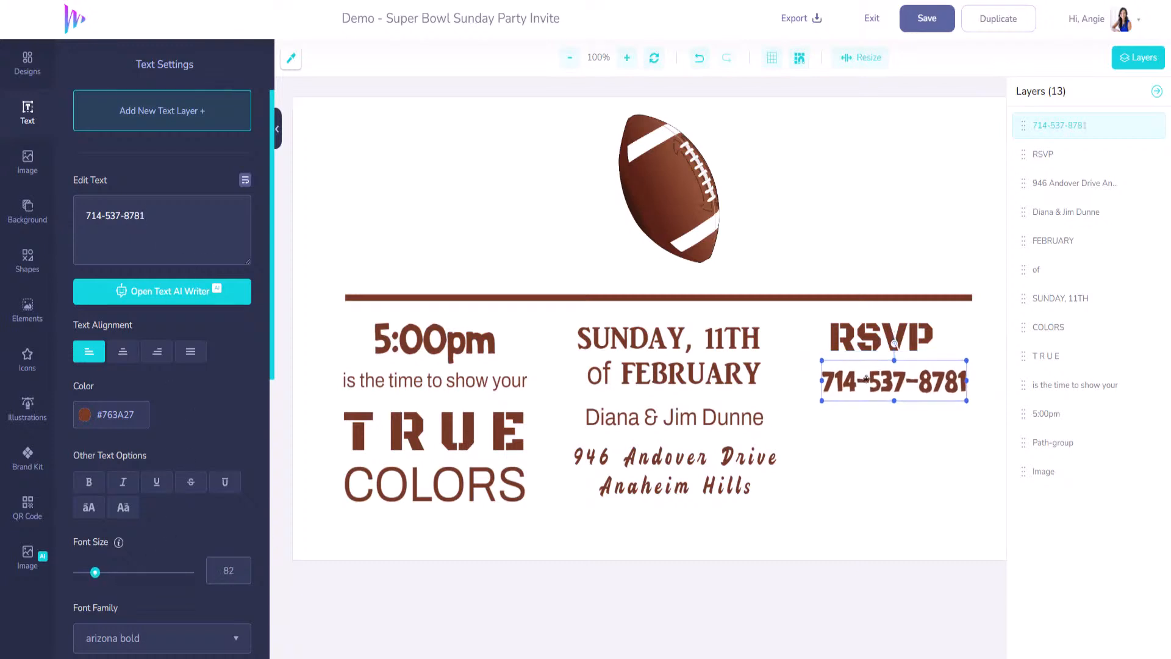
pyautogui.moveTo(864, 379); pyautogui.dragTo(853, 375)
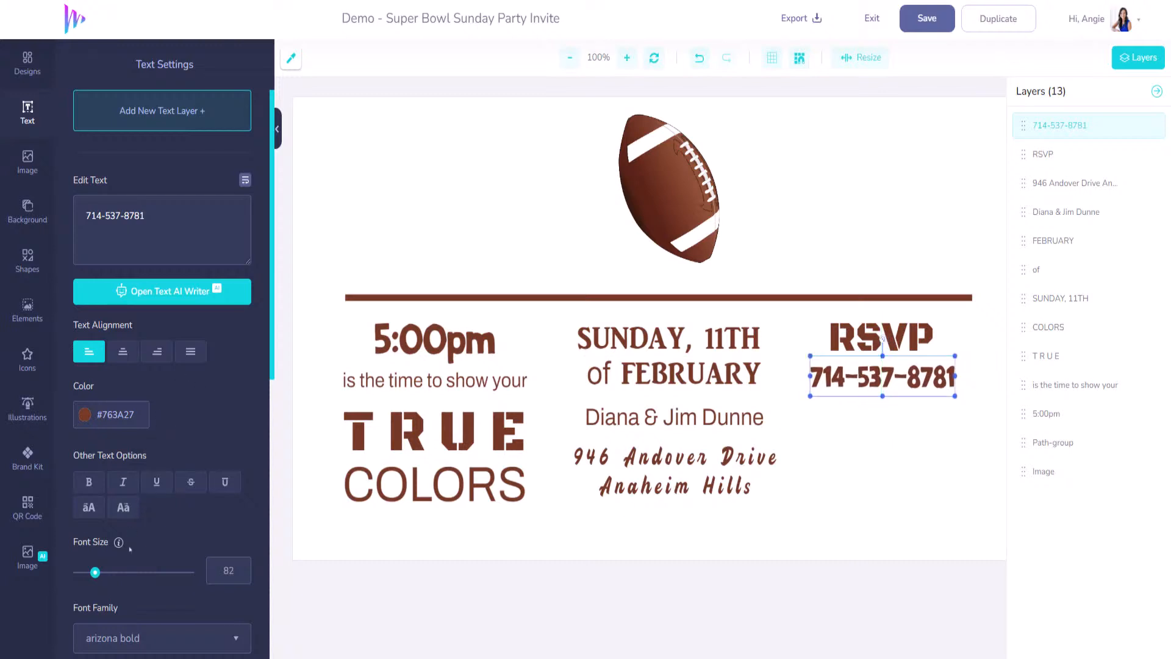
pyautogui.scroll(-3, 130, 549)
pyautogui.click(235, 433)
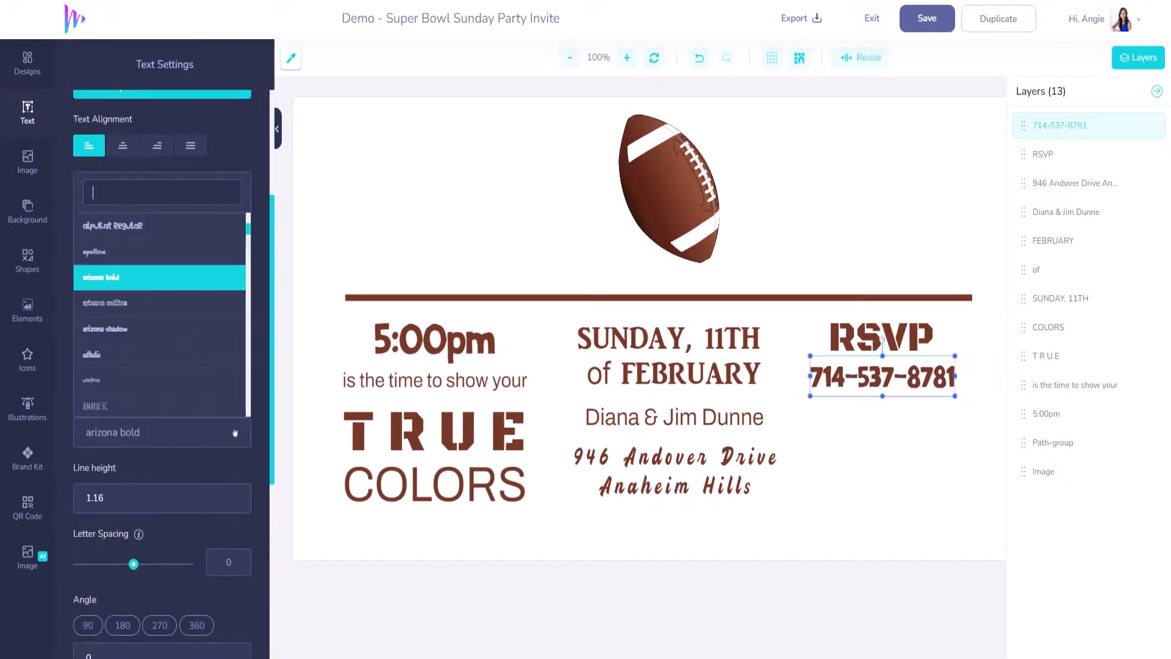
pyautogui.click(130, 250)
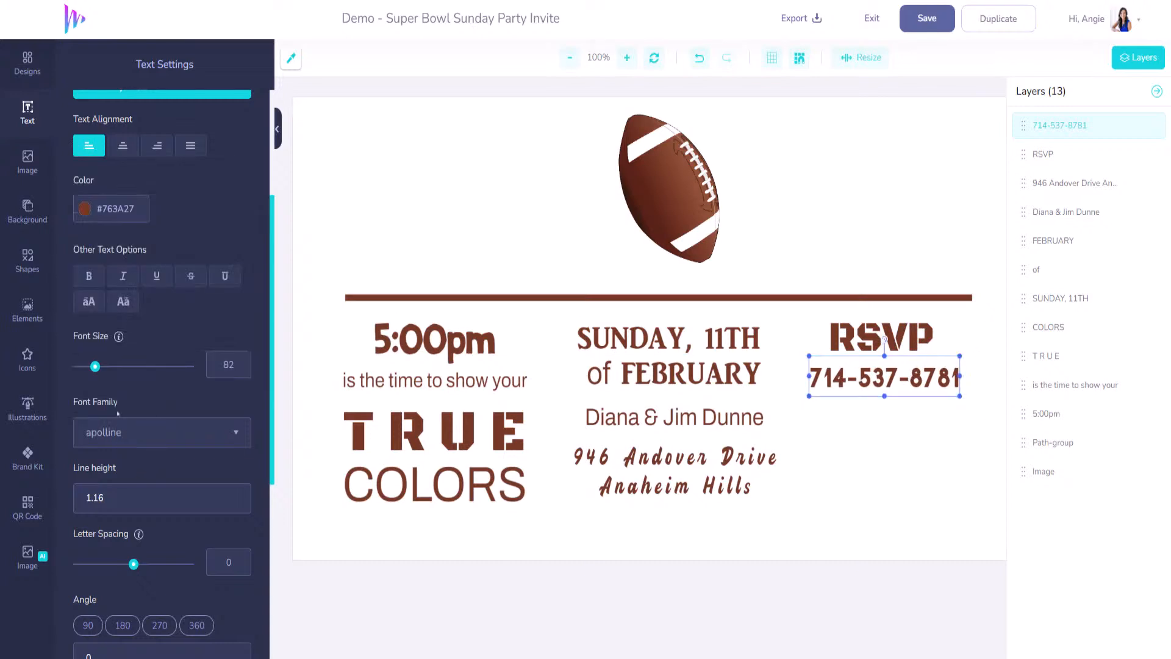
# - Add a new text layer and place it below the phone number
pyautogui.scroll(3, 134, 482)
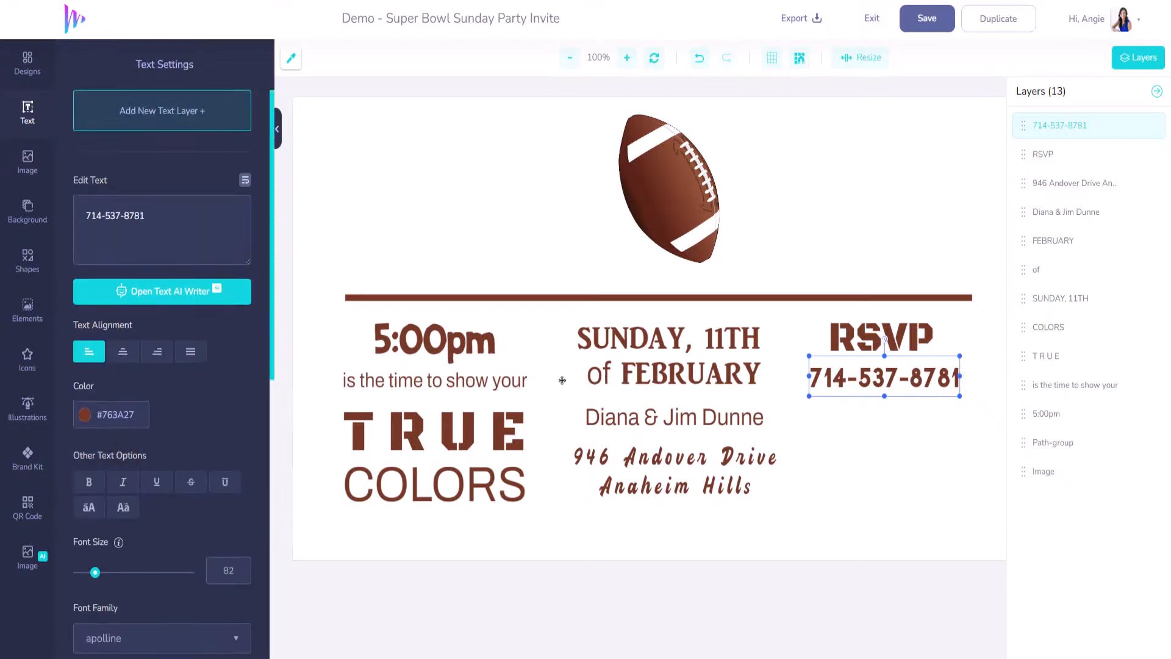
pyautogui.click(482, 381)
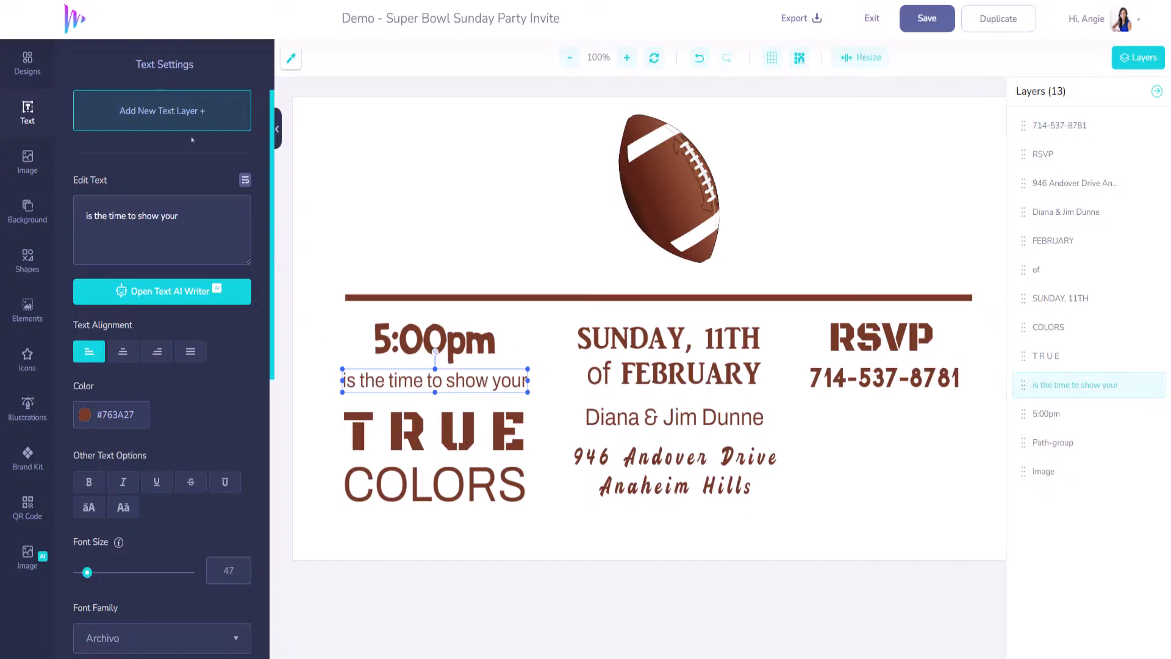
pyautogui.click(192, 115)
pyautogui.moveTo(626, 329); pyautogui.dragTo(854, 411)
# - Replace the placeholder with 'by Feb. 1st' and set it in Averia Gruesa Libre
pyautogui.hotkey('ctrl', 'a')
pyautogui.write('by')
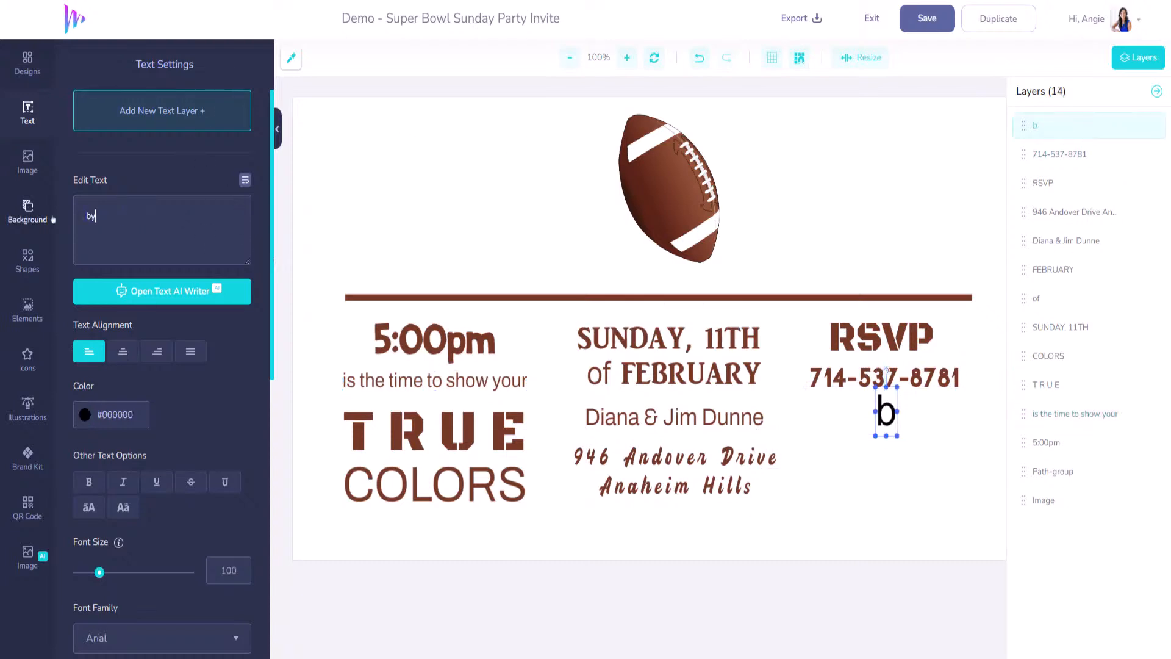
pyautogui.write(' Feb')
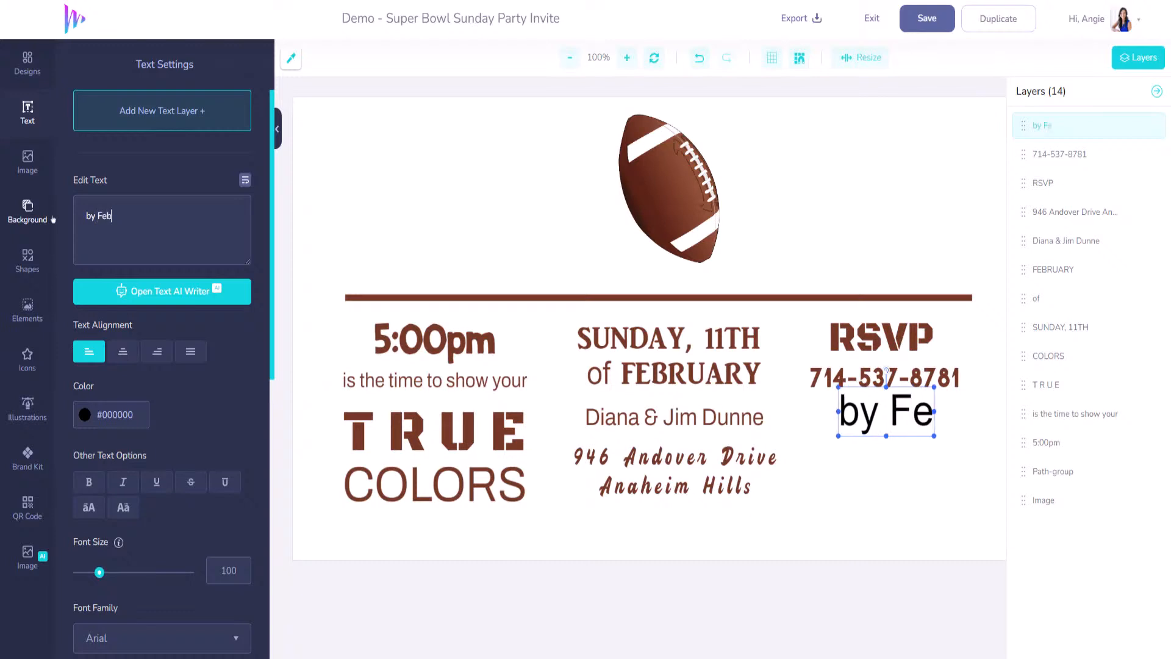
pyautogui.write('. 1st')
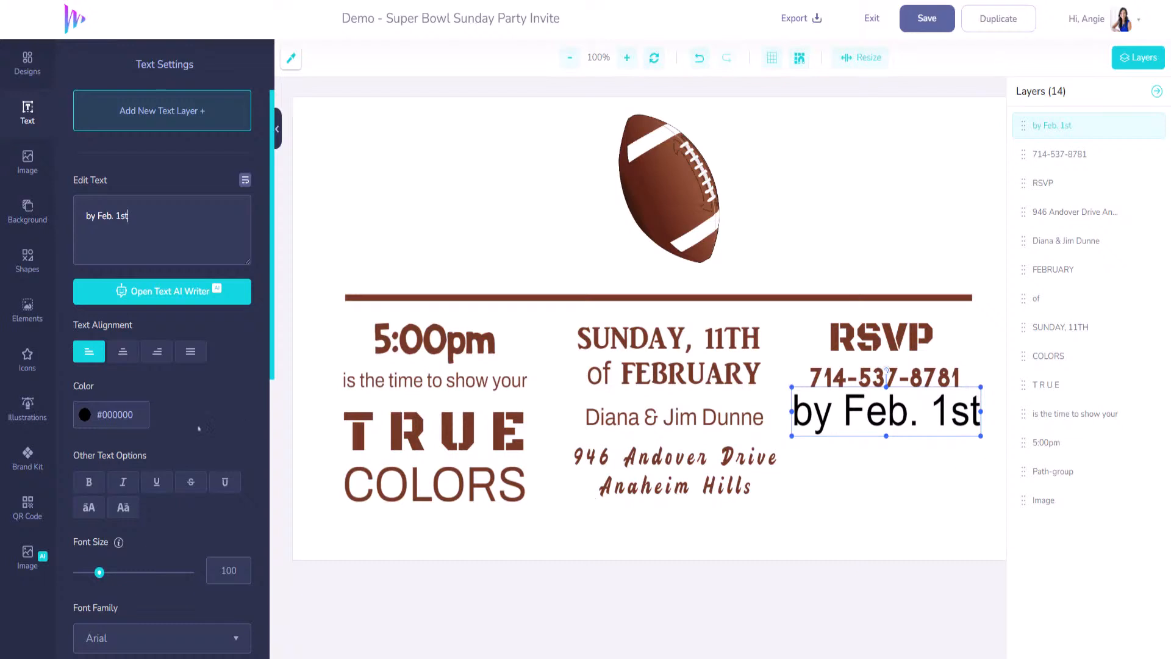
pyautogui.scroll(-5, 210, 354)
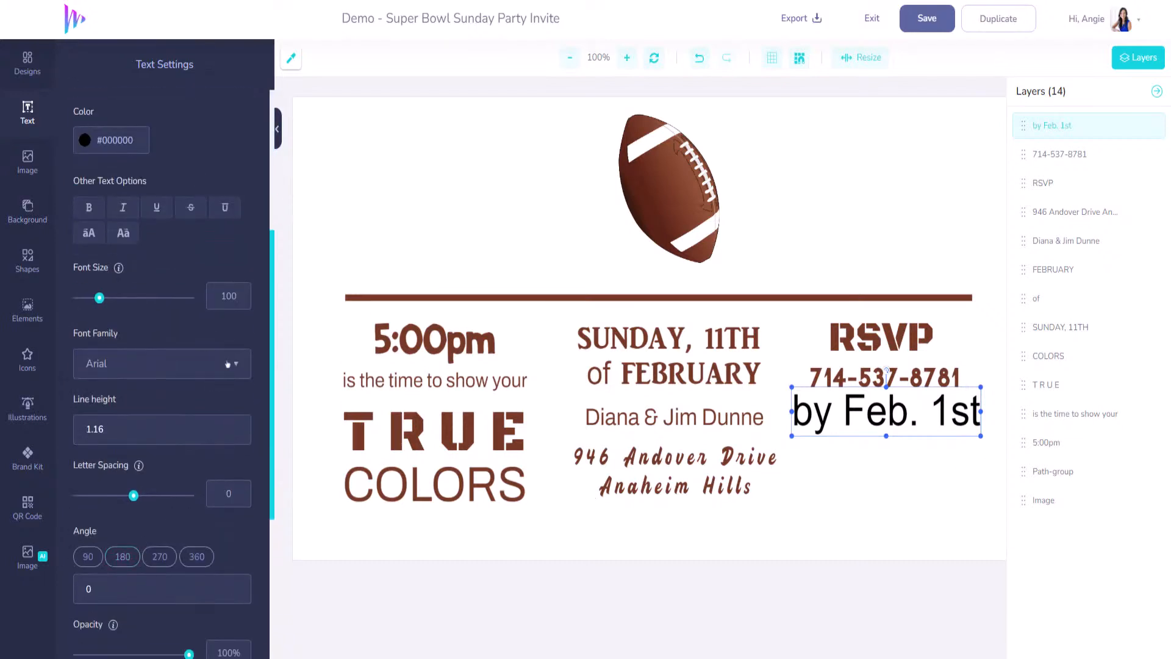
pyautogui.click(227, 364)
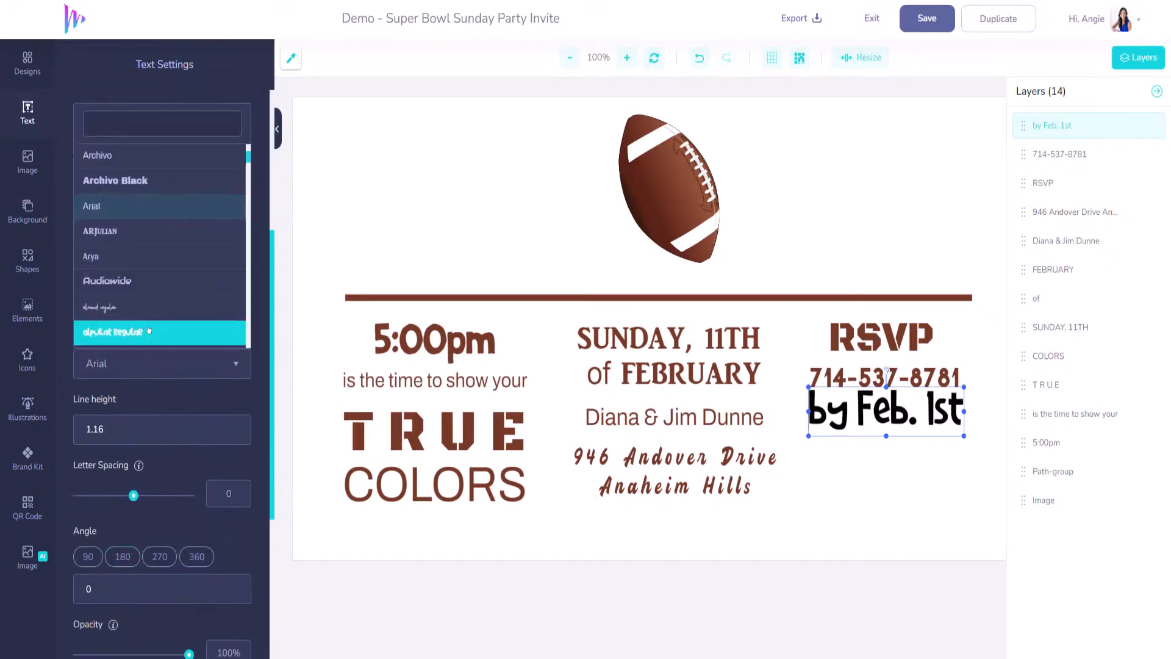
pyautogui.scroll(-3, 153, 311)
pyautogui.scroll(-3, 157, 293)
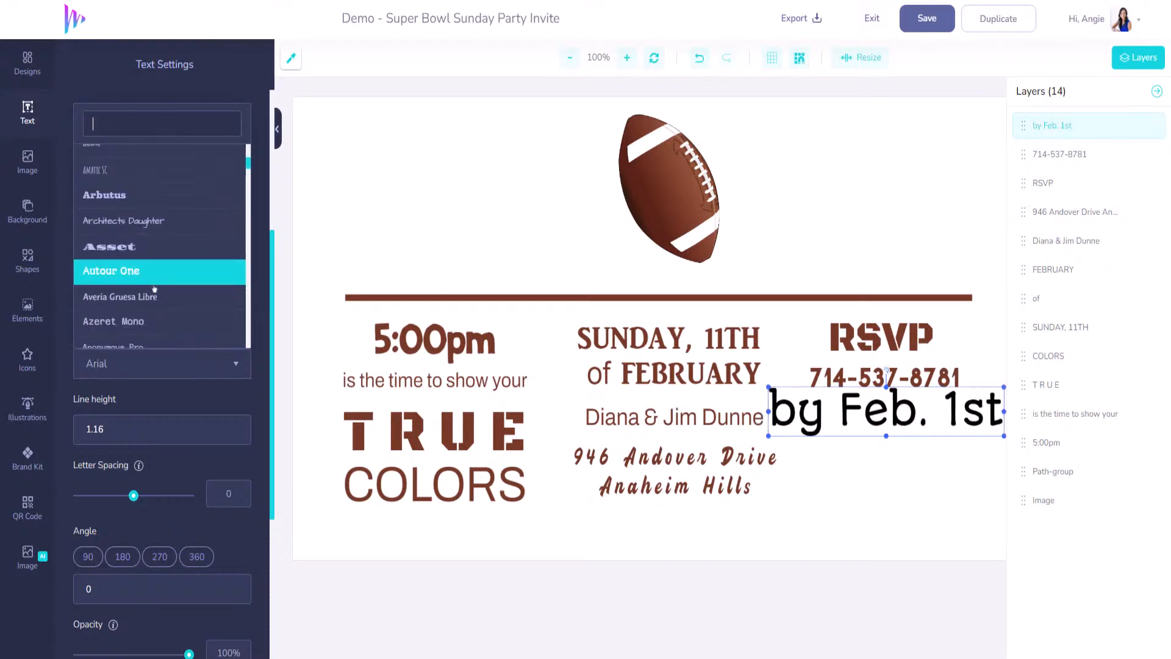
pyautogui.click(155, 299)
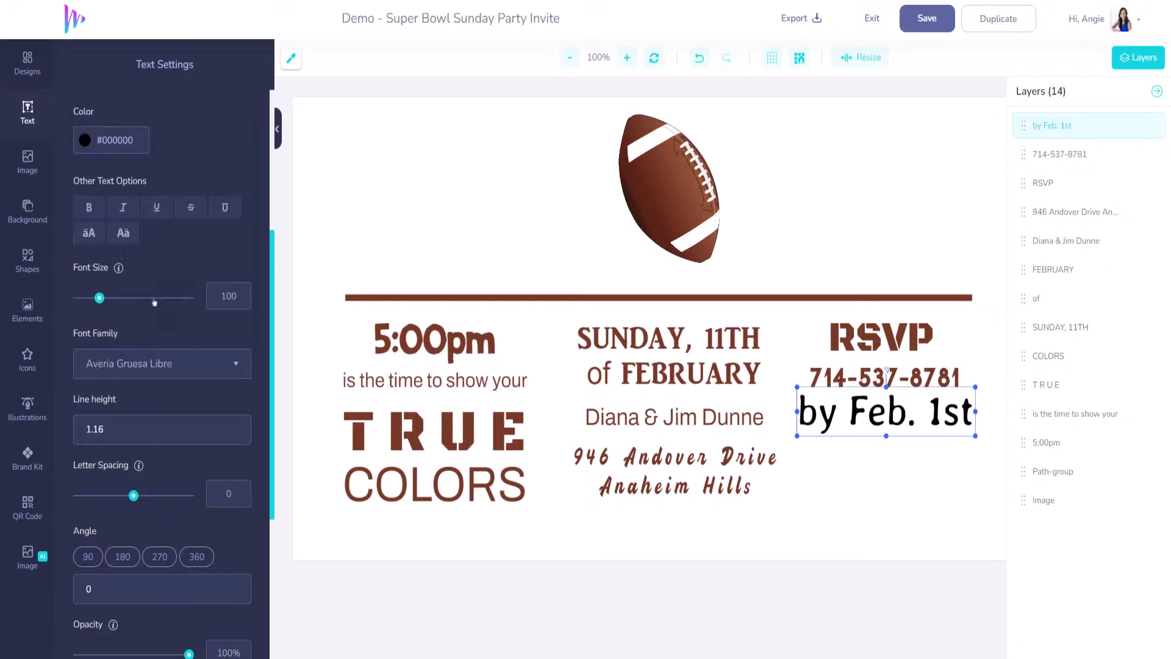
# - Color the line TRUE's brown #763A27, shrink it to size 85, and nudge it lower
pyautogui.click(291, 59)
pyautogui.click(466, 422)
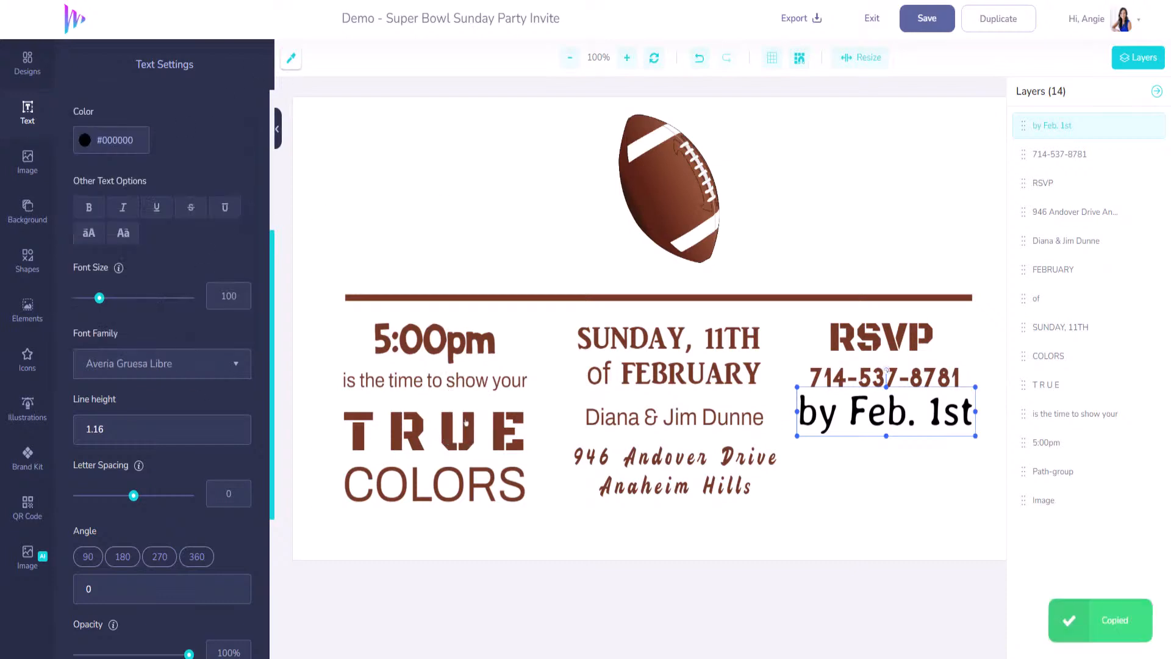
pyautogui.click(141, 143)
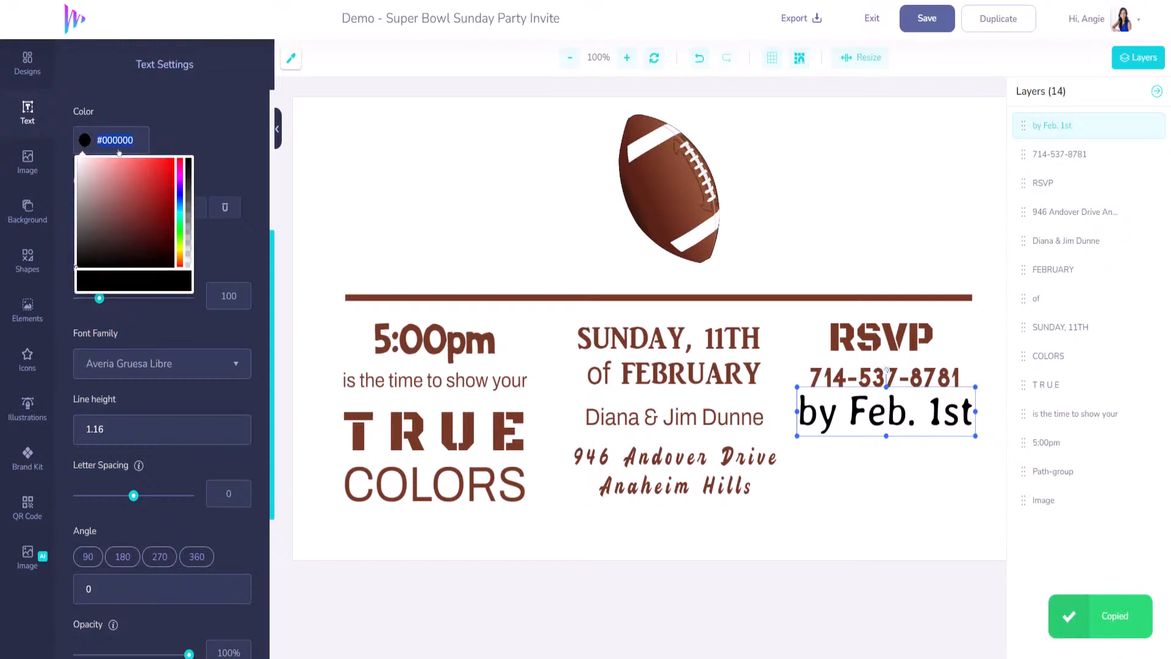
pyautogui.hotkey('ctrl', 'v')
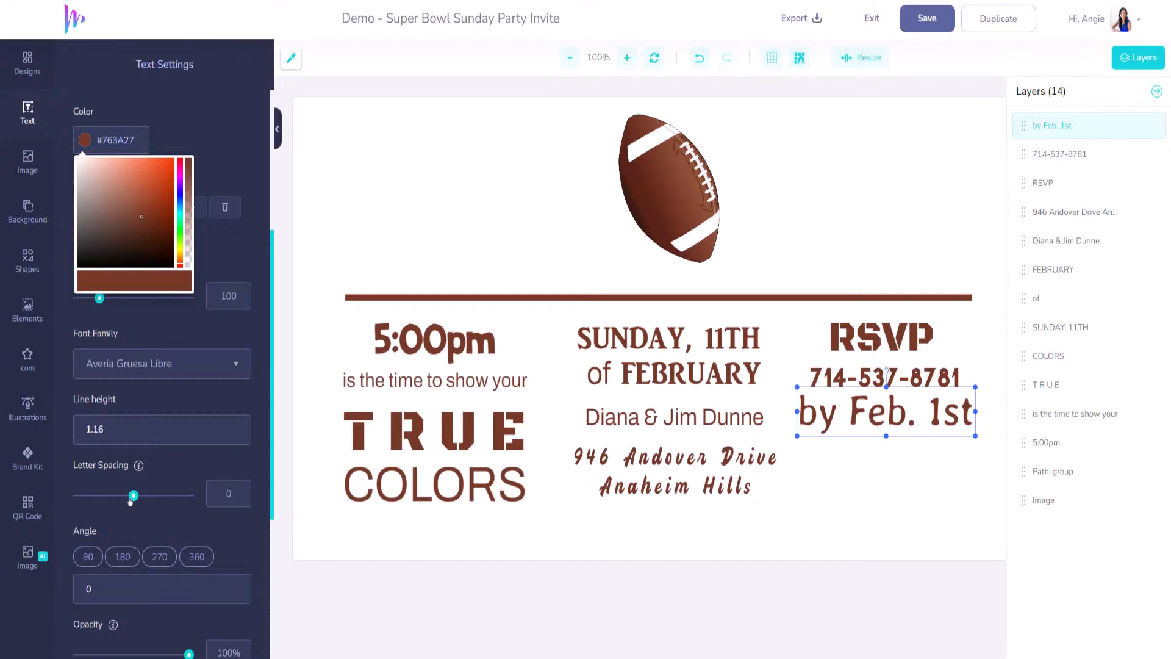
pyautogui.scroll(2, 135, 332)
pyautogui.scroll(2, 135, 332)
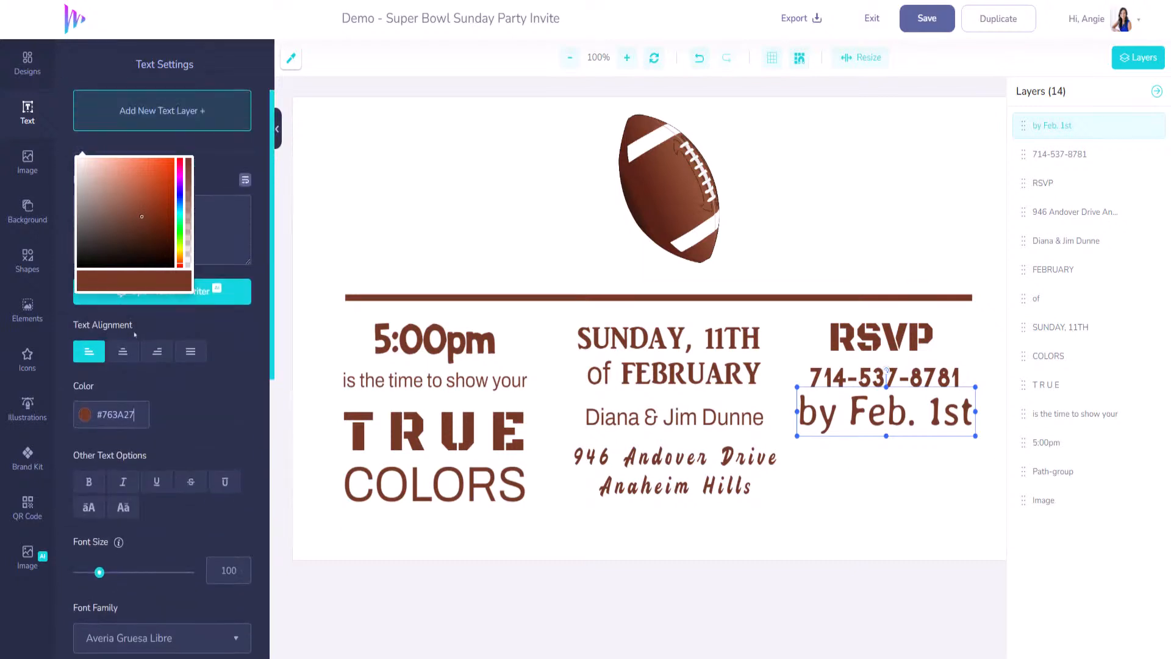
pyautogui.click(229, 366)
pyautogui.moveTo(98, 582); pyautogui.dragTo(96, 580)
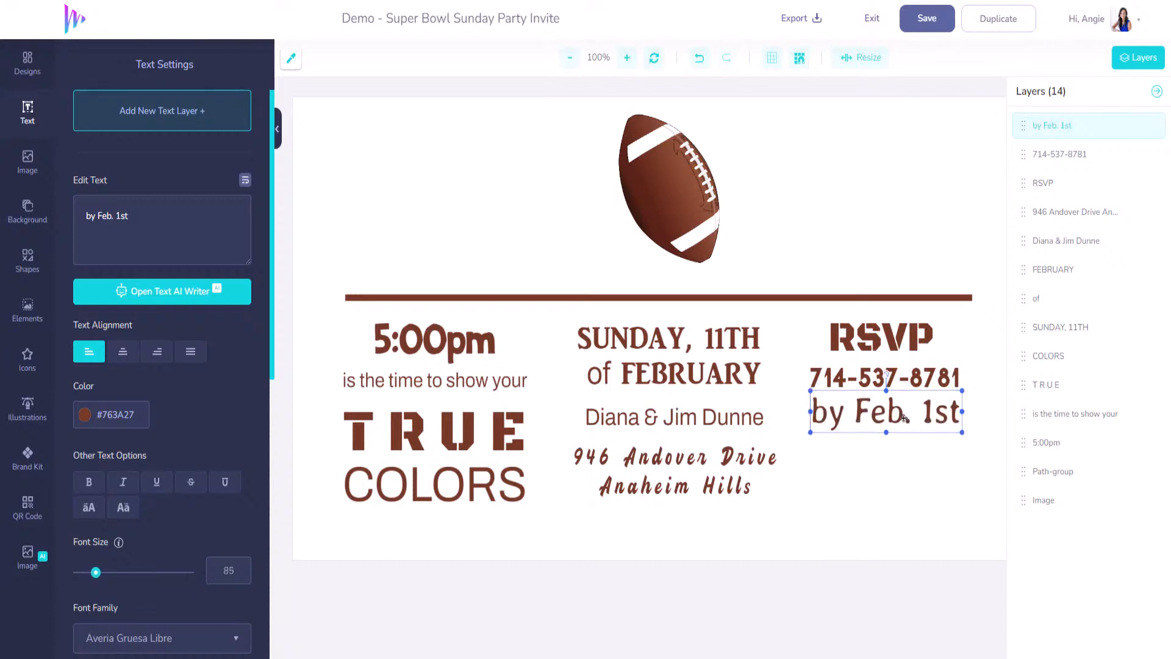
pyautogui.moveTo(905, 417); pyautogui.dragTo(905, 423)
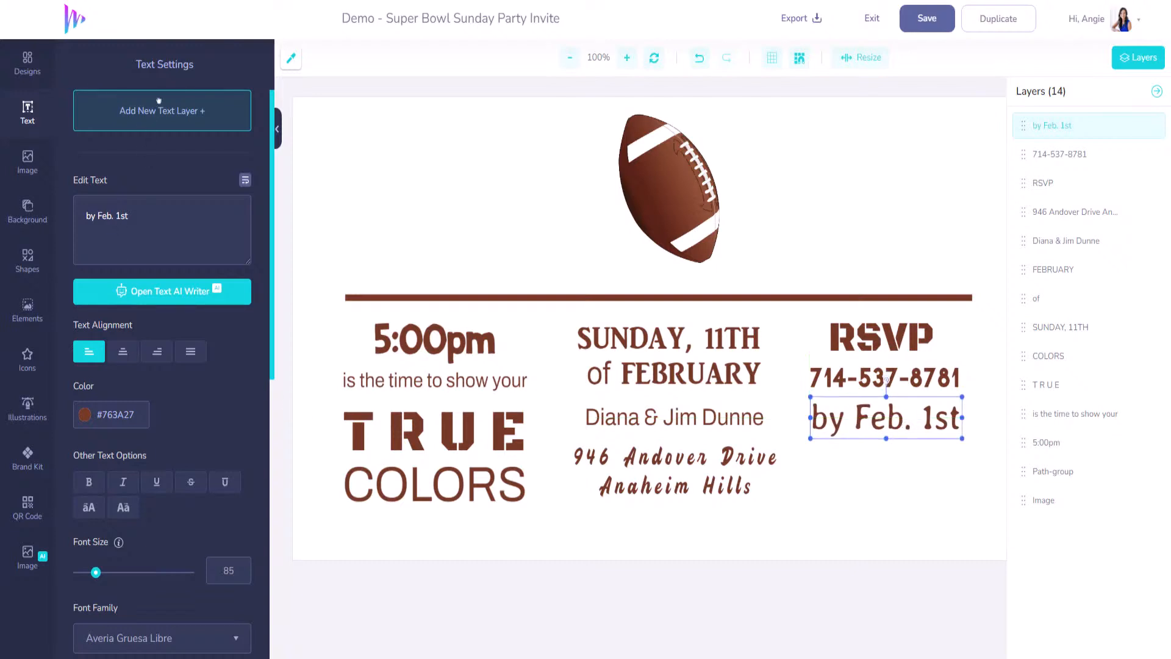
# - Add a two-line text box below 'by Feb. 1st' reading 'Bring a dish to pass & your favorite drink'
pyautogui.click(161, 120)
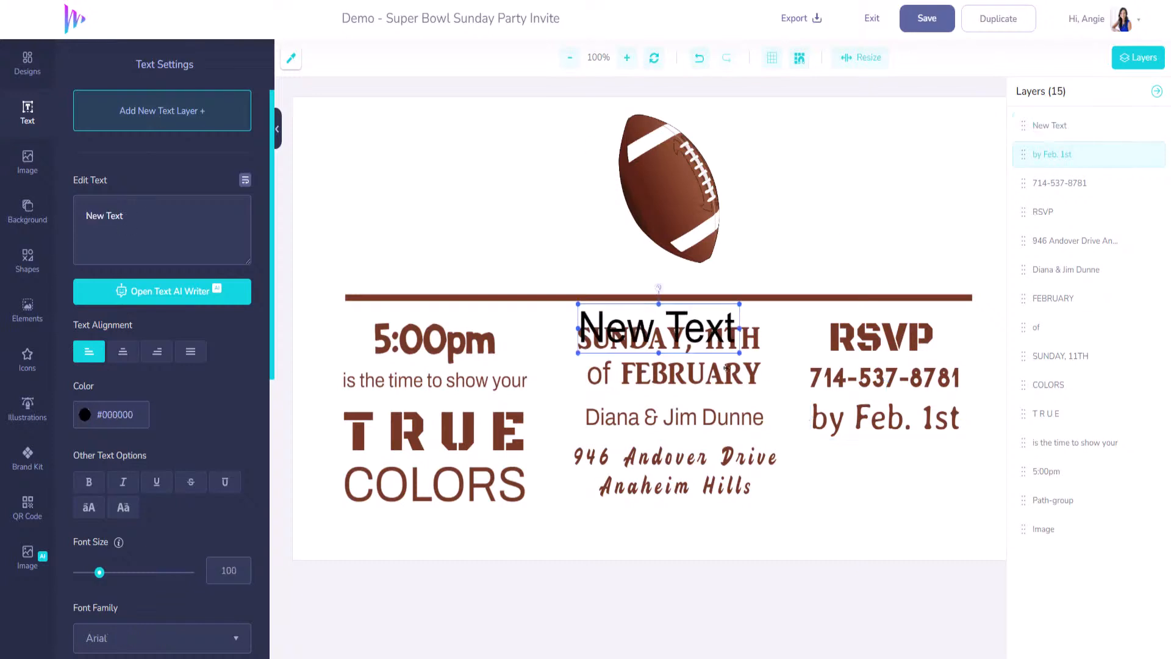
pyautogui.moveTo(668, 333); pyautogui.dragTo(898, 479)
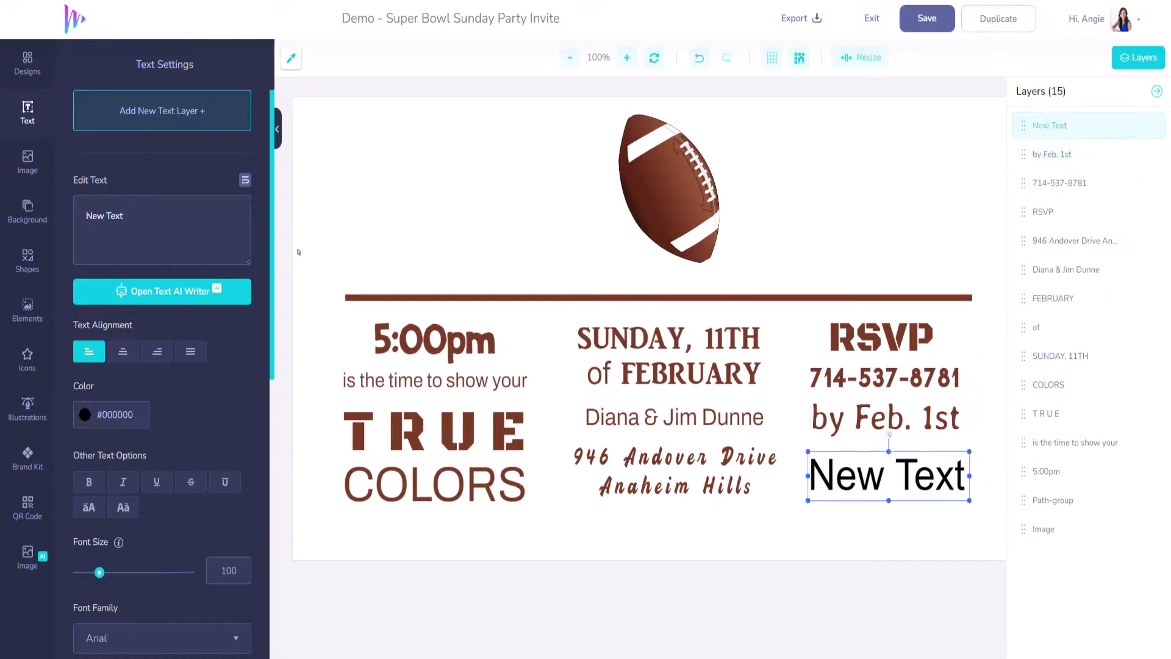
pyautogui.moveTo(171, 213); pyautogui.dragTo(47, 227)
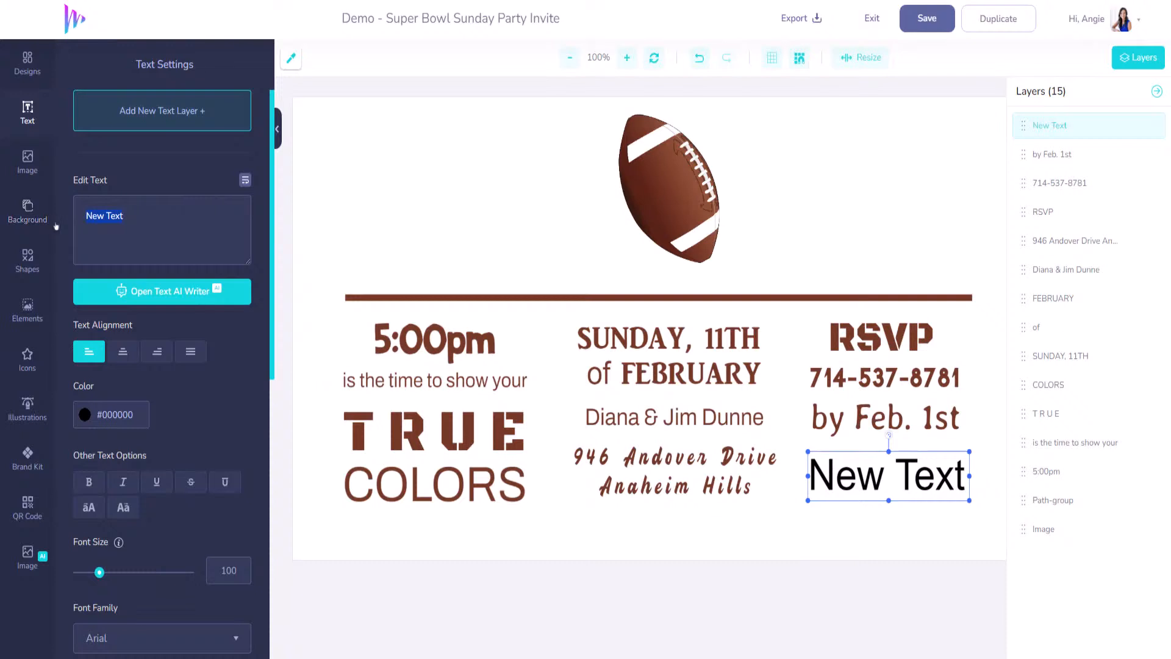
pyautogui.write('Bring a dis')
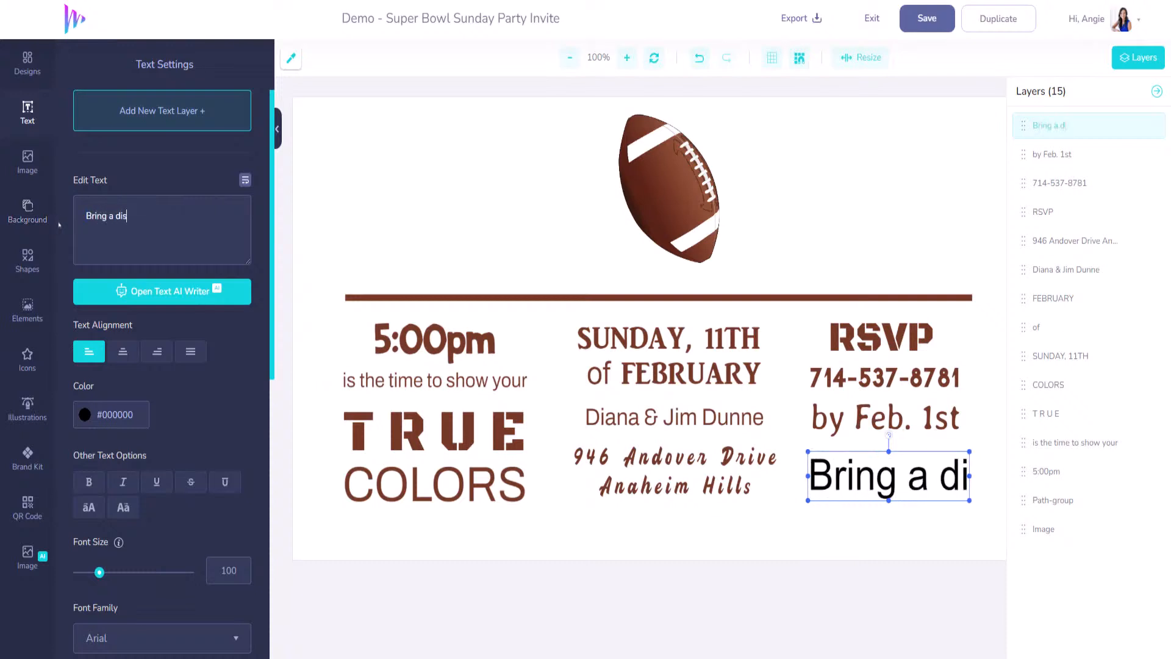
pyautogui.write('h to pass')
pyautogui.press('Return')
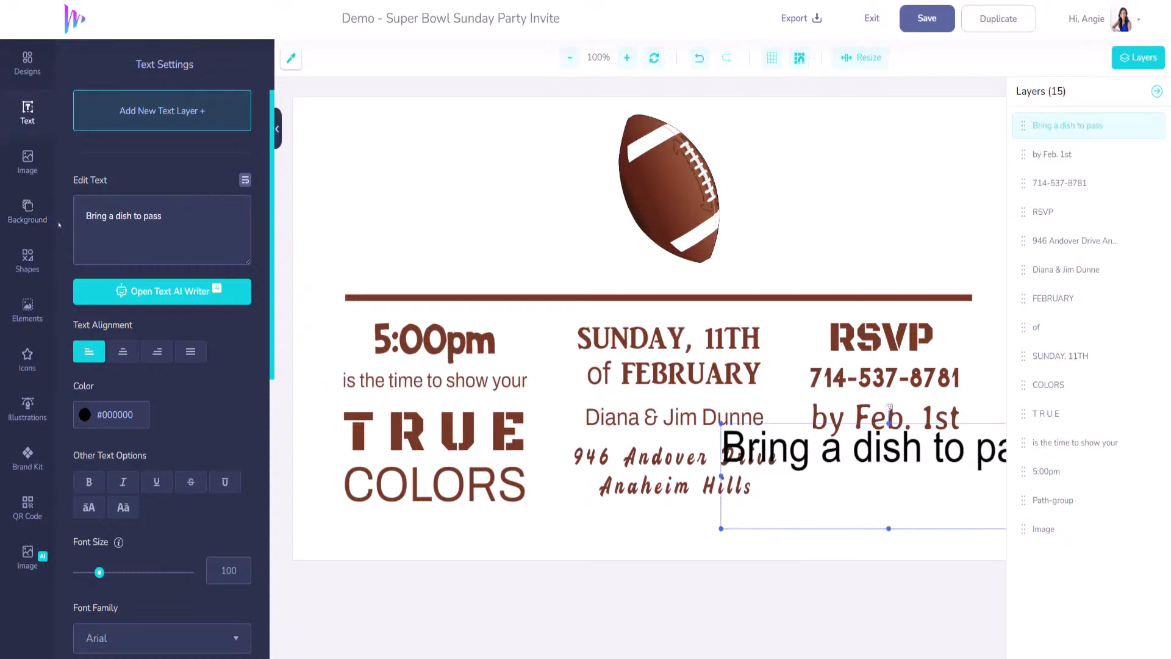
pyautogui.write('& your f')
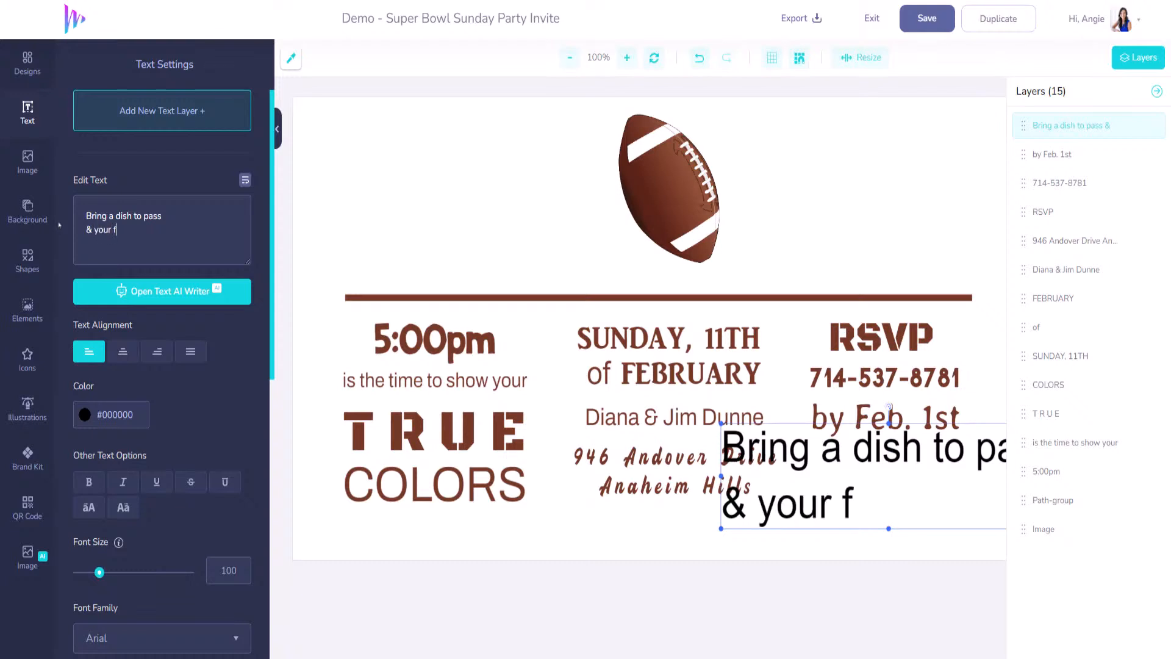
pyautogui.write('avorte d')
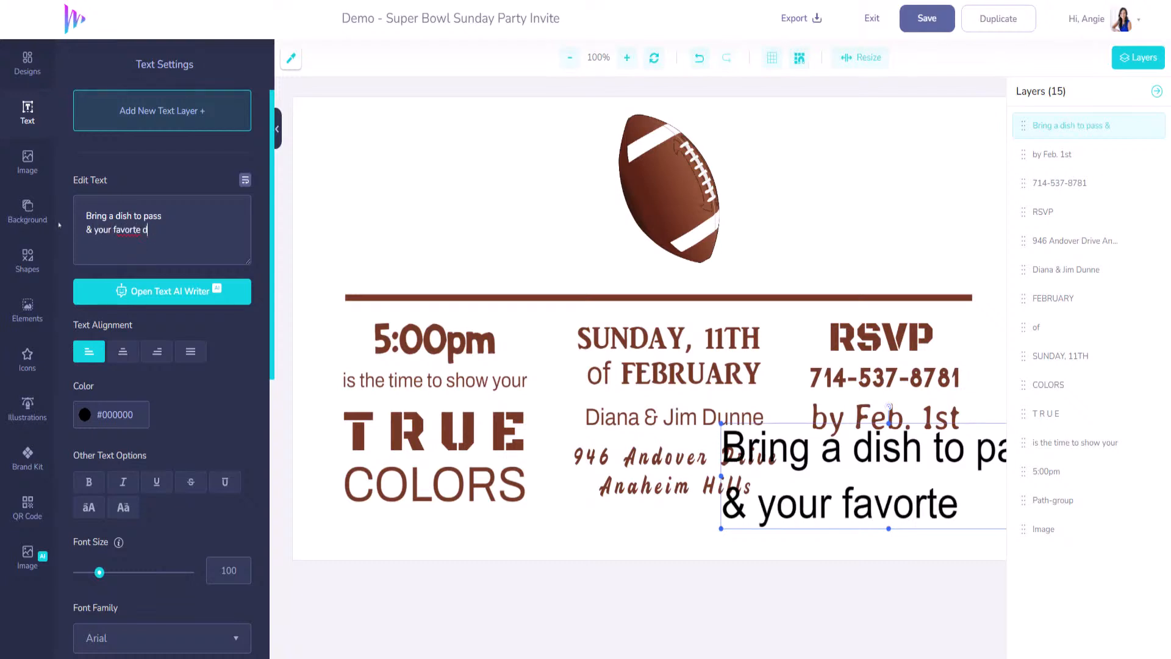
pyautogui.write('rink')
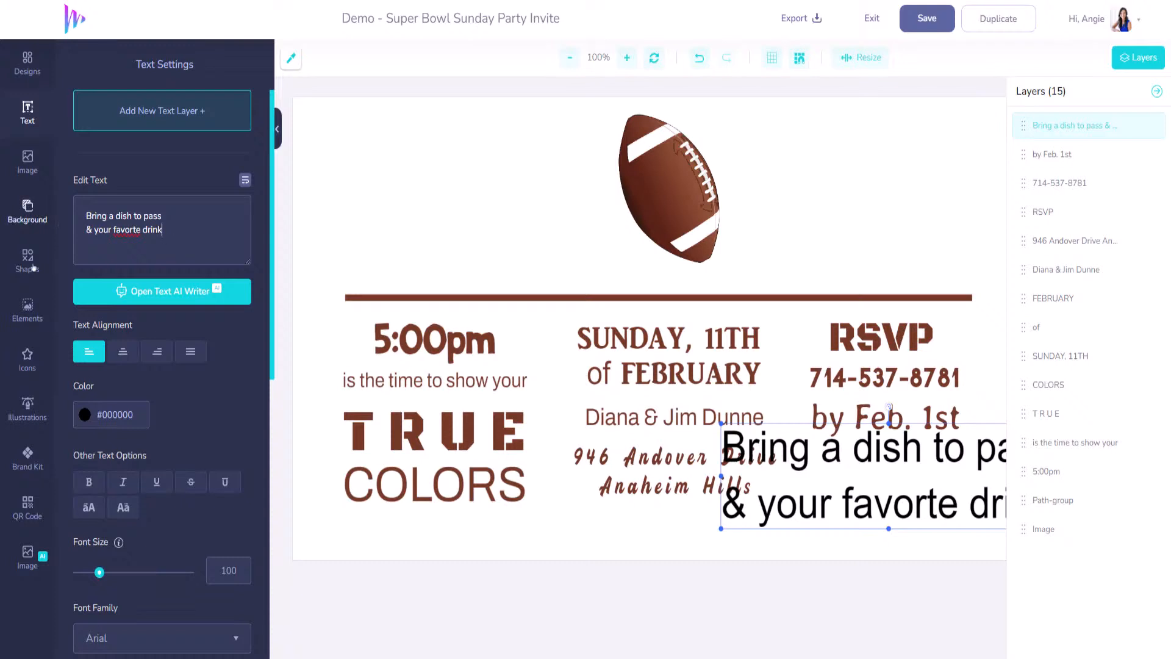
# - Set the dish note in Beth Ellen at size 39
pyautogui.moveTo(100, 574); pyautogui.dragTo(87, 574)
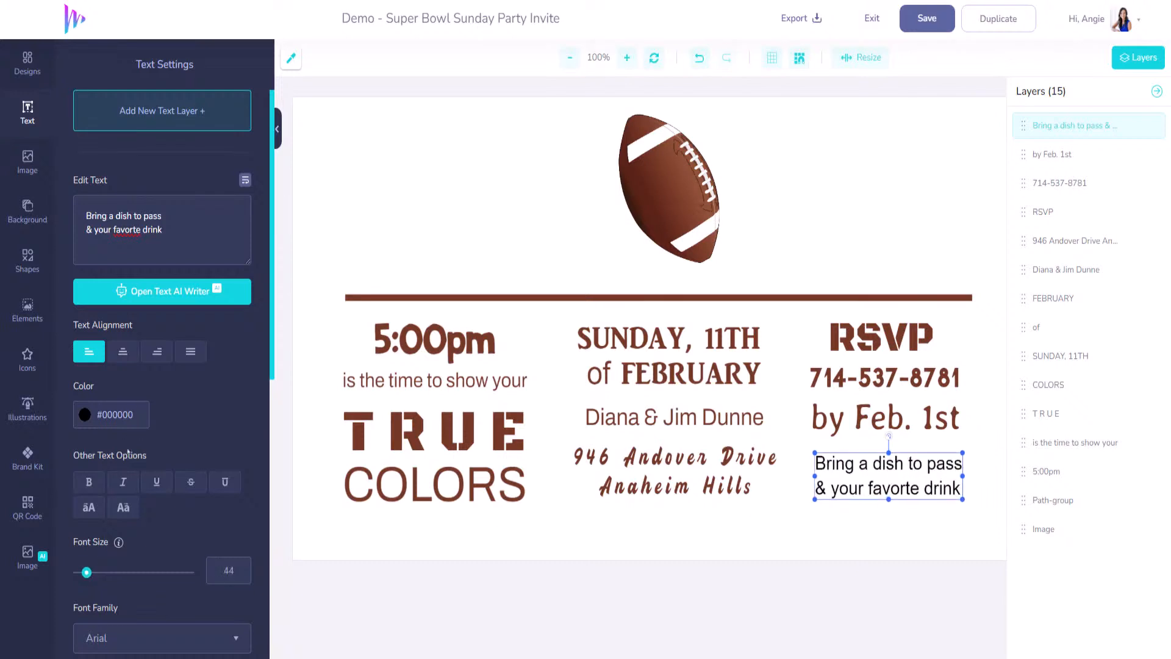
pyautogui.scroll(-3, 172, 553)
pyautogui.click(242, 440)
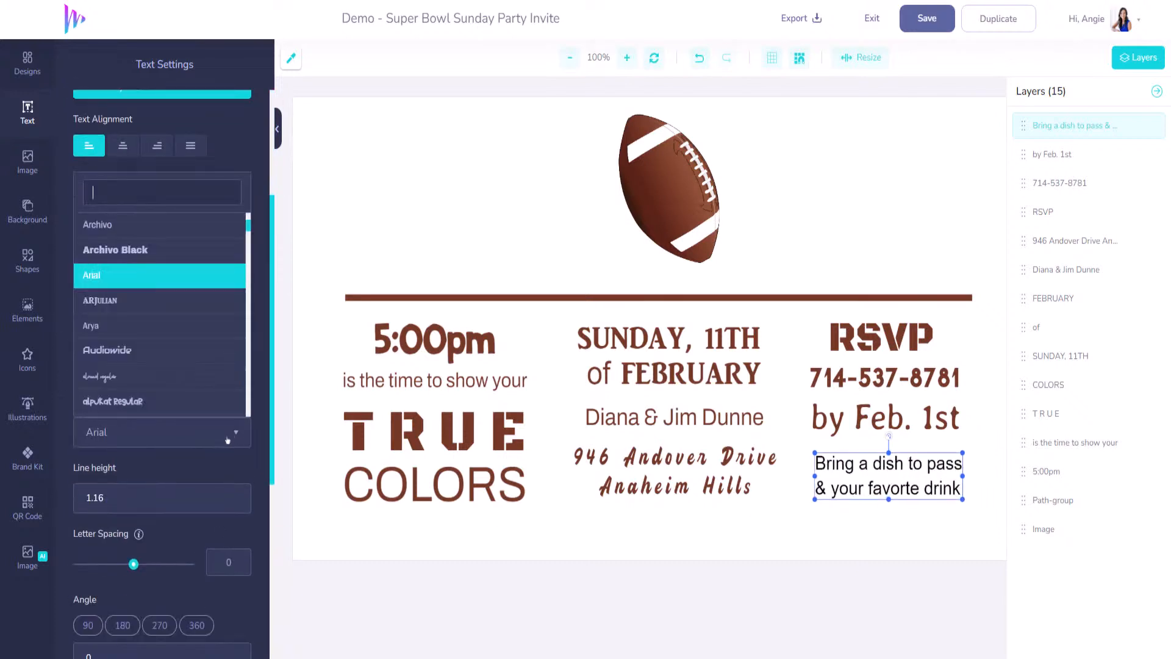
pyautogui.scroll(-1, 177, 339)
pyautogui.scroll(-5, 176, 339)
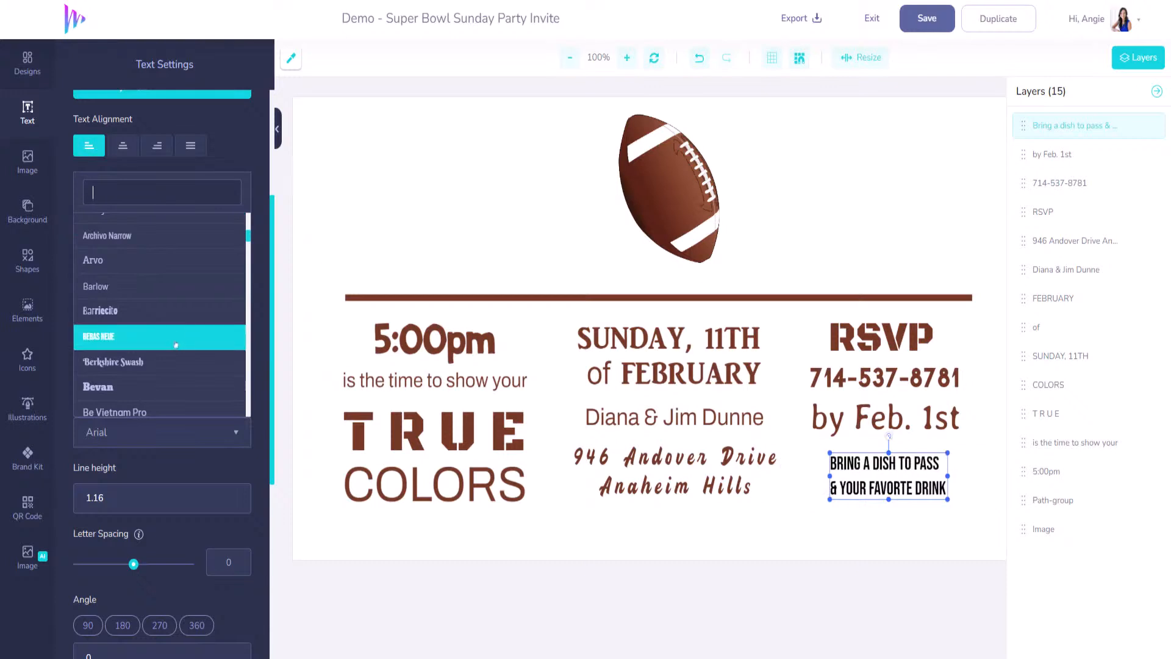
pyautogui.scroll(-2, 177, 363)
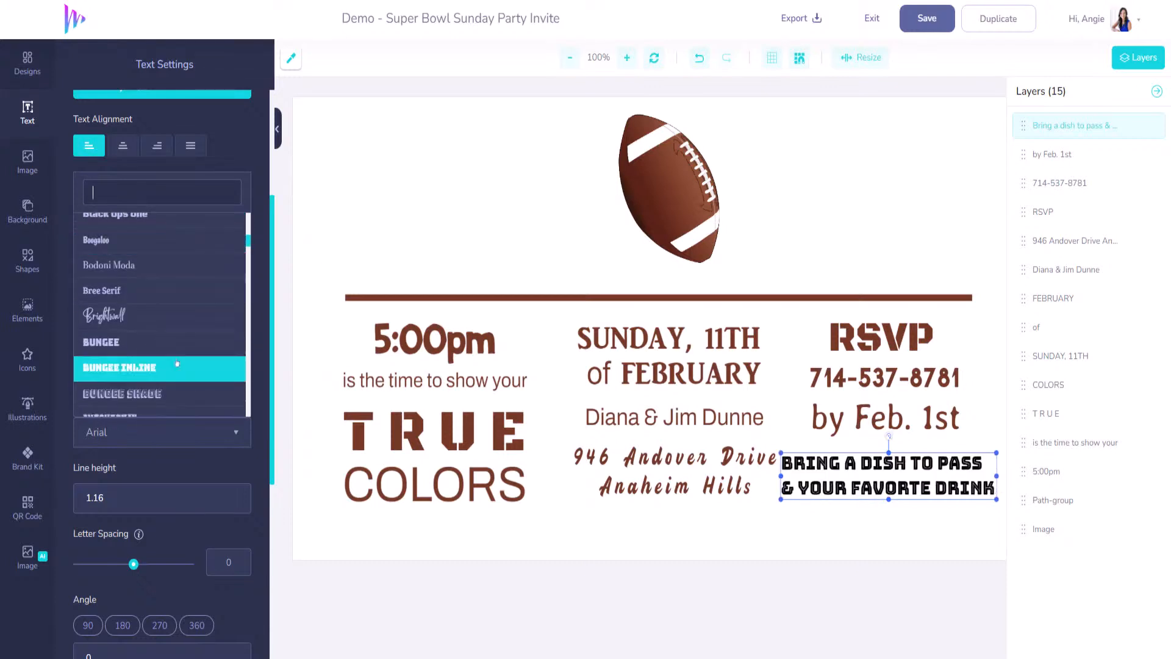
pyautogui.scroll(-4, 175, 321)
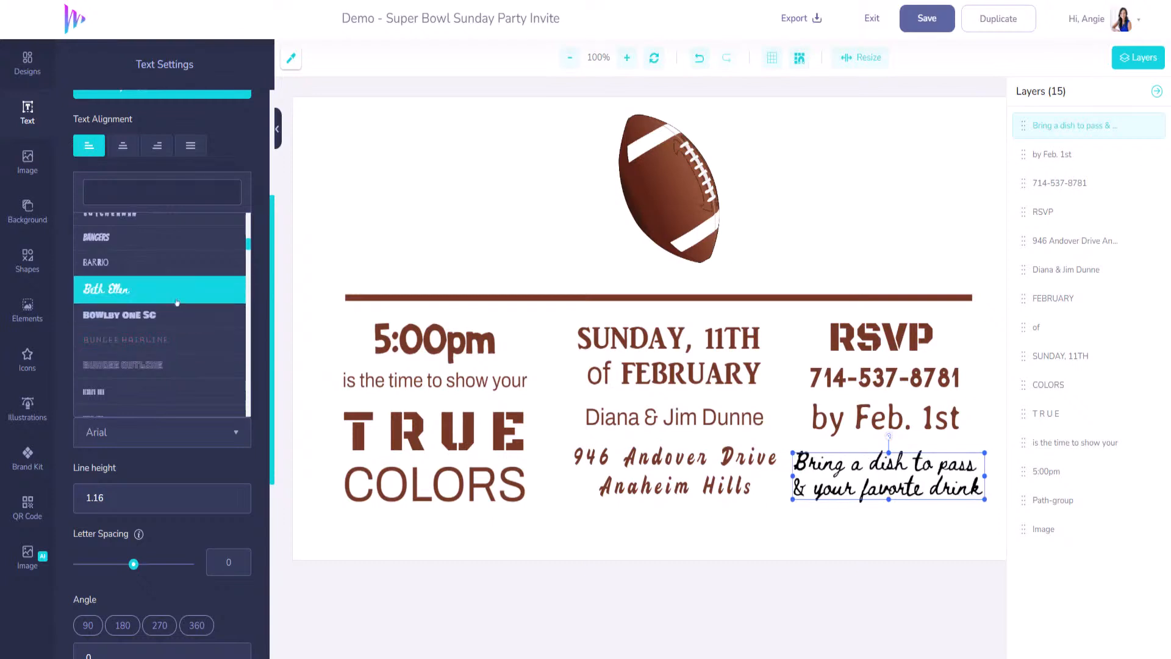
pyautogui.click(177, 302)
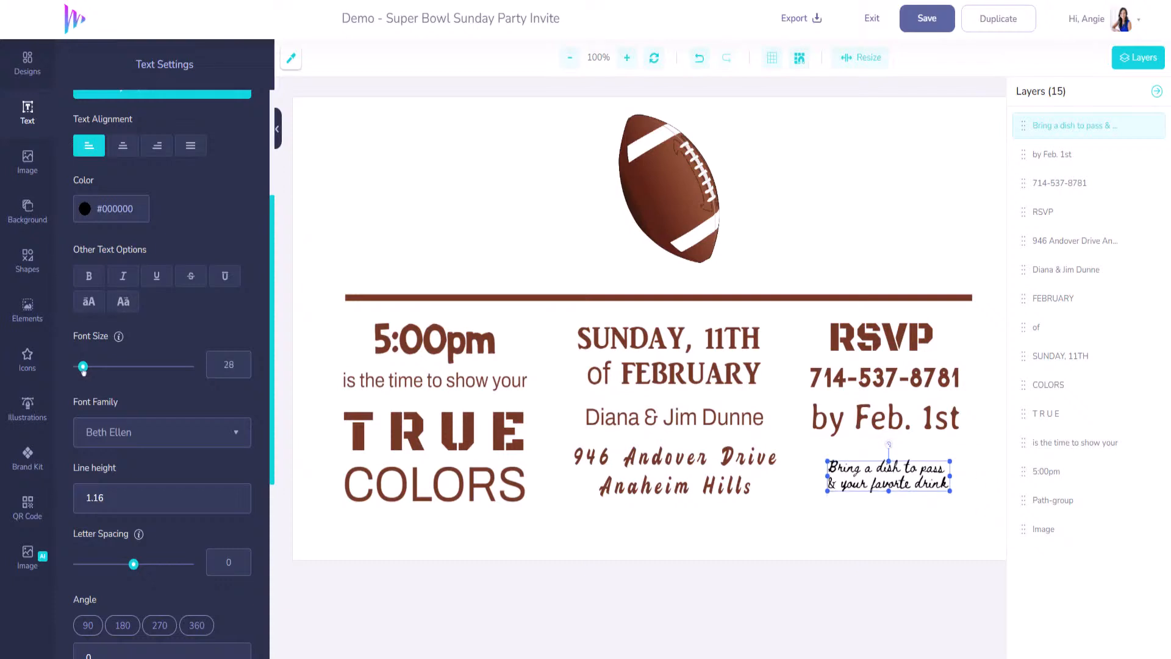
pyautogui.moveTo(86, 366); pyautogui.dragTo(86, 367)
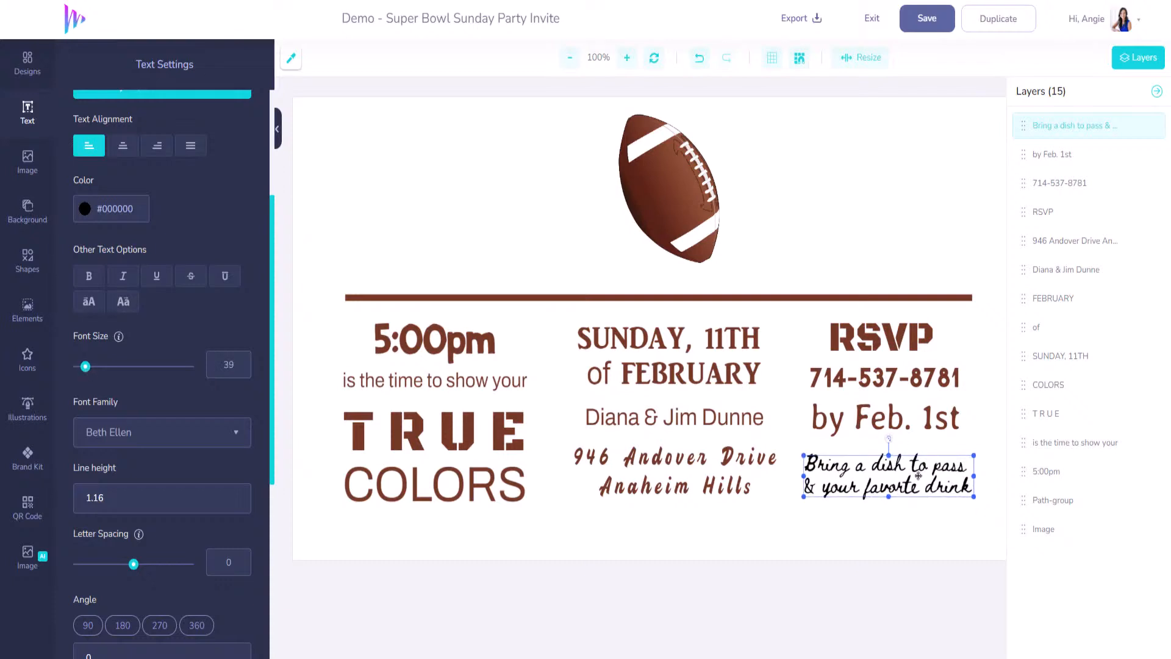
pyautogui.scroll(4, 194, 278)
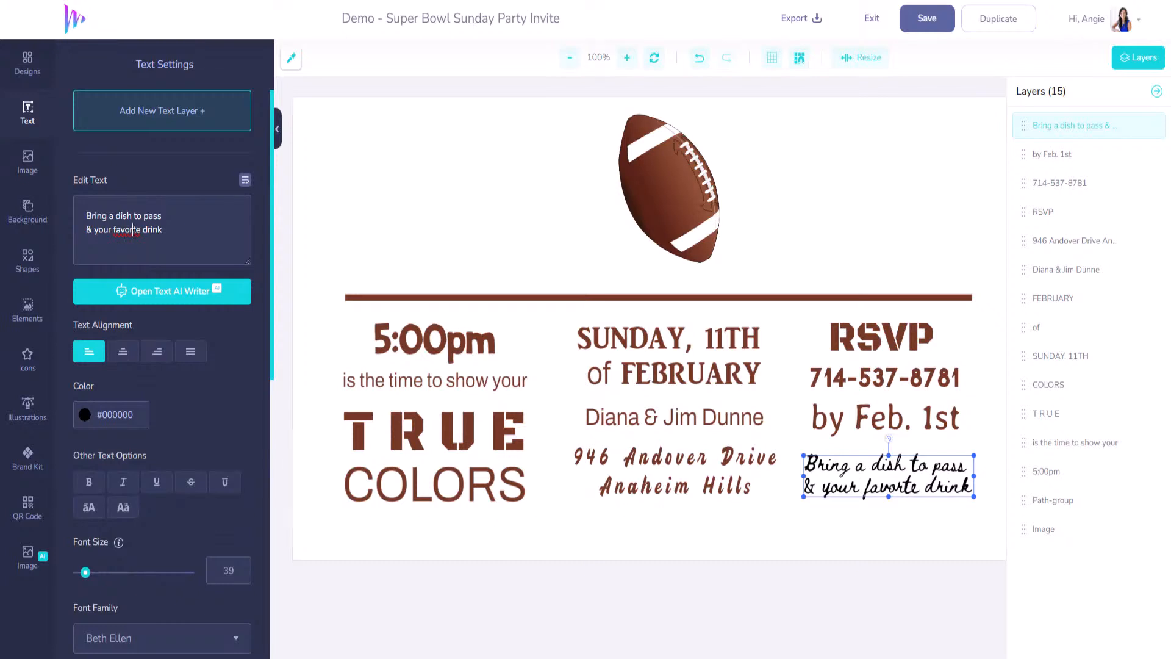
pyautogui.write('i')
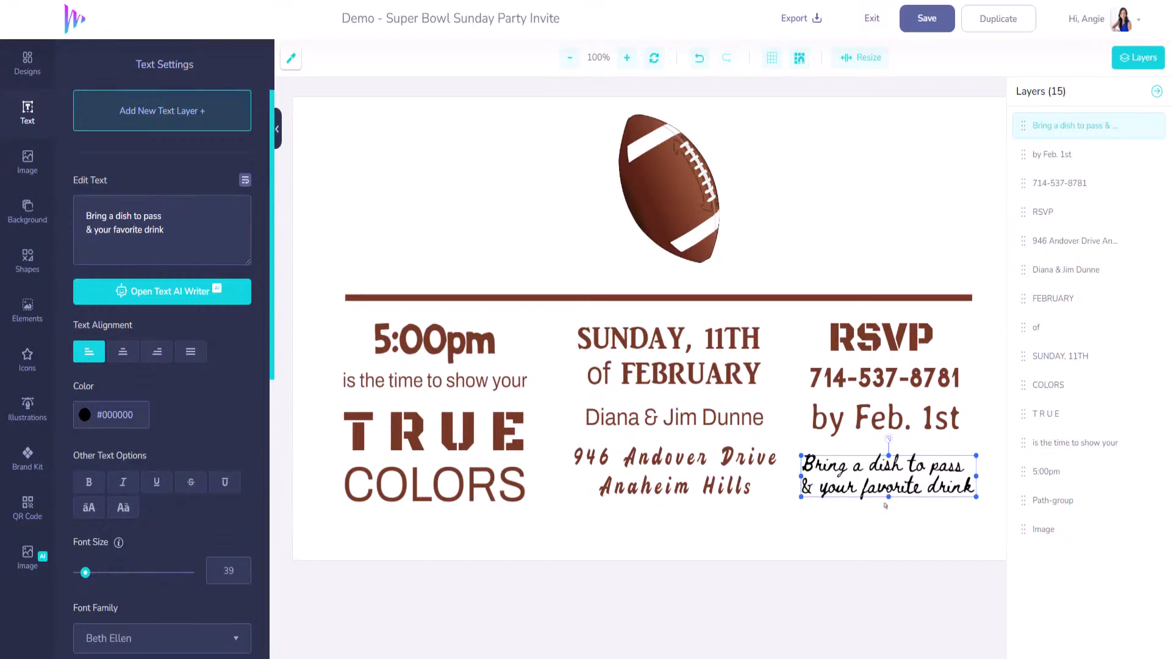
# - Color the dish note brown #763A27 and nudge it right into alignment
pyautogui.click(292, 65)
pyautogui.click(397, 422)
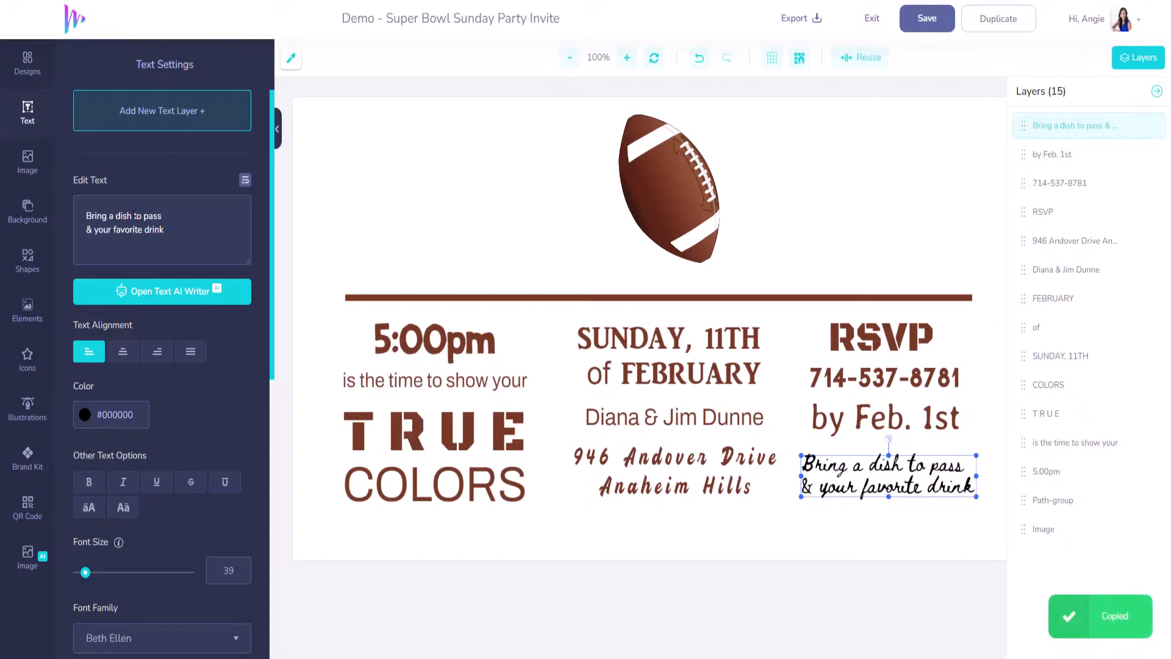
pyautogui.click(131, 416)
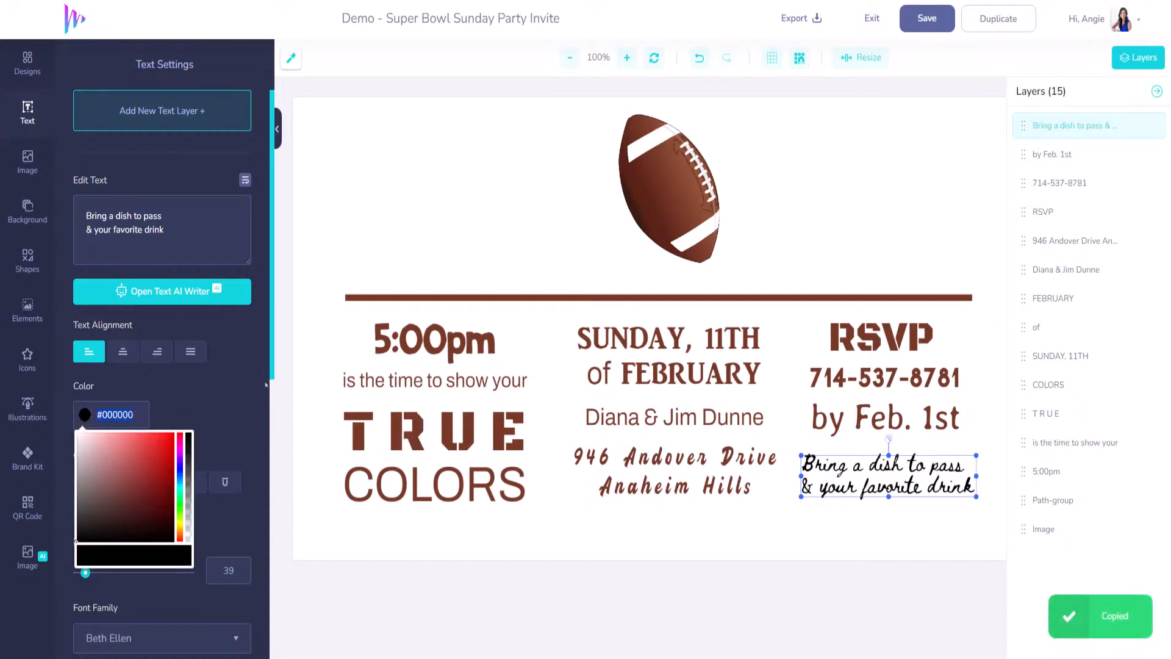
pyautogui.hotkey('ctrl', 'v')
pyautogui.moveTo(907, 486); pyautogui.dragTo(914, 484)
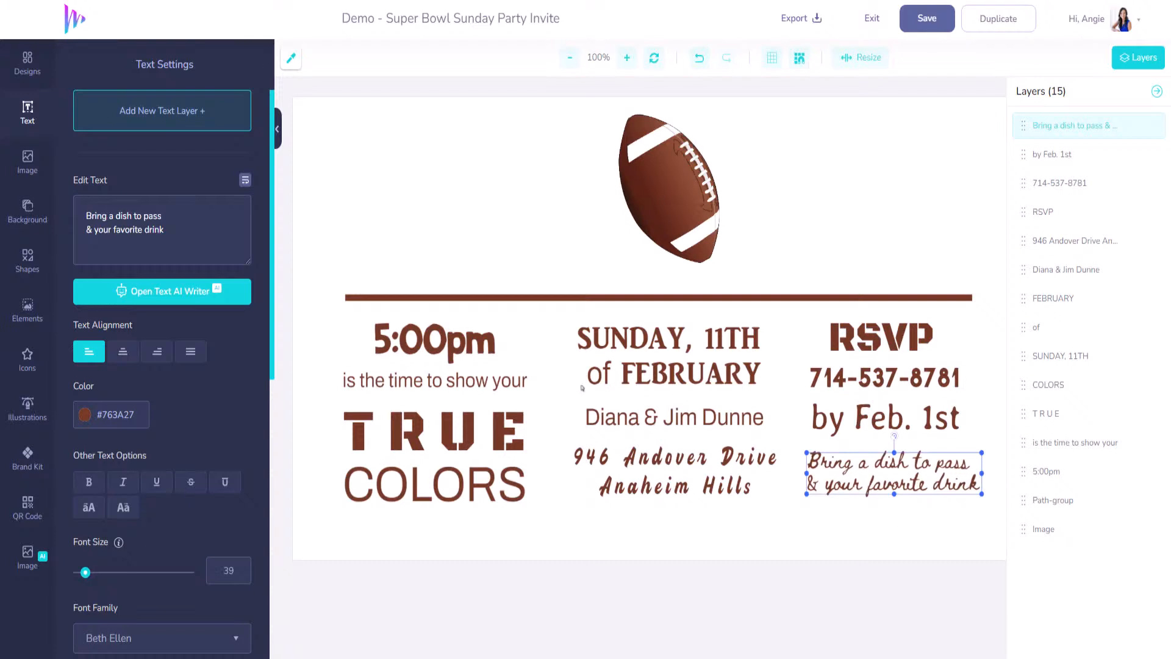
pyautogui.click(25, 267)
# - Add a plain line shape to the invite, discarding a decorative divider first
pyautogui.scroll(-8, 181, 366)
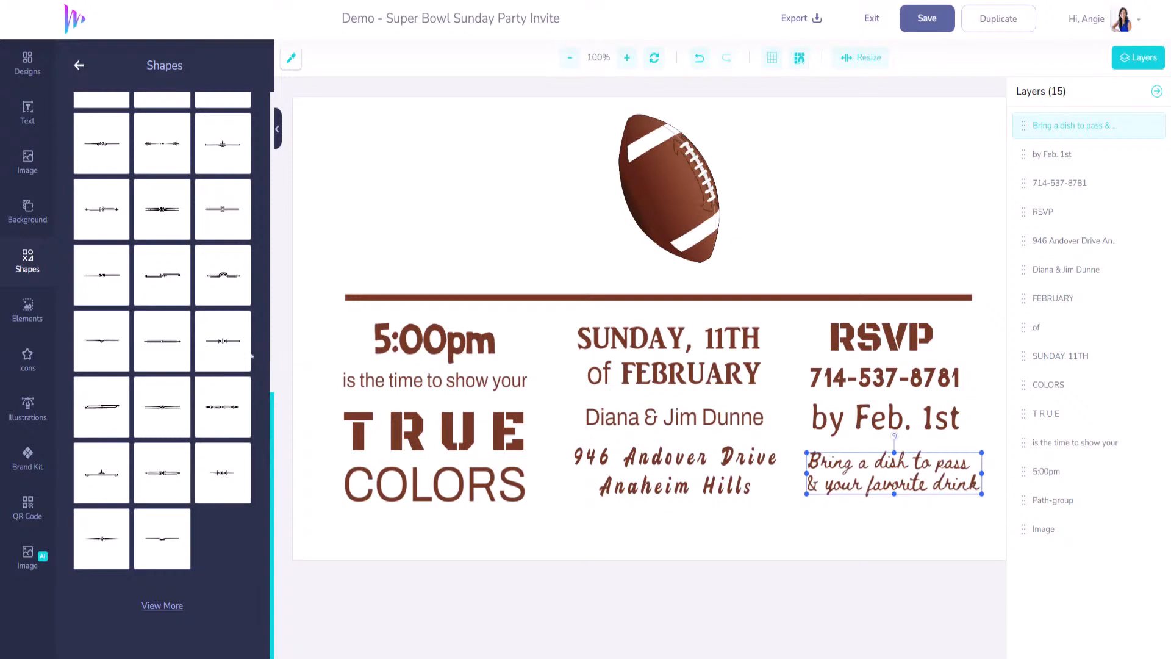
pyautogui.click(226, 343)
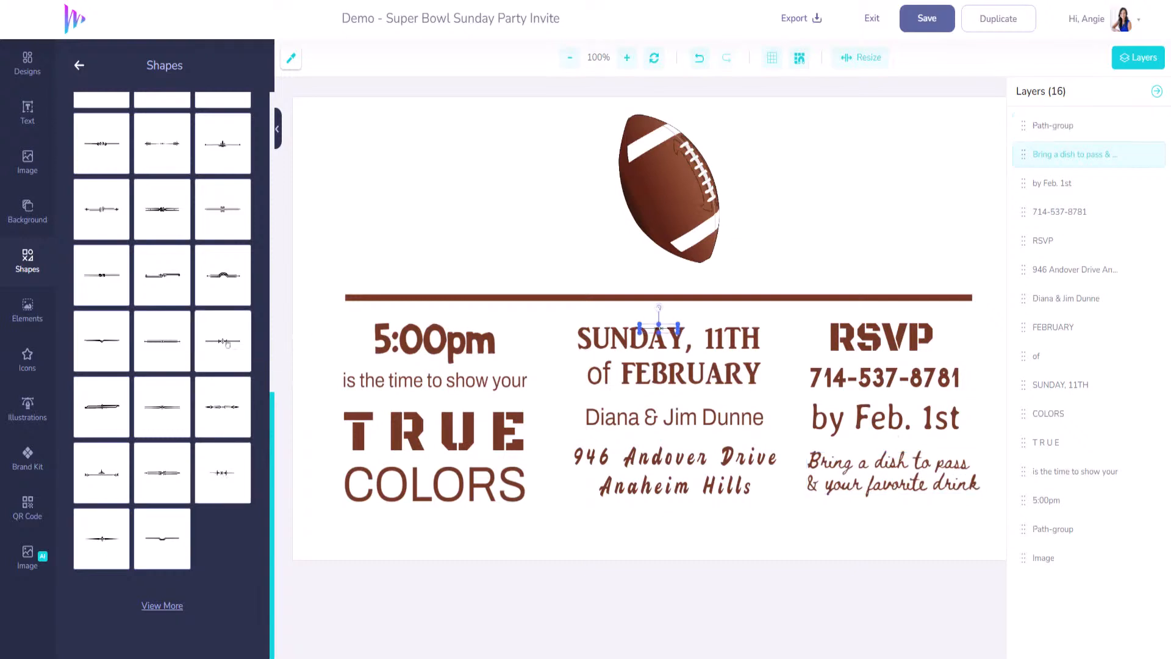
pyautogui.press('Delete')
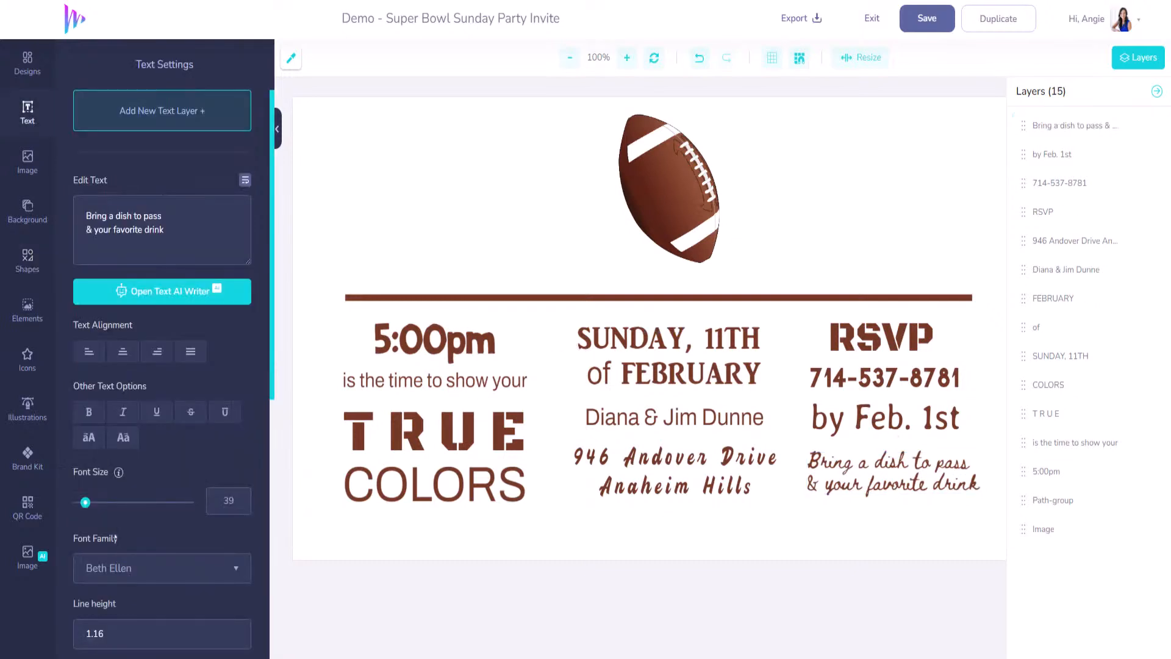
pyautogui.click(28, 261)
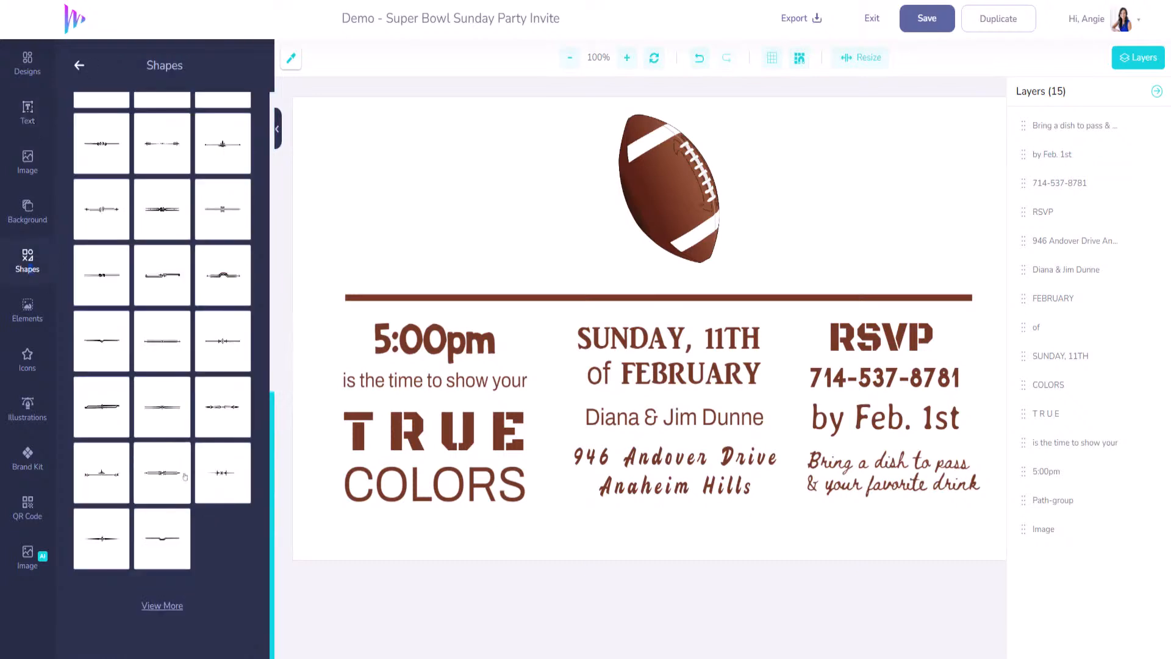
pyautogui.click(94, 534)
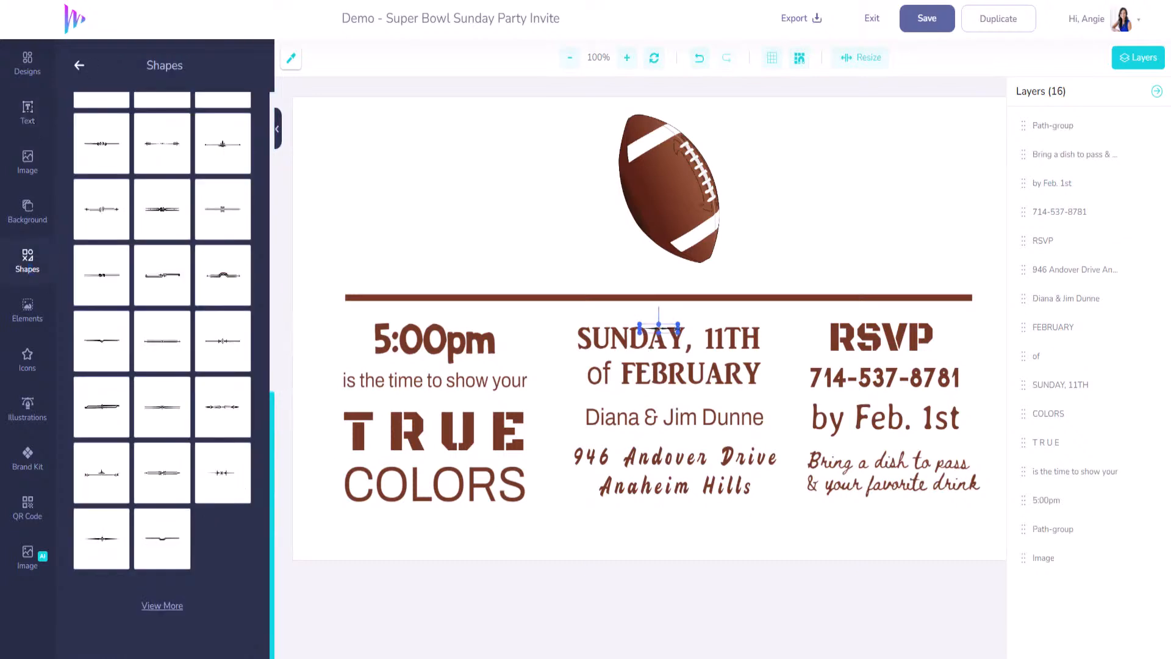
# - Rotate the line to 89°, shorten it, and position it between the left and middle columns
pyautogui.moveTo(678, 327); pyautogui.dragTo(819, 329)
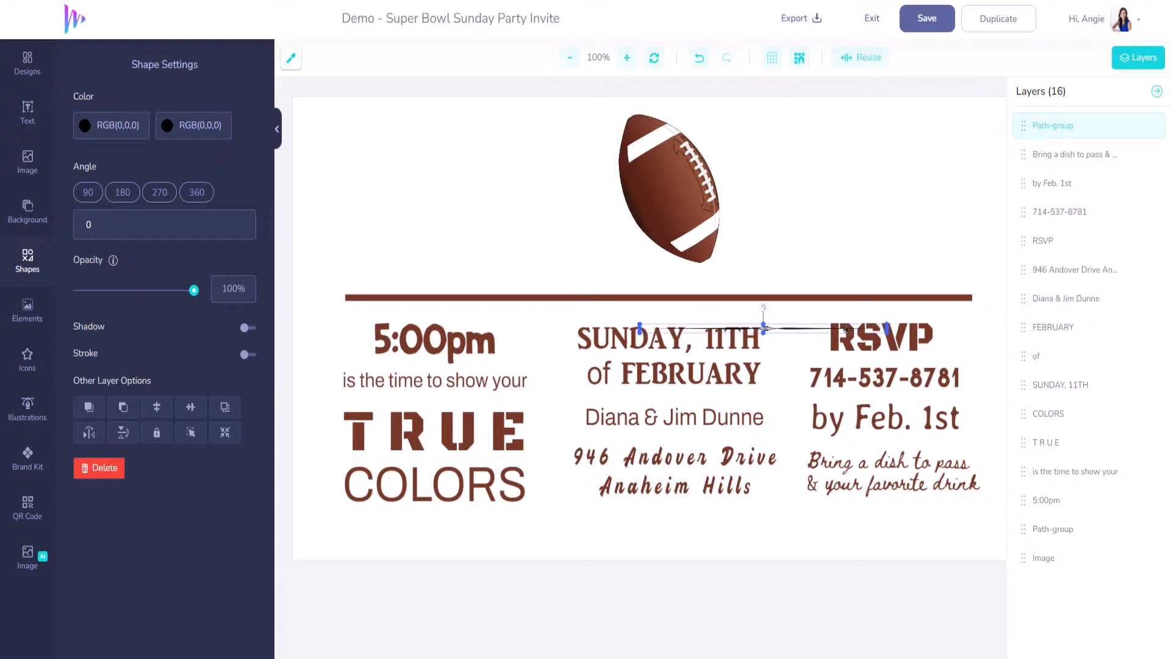
pyautogui.moveTo(766, 321); pyautogui.dragTo(602, 391)
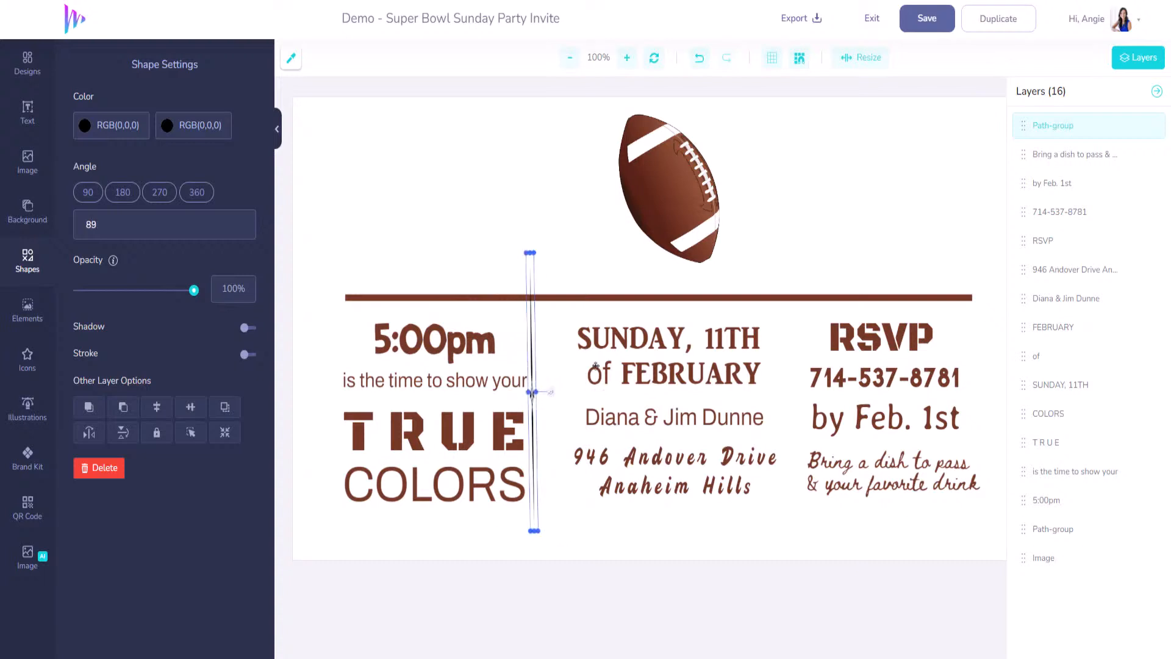
pyautogui.moveTo(530, 254); pyautogui.dragTo(531, 317)
pyautogui.moveTo(530, 381); pyautogui.dragTo(547, 370)
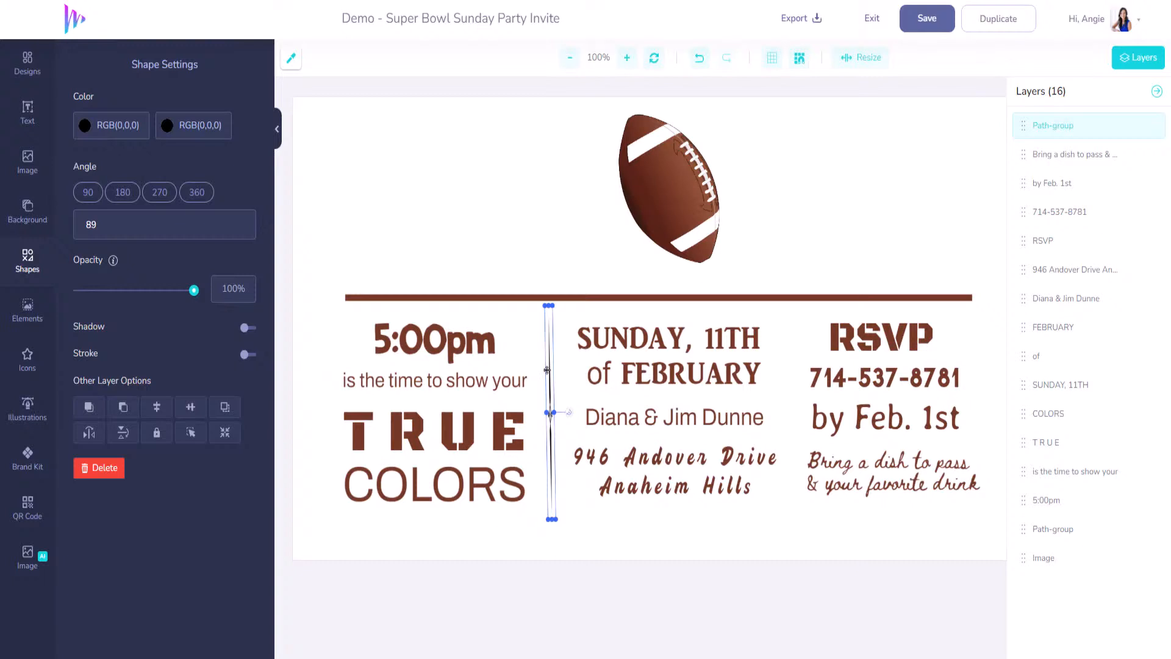
# - Paste a copy of the divider before the RSVP column and color it green RGB(49,131,37)
pyautogui.hotkey('ctrl', 'v')
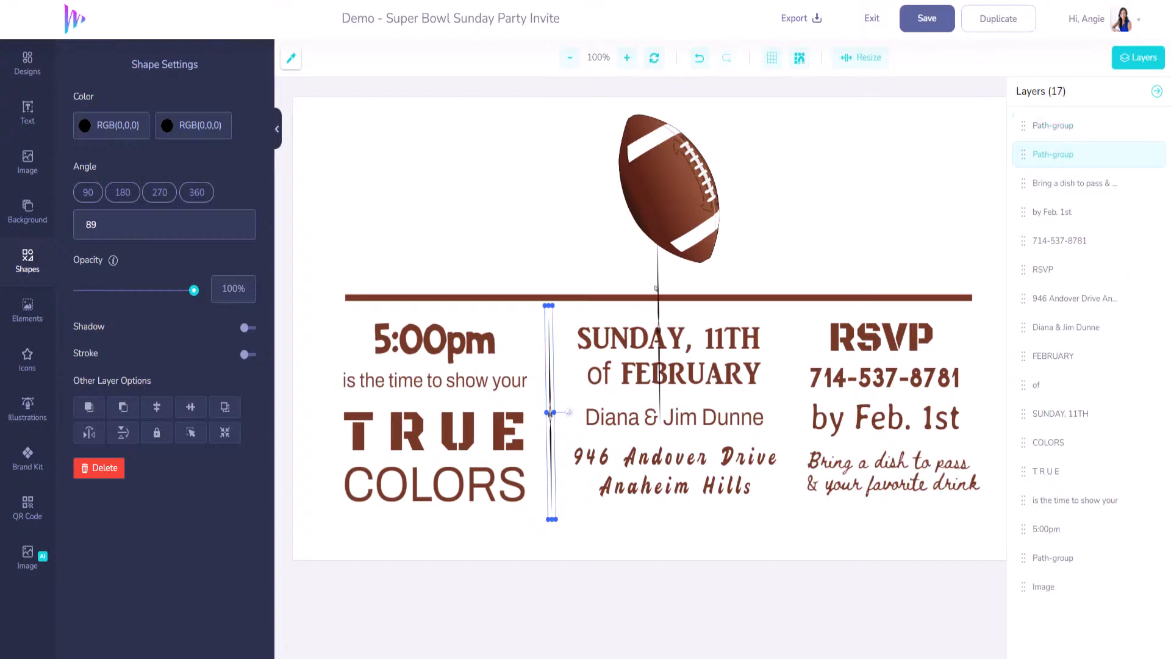
pyautogui.moveTo(657, 287); pyautogui.dragTo(791, 371)
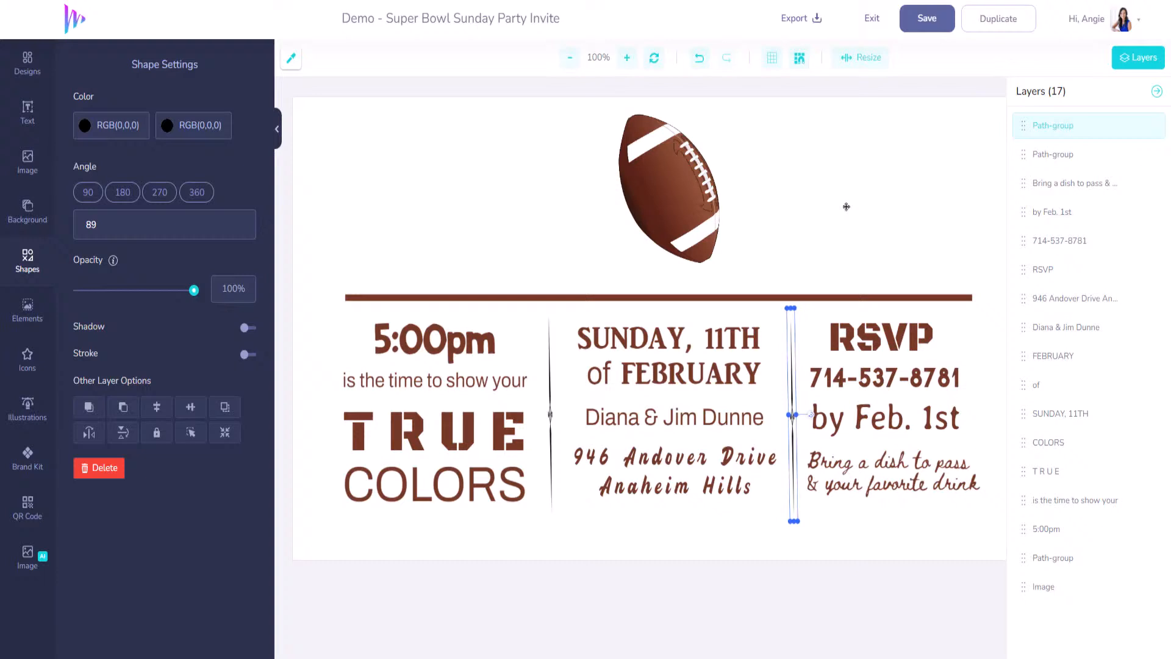
pyautogui.click(170, 128)
pyautogui.click(262, 215)
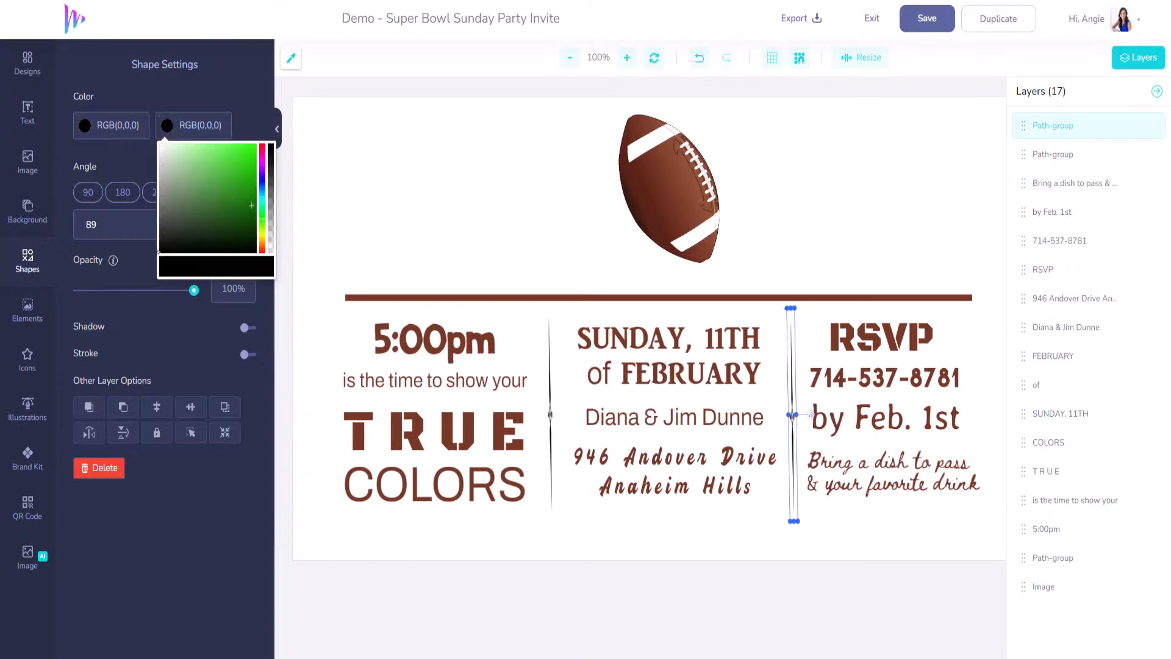
pyautogui.click(236, 199)
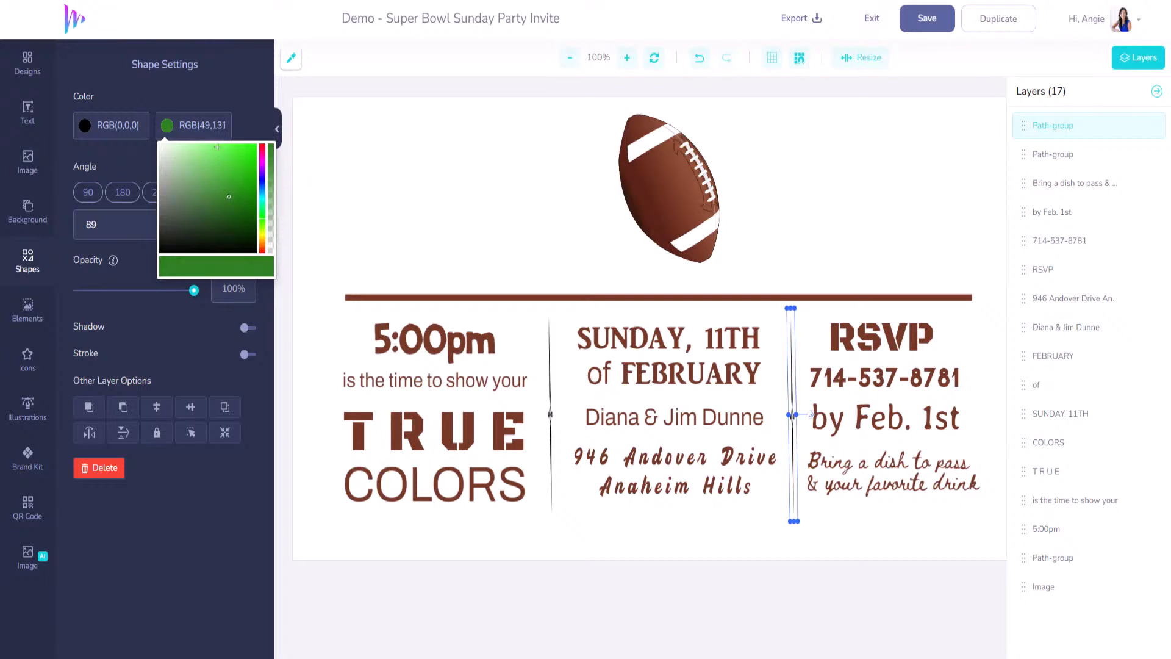
pyautogui.moveTo(183, 130); pyautogui.dragTo(341, 132)
pyautogui.click(96, 127)
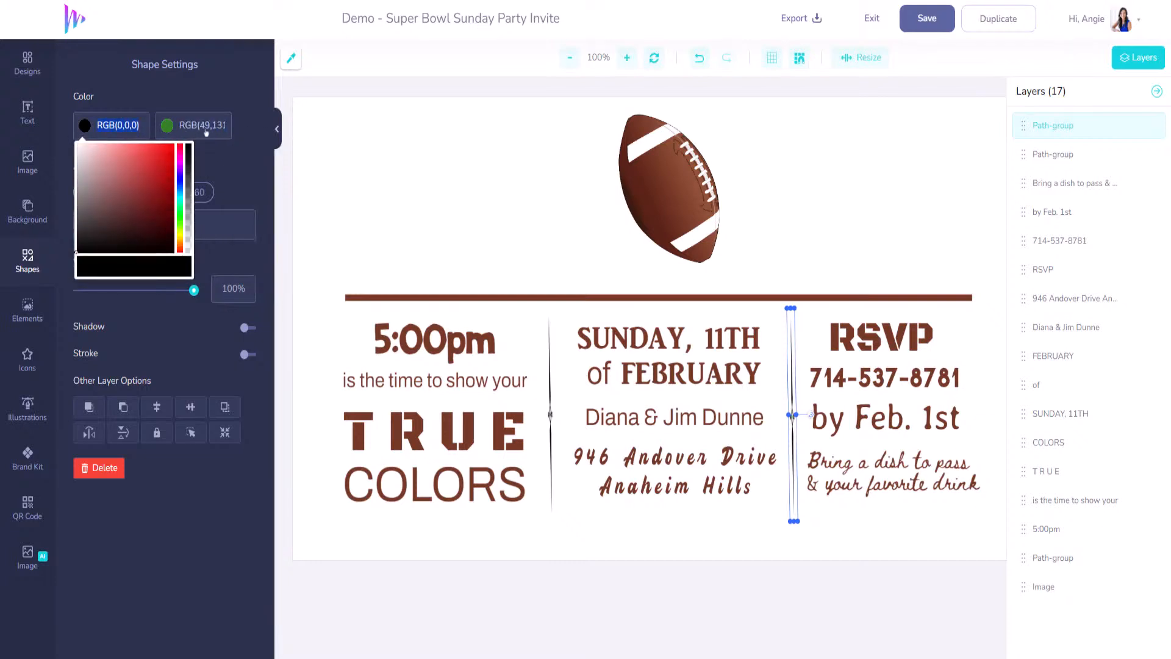
pyautogui.hotkey('ctrl', 'v')
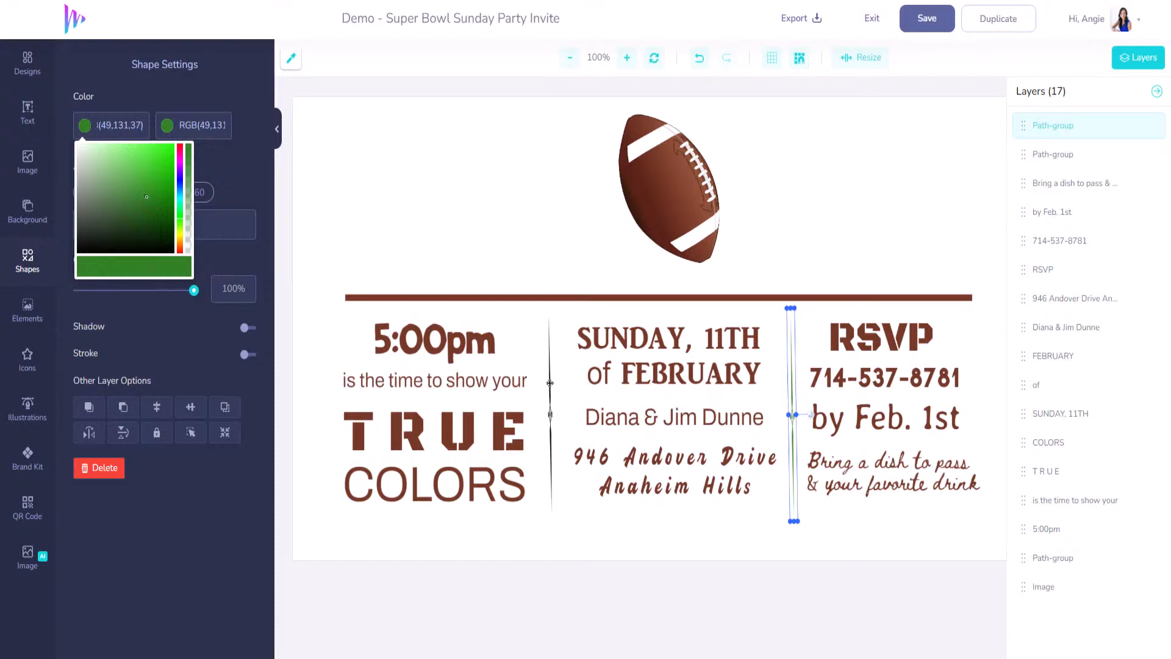
# - Give the left divider the same green RGB(49,131,37) in both color fields
pyautogui.click(550, 383)
pyautogui.click(198, 128)
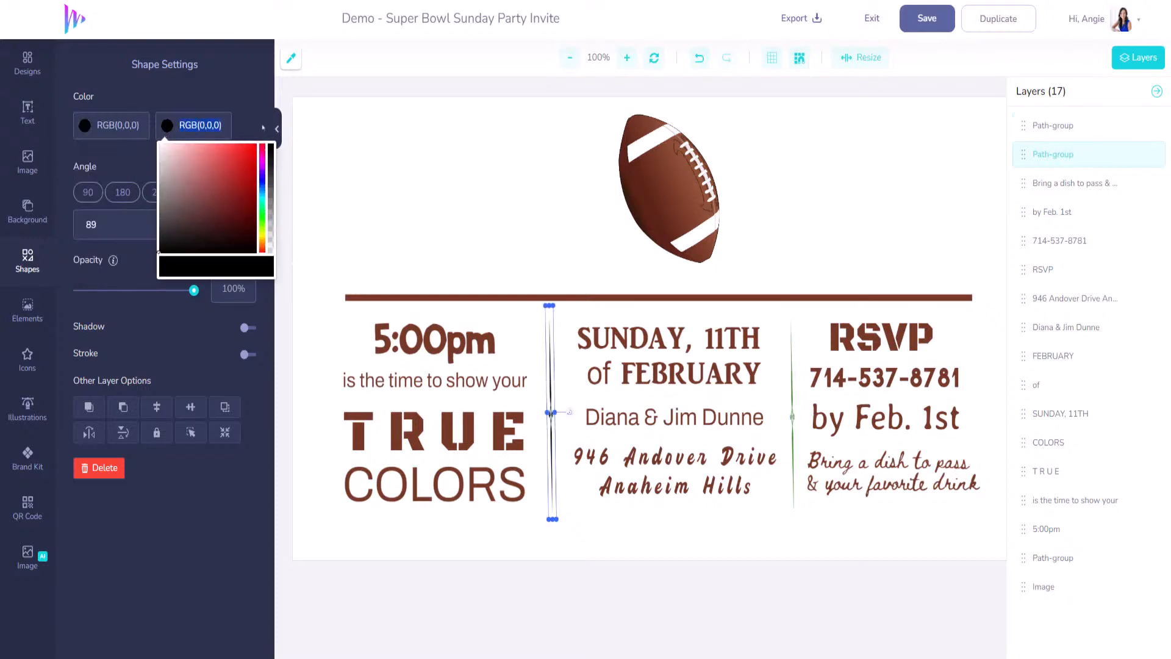
pyautogui.write('RGB(49,131,37)')
pyautogui.click(97, 129)
pyautogui.write('RGB(49,131,37)')
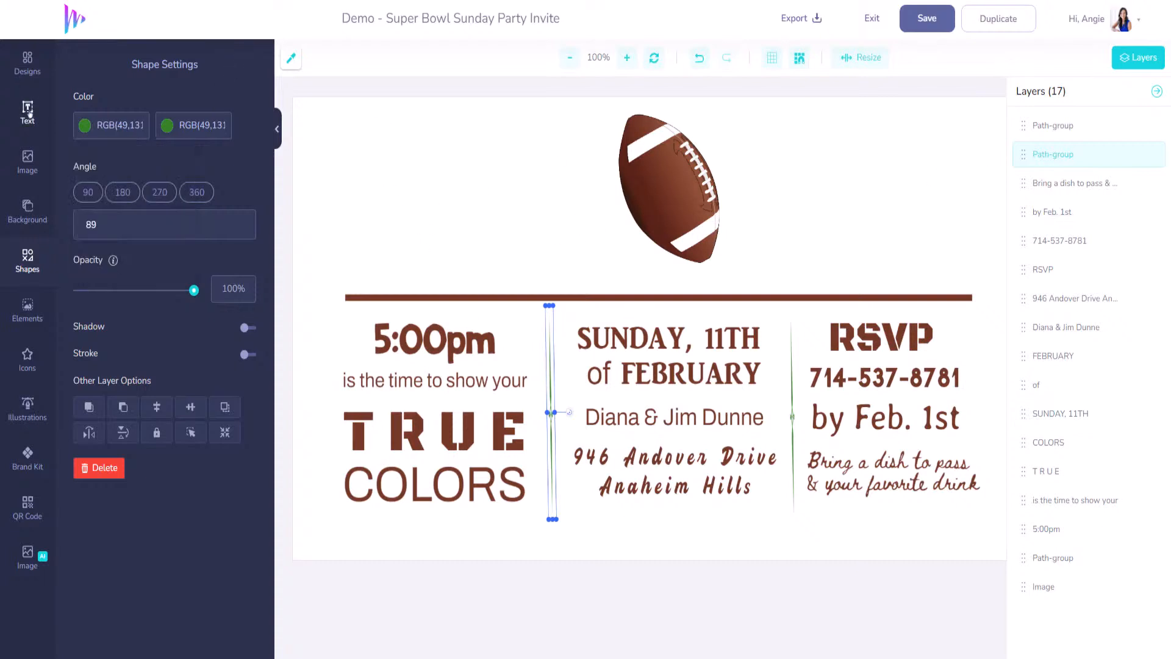
# - Add a two-line 'SUPER BOWL' text box to the left of the football
pyautogui.click(51, 124)
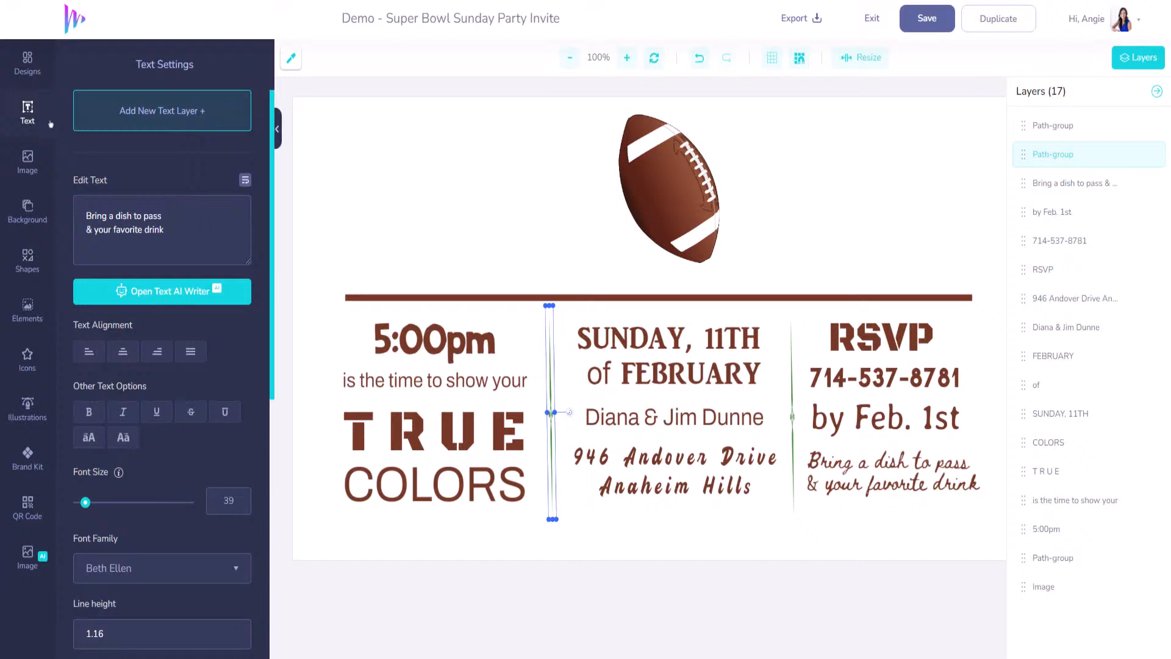
pyautogui.click(130, 117)
pyautogui.moveTo(602, 317); pyautogui.dragTo(421, 137)
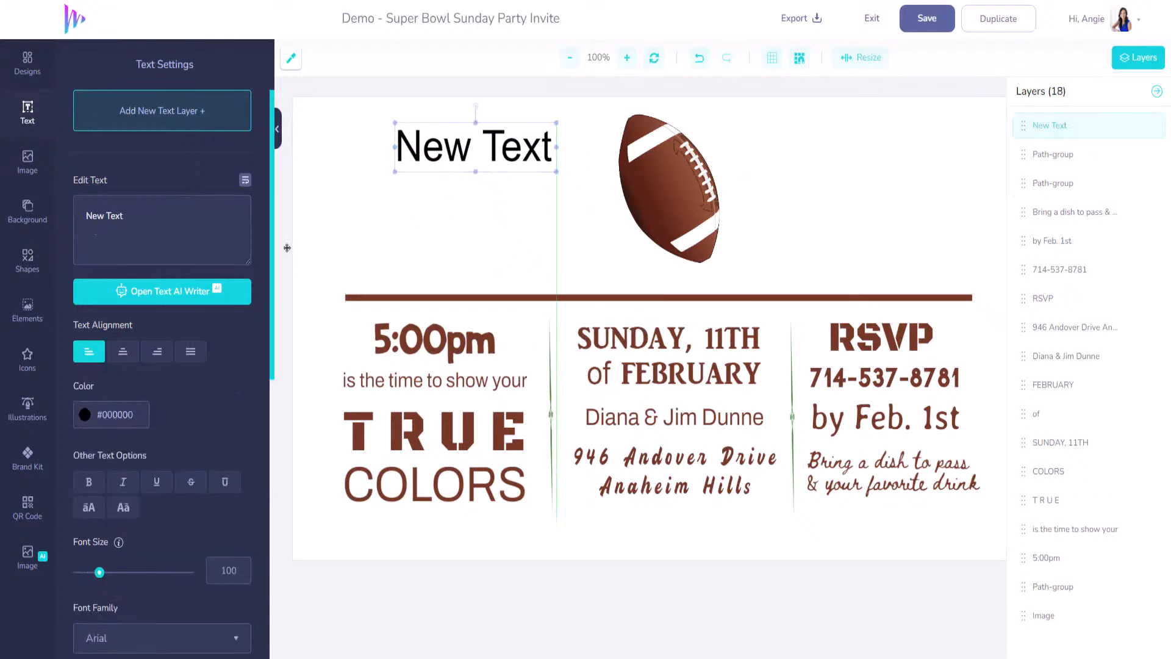
pyautogui.write('SUPER')
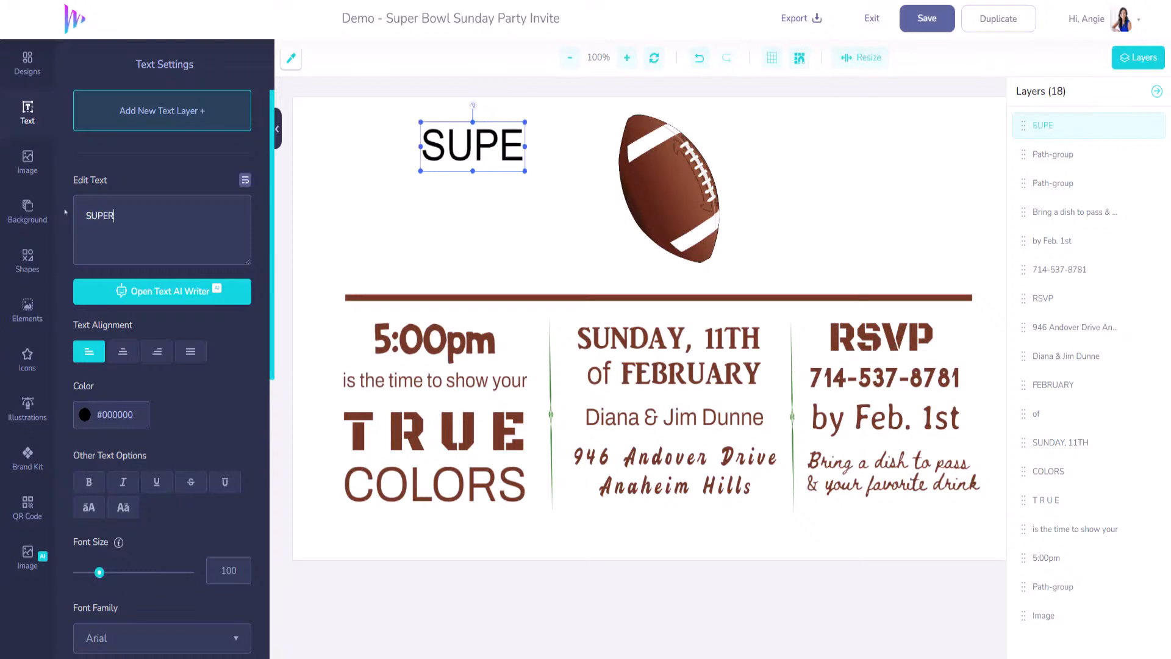
pyautogui.press('Return')
pyautogui.write('BOWL')
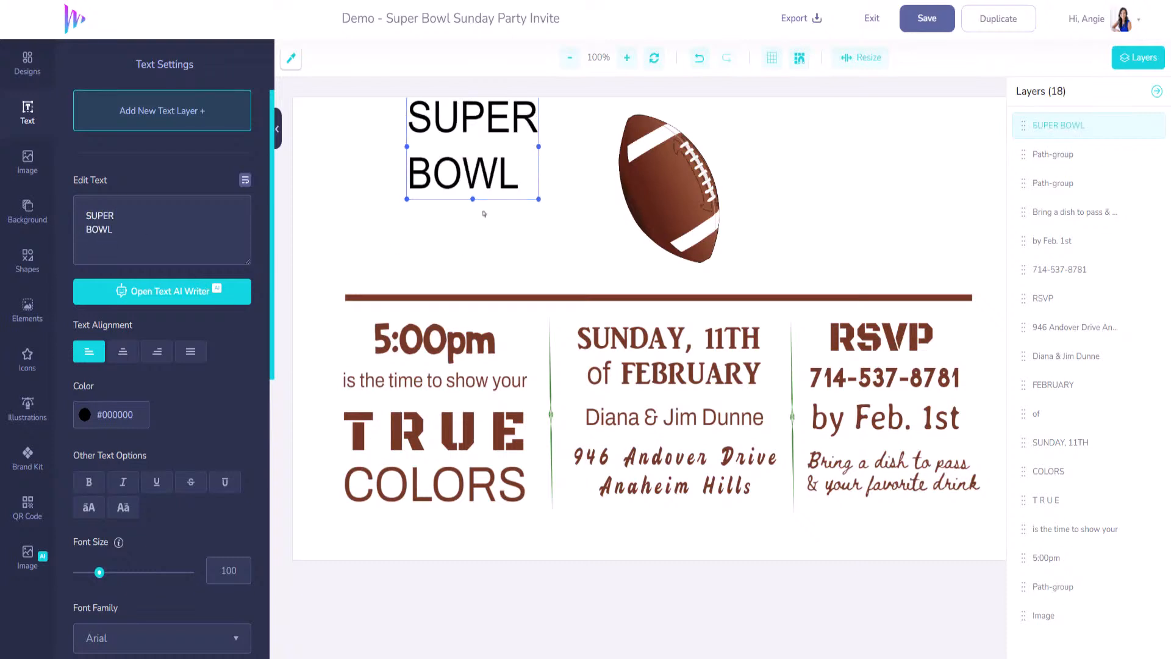
pyautogui.moveTo(477, 195); pyautogui.dragTo(451, 244)
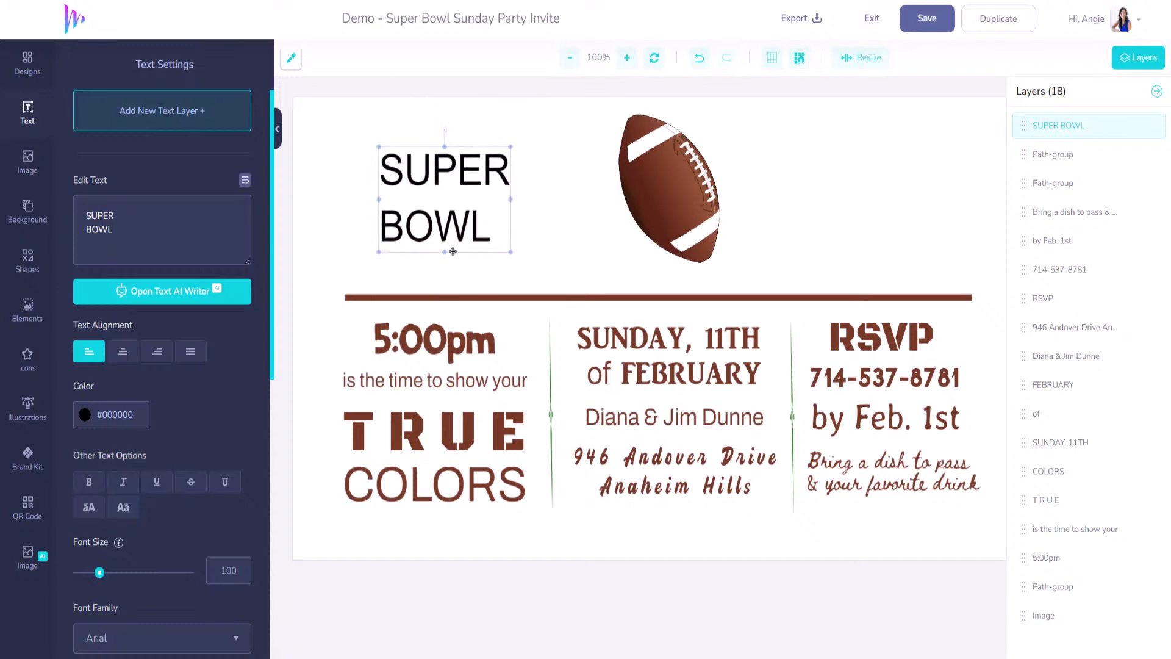
# - Center-align the SUPER BOWL lines and color them green RGB(49,131,37)
pyautogui.click(122, 352)
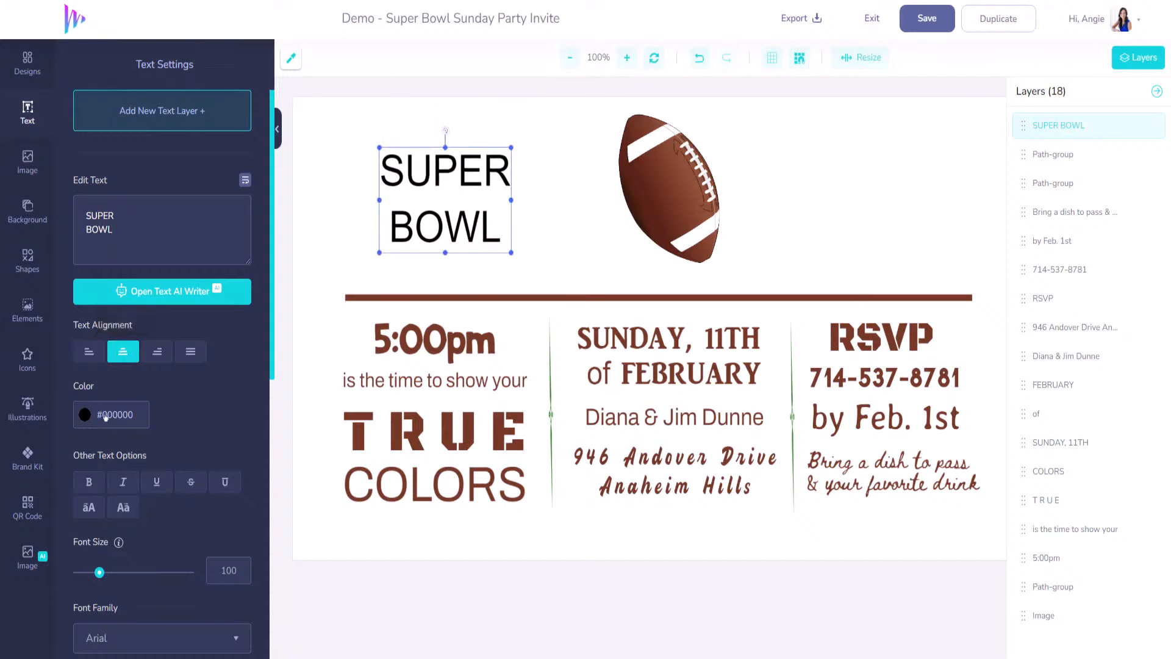
pyautogui.click(549, 386)
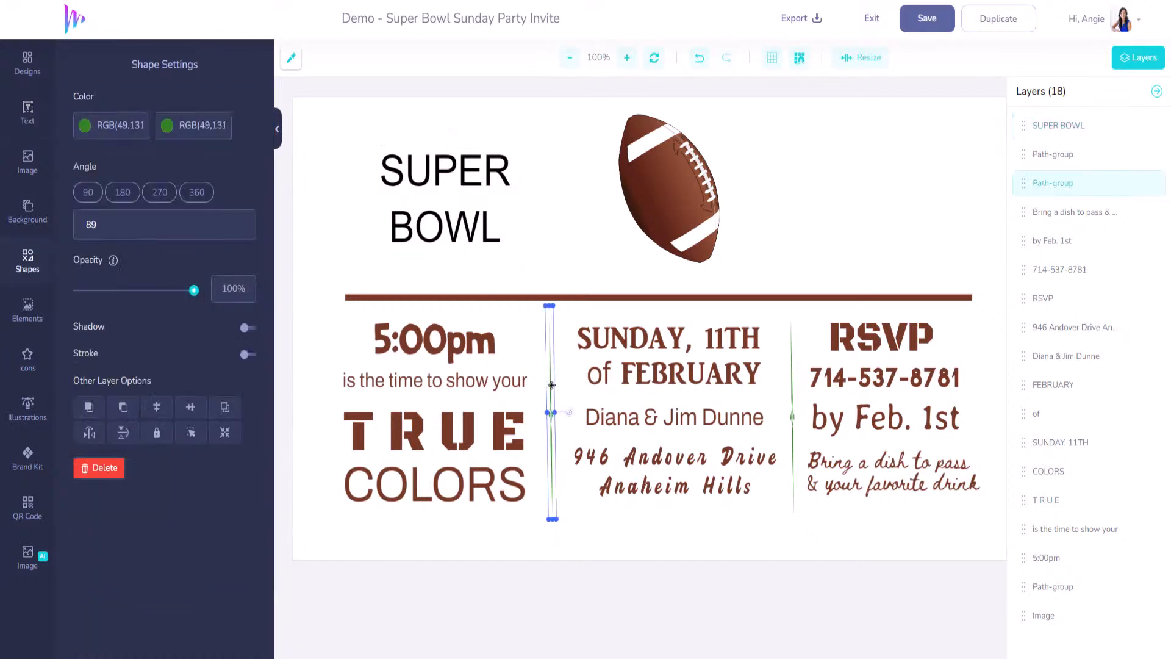
pyautogui.click(466, 211)
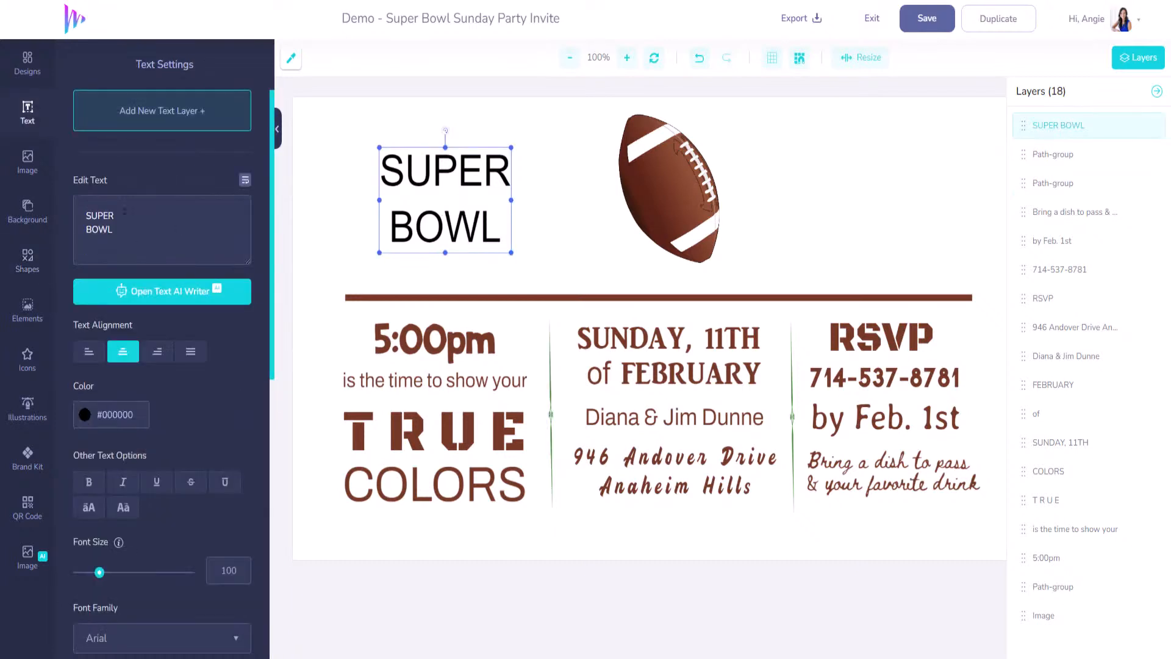
pyautogui.click(137, 415)
pyautogui.write('rgb(49,131,37)')
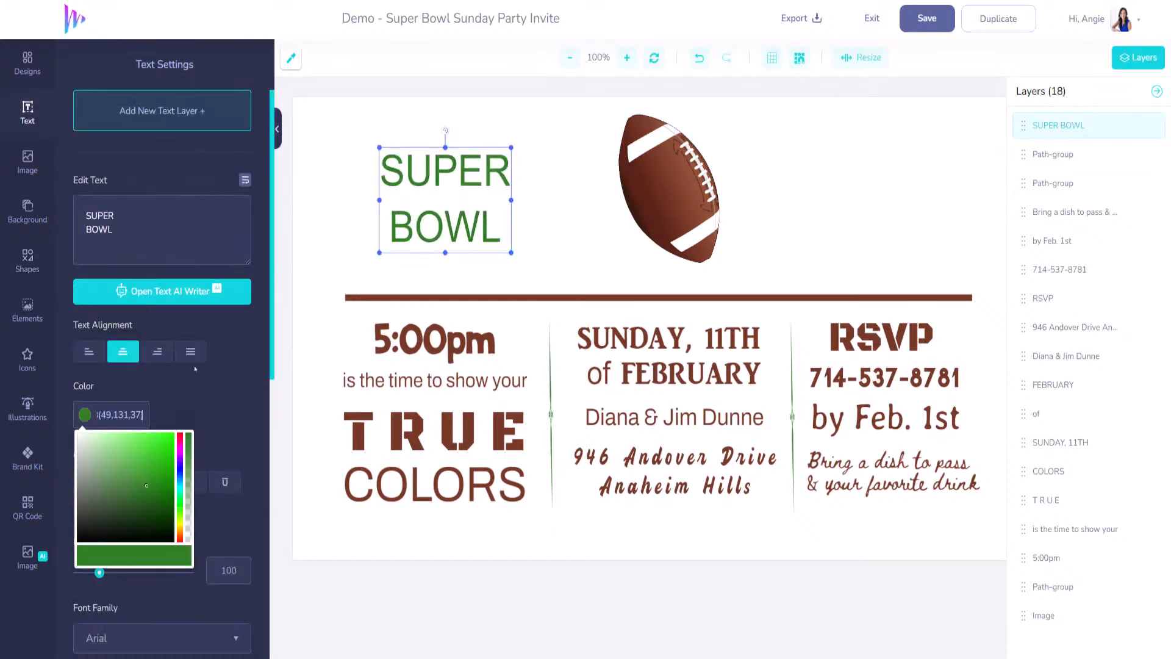
pyautogui.click(209, 401)
# - Set the SUPER BOWL heading in Luckiest Guy at size 237
pyautogui.scroll(-4, 210, 405)
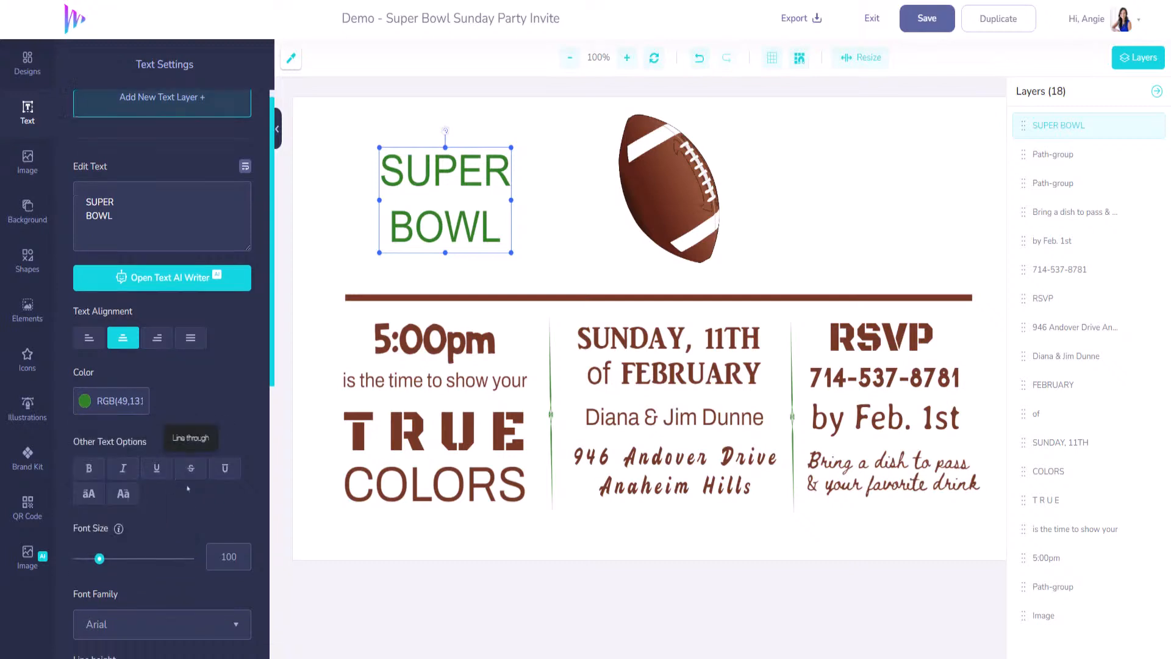
pyautogui.click(233, 432)
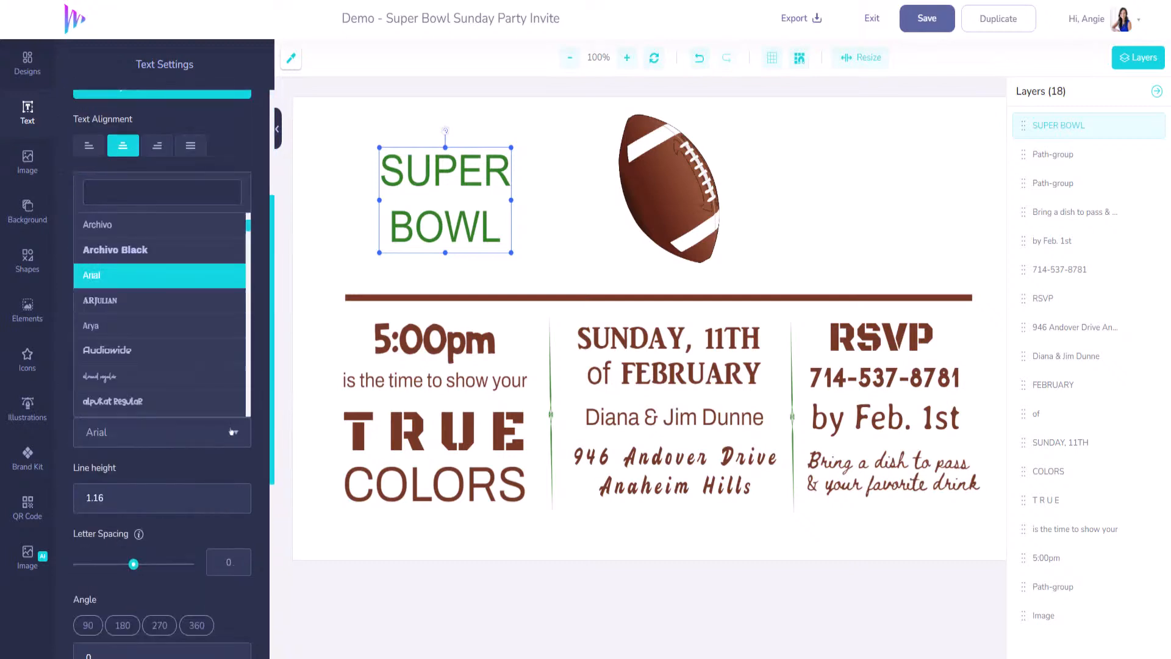
pyautogui.moveTo(248, 226); pyautogui.dragTo(250, 330)
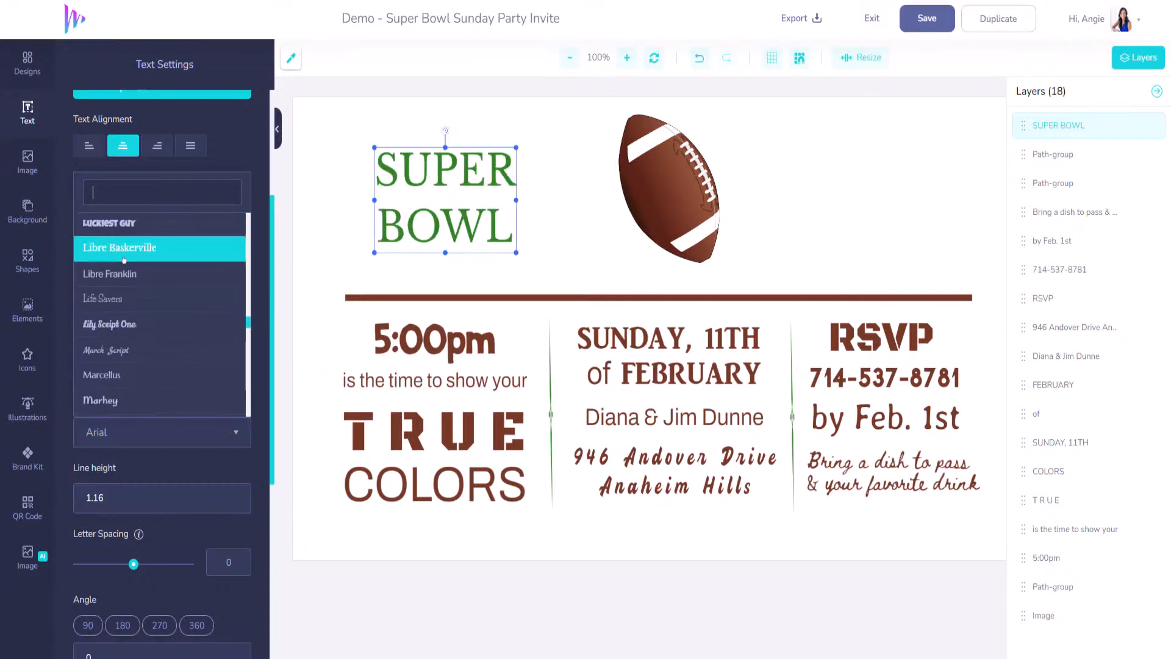
pyautogui.click(123, 226)
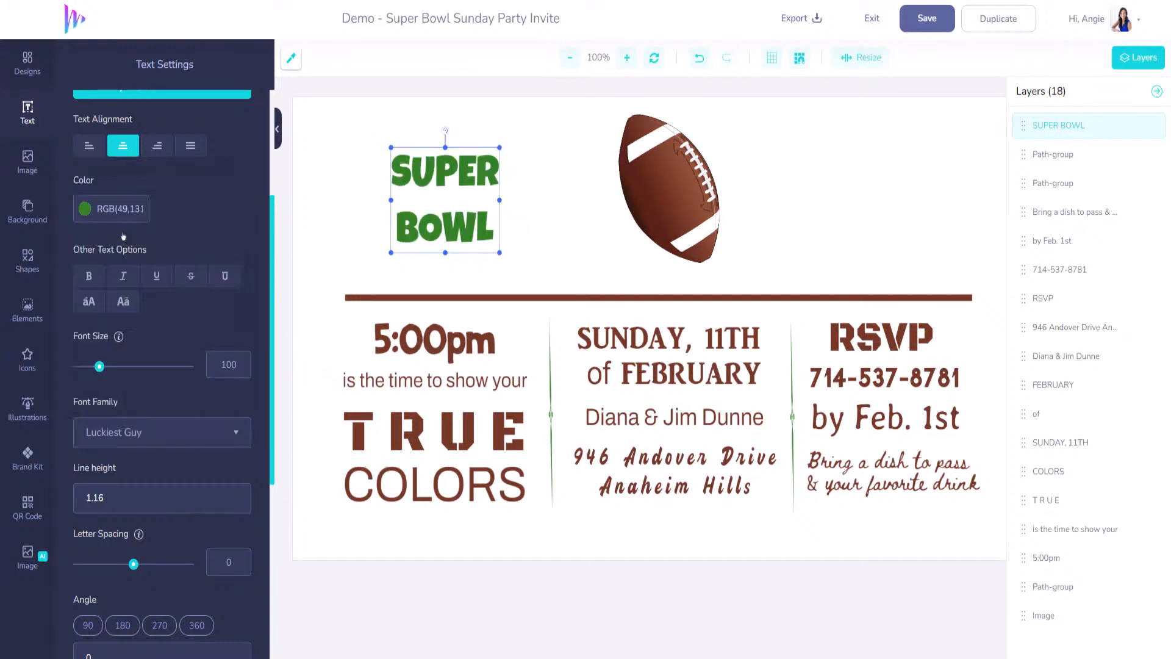
pyautogui.moveTo(101, 367); pyautogui.dragTo(135, 359)
# - Give the heading letter spacing 7 and line height 0.8, nudging it right
pyautogui.scroll(-3, 229, 473)
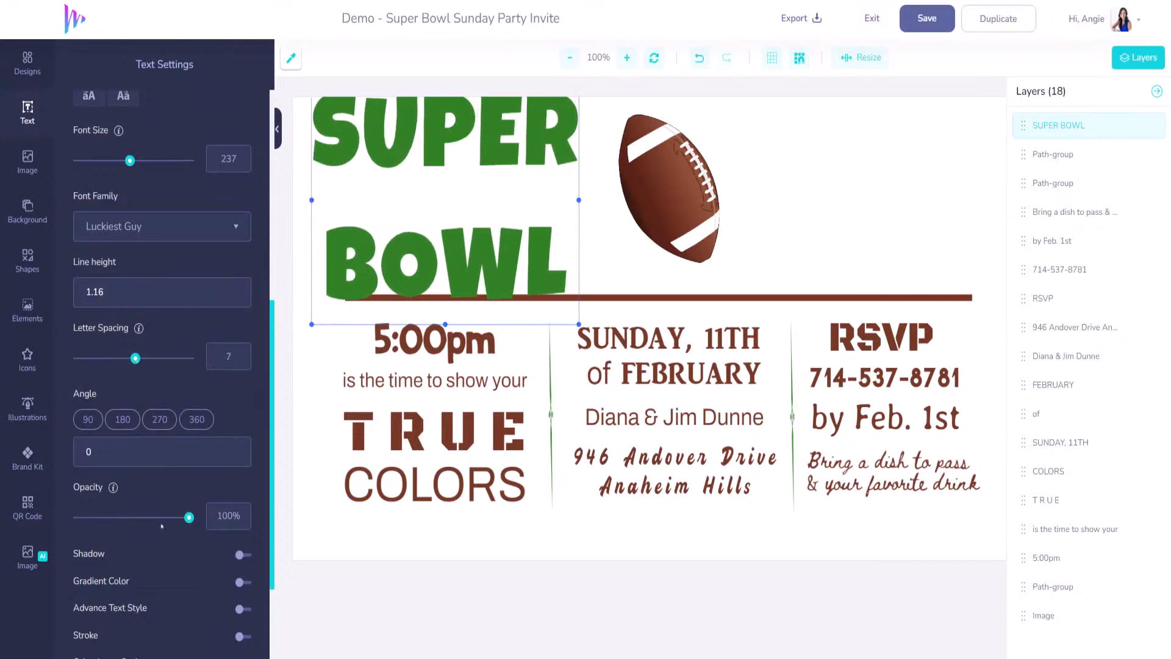
pyautogui.click(233, 296)
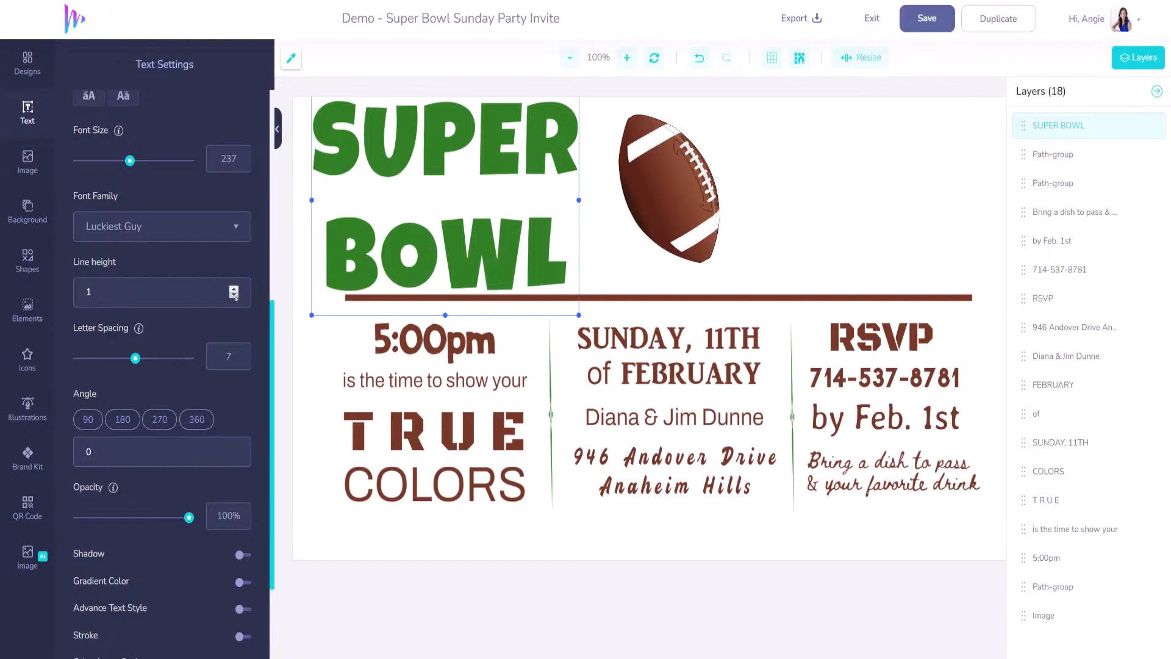
pyautogui.moveTo(444, 272); pyautogui.dragTo(467, 276)
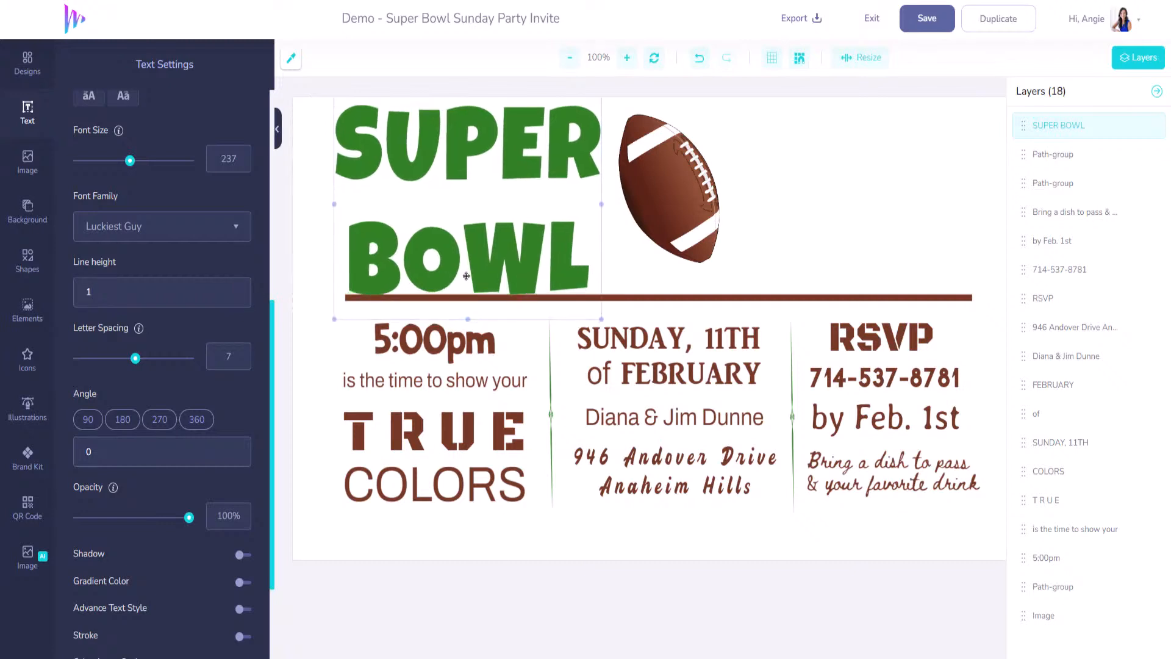
pyautogui.write('.5')
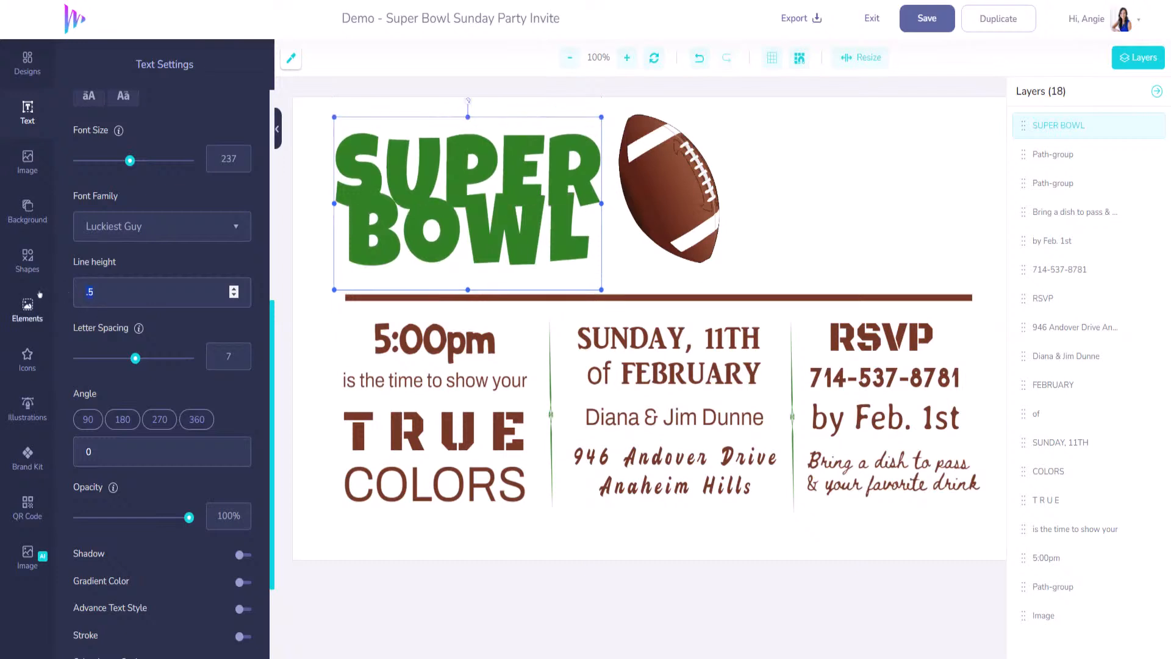
pyautogui.press('BackSpace')
pyautogui.write('075')
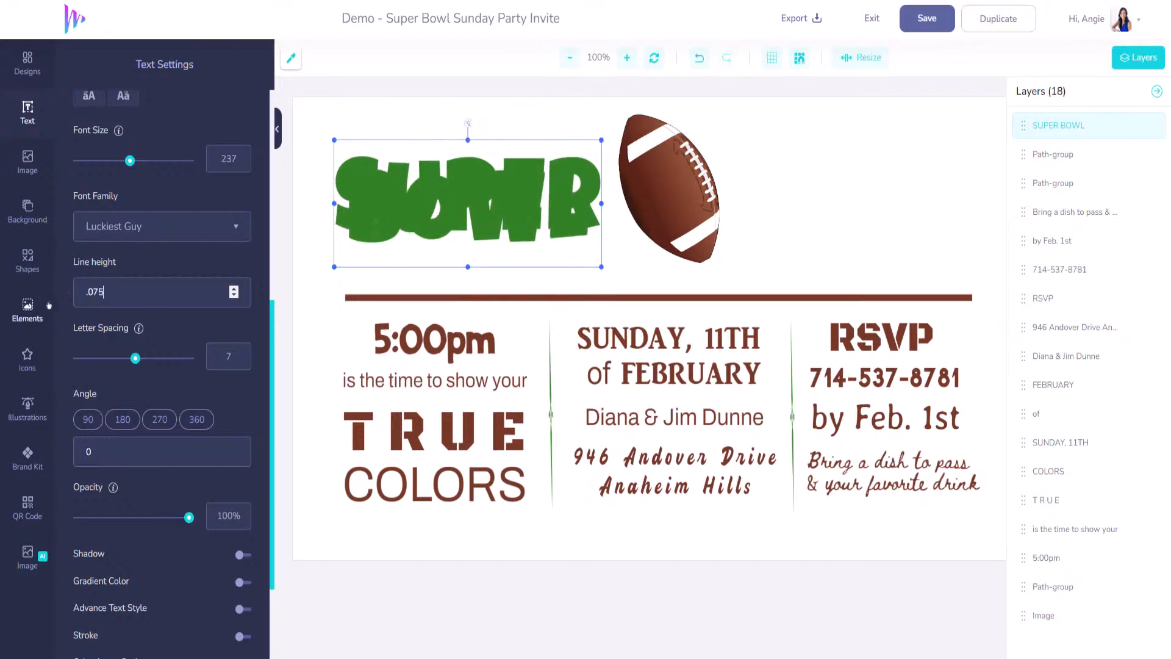
pyautogui.write('75')
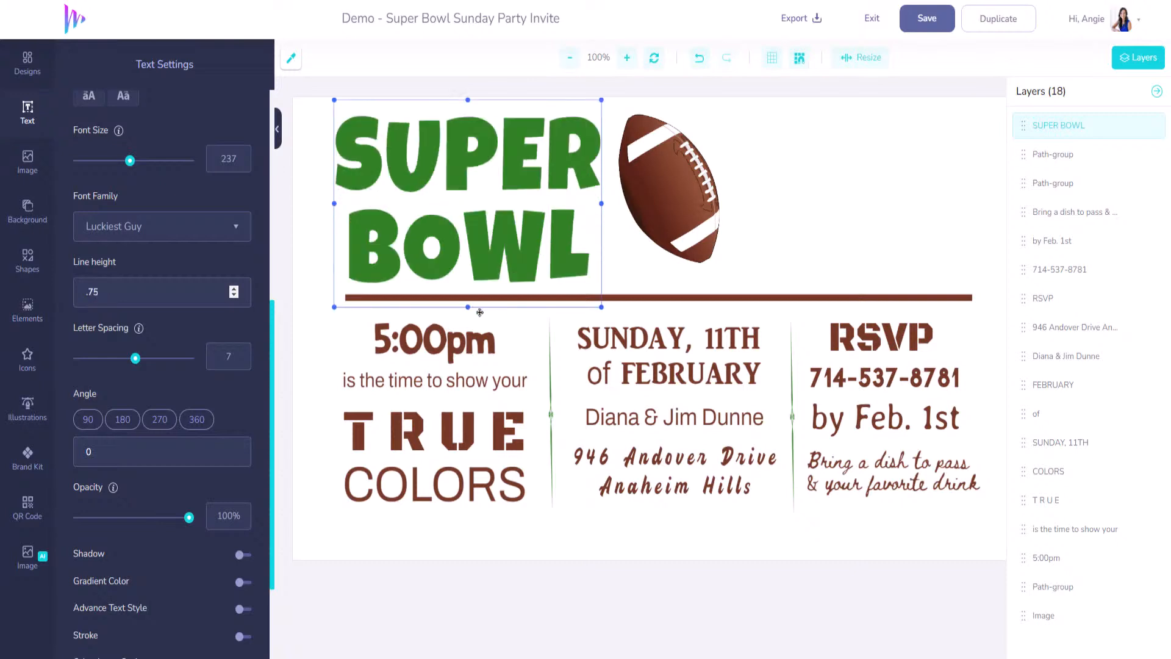
pyautogui.click(488, 268)
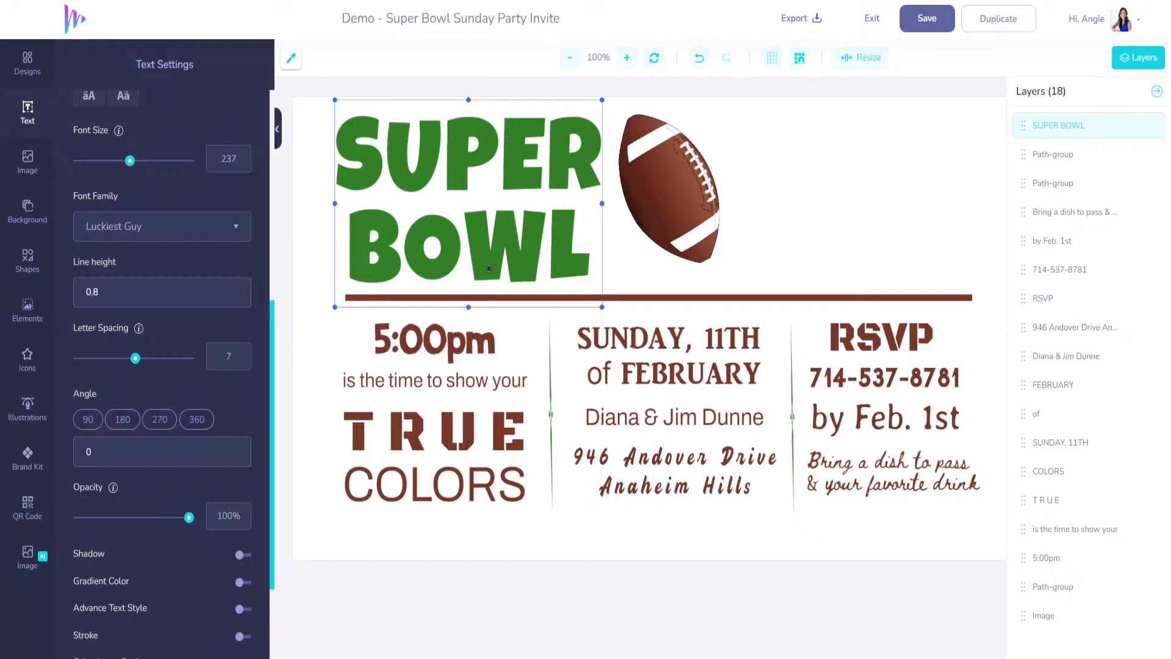
# - Remove the stray pasted color value from the heading and restore the word BOWL
pyautogui.doubleClick(432, 275)
pyautogui.write('RGB(49,131,37)')
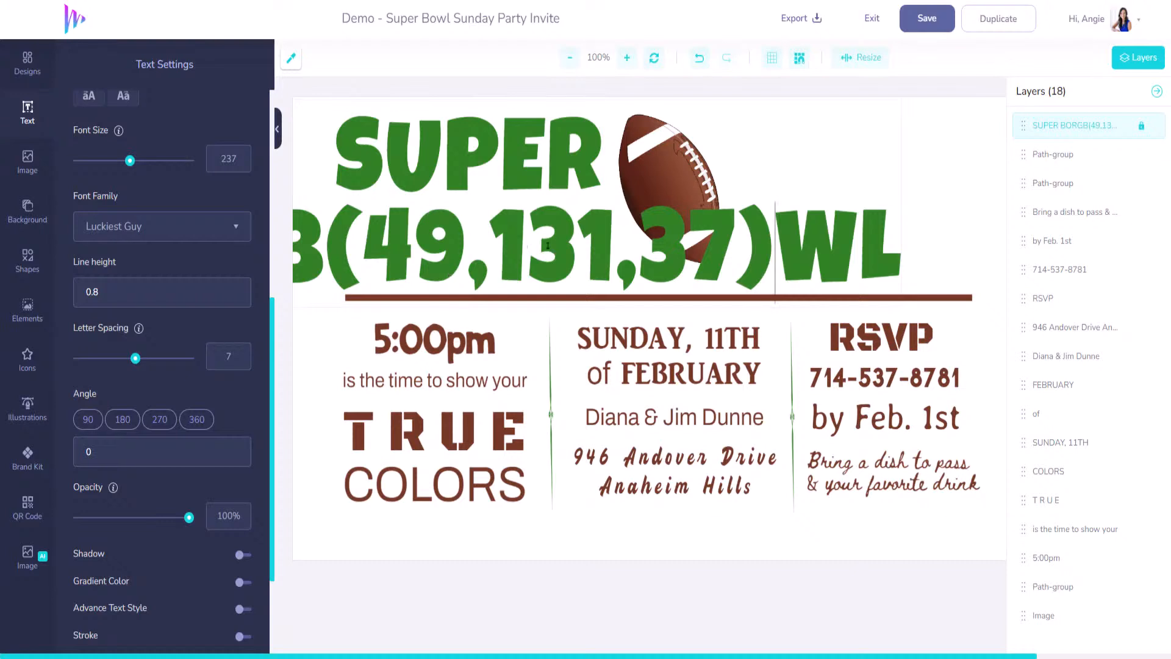
pyautogui.click(586, 253)
pyautogui.scroll(5, 175, 306)
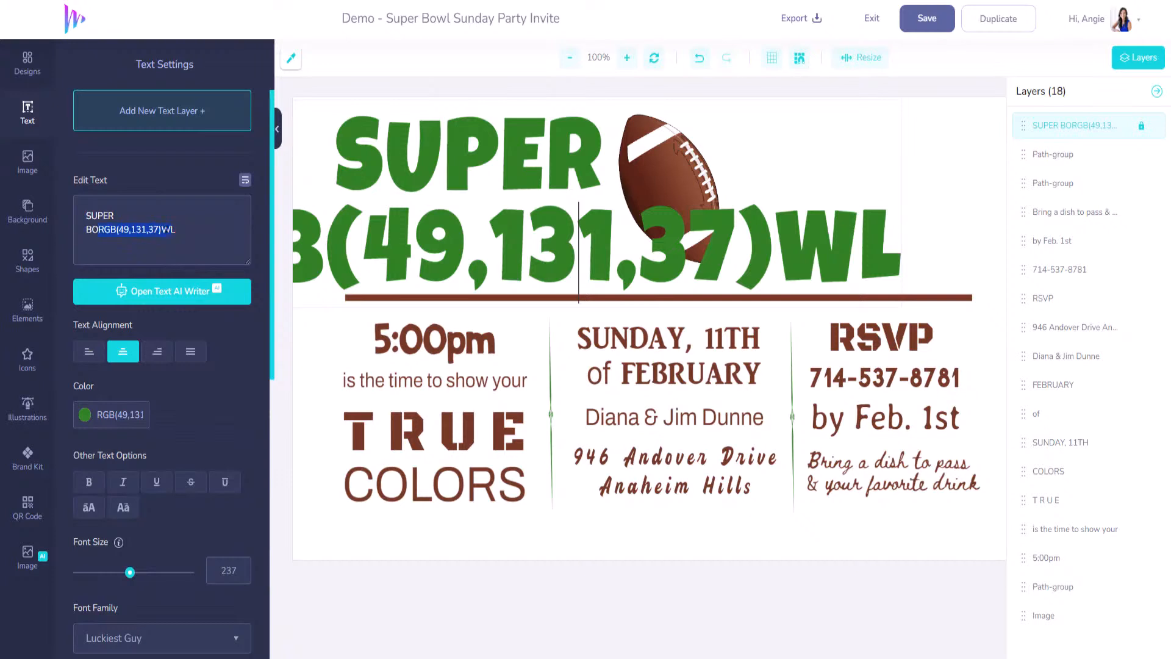
pyautogui.press('BackSpace')
pyautogui.write('WL')
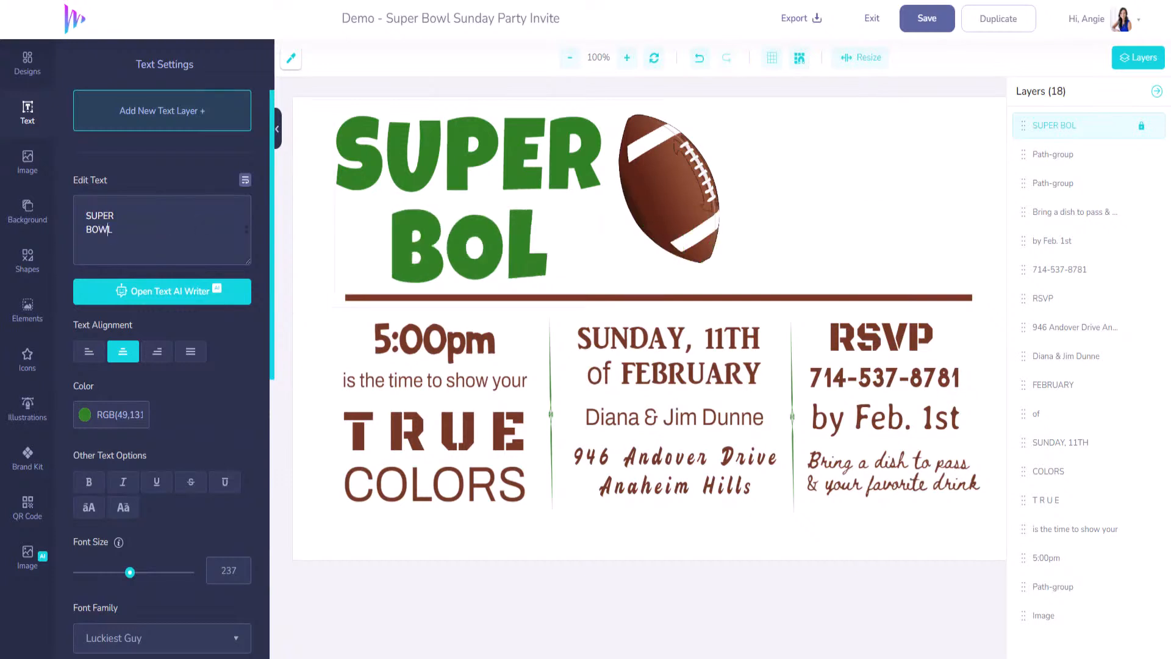
pyautogui.click(472, 186)
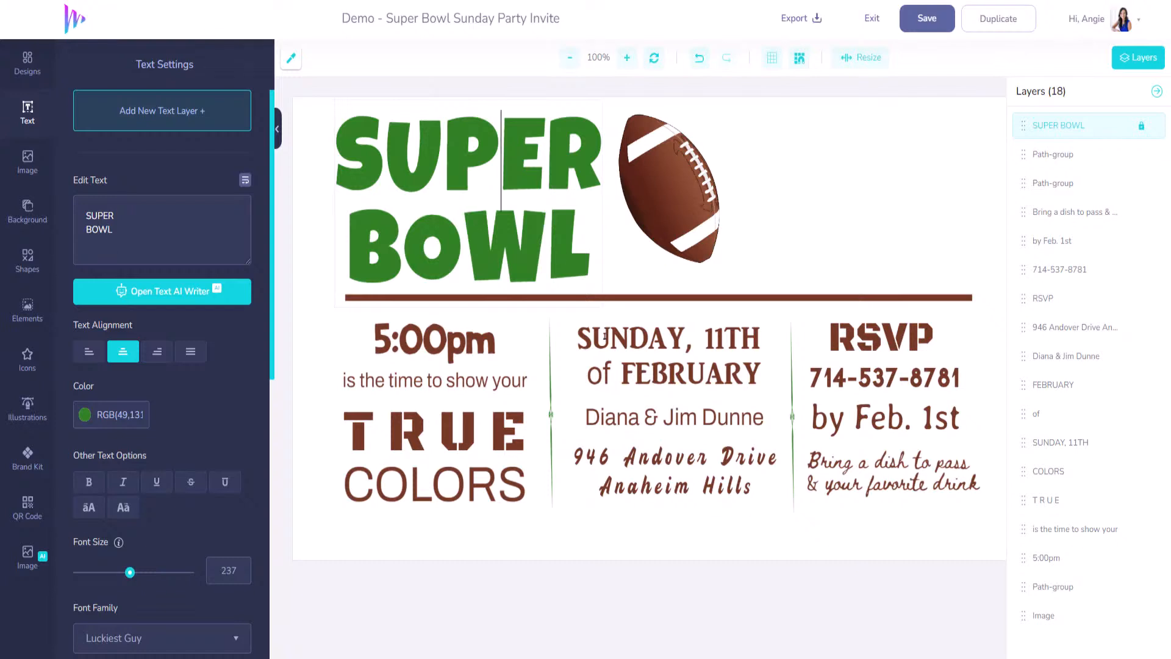
# - Resize the SUPER BOWL heading to 220 and duplicate it
pyautogui.click(653, 209)
pyautogui.click(499, 209)
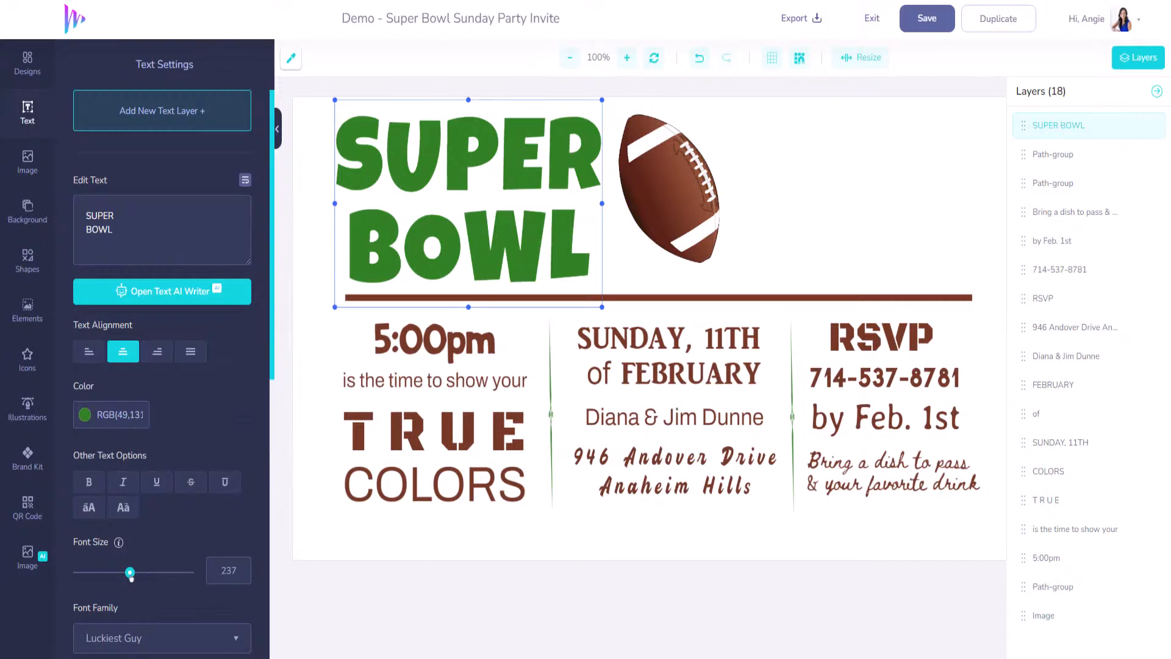
pyautogui.moveTo(130, 574); pyautogui.dragTo(126, 575)
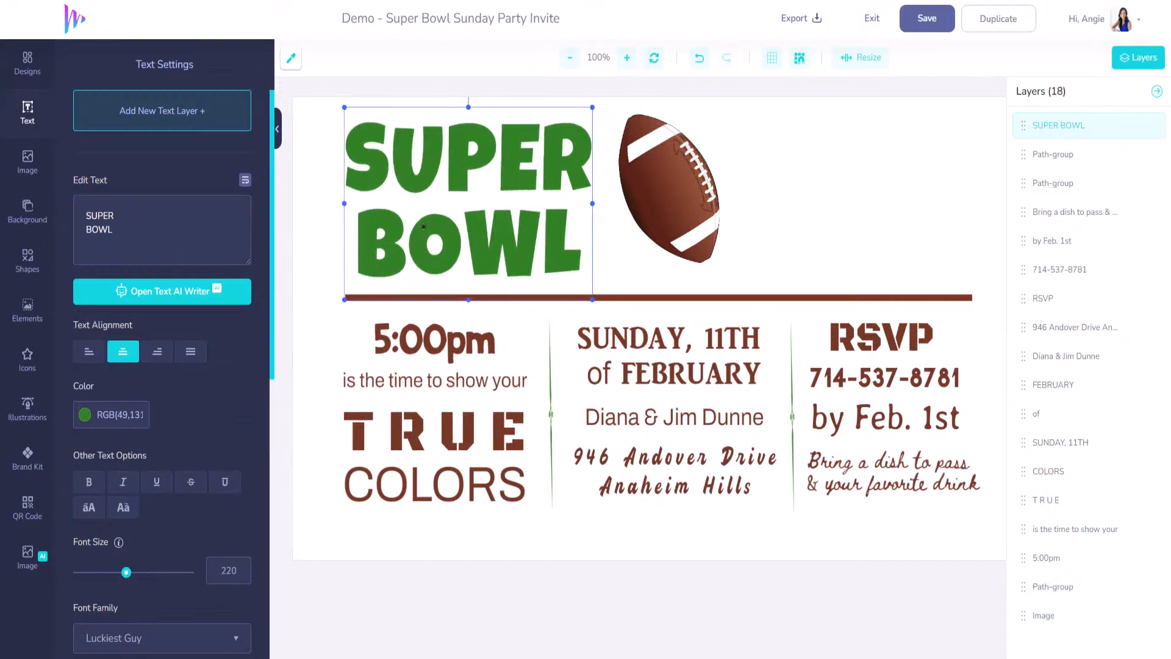
pyautogui.hotkey('ctrl', 'd')
# - Move the copy right of the football, change it to 'LVIII', and place it top right
pyautogui.moveTo(585, 290); pyautogui.dragTo(779, 161)
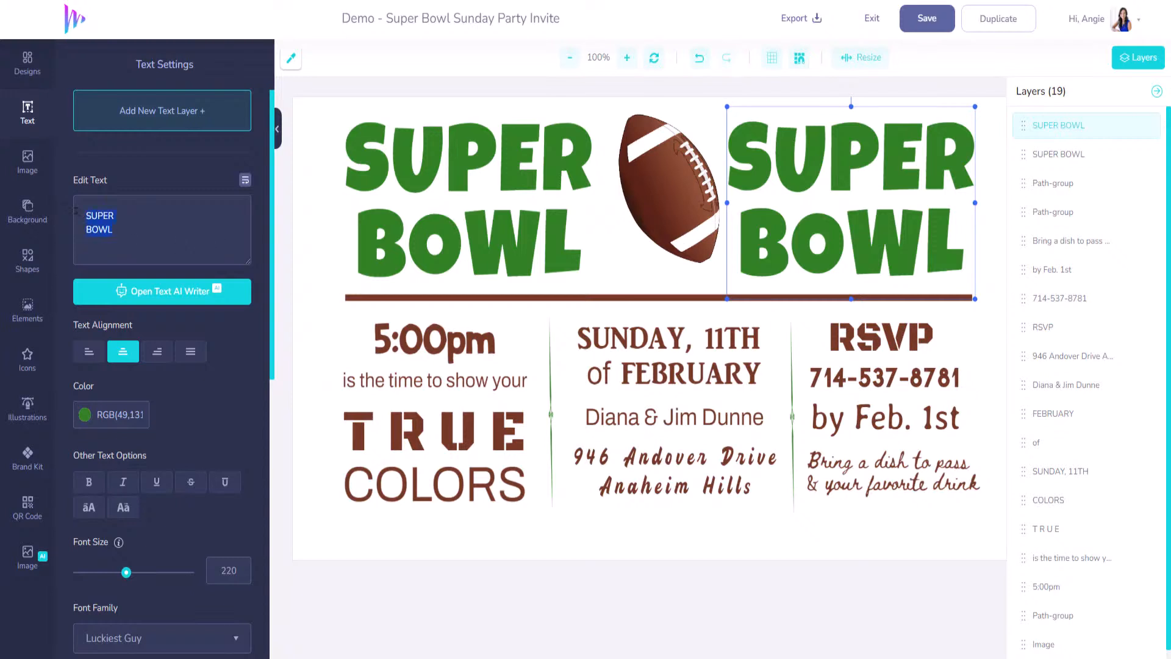
pyautogui.write('LV')
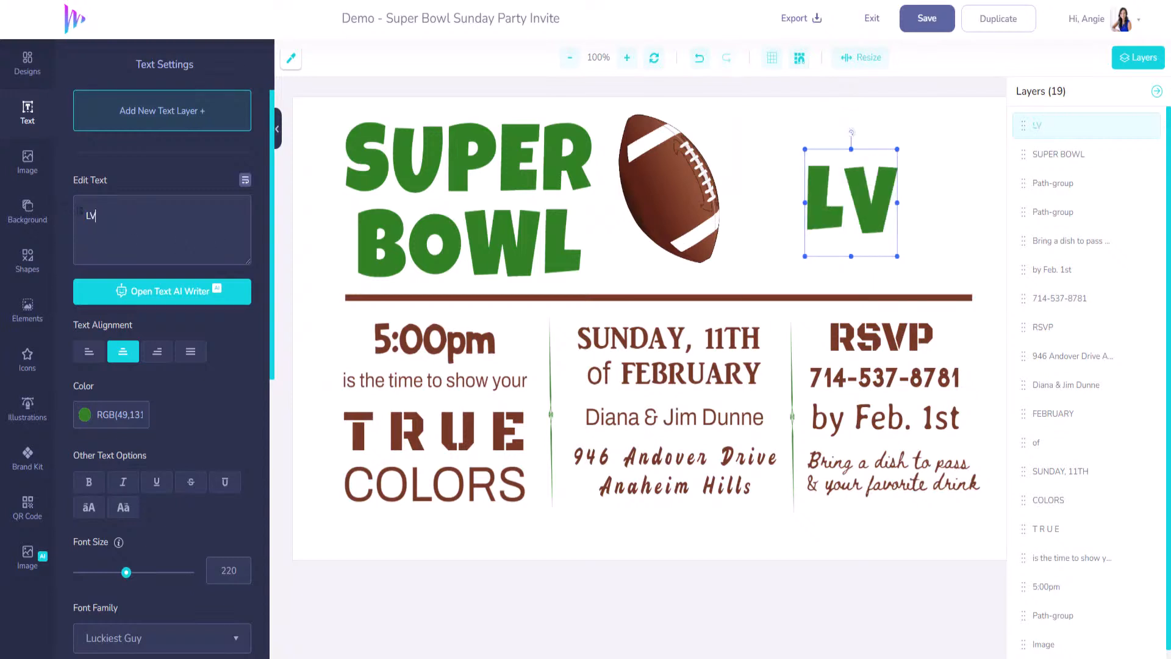
pyautogui.write('III')
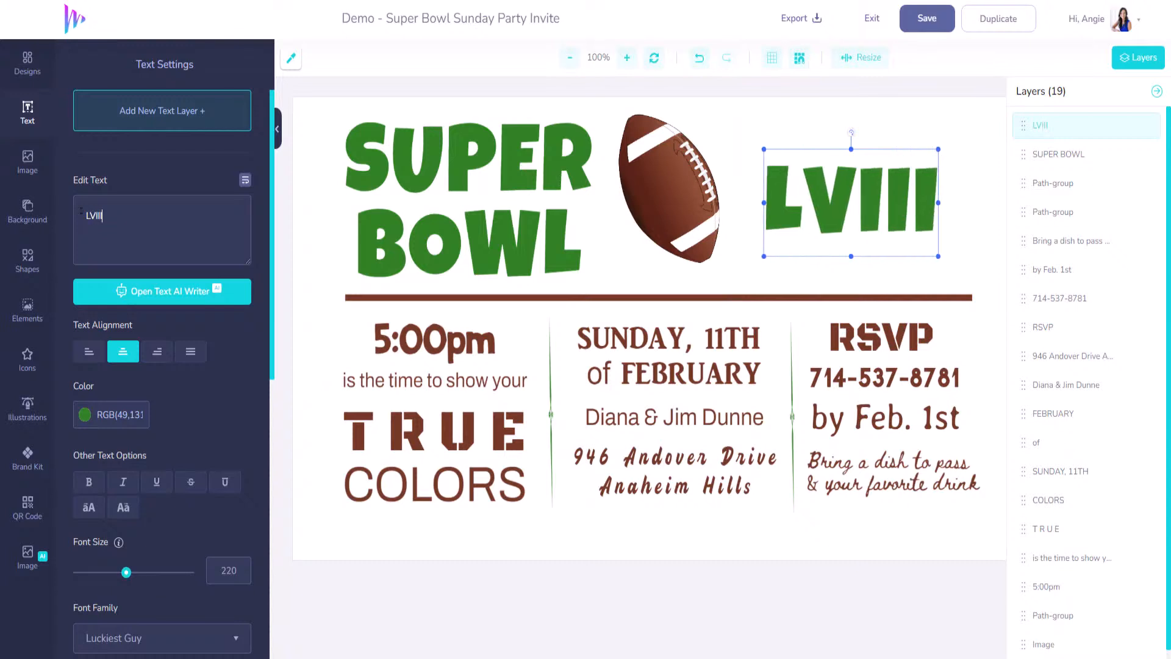
pyautogui.moveTo(862, 222); pyautogui.dragTo(880, 181)
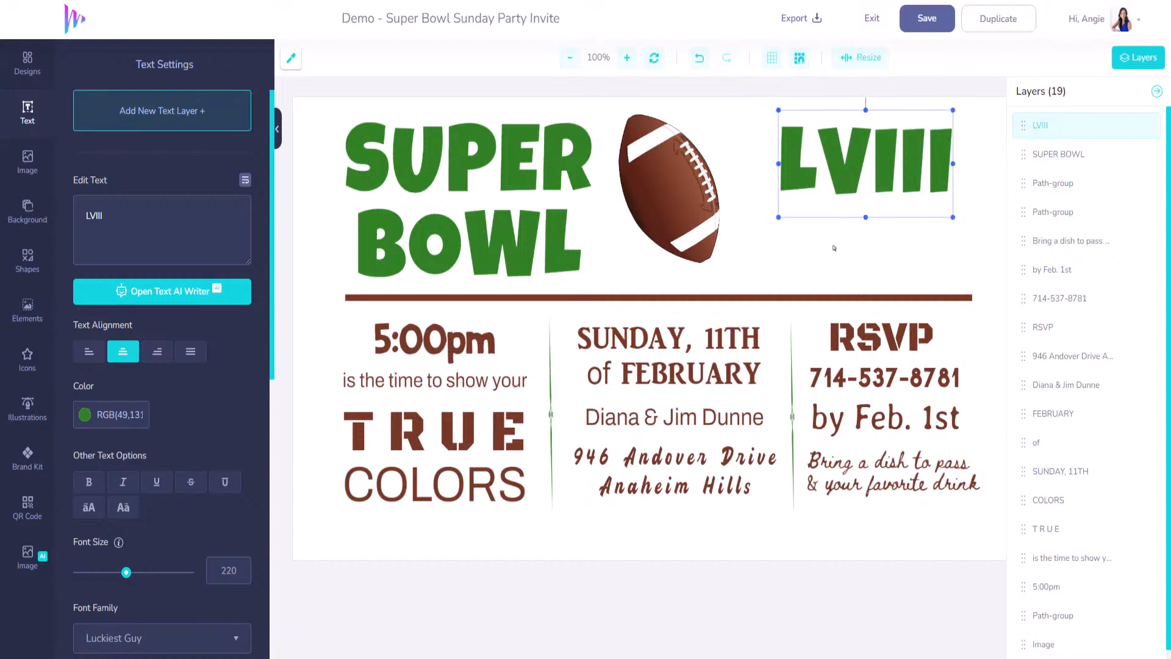
pyautogui.click(145, 114)
# - Place a new text under LVIII reading 'PARTY' in the headings' green
pyautogui.moveTo(643, 334); pyautogui.dragTo(851, 228)
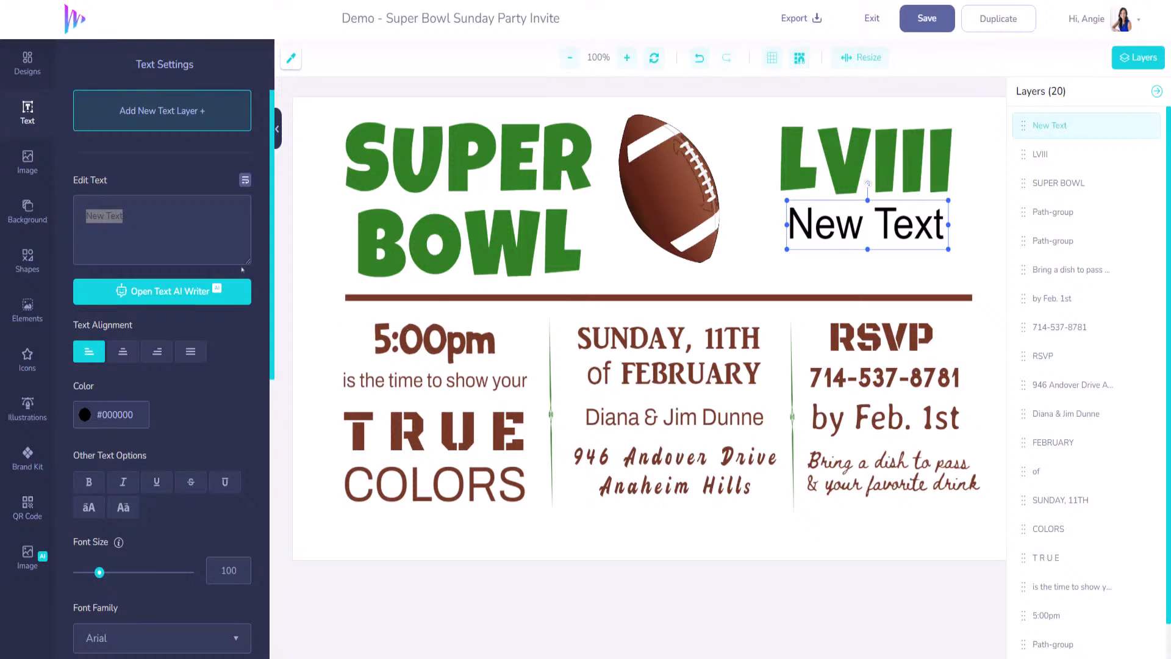
pyautogui.moveTo(120, 217); pyautogui.dragTo(64, 218)
pyautogui.write('P')
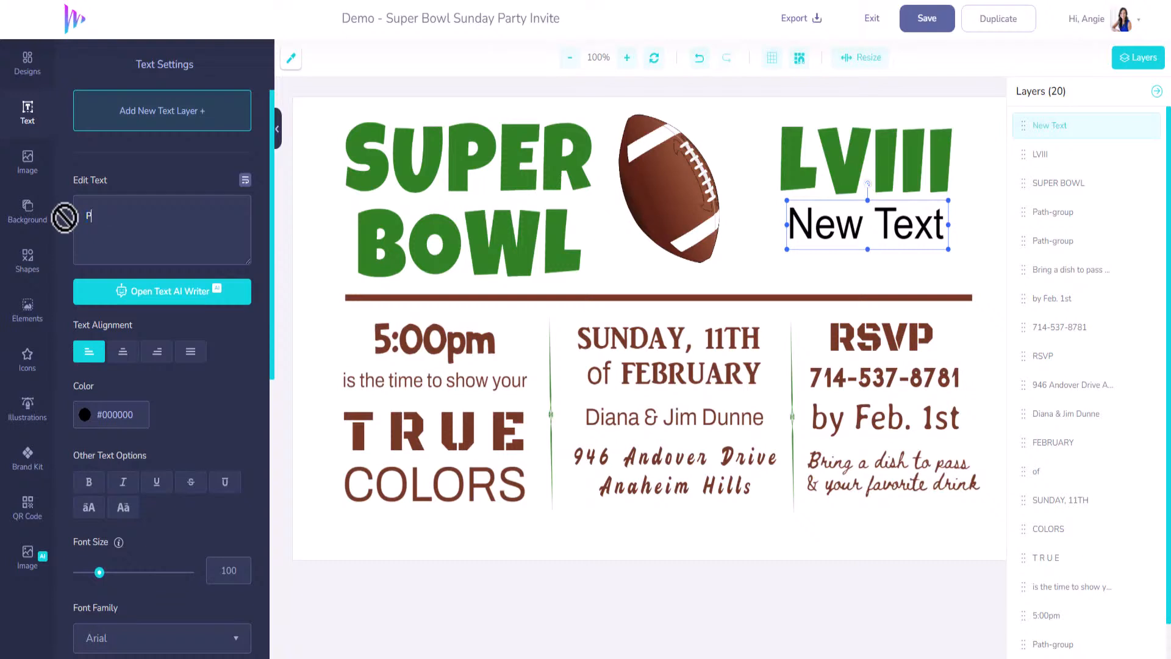
pyautogui.write('ARTY')
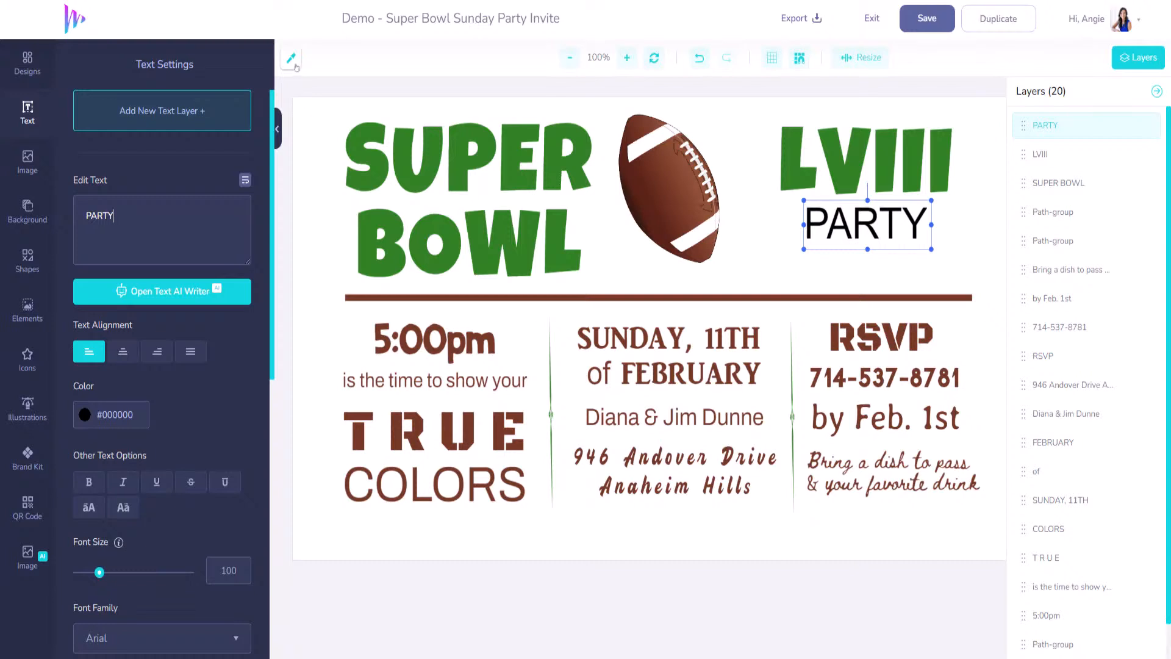
pyautogui.click(365, 144)
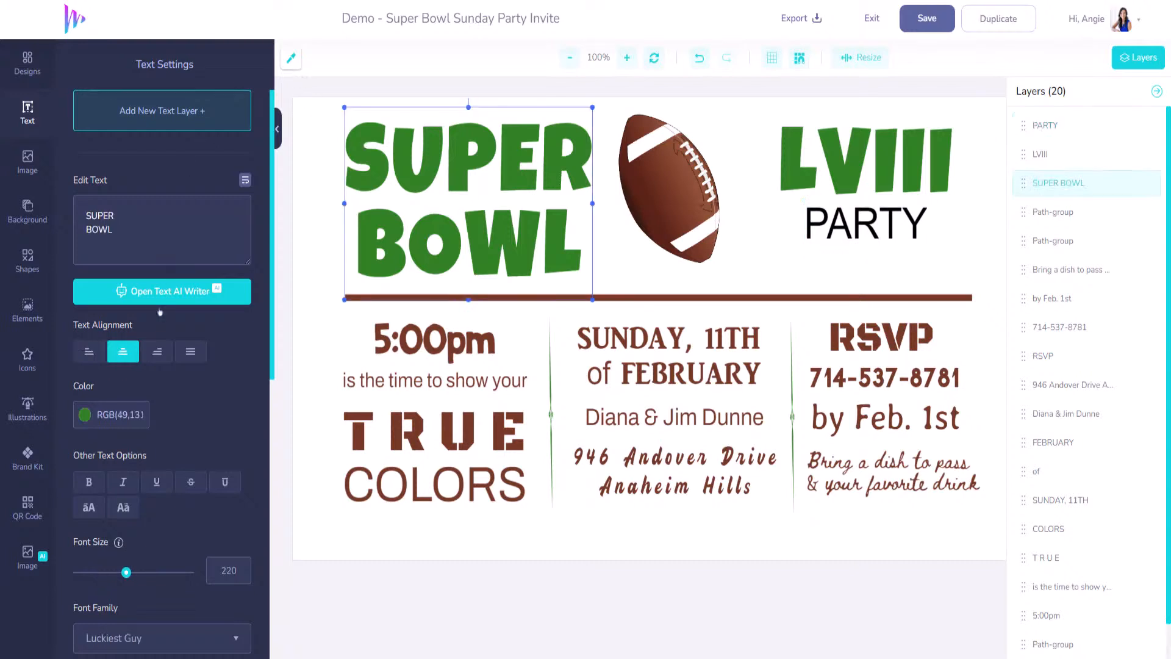
pyautogui.click(112, 416)
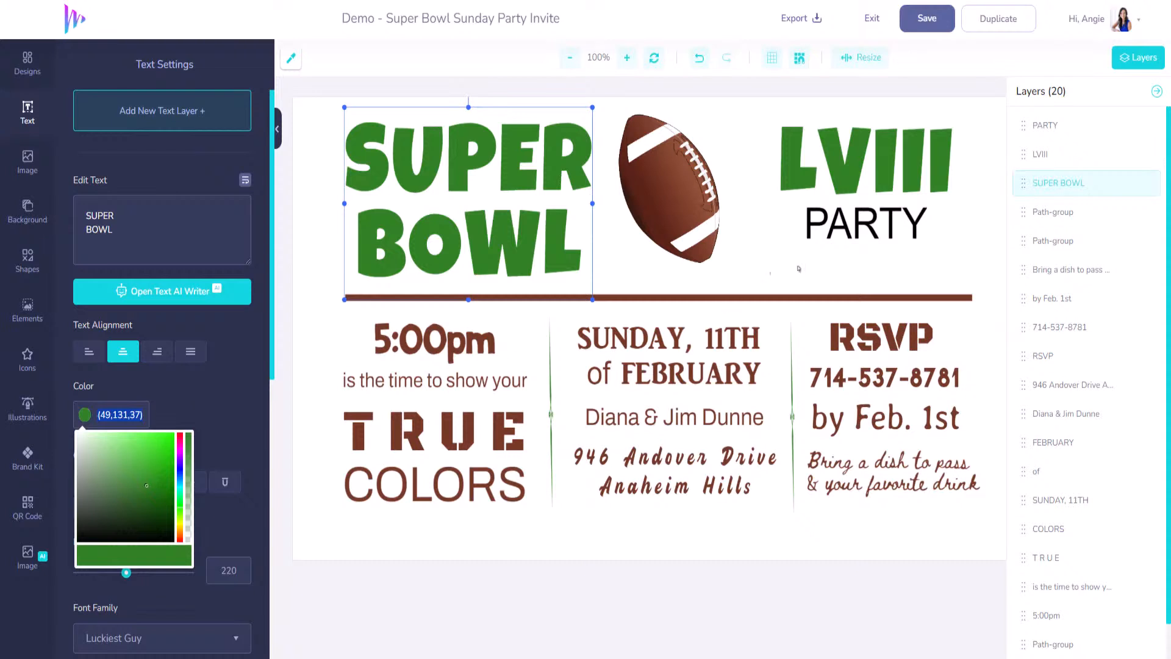
pyautogui.click(884, 219)
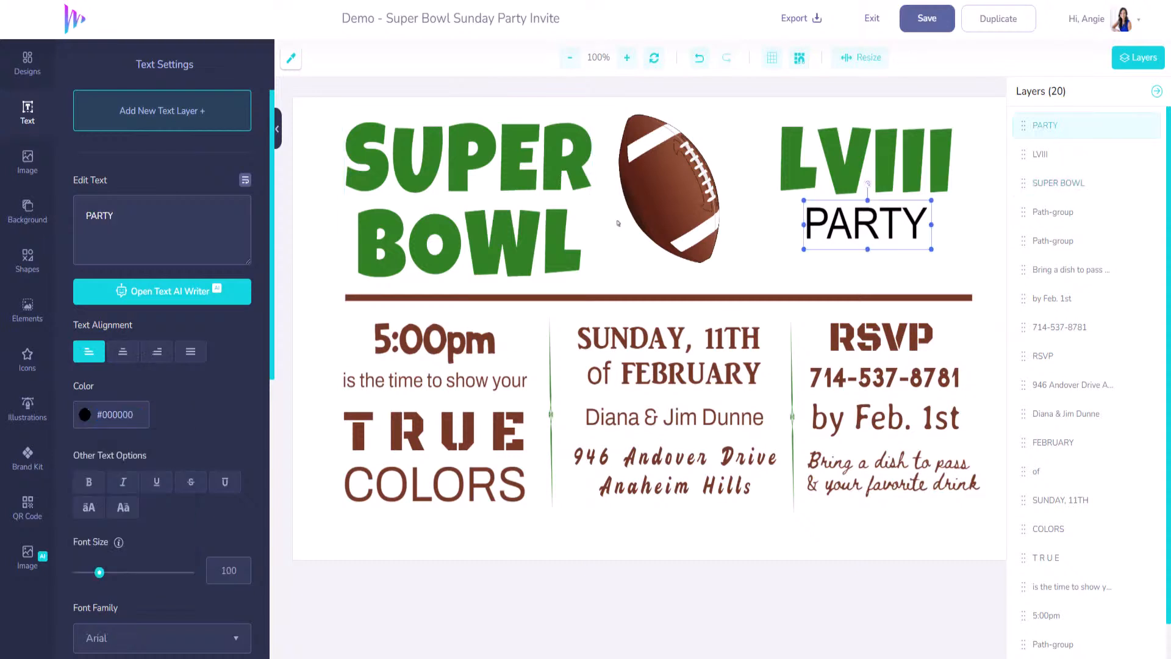
pyautogui.click(122, 418)
pyautogui.write('rgb(49,131,37)')
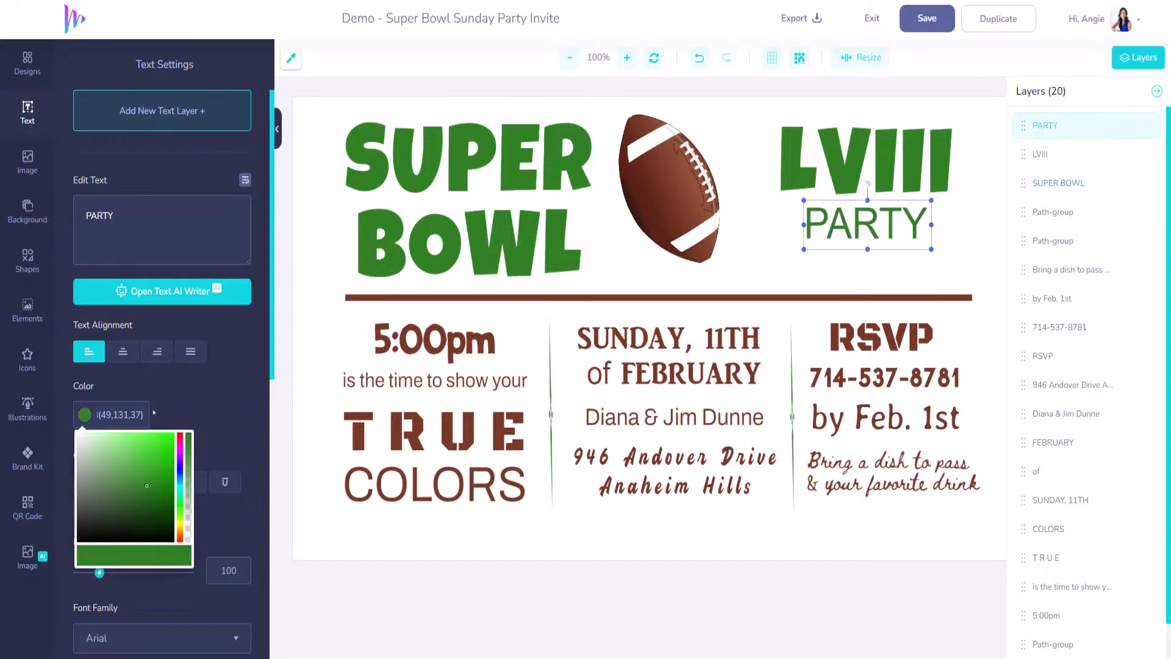
pyautogui.click(154, 412)
# - Make PARTY bold at size 136, align it under LVIII, and save the invite
pyautogui.click(90, 482)
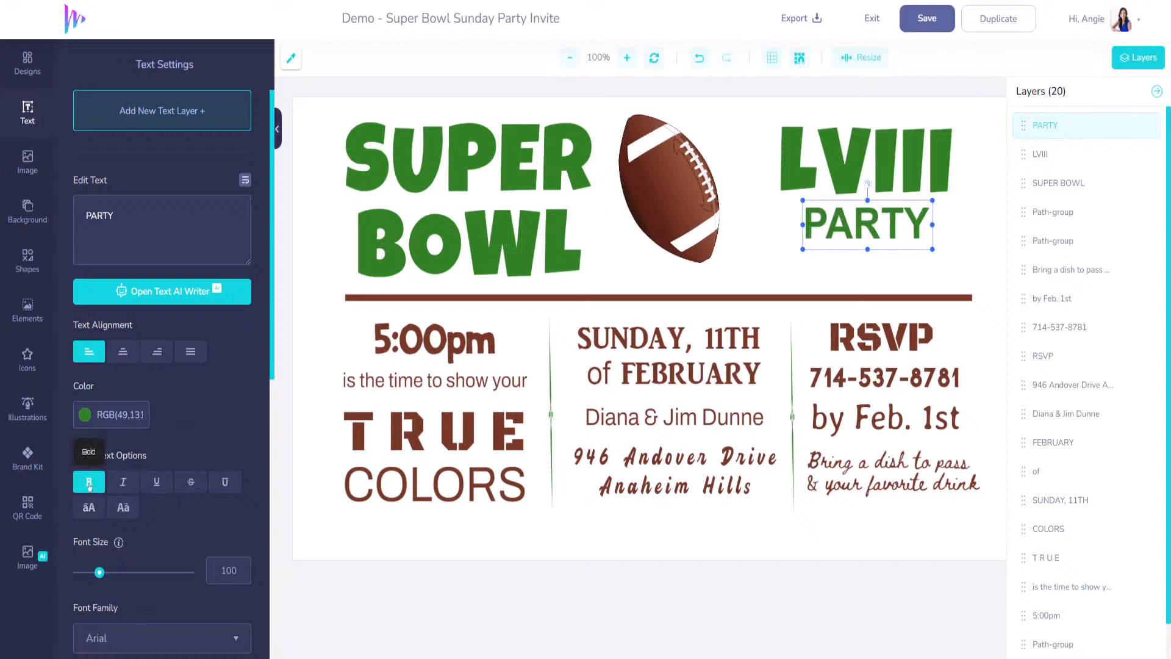
pyautogui.moveTo(101, 578); pyautogui.dragTo(108, 577)
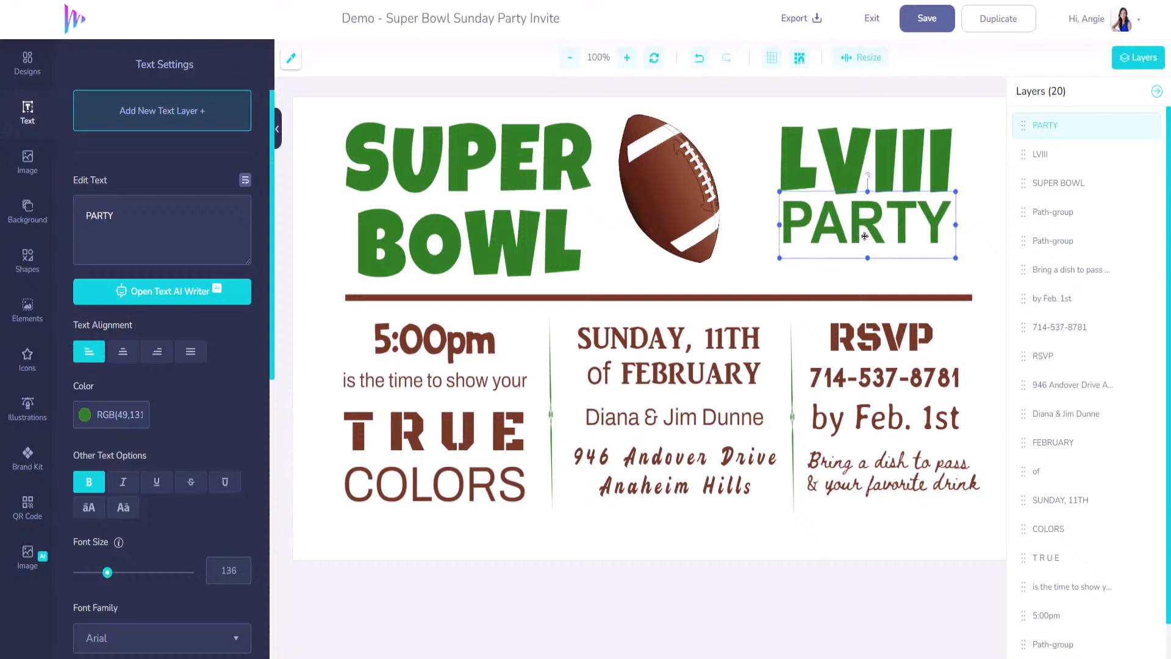
pyautogui.moveTo(864, 230); pyautogui.dragTo(860, 250)
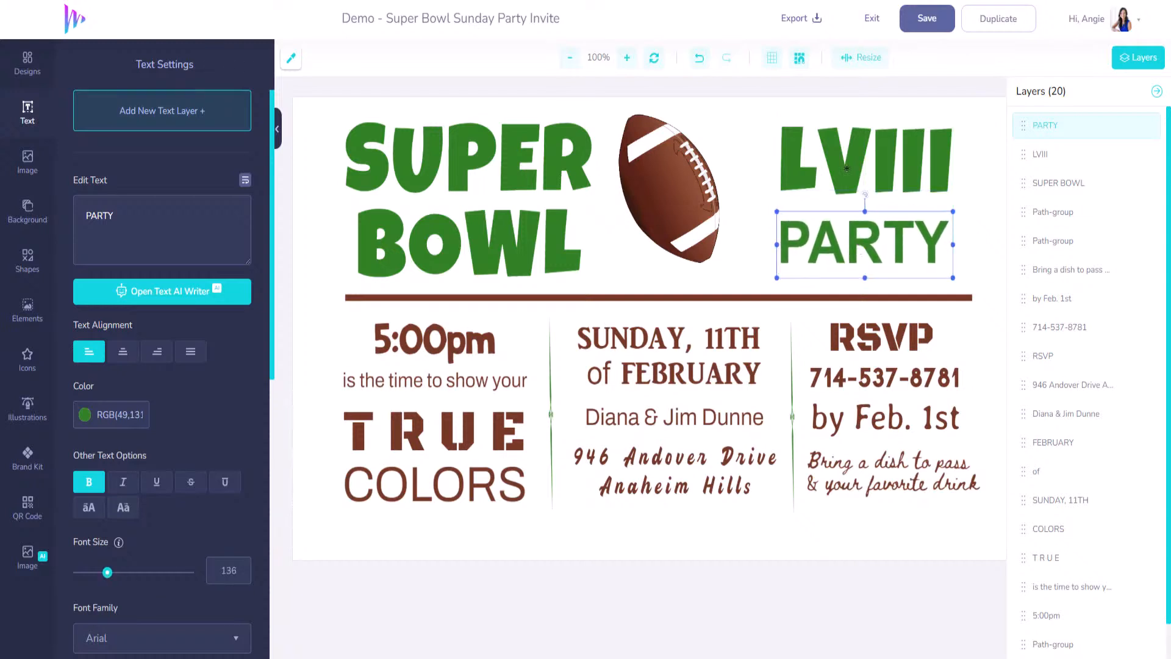
pyautogui.moveTo(842, 154); pyautogui.dragTo(842, 163)
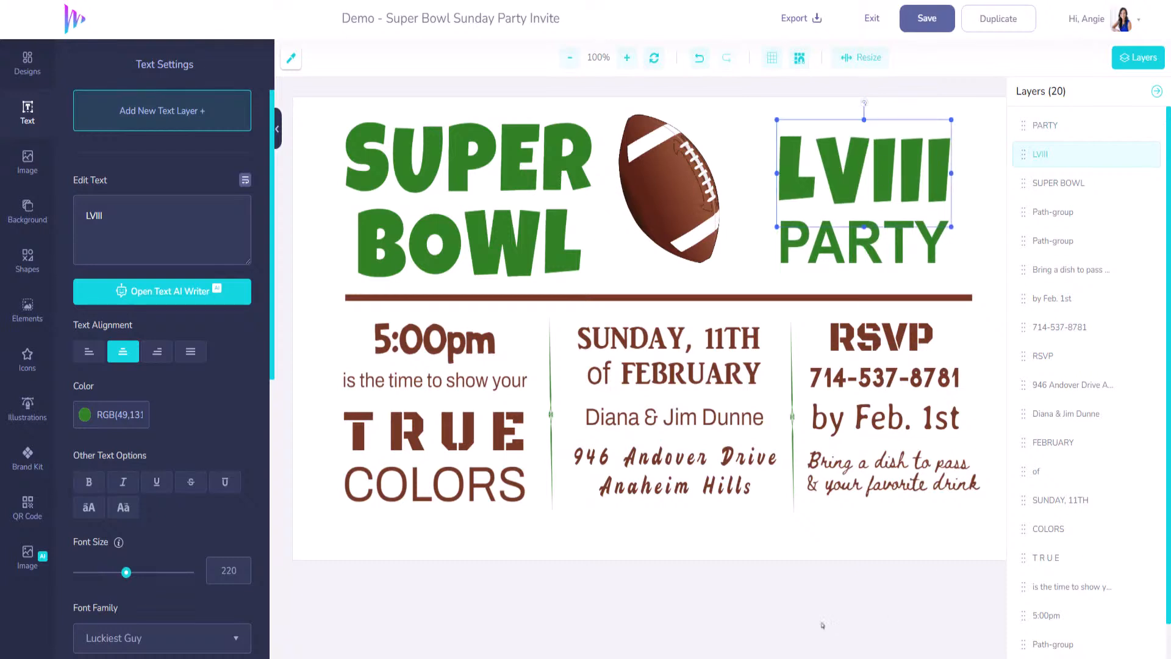
pyautogui.click(936, 29)
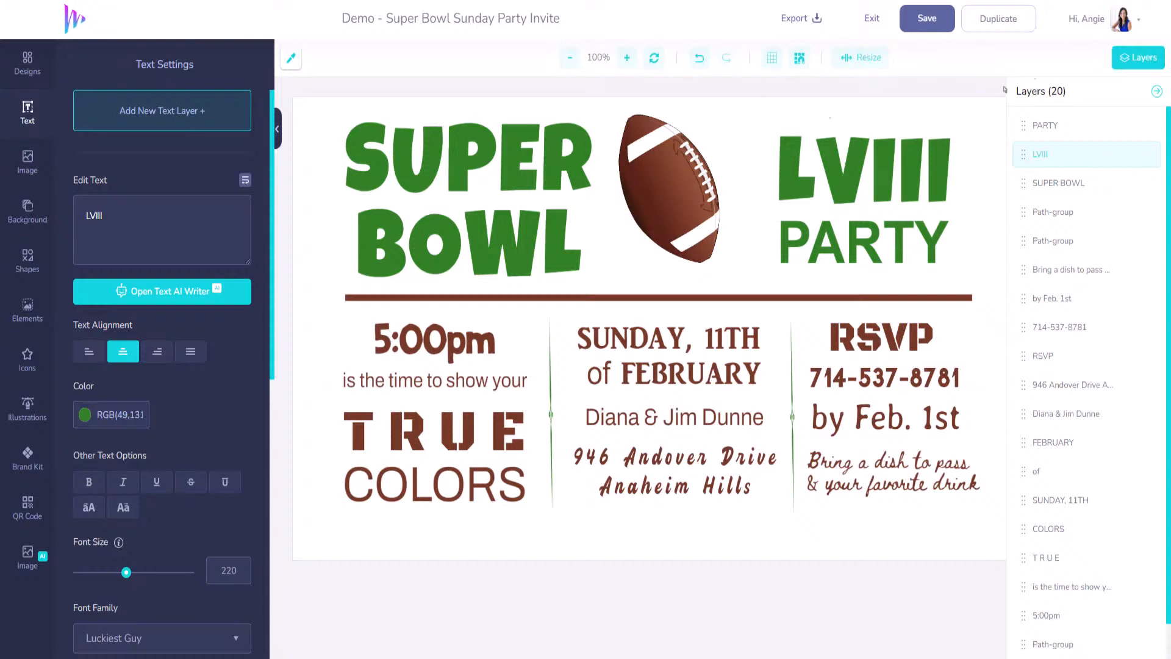
# - Exit the party invite, preview its card in My Designs, then start a new design from scratch
pyautogui.click(872, 20)
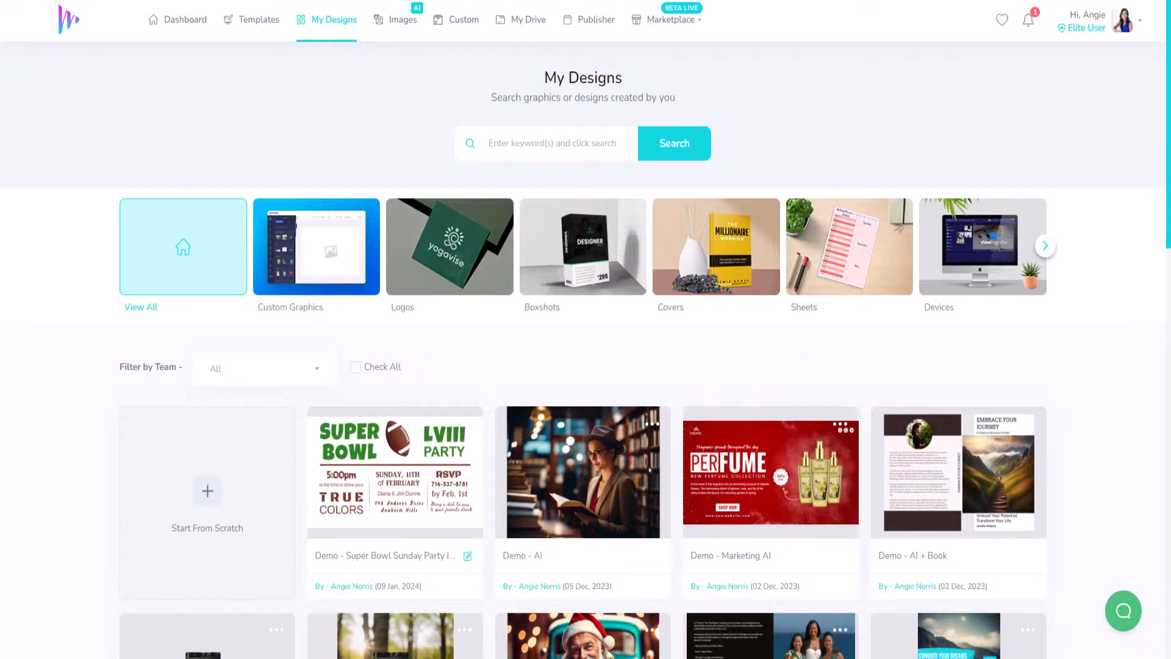
pyautogui.scroll(-5, 393, 473)
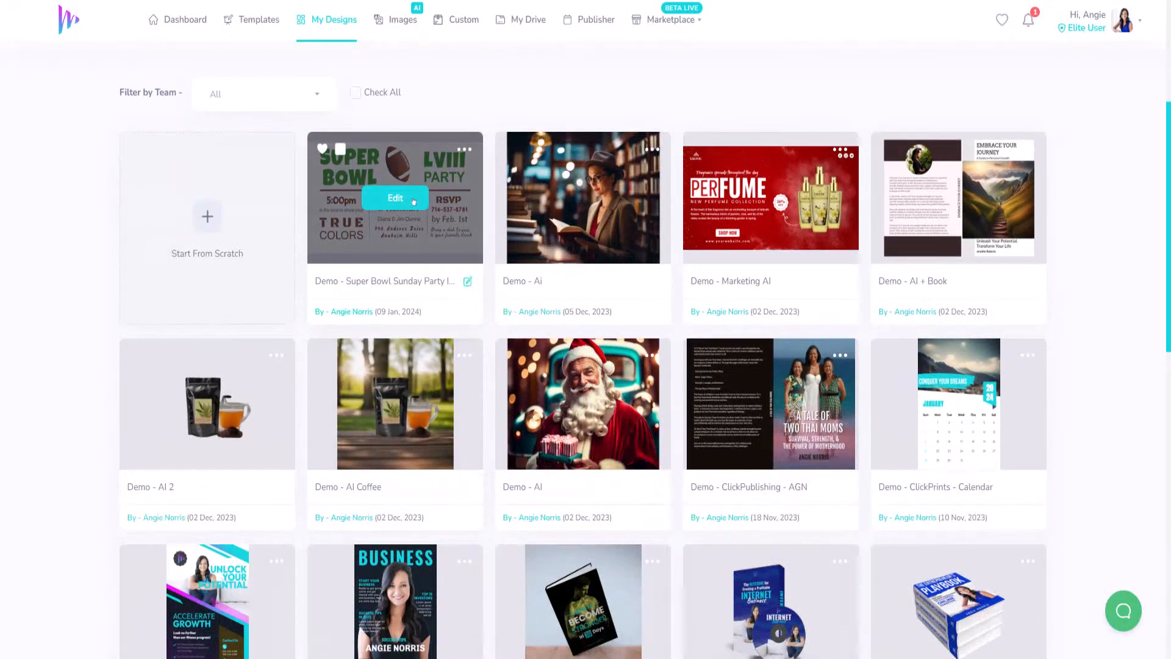
pyautogui.click(464, 150)
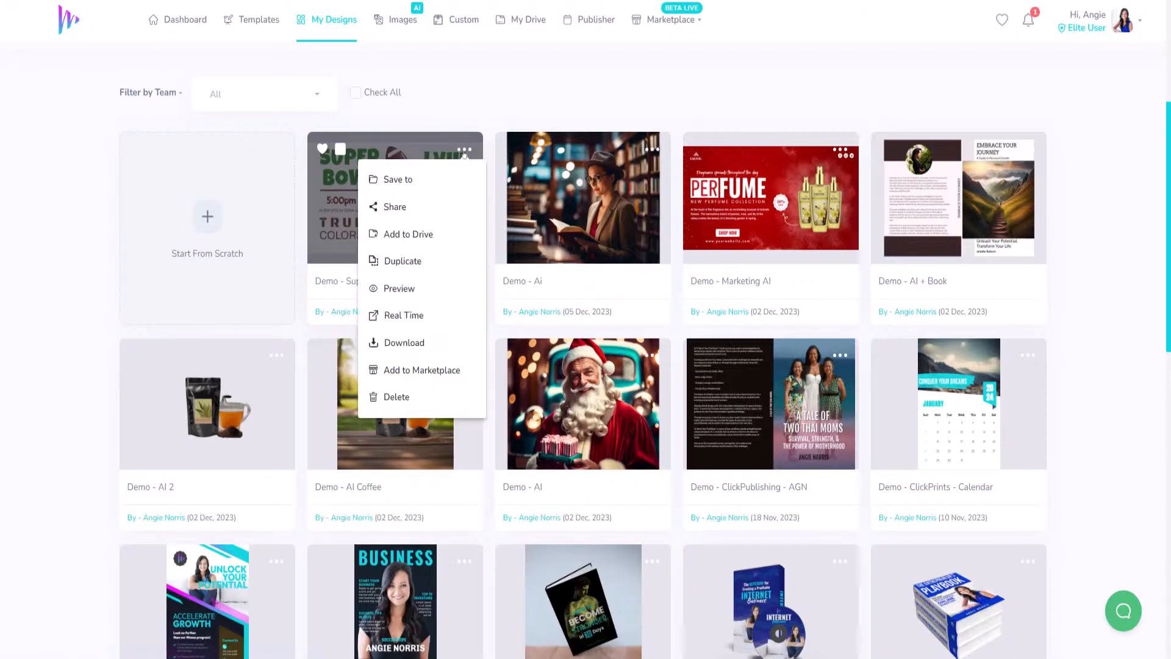
pyautogui.click(419, 290)
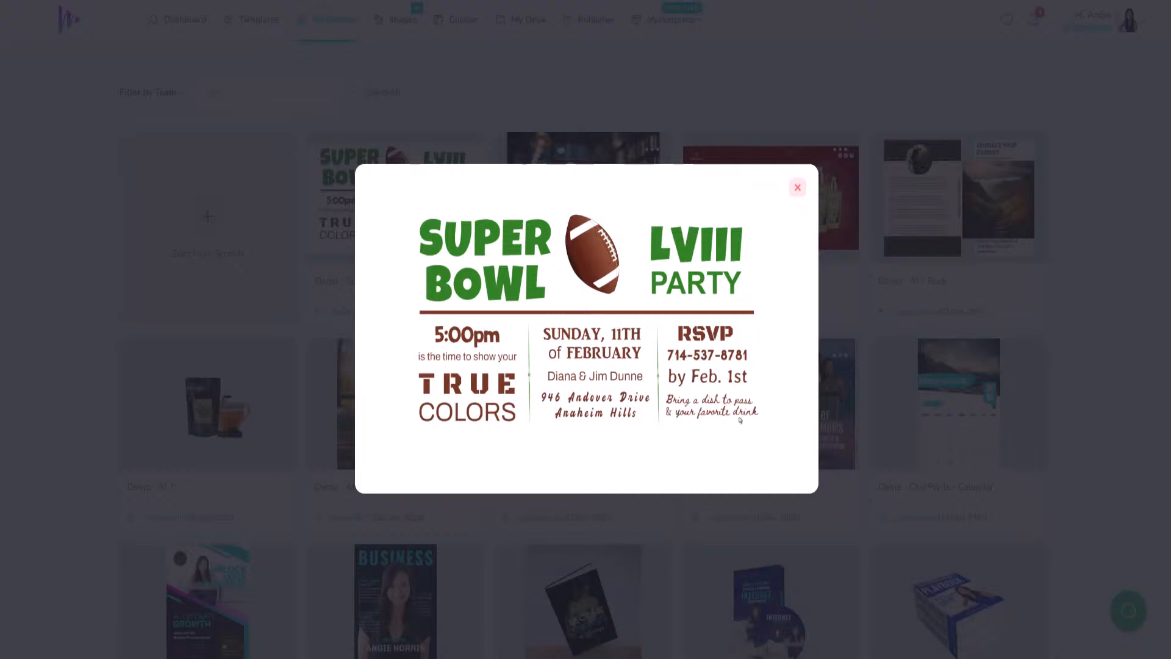
pyautogui.click(797, 188)
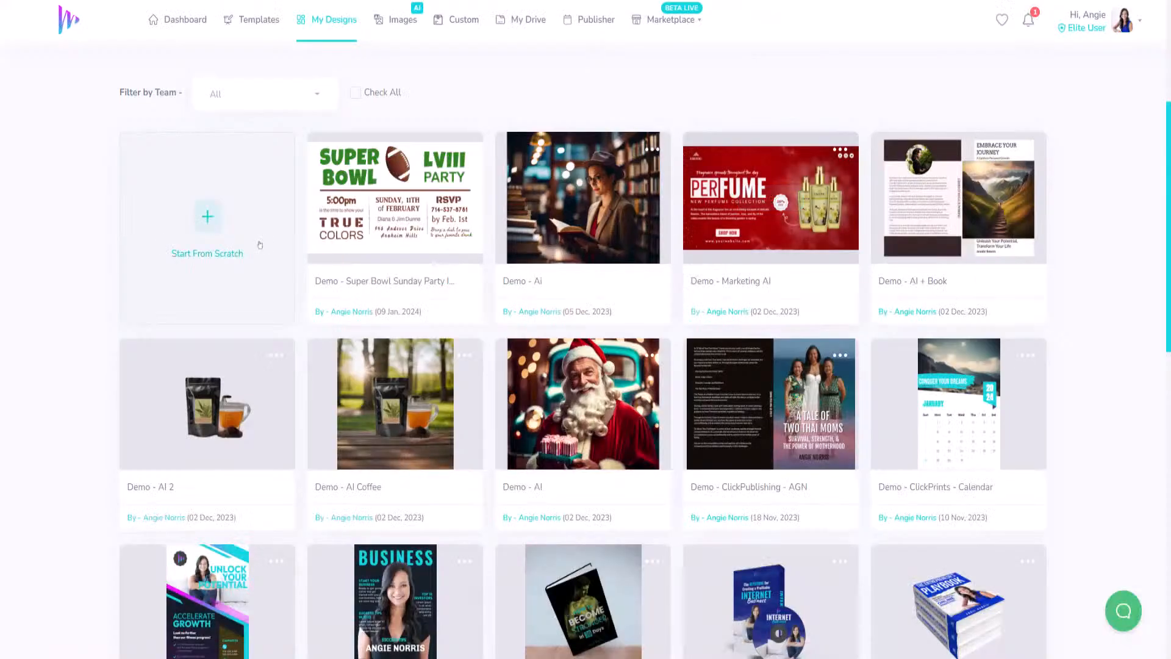
pyautogui.click(208, 218)
# - Name the new blank-canvas design 'Demo - Super Bowl Squares'
pyautogui.click(422, 111)
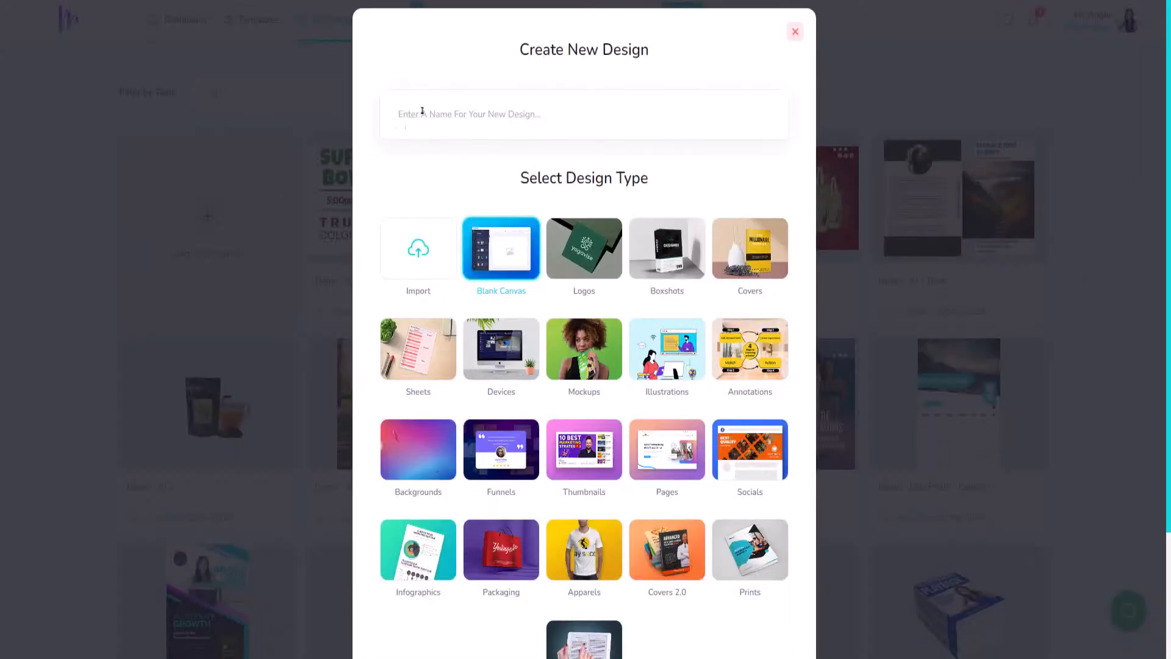
pyautogui.write('Demo - Super')
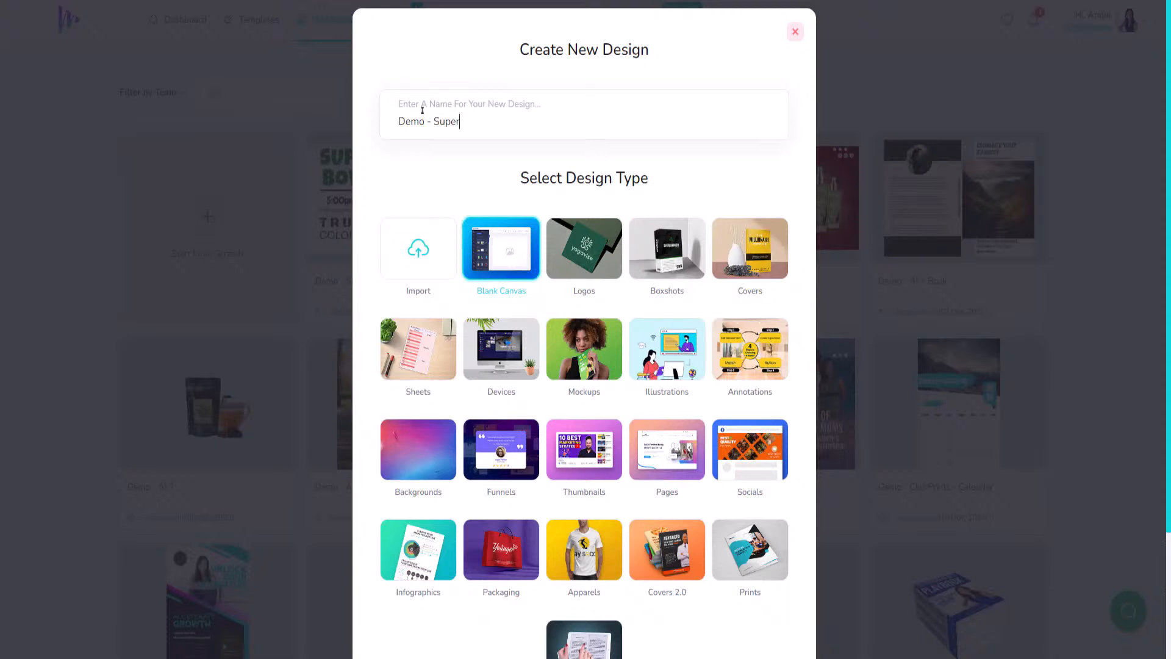
pyautogui.write(' Bowl Squares')
pyautogui.scroll(-3, 553, 414)
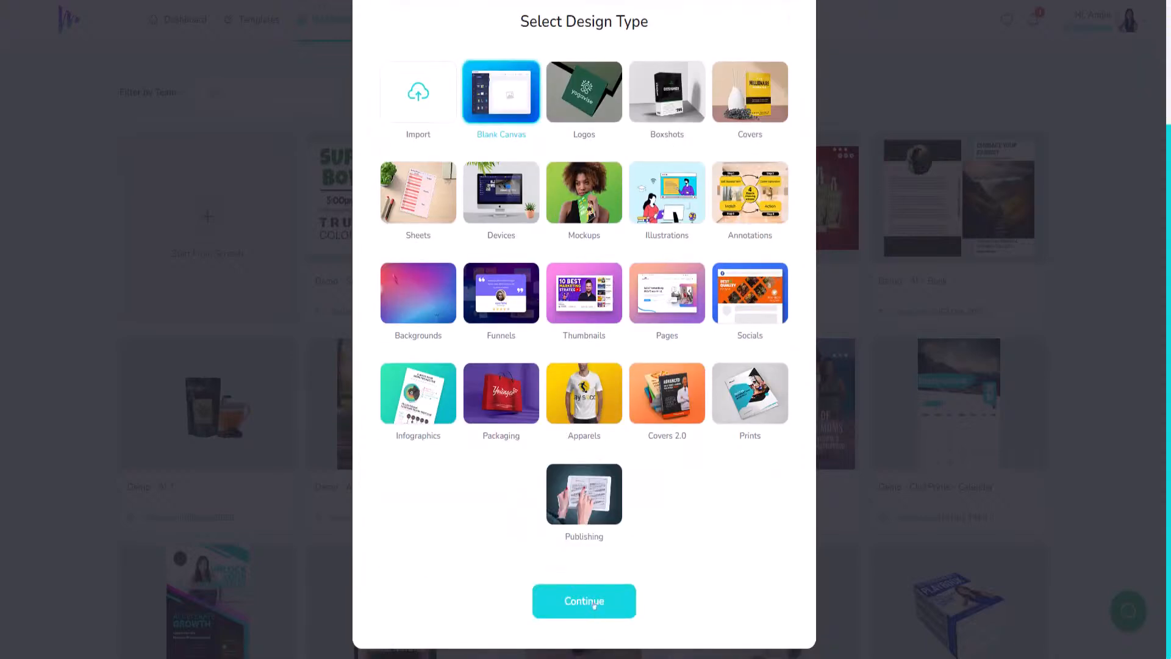
pyautogui.click(595, 604)
# - Set the canvas to 2550 × 3300 px and create the design
pyautogui.moveTo(483, 346); pyautogui.dragTo(461, 349)
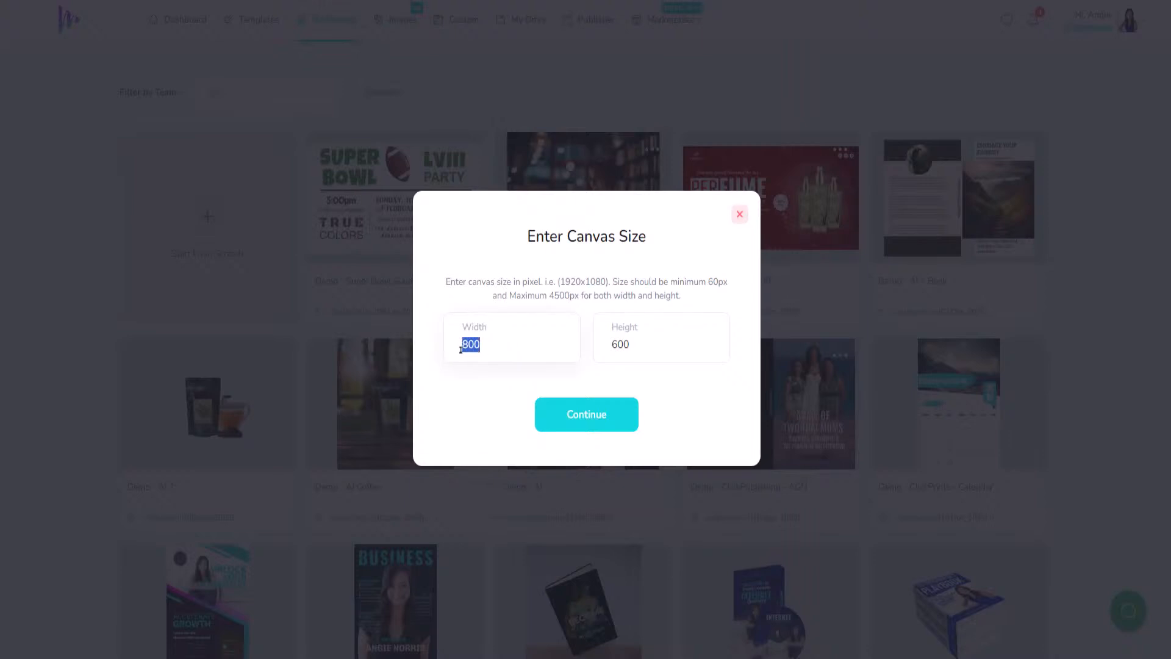
pyautogui.write('2550')
pyautogui.moveTo(642, 345); pyautogui.dragTo(606, 347)
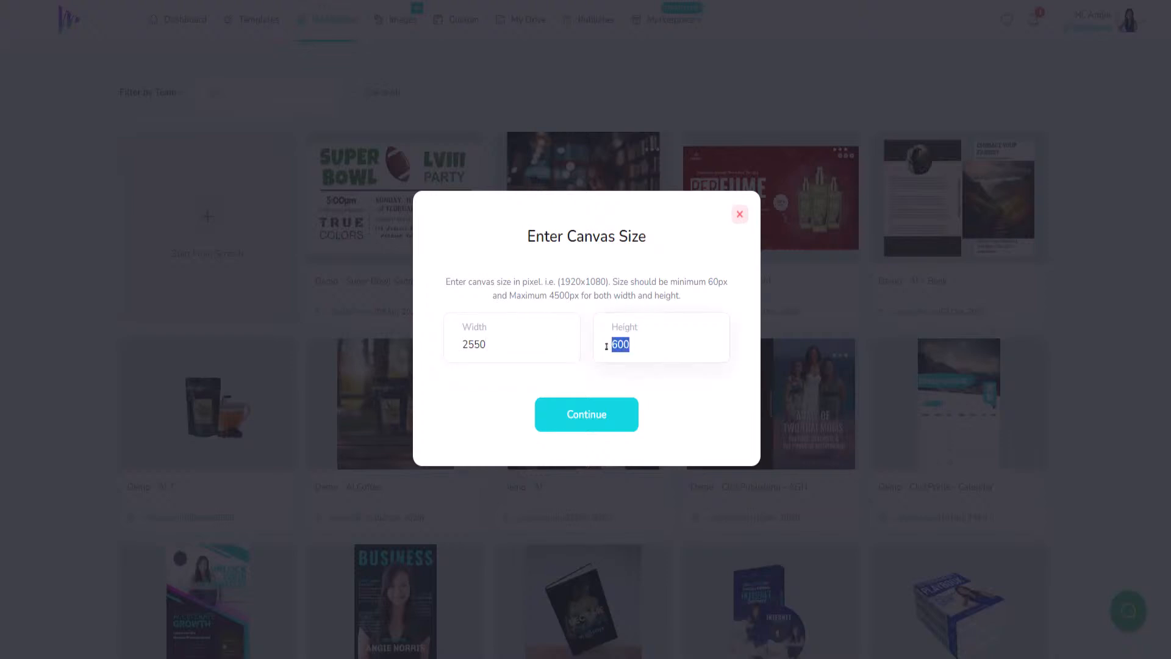
pyautogui.write('3300')
pyautogui.click(594, 416)
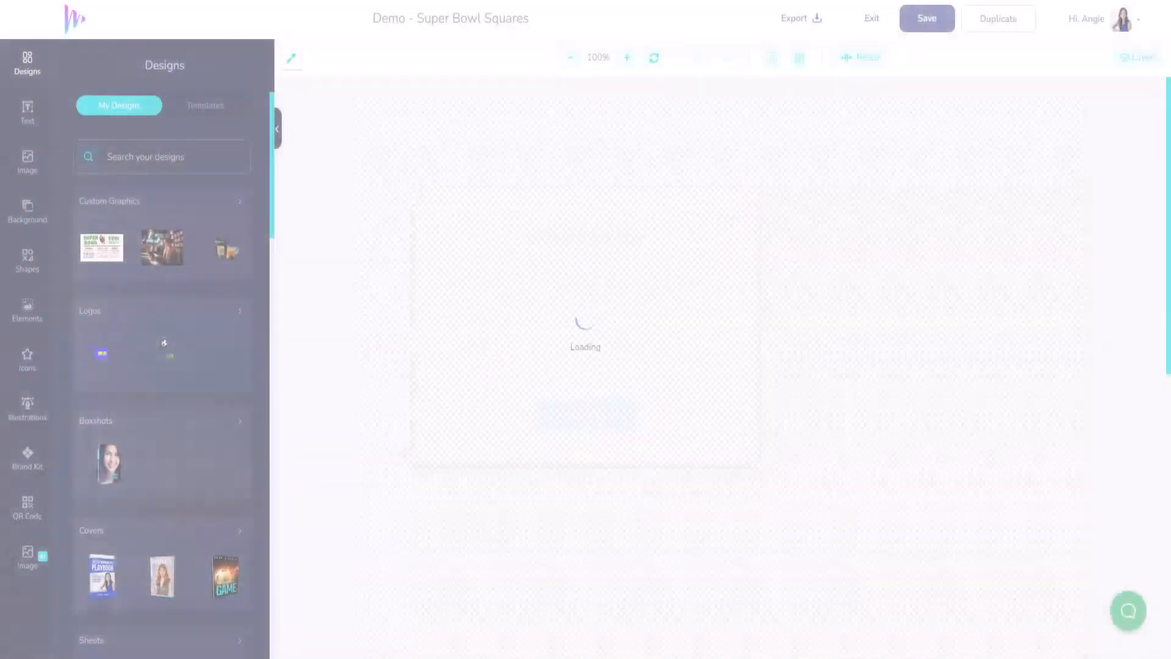
# - Resize the canvas to 3300 × 2550 px landscape and view it at 80% zoom
pyautogui.click(570, 58)
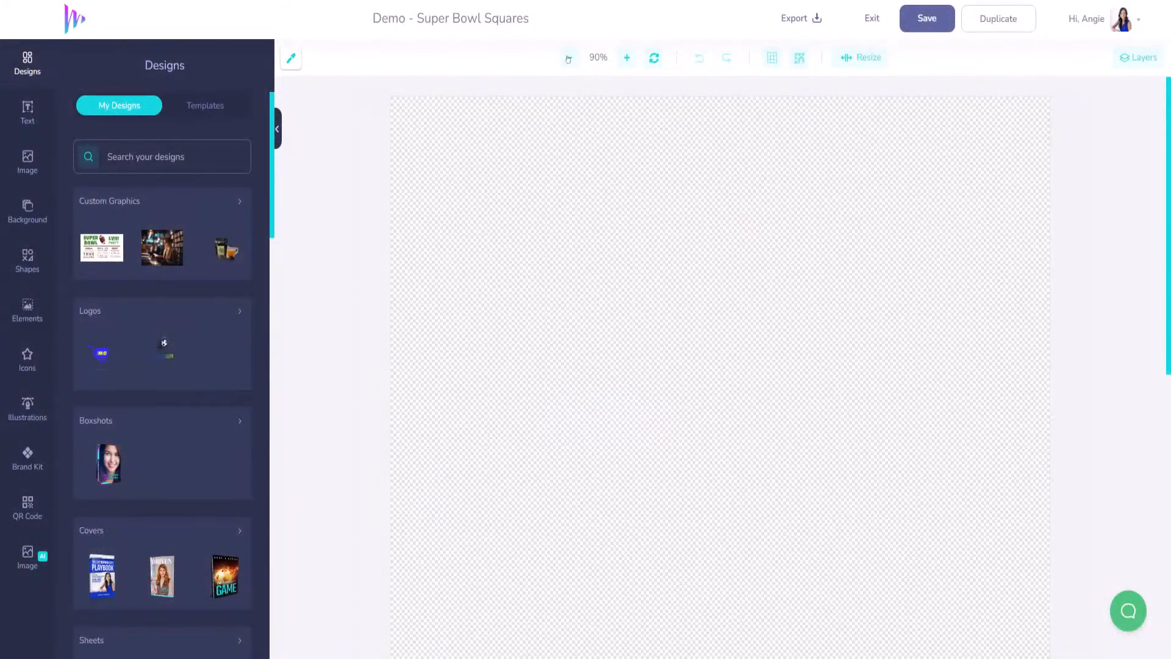
pyautogui.click(569, 58)
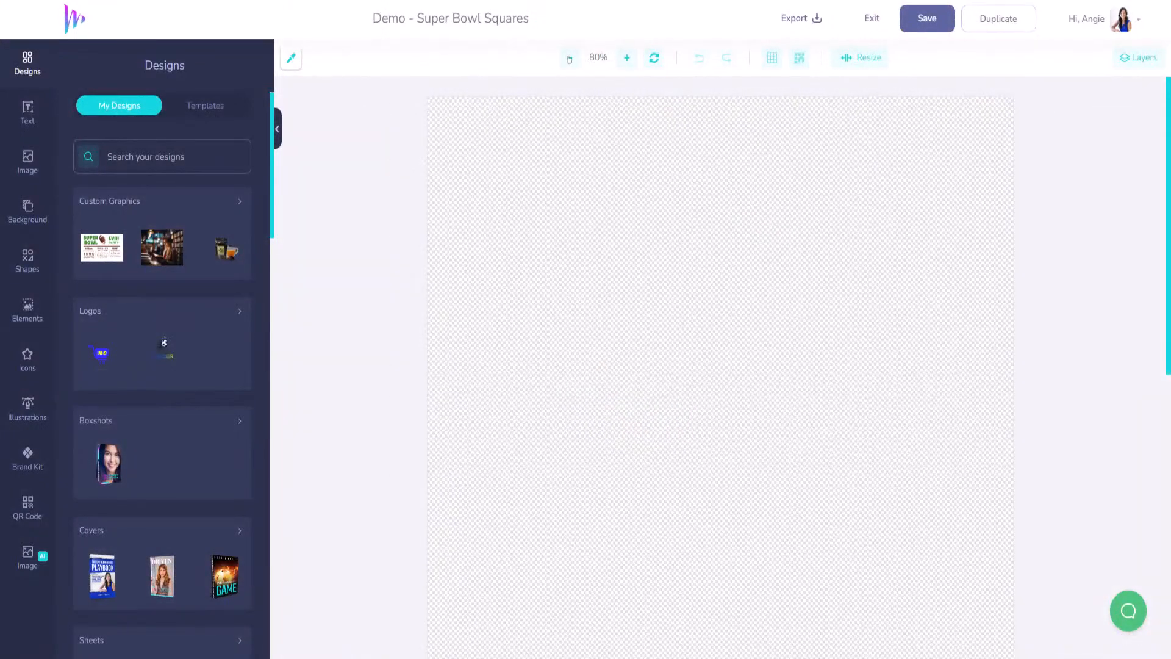
pyautogui.click(571, 58)
pyautogui.scroll(-5, 693, 293)
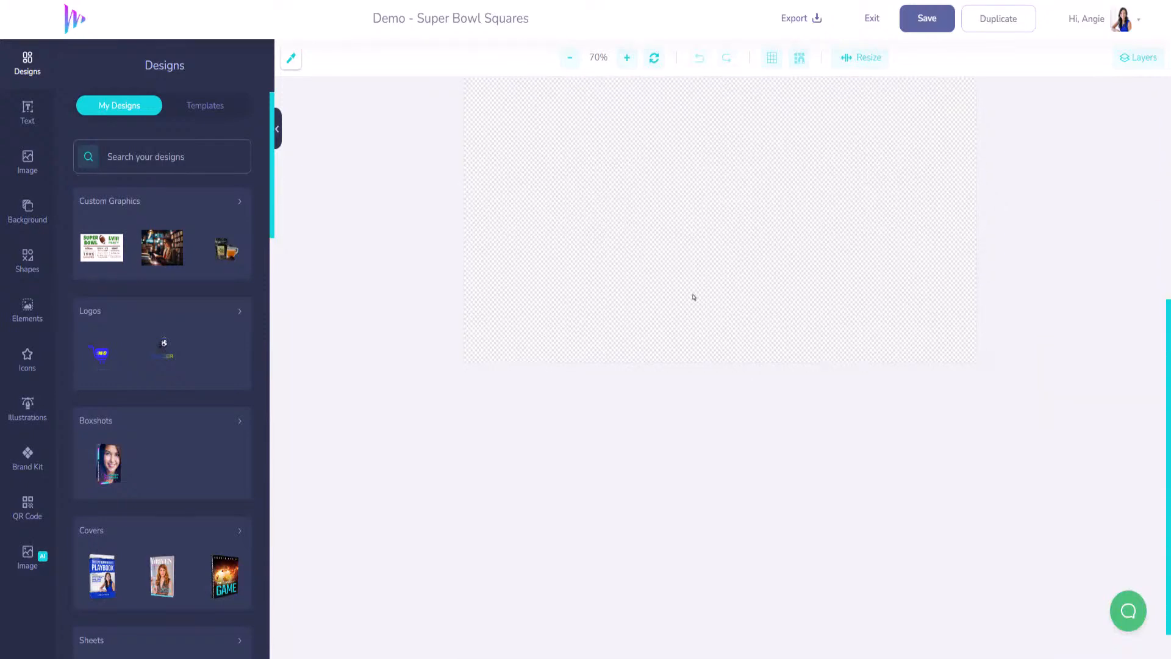
pyautogui.scroll(3, 692, 295)
pyautogui.scroll(3, 692, 295)
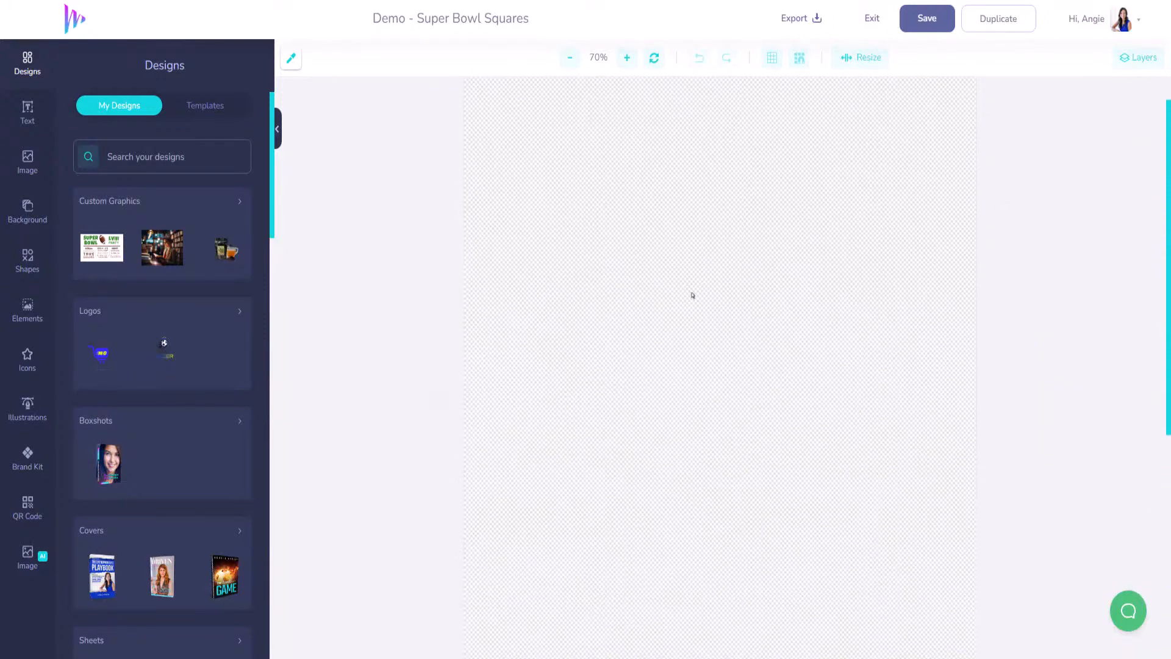
pyautogui.click(867, 57)
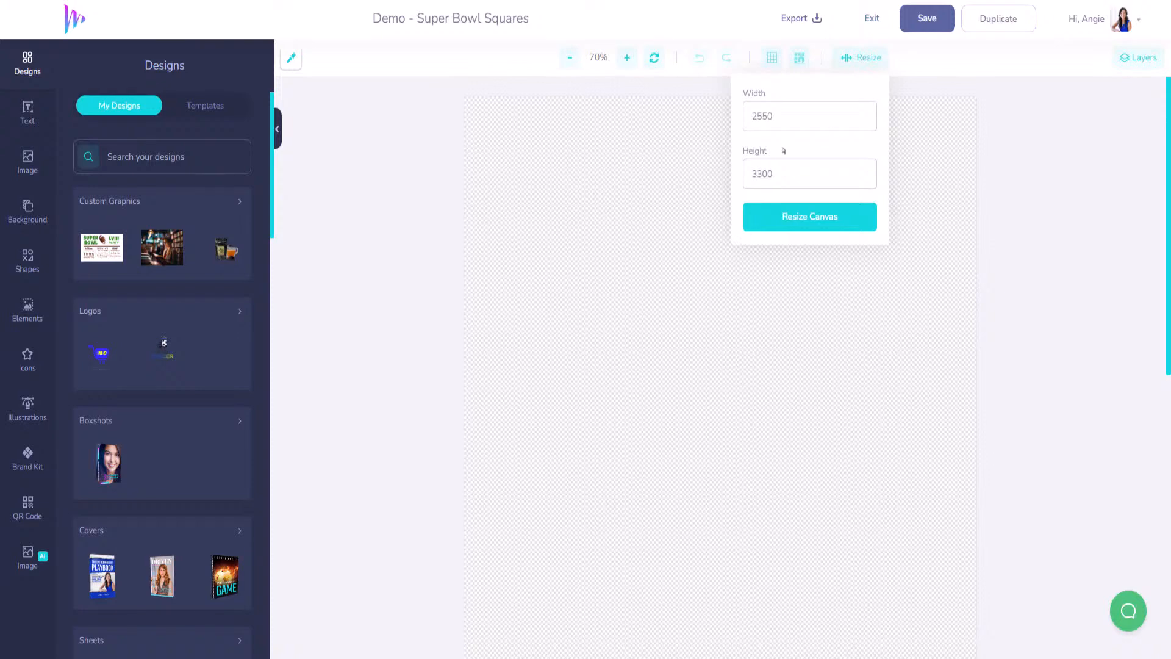
pyautogui.doubleClick(760, 122)
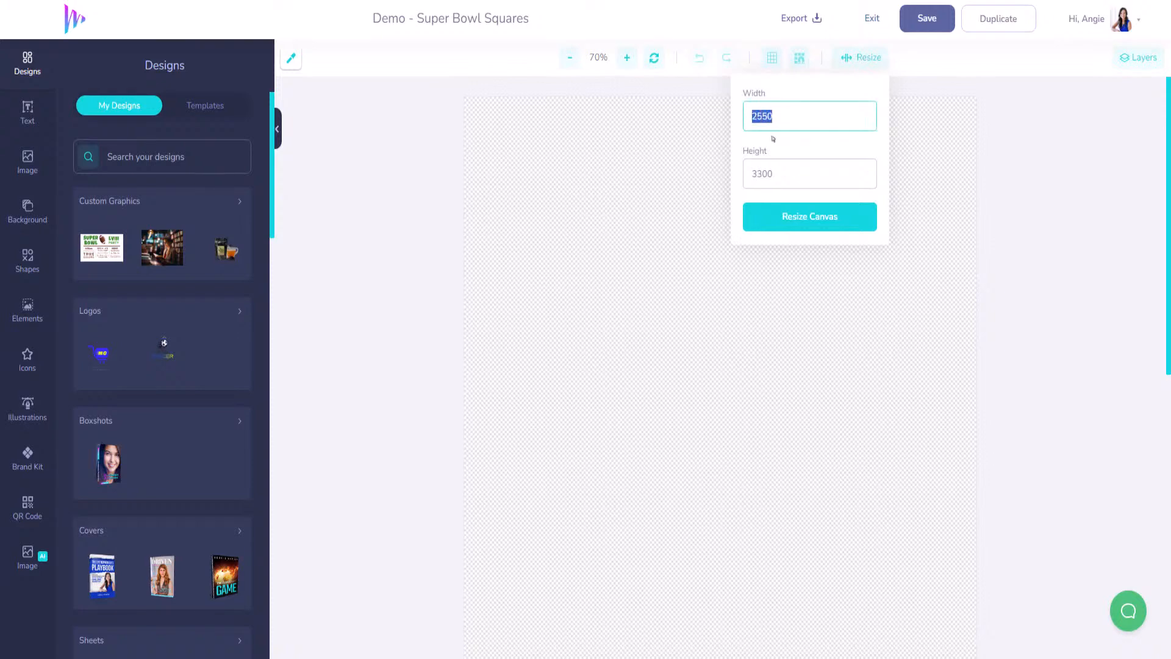
pyautogui.write('3300')
pyautogui.moveTo(781, 179); pyautogui.dragTo(745, 174)
pyautogui.write('25')
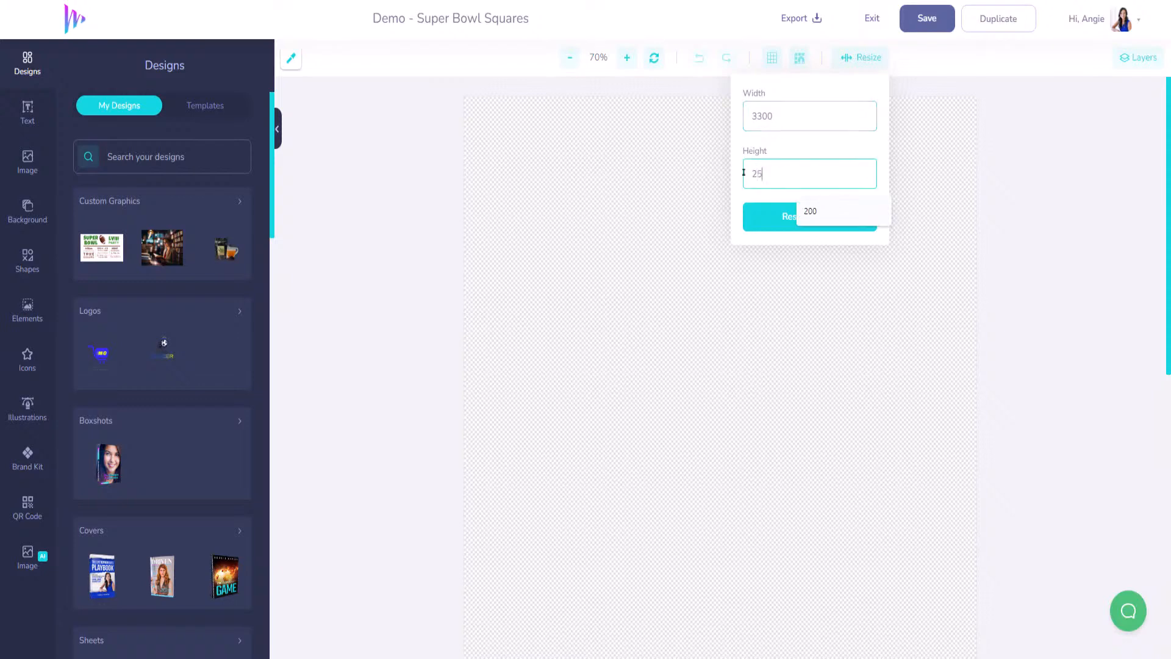
pyautogui.write('50')
pyautogui.click(789, 219)
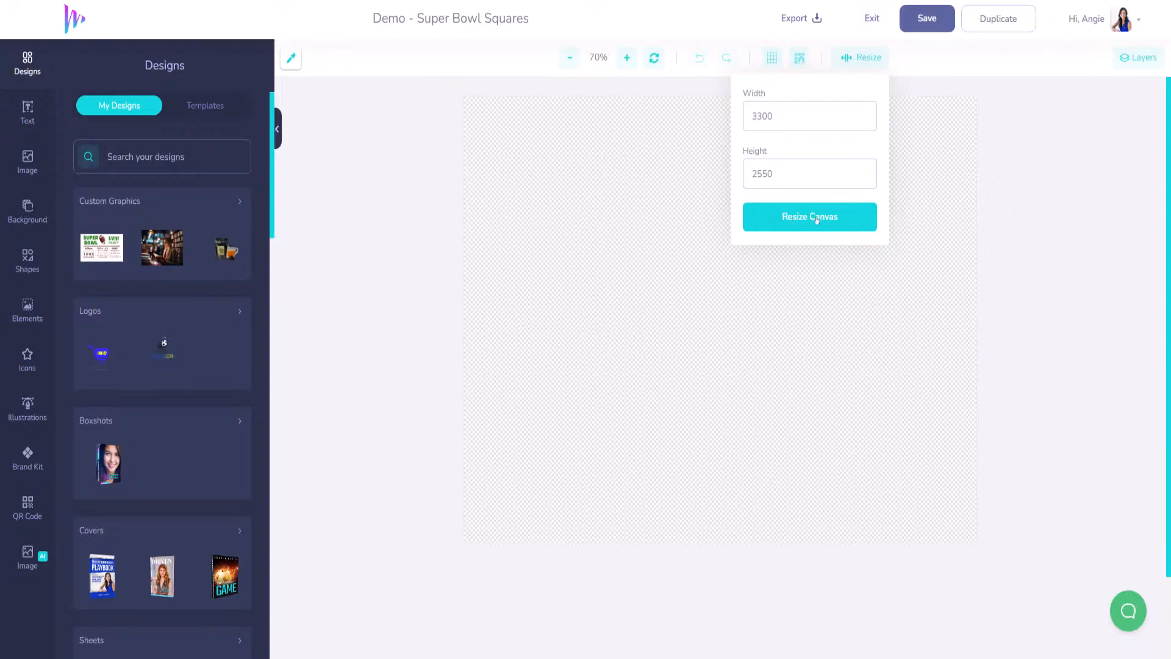
pyautogui.click(591, 86)
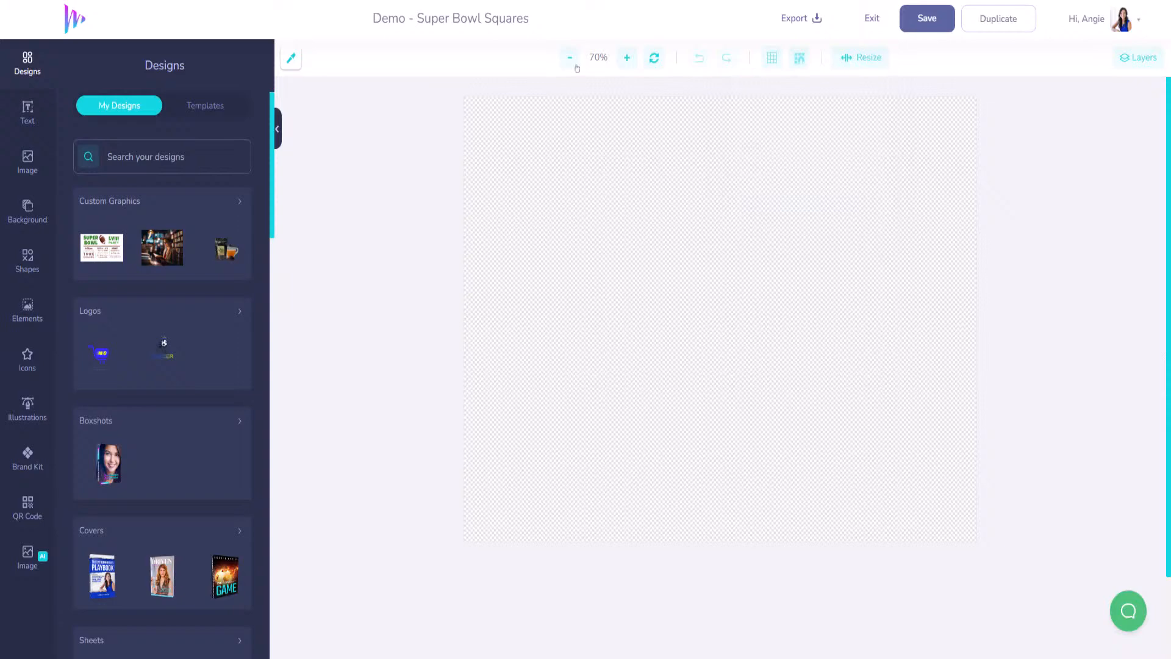
pyautogui.click(626, 58)
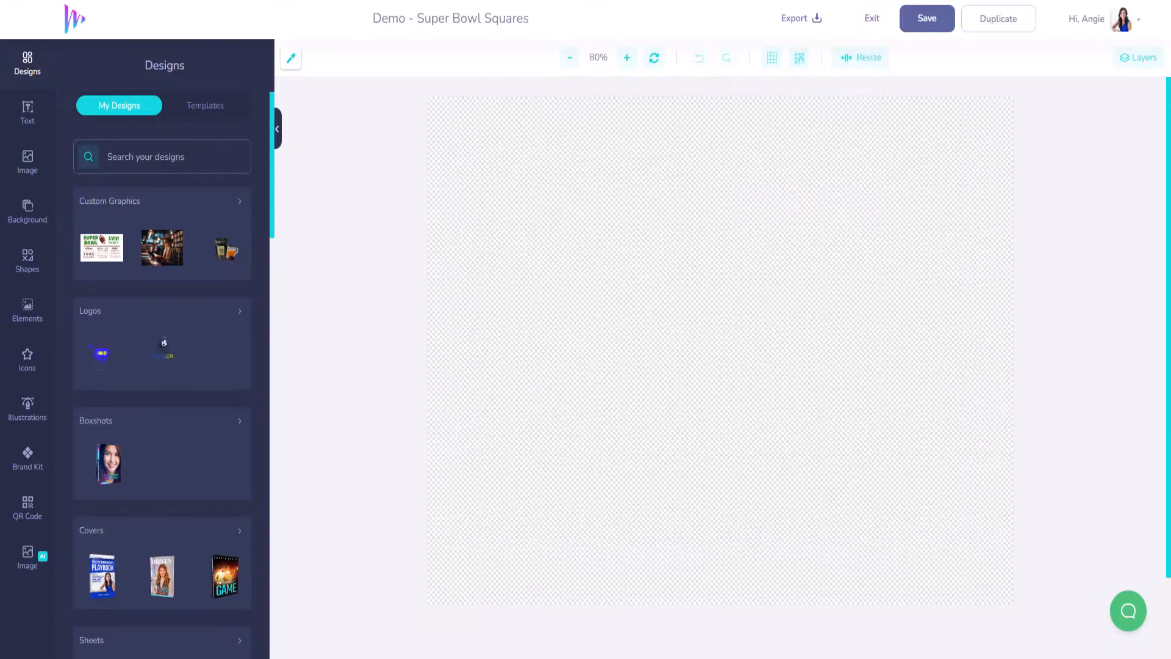
# - Browse the Background Color, Image and stock photo Search options, then bring up Image AI
pyautogui.click(30, 211)
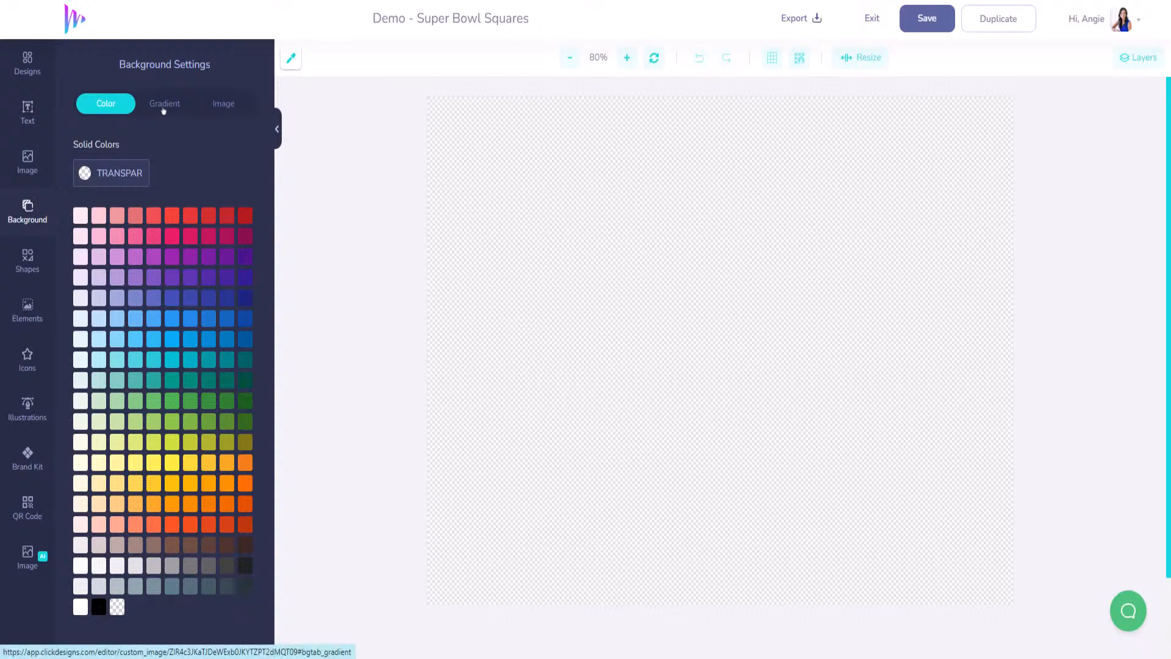
pyautogui.click(224, 104)
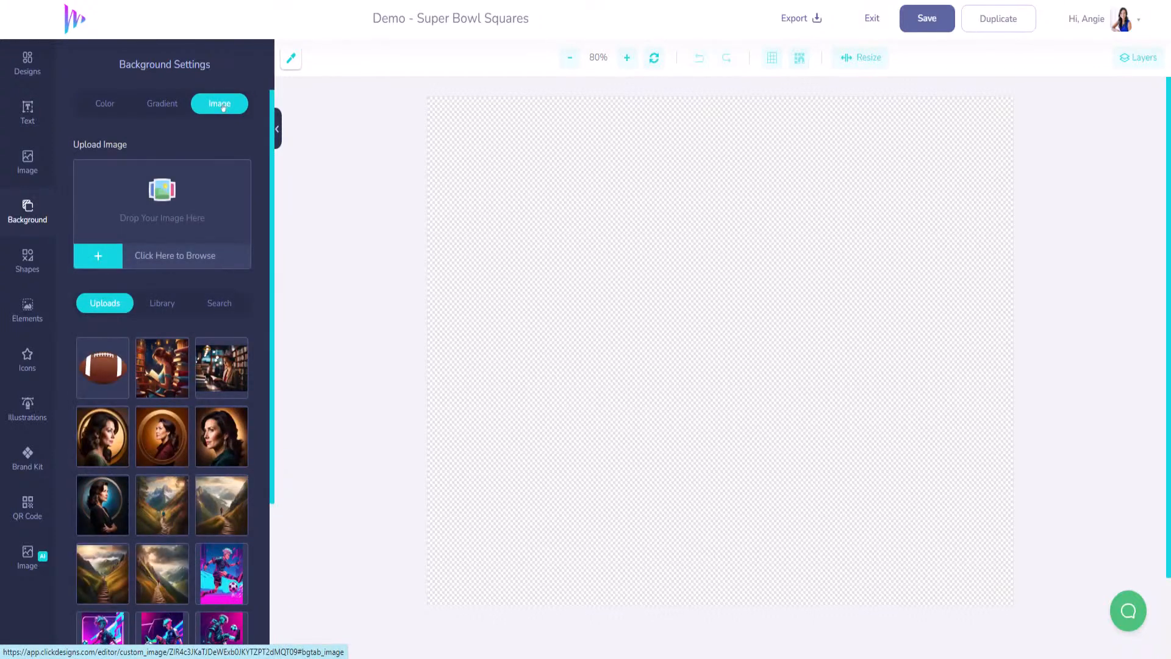
pyautogui.click(220, 303)
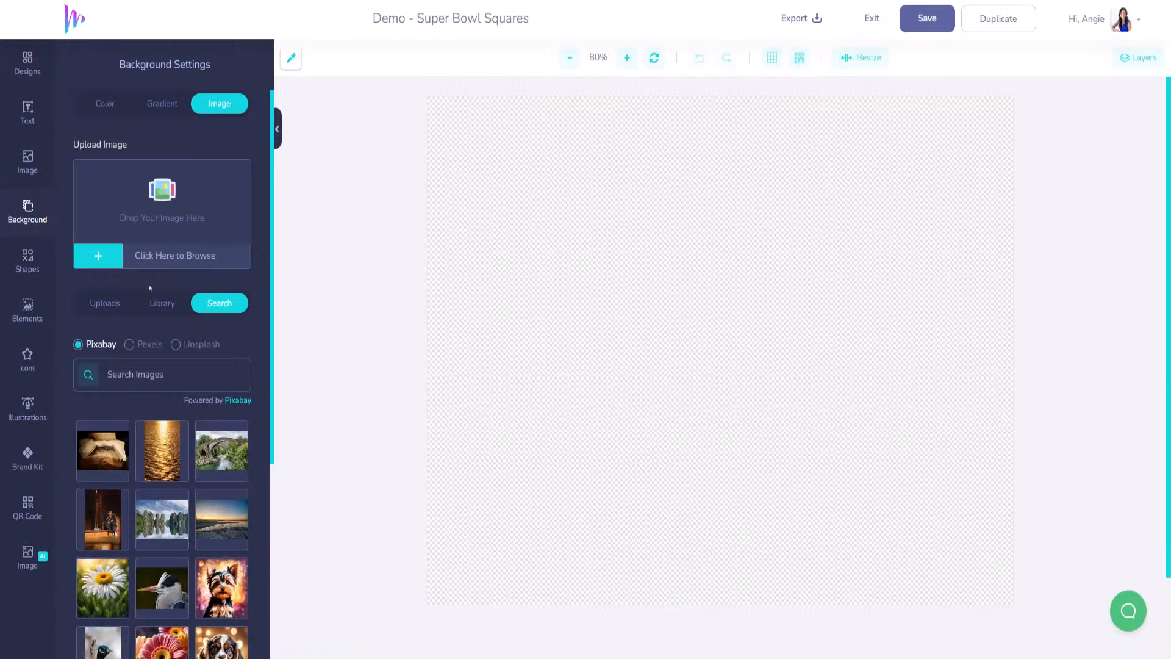
pyautogui.scroll(-5, 92, 466)
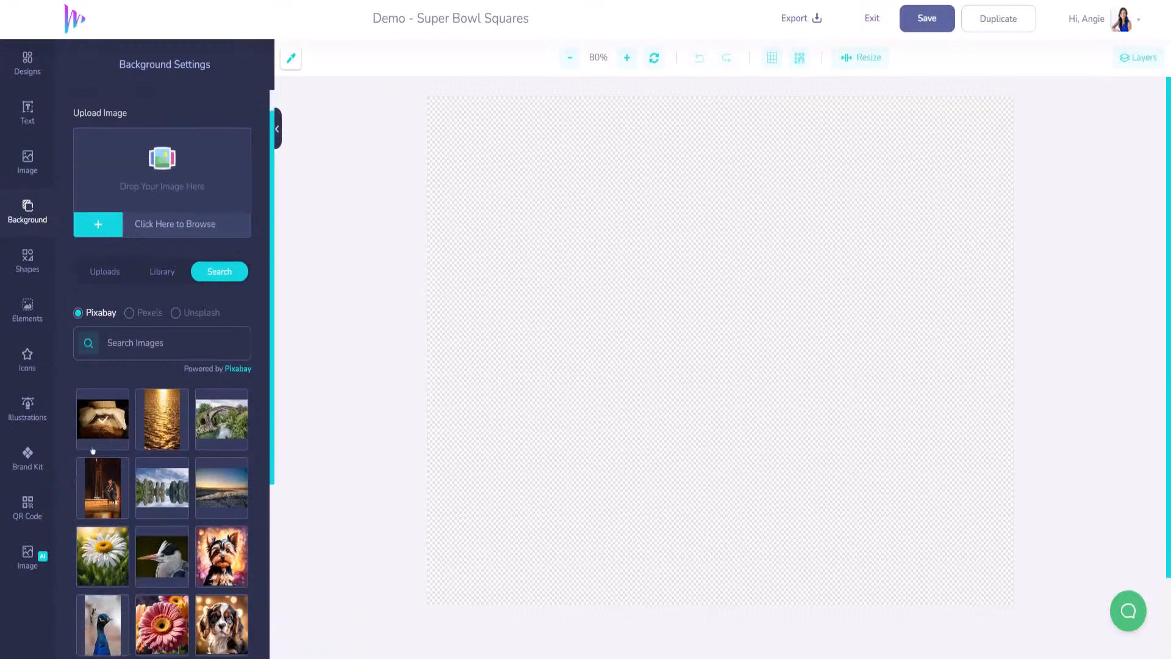
pyautogui.scroll(5, 120, 177)
pyautogui.click(114, 103)
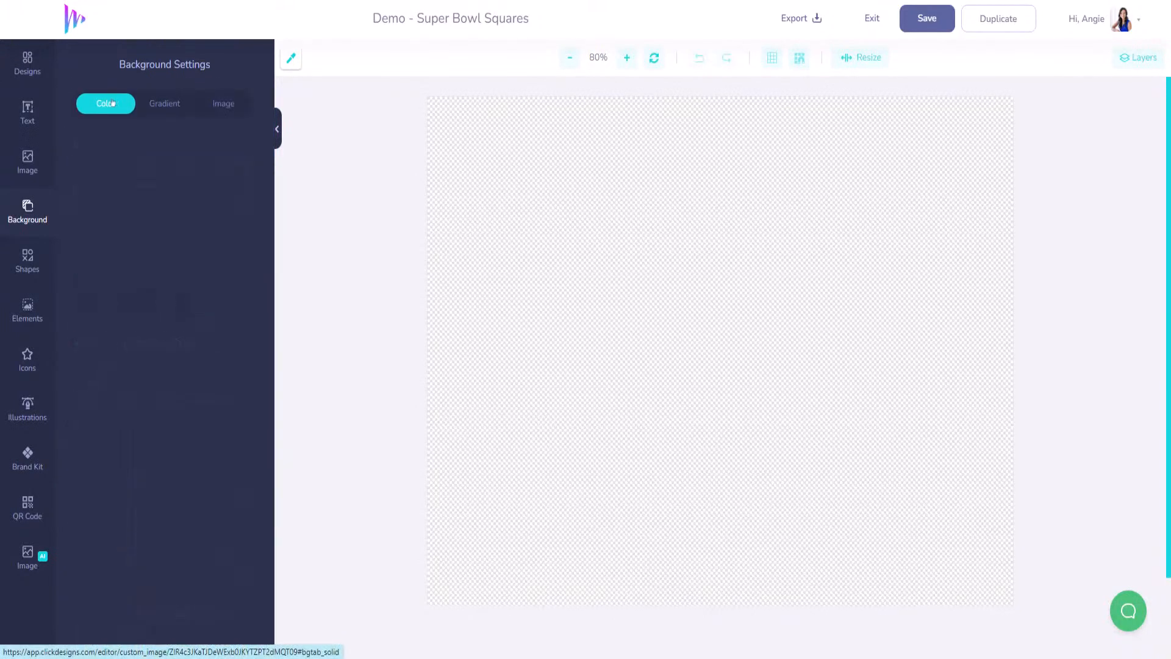
pyautogui.click(28, 557)
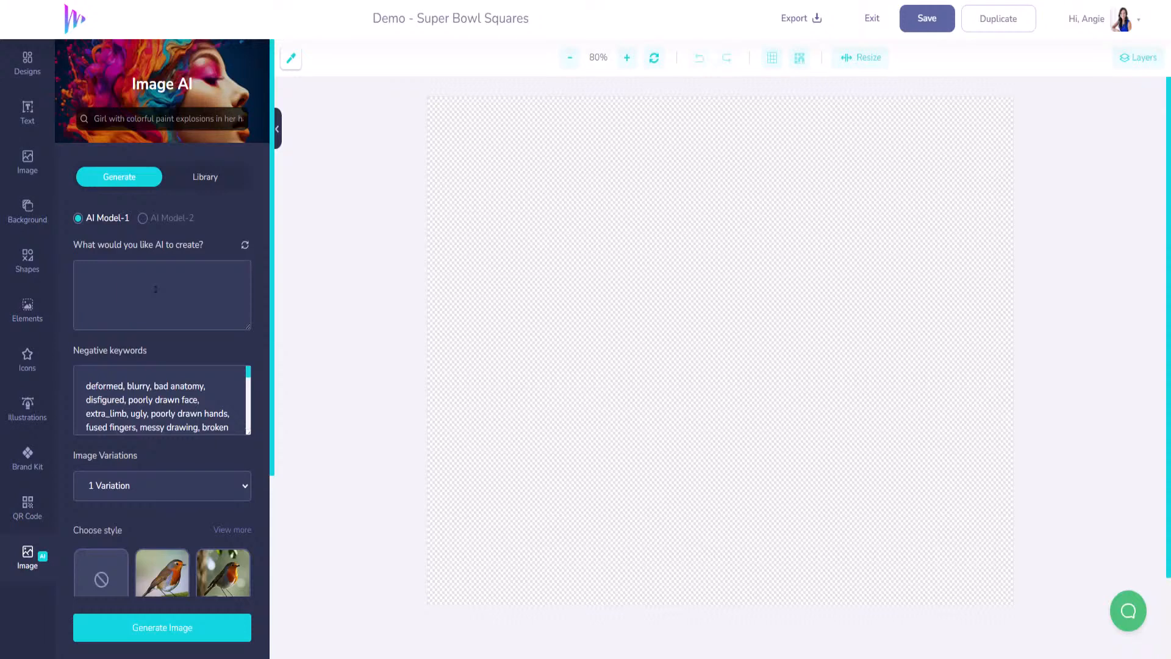
# - Enter the prompt 'superbowl ttadium closed top' and request 2 variations
pyautogui.write('superbowl t')
pyautogui.write('tadium closed top')
pyautogui.scroll(-2, 197, 308)
pyautogui.scroll(-2, 198, 360)
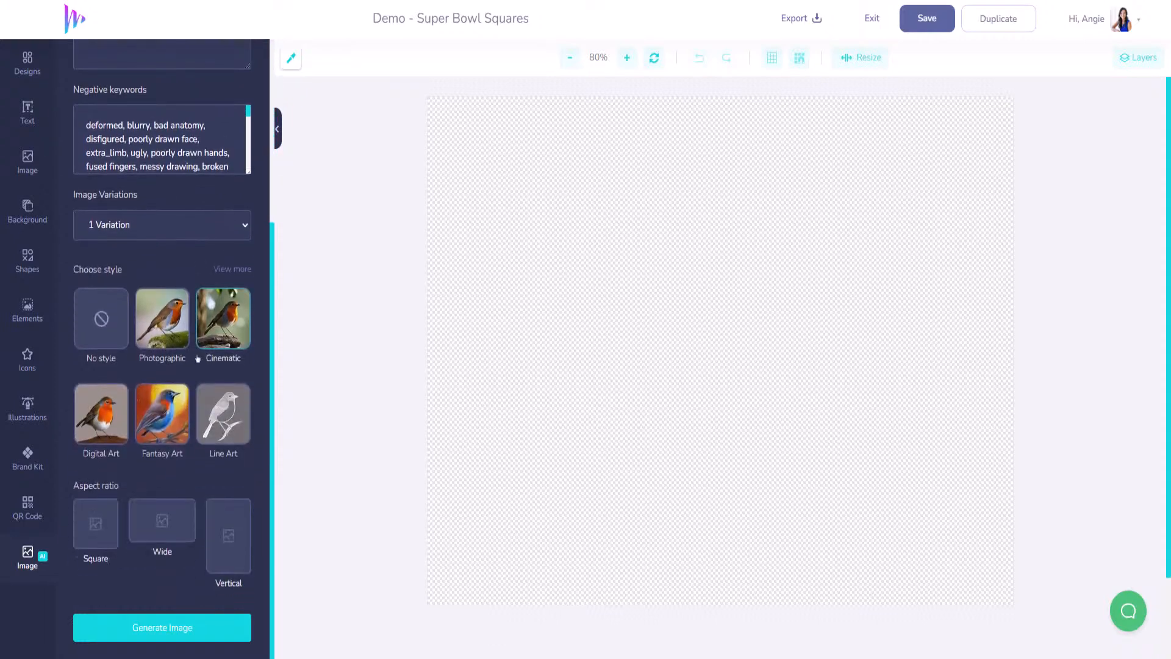
pyautogui.click(243, 227)
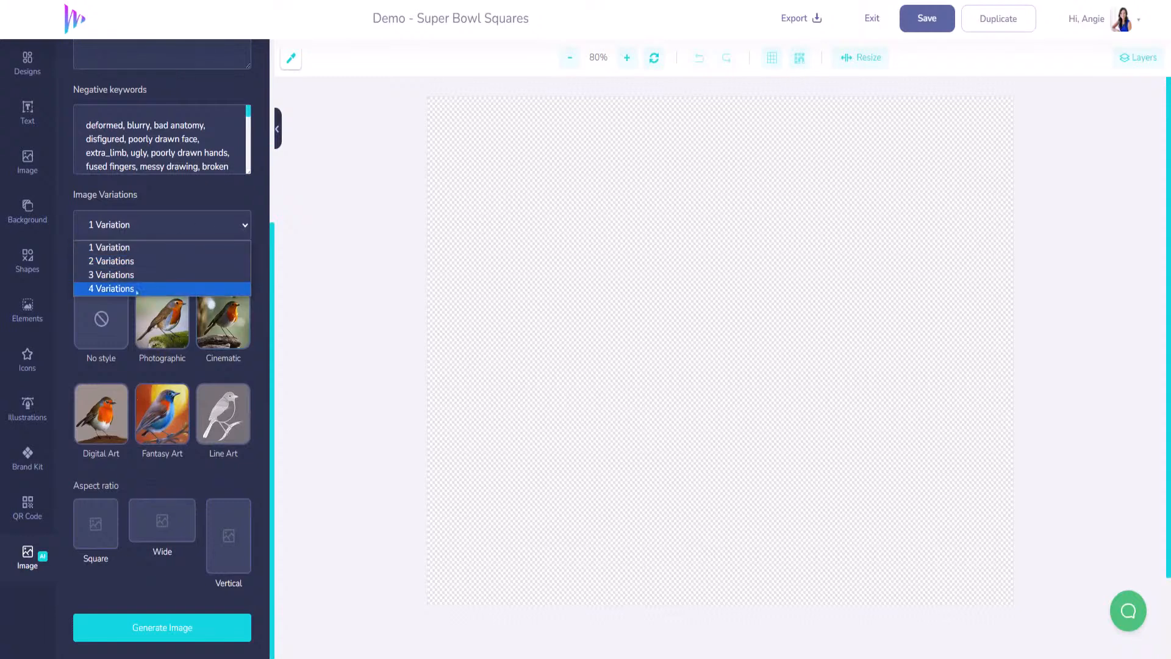
pyautogui.click(111, 261)
# - Generate wide Fantasy Art images and add the first one to the canvas
pyautogui.click(162, 320)
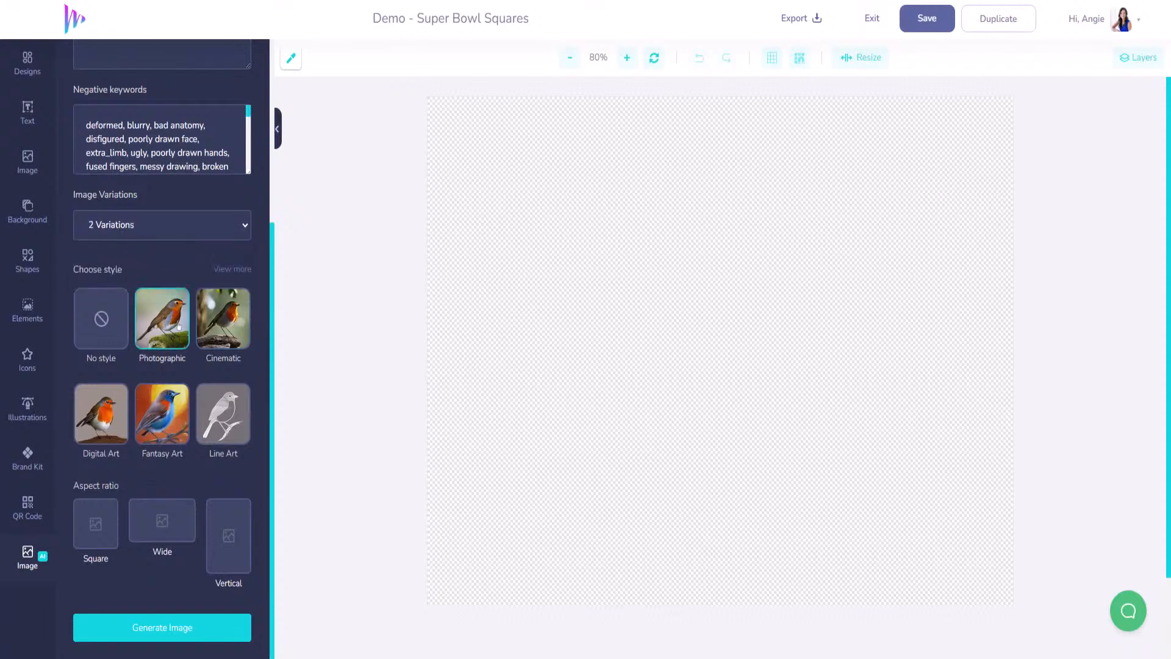
pyautogui.click(183, 412)
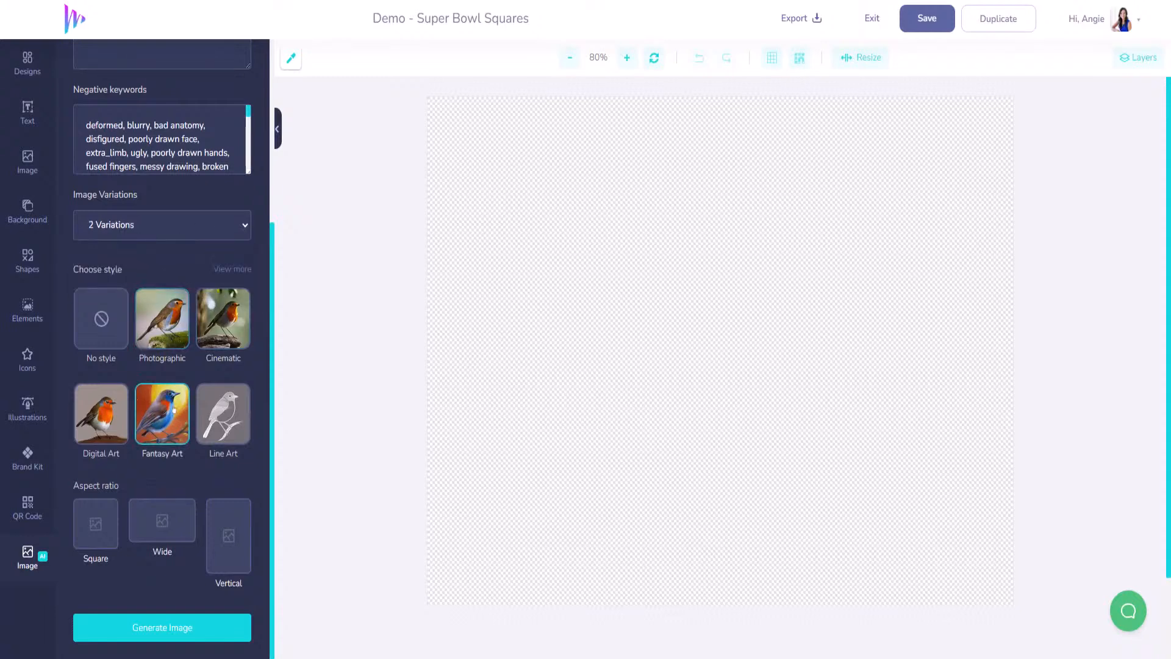
pyautogui.click(191, 536)
pyautogui.click(147, 628)
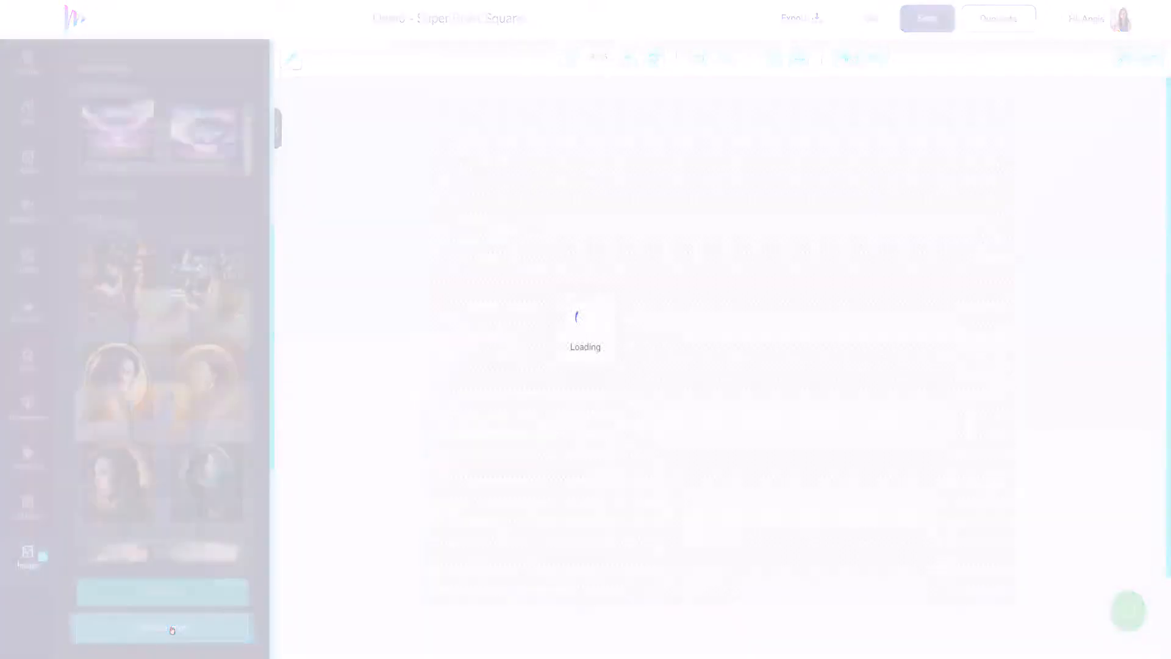
pyautogui.click(118, 136)
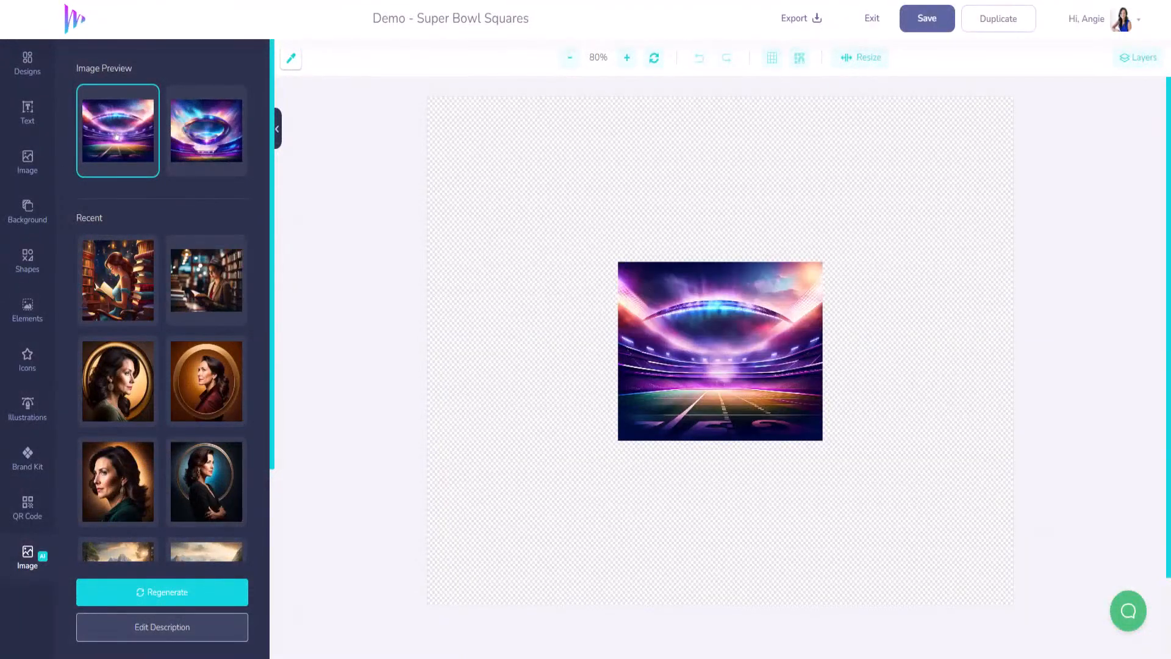
# - Move and enlarge the stadium image, crop off its top, and stretch it to fill the canvas
pyautogui.moveTo(736, 374); pyautogui.dragTo(543, 209)
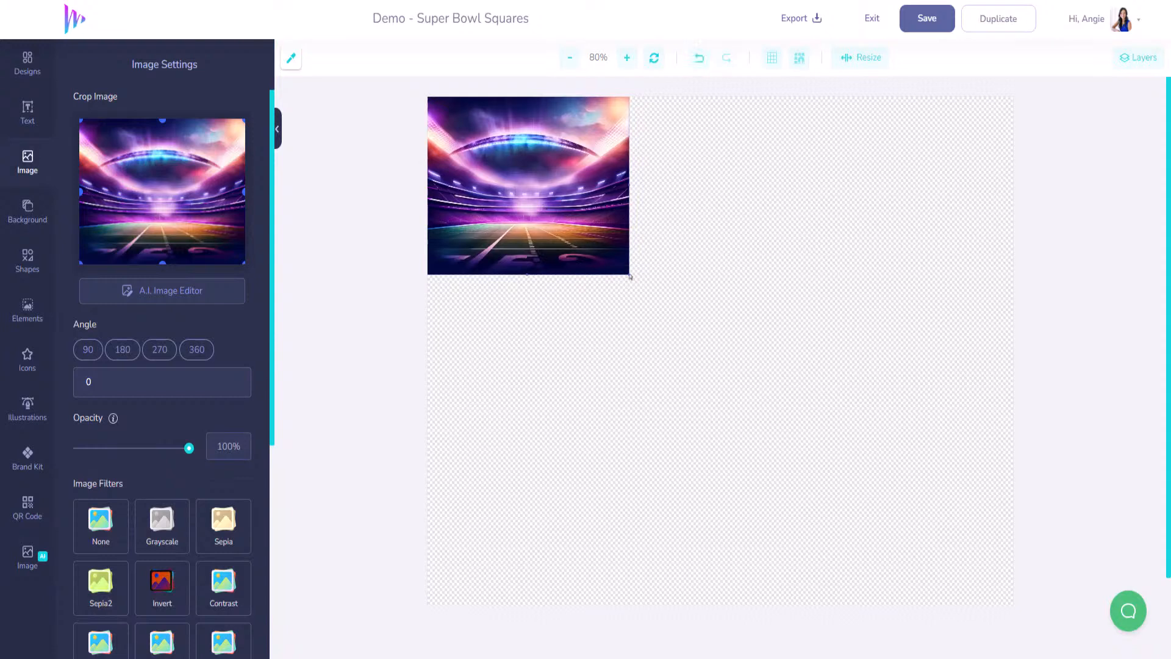
pyautogui.moveTo(629, 275); pyautogui.dragTo(1033, 602)
pyautogui.moveTo(856, 518); pyautogui.dragTo(837, 390)
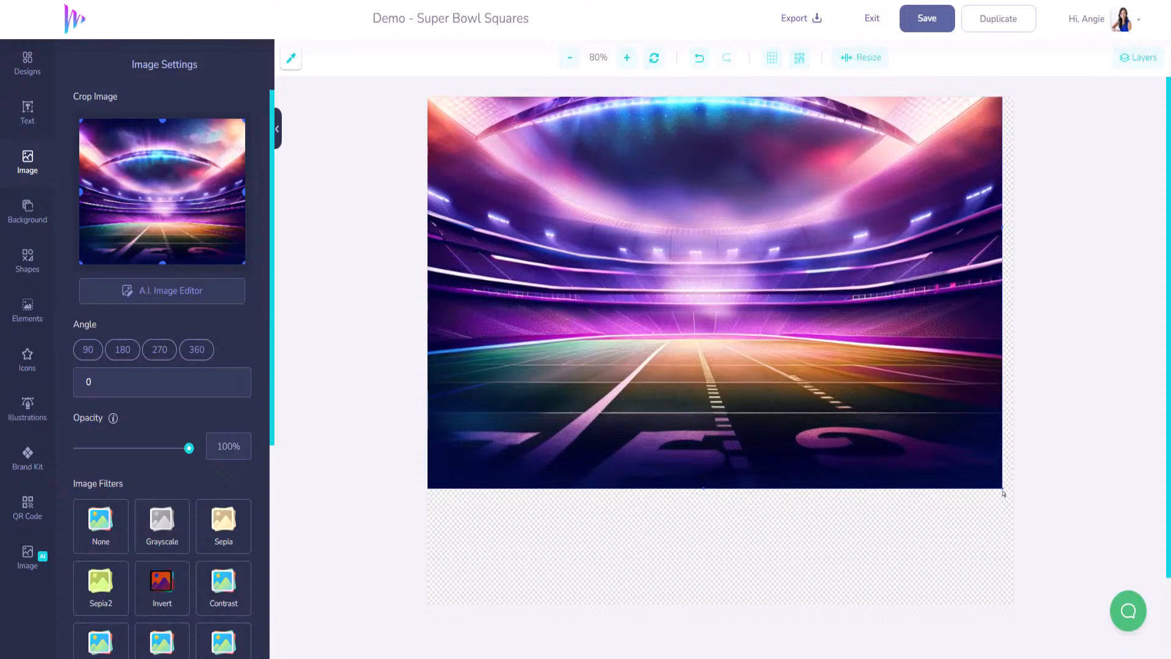
pyautogui.click(1003, 493)
pyautogui.click(998, 486)
pyautogui.moveTo(162, 121); pyautogui.dragTo(162, 147)
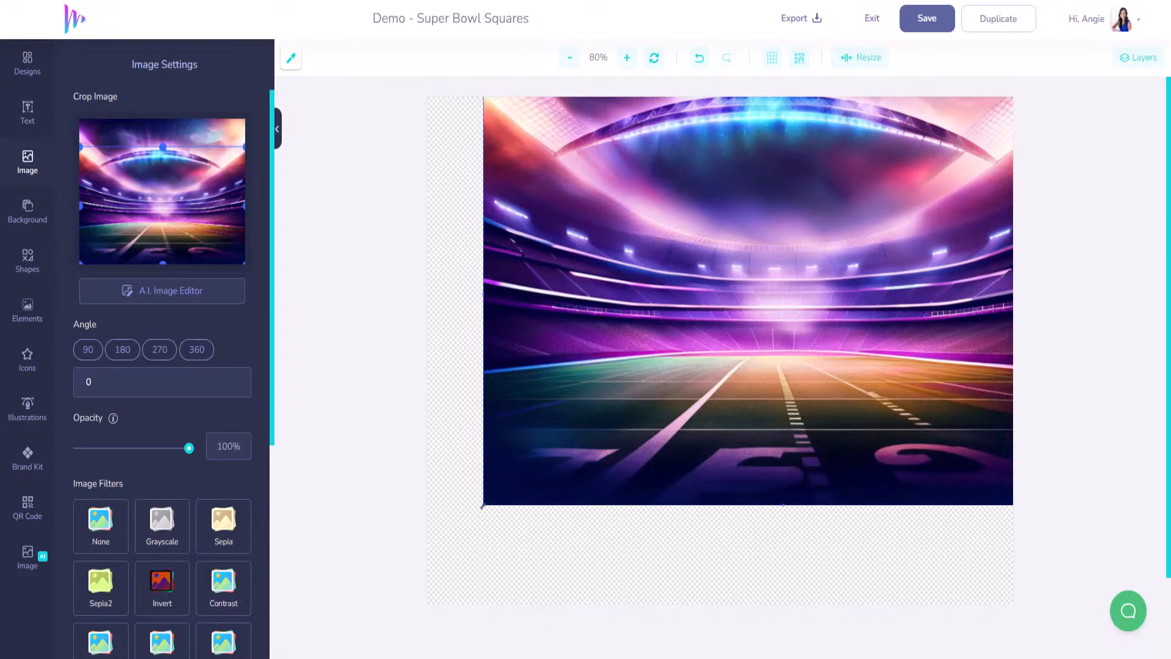
pyautogui.moveTo(483, 508); pyautogui.dragTo(257, 655)
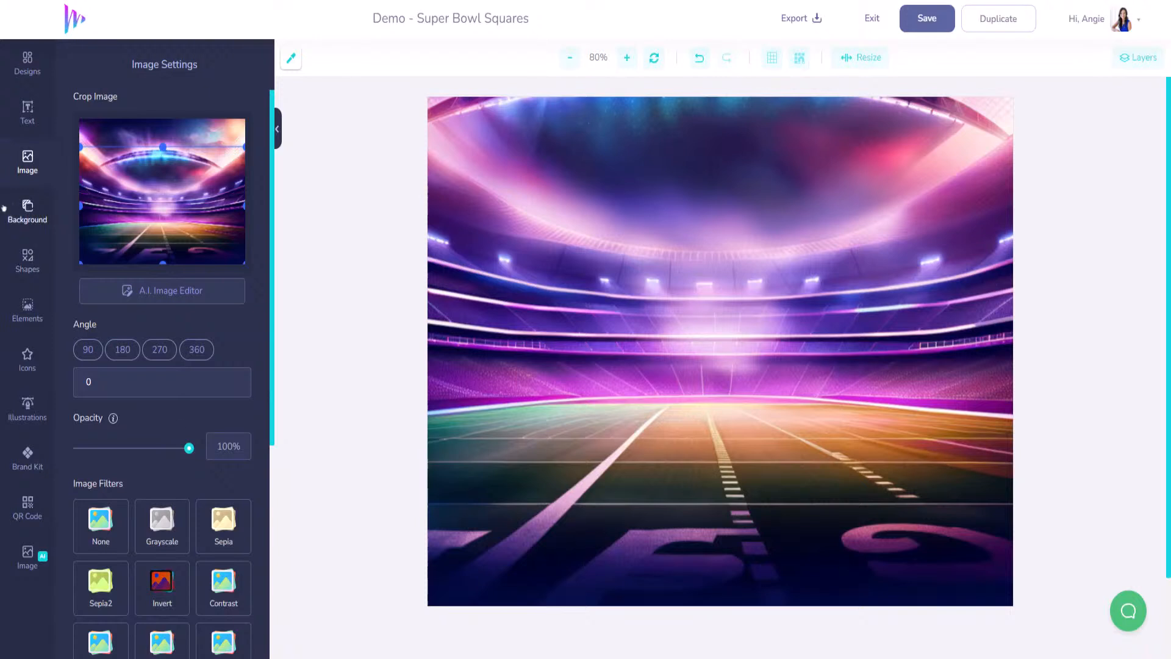
# - Make the page background black and lower the stadium image's opacity to 24%
pyautogui.click(27, 211)
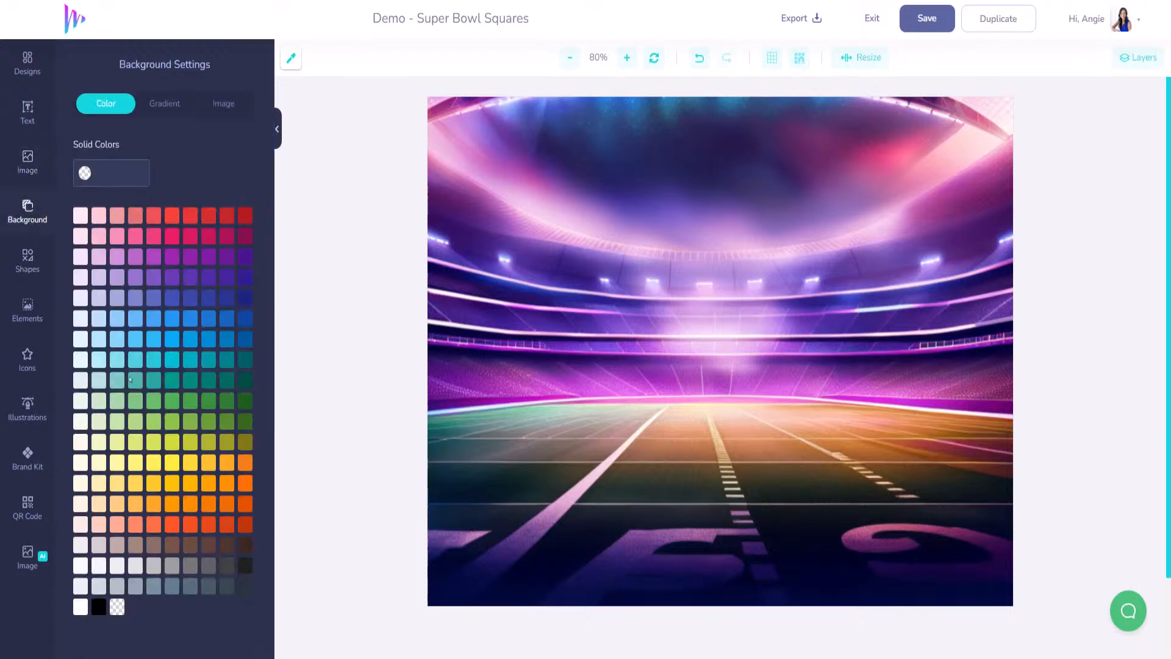
pyautogui.click(99, 607)
pyautogui.click(214, 109)
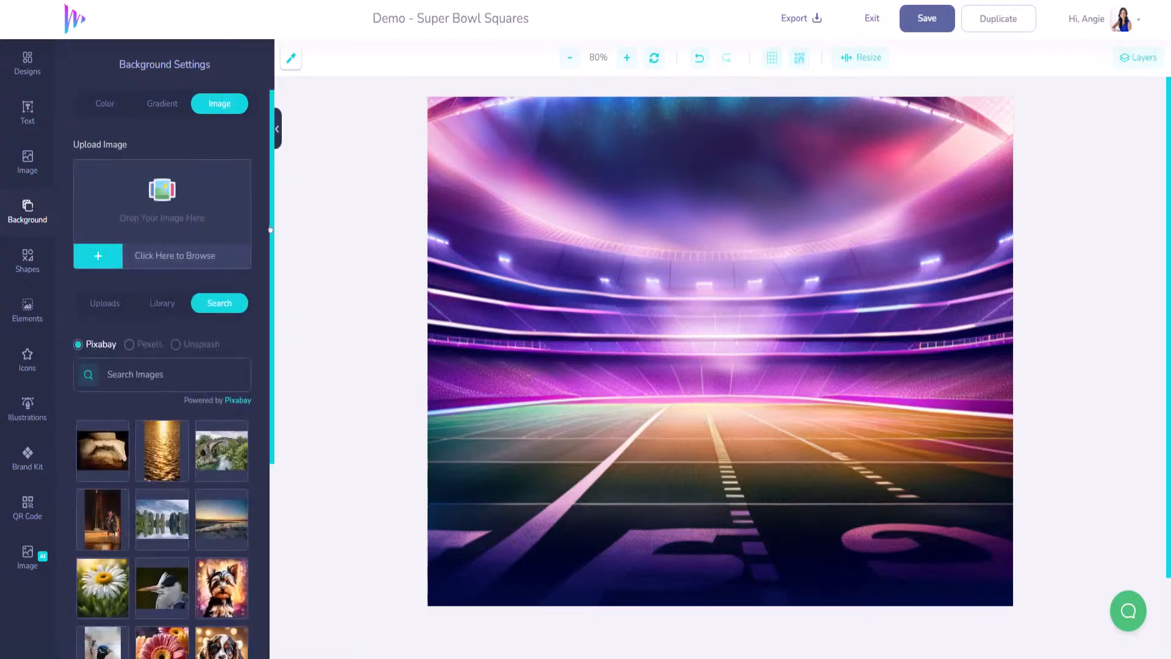
pyautogui.click(528, 214)
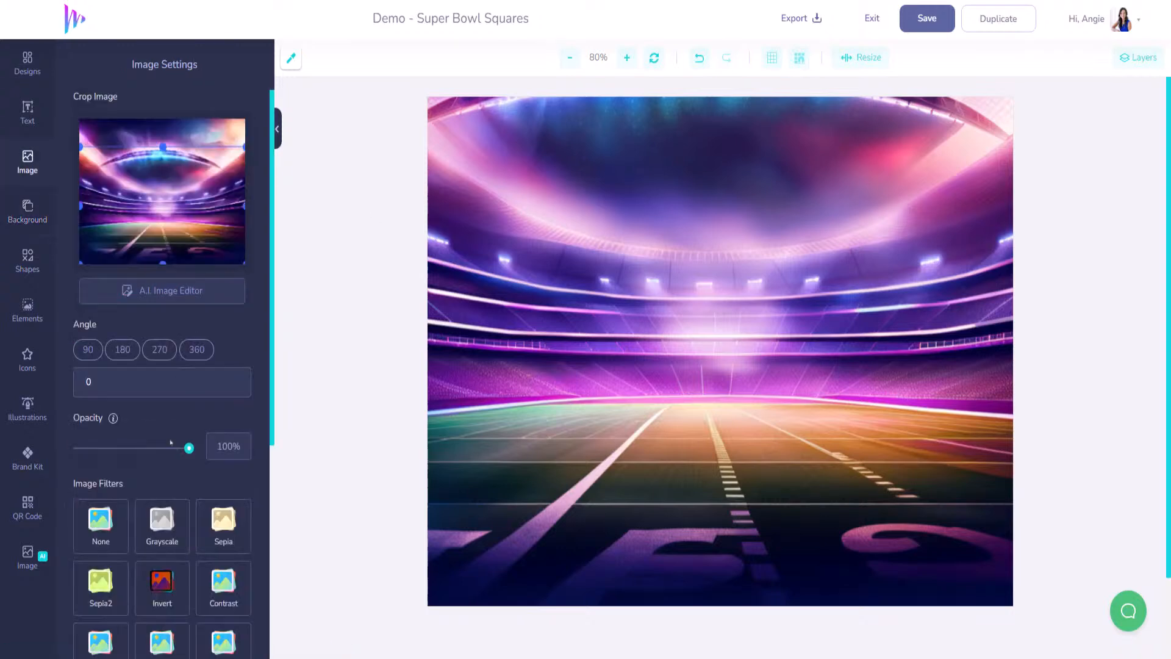
pyautogui.moveTo(187, 454); pyautogui.dragTo(105, 452)
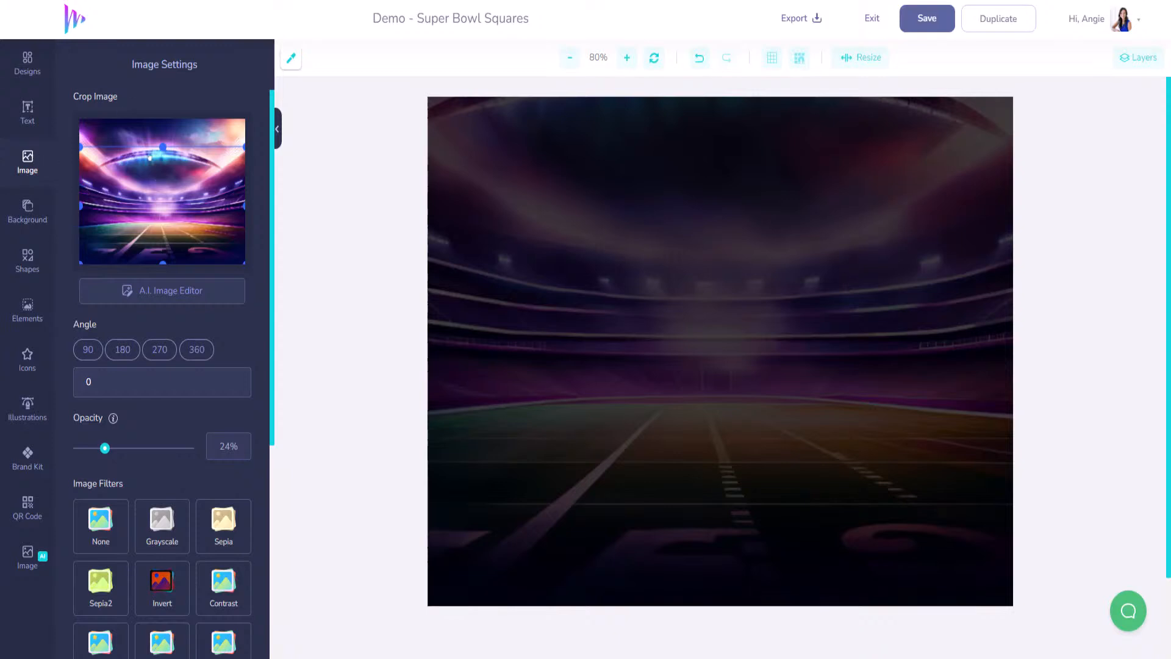
# - Add the uploaded Super Bowl LVIII logo and move it to the top-left
pyautogui.click(34, 158)
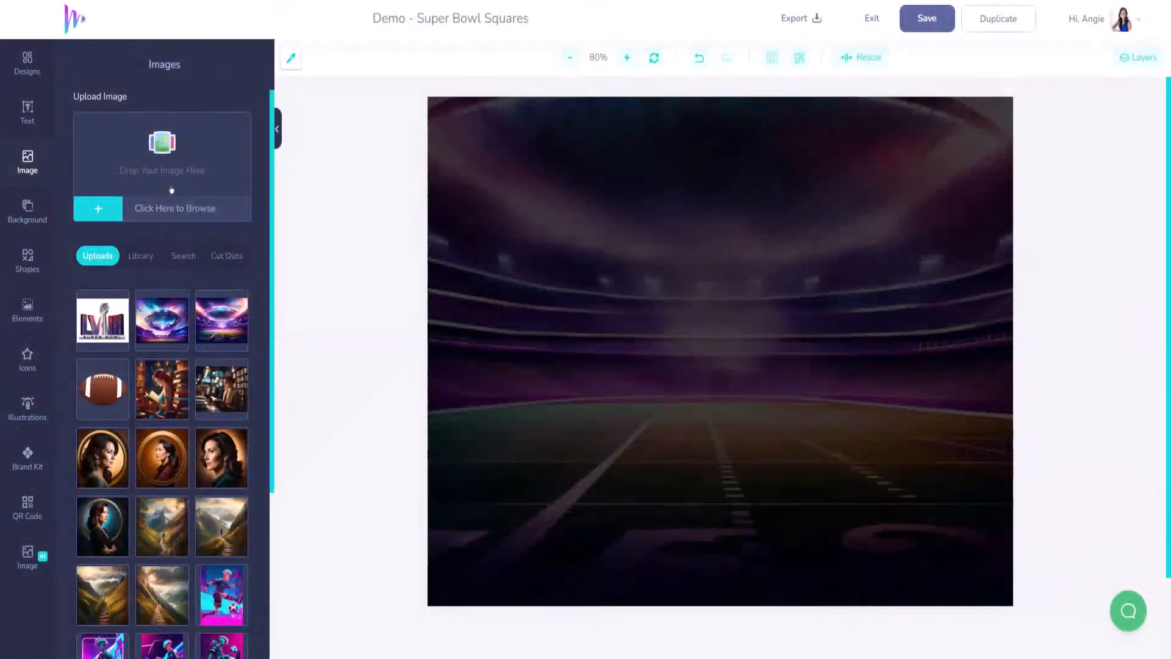
pyautogui.click(103, 319)
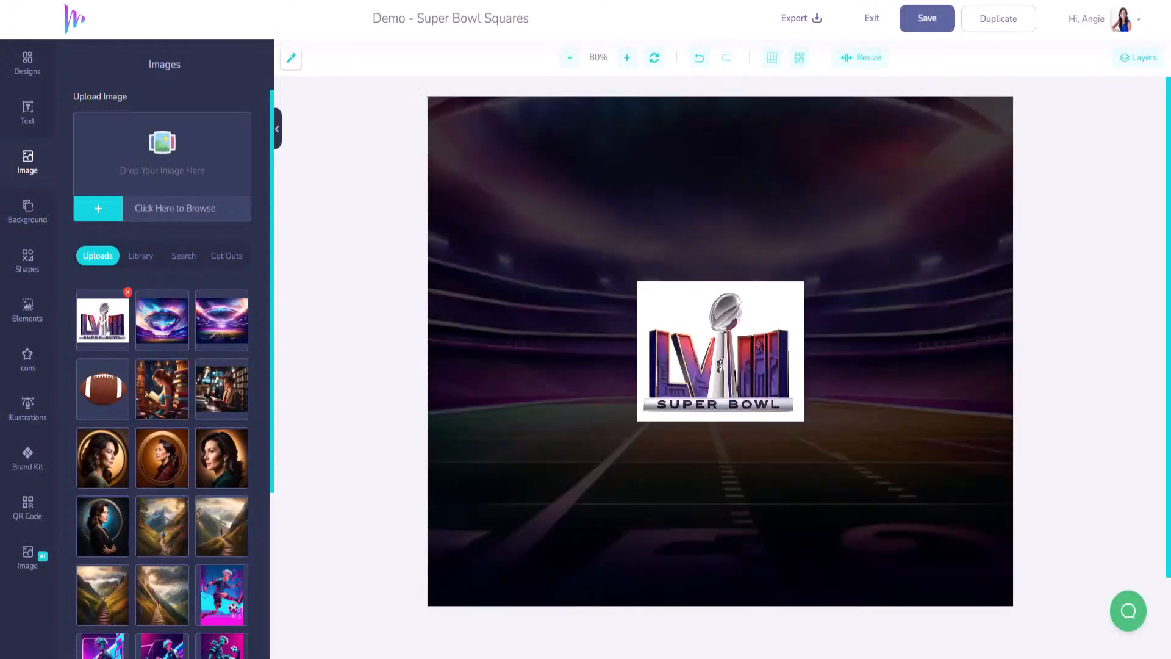
pyautogui.moveTo(752, 357); pyautogui.dragTo(553, 182)
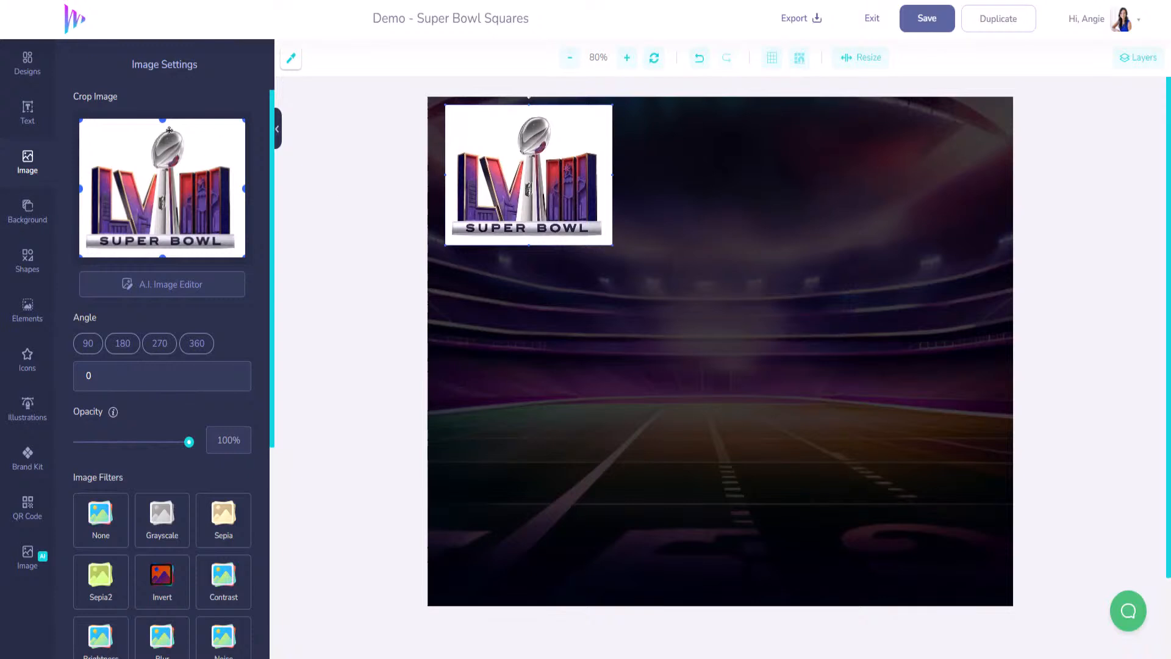
# - Trim the logo's top edge and strip its white background with the AI Background Remover
pyautogui.moveTo(162, 121); pyautogui.dragTo(162, 126)
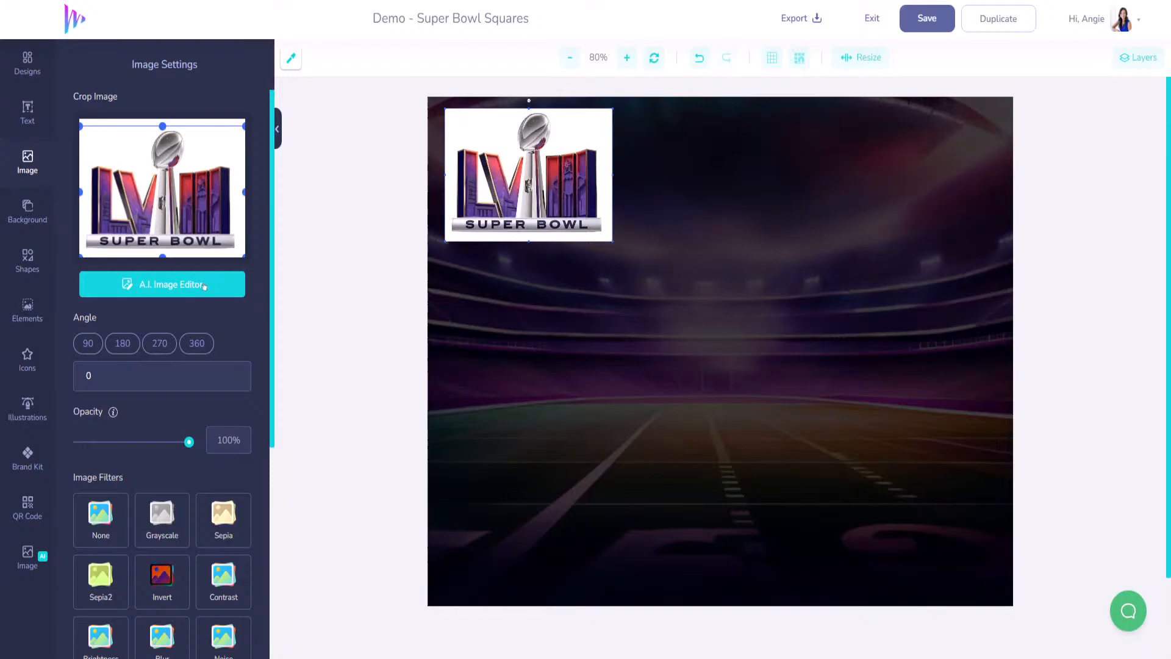
pyautogui.click(204, 287)
pyautogui.click(693, 498)
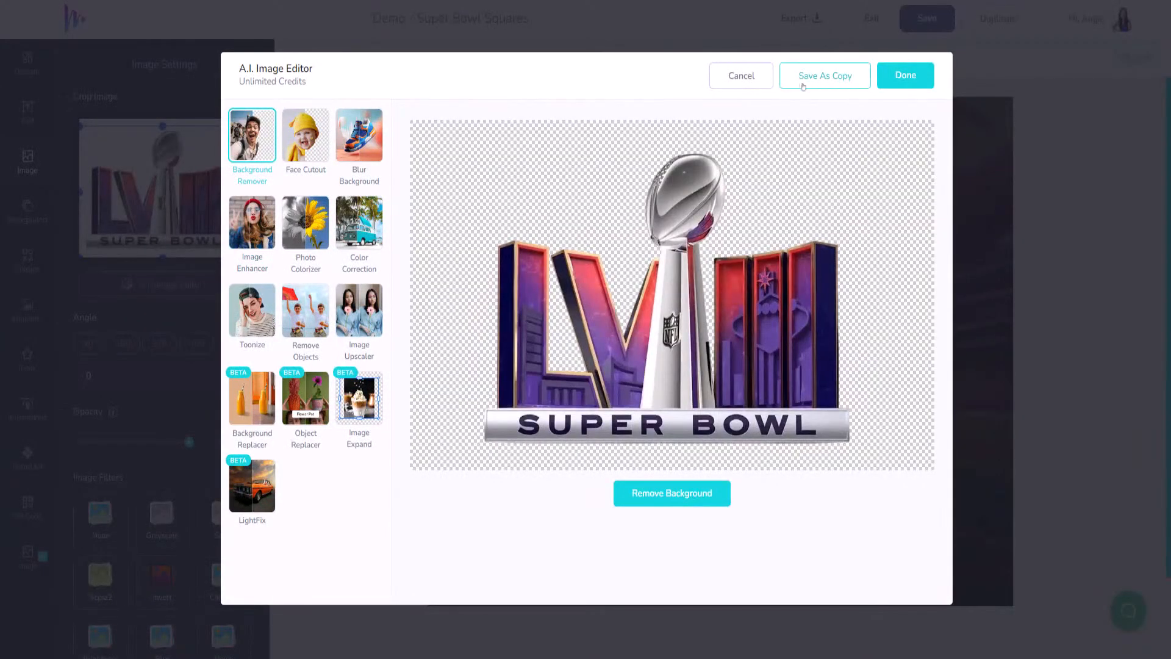
pyautogui.click(905, 78)
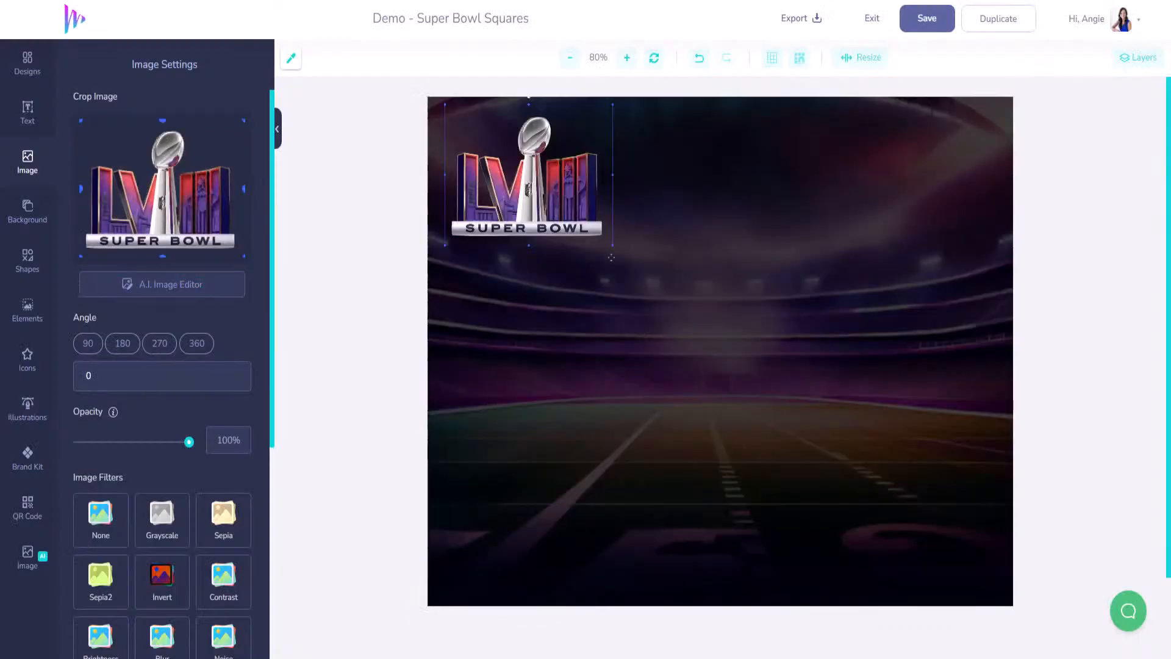
# - Shrink the LVIII logo in two passes into the top-left corner, then save
pyautogui.moveTo(614, 247); pyautogui.dragTo(516, 171)
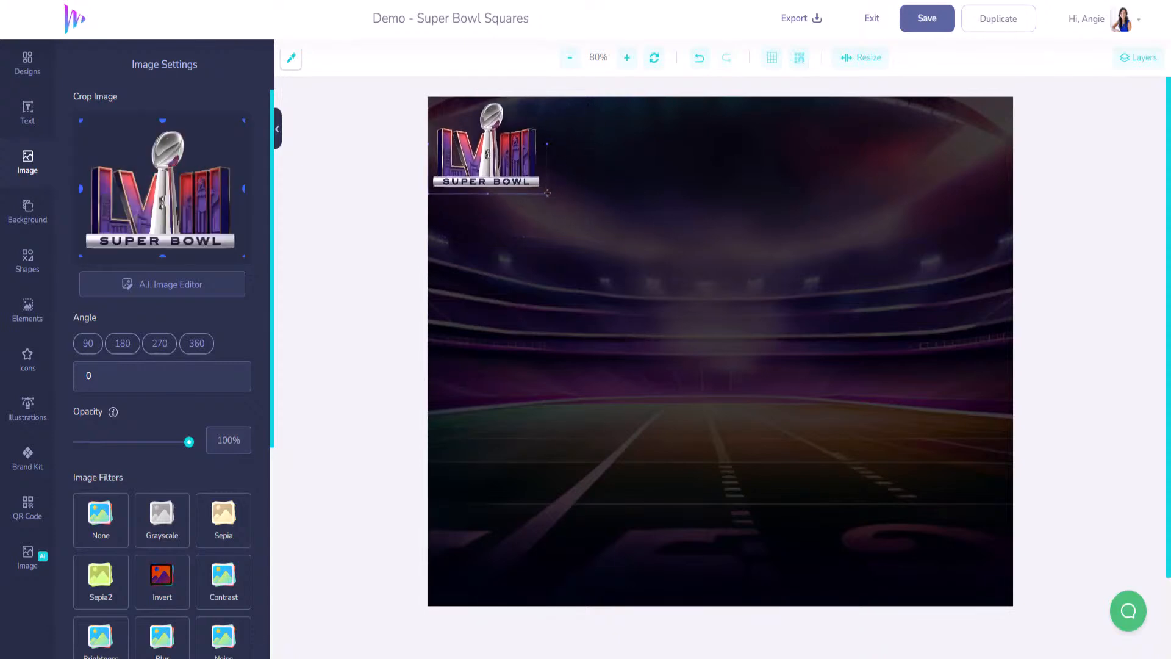
pyautogui.moveTo(548, 195); pyautogui.dragTo(526, 177)
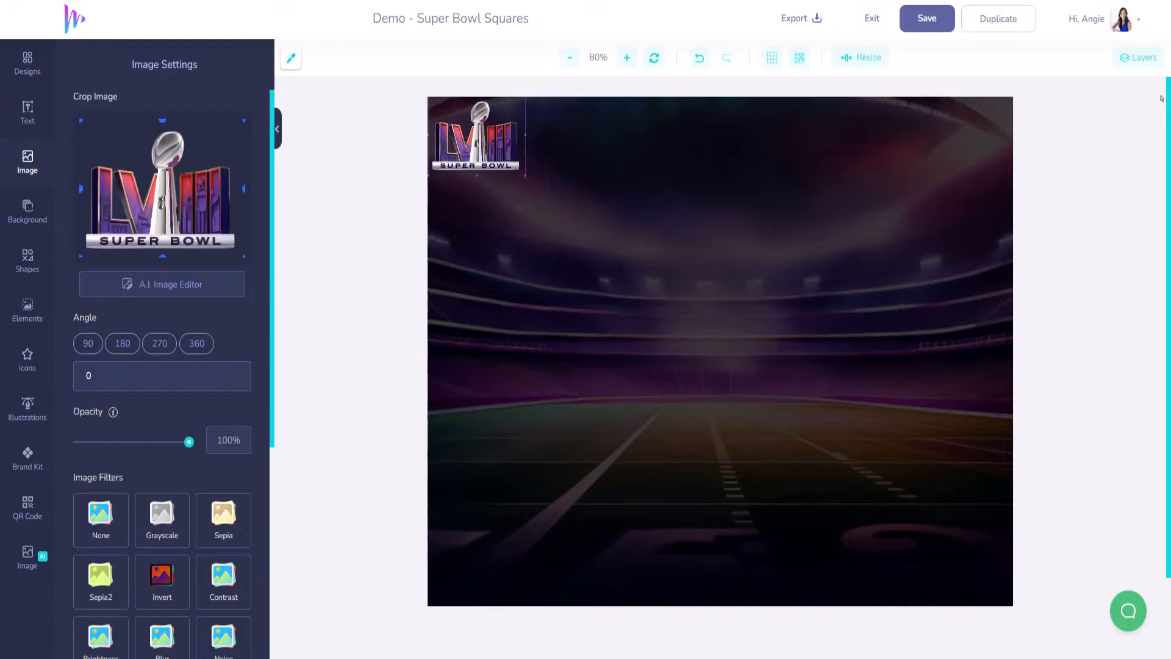
pyautogui.click(955, 31)
# - Add a square shape, reshape it into a small bar, and move it to the bottom-right
pyautogui.click(26, 274)
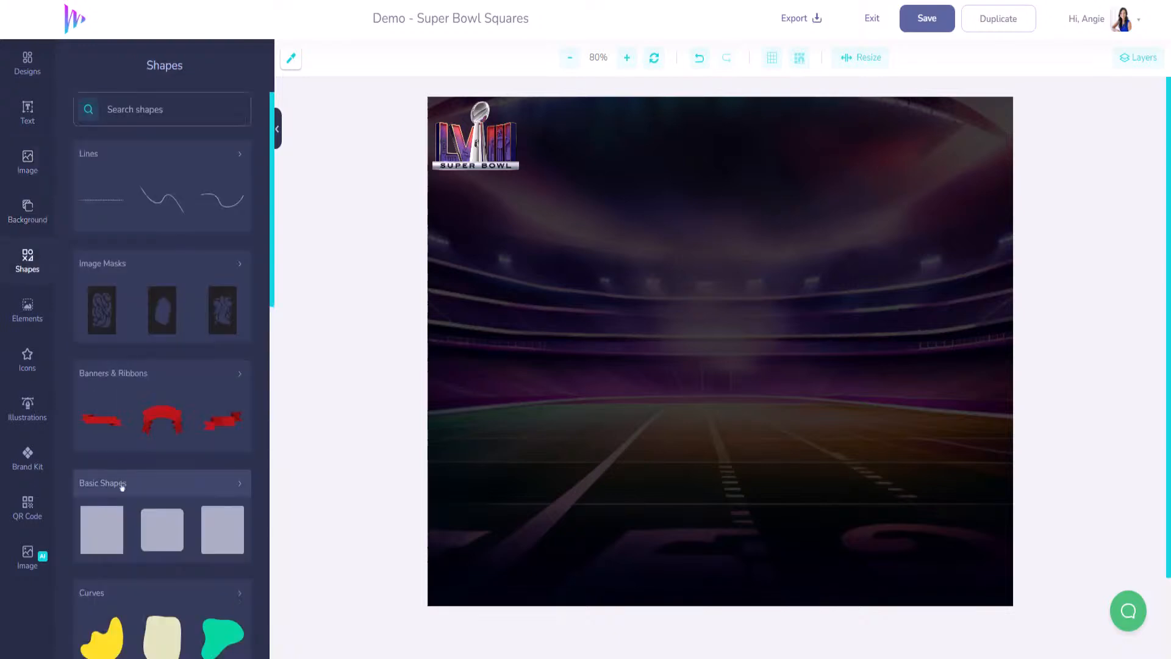
pyautogui.scroll(-2, 119, 485)
pyautogui.click(105, 395)
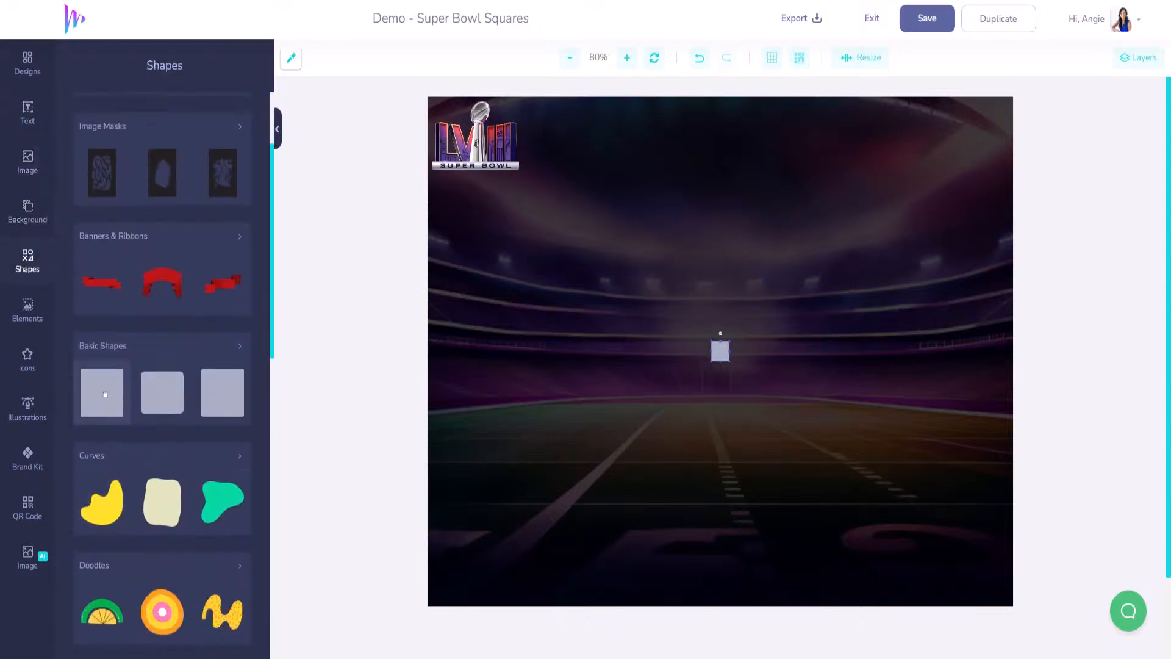
pyautogui.moveTo(730, 352); pyautogui.dragTo(552, 145)
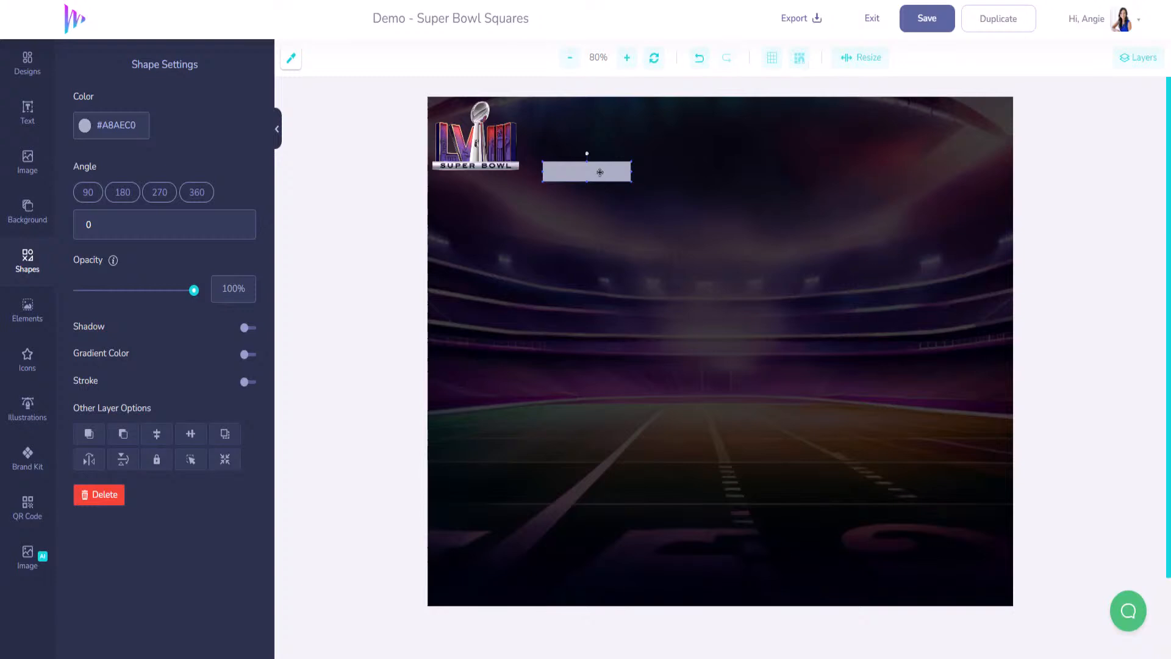
pyautogui.moveTo(600, 171); pyautogui.dragTo(929, 551)
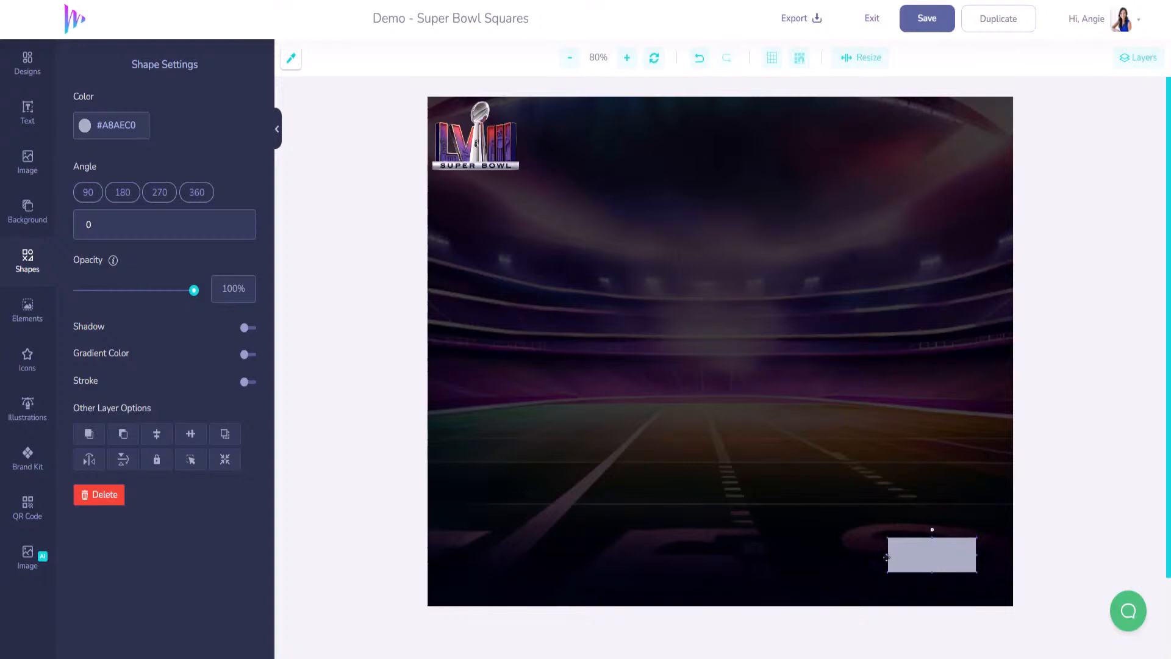
pyautogui.moveTo(887, 554); pyautogui.dragTo(980, 580)
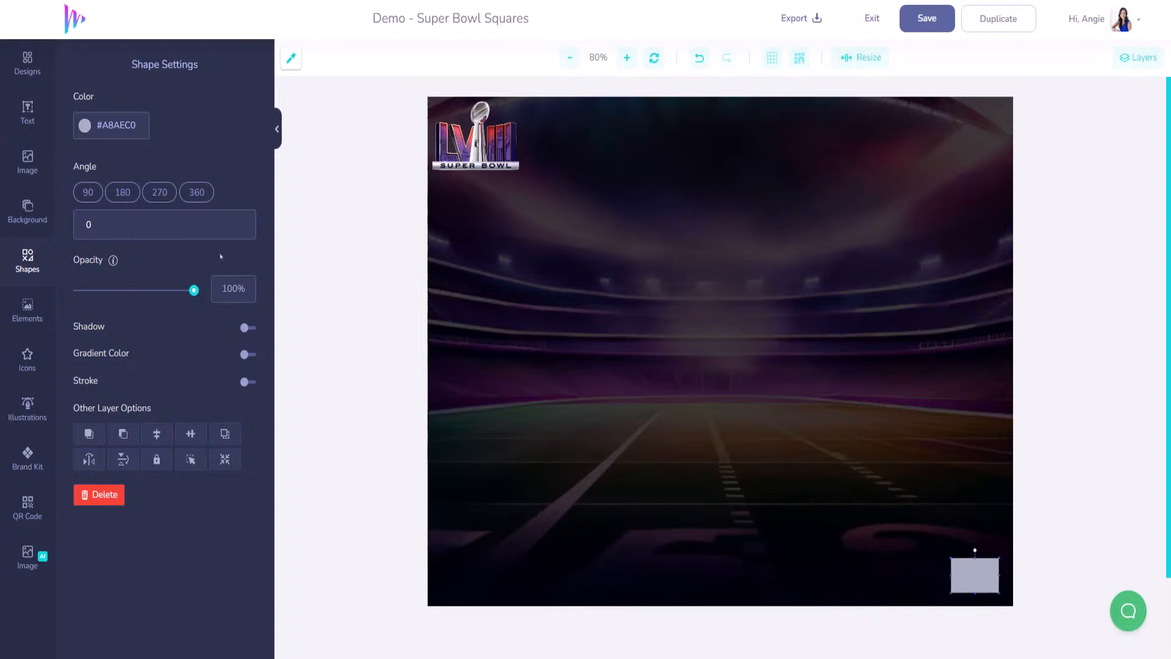
# - Recolour the rectangle white (#FFFFFF)
pyautogui.click(89, 127)
pyautogui.click(76, 251)
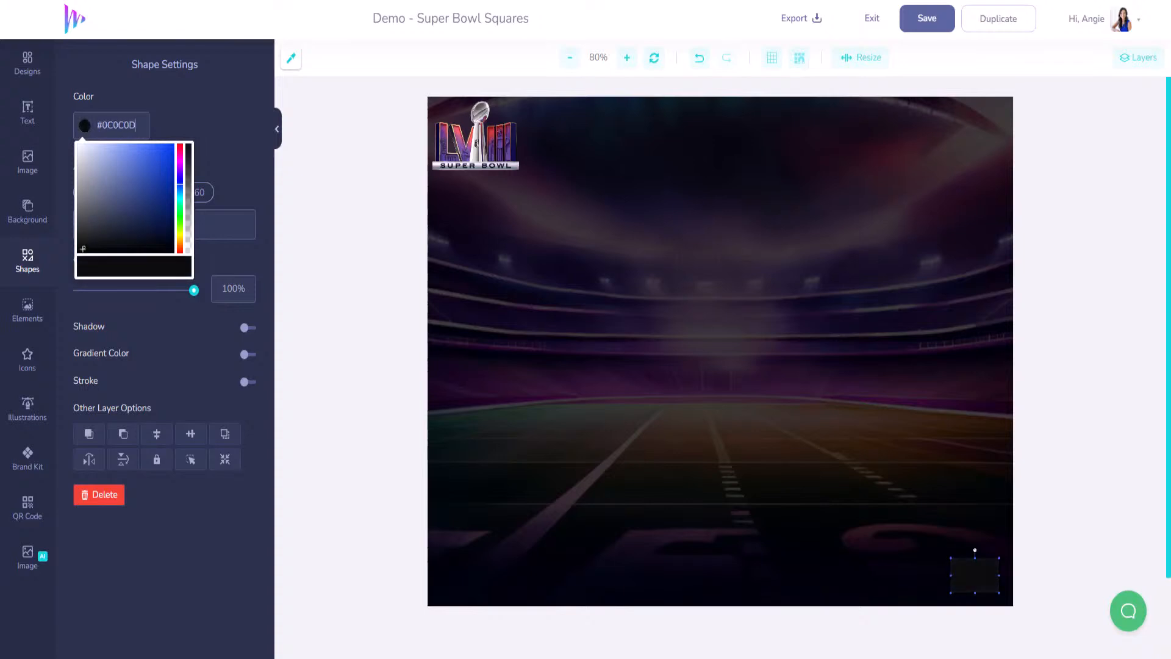
pyautogui.moveTo(77, 251); pyautogui.dragTo(65, 131)
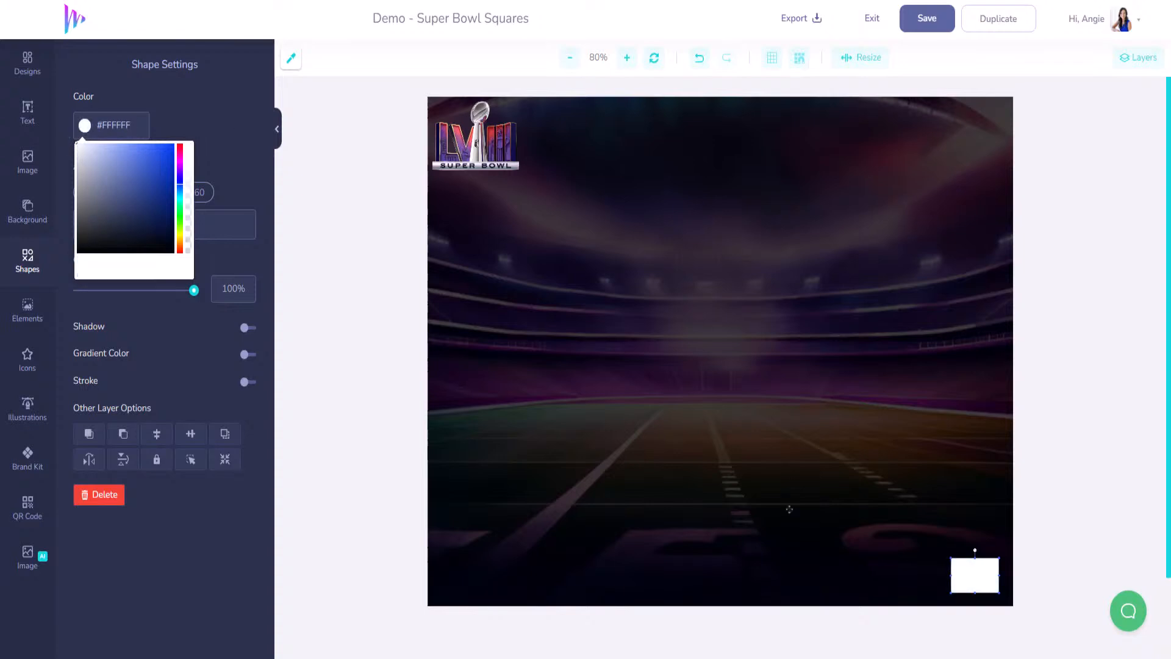
pyautogui.click(976, 580)
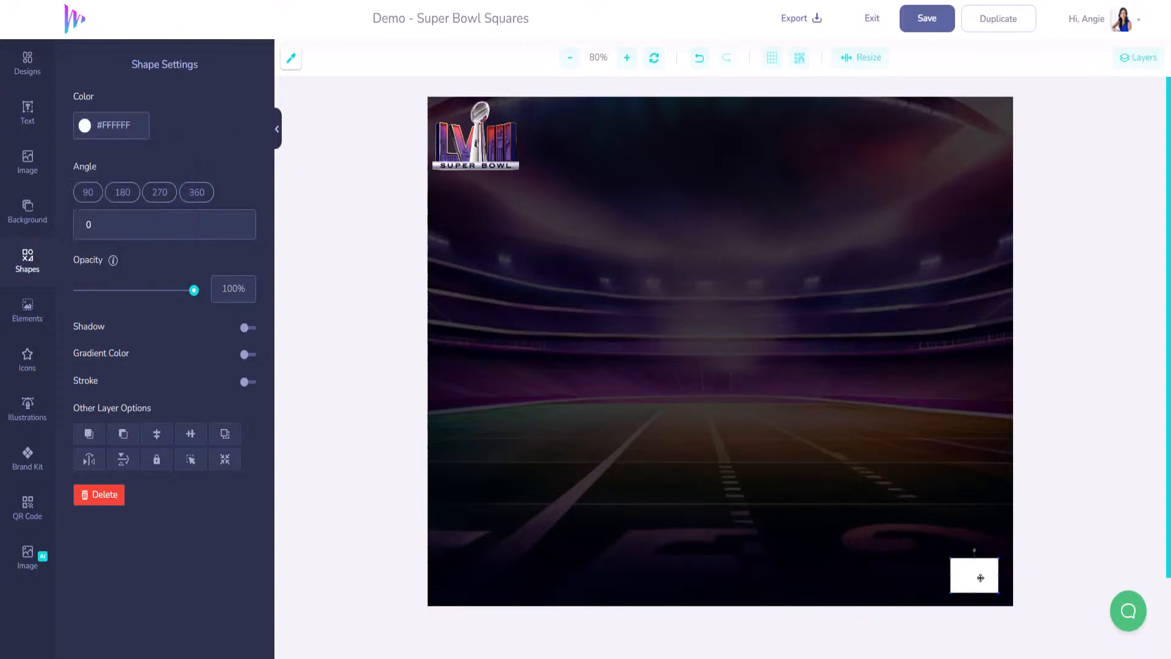
pyautogui.click(946, 574)
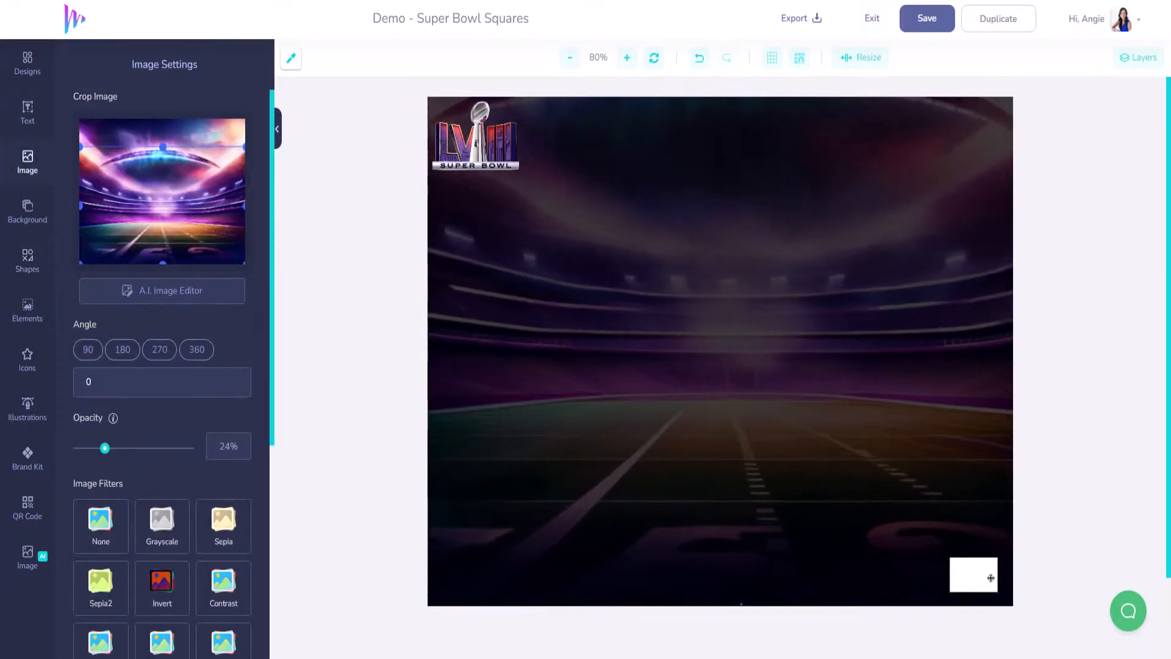
# - Nudge the first white square, then drag five duplicates into the bottom row beside it
pyautogui.click(982, 576)
pyautogui.moveTo(981, 576); pyautogui.dragTo(985, 579)
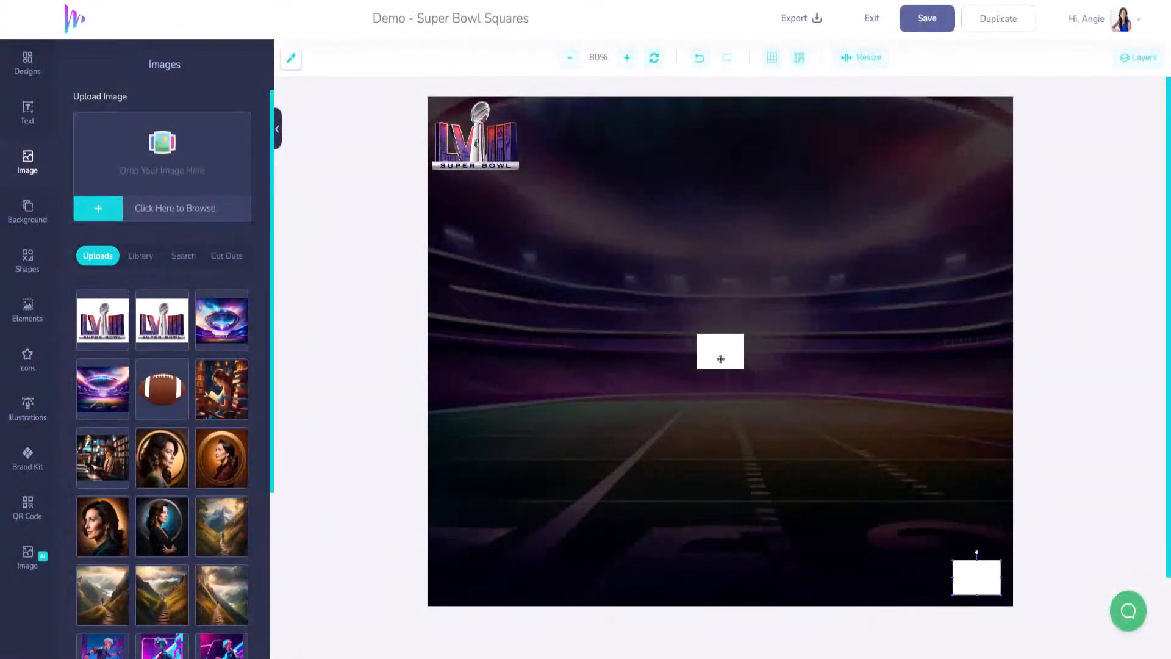
pyautogui.moveTo(720, 359); pyautogui.dragTo(928, 582)
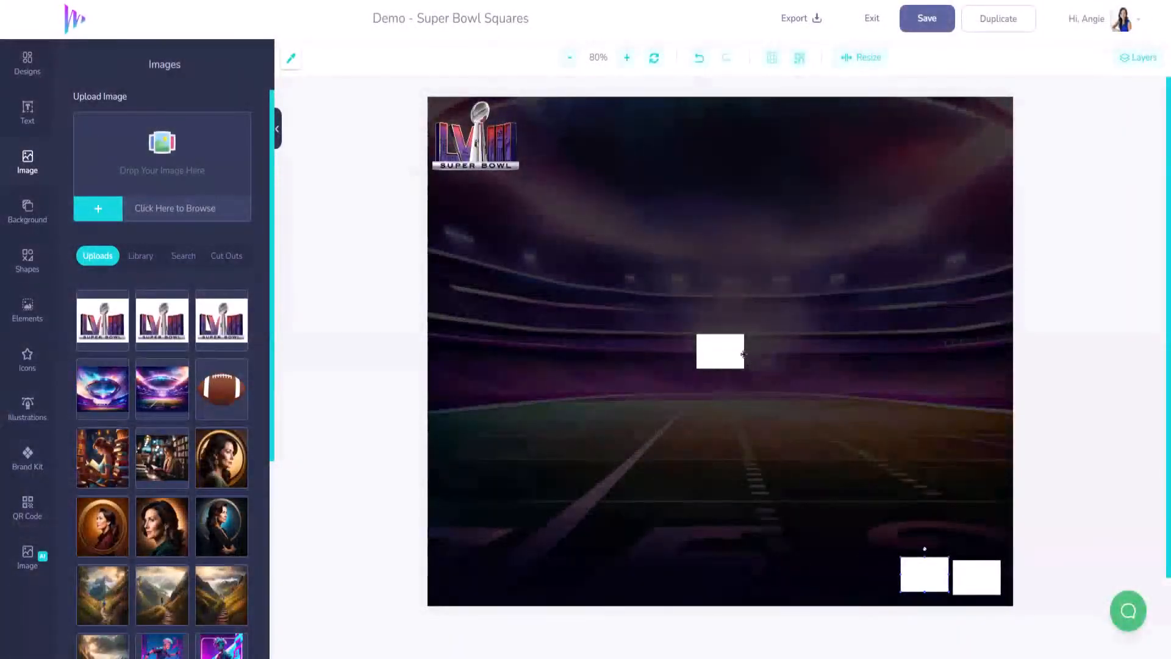
pyautogui.moveTo(720, 351); pyautogui.dragTo(869, 577)
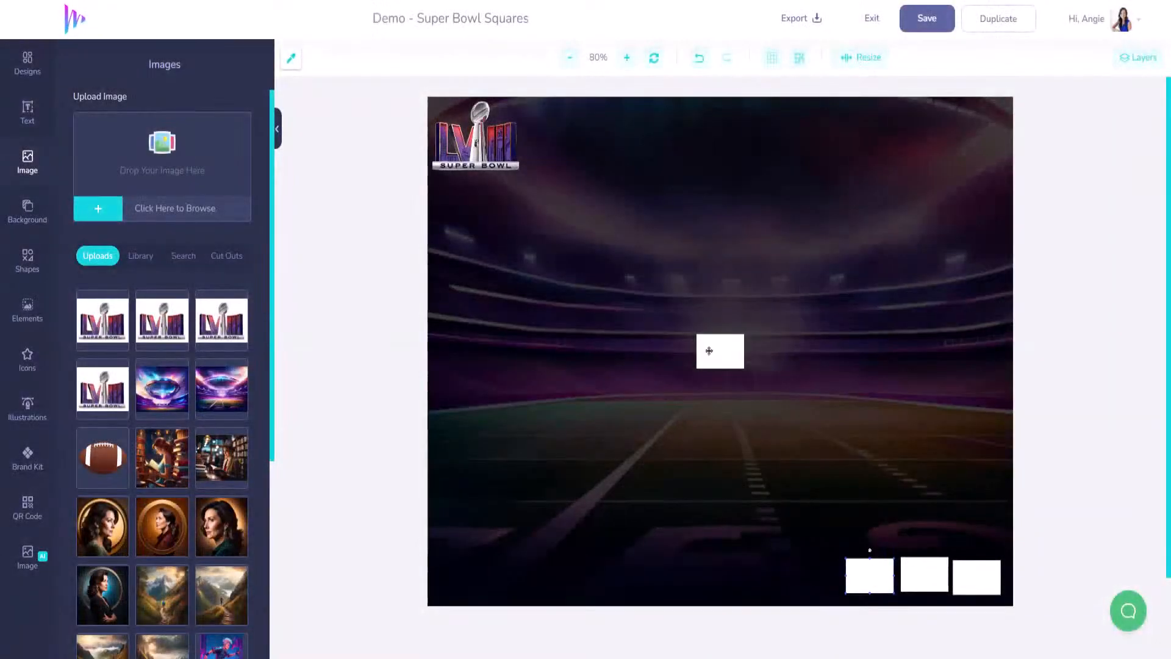
pyautogui.moveTo(709, 351); pyautogui.dragTo(811, 567)
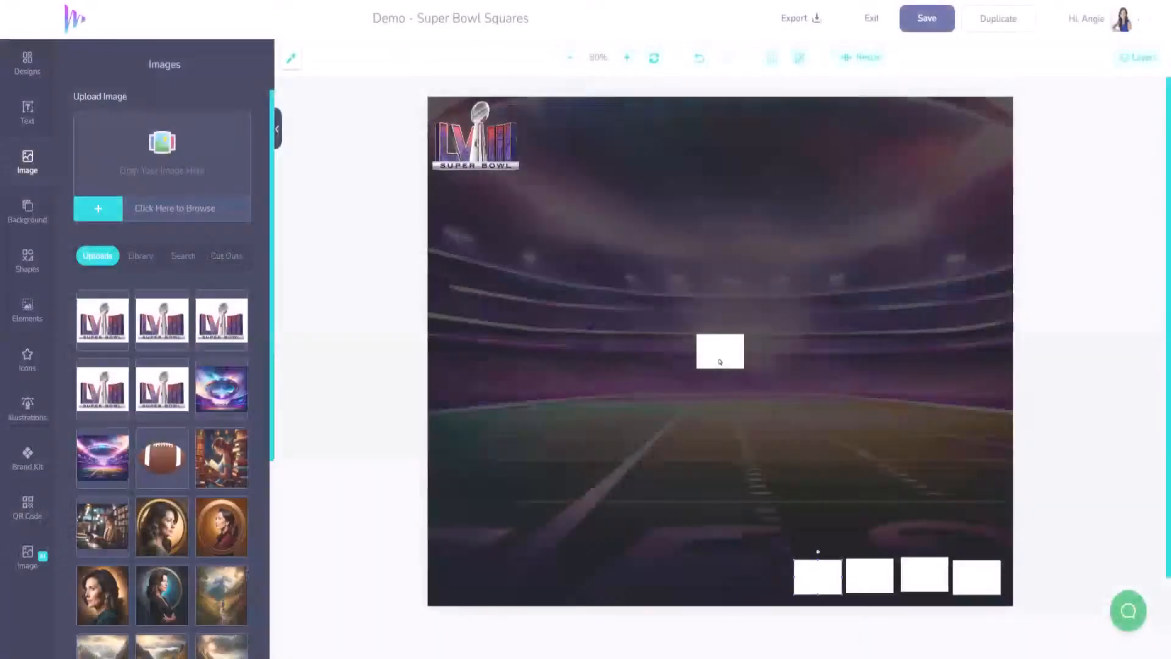
pyautogui.moveTo(720, 361); pyautogui.dragTo(763, 583)
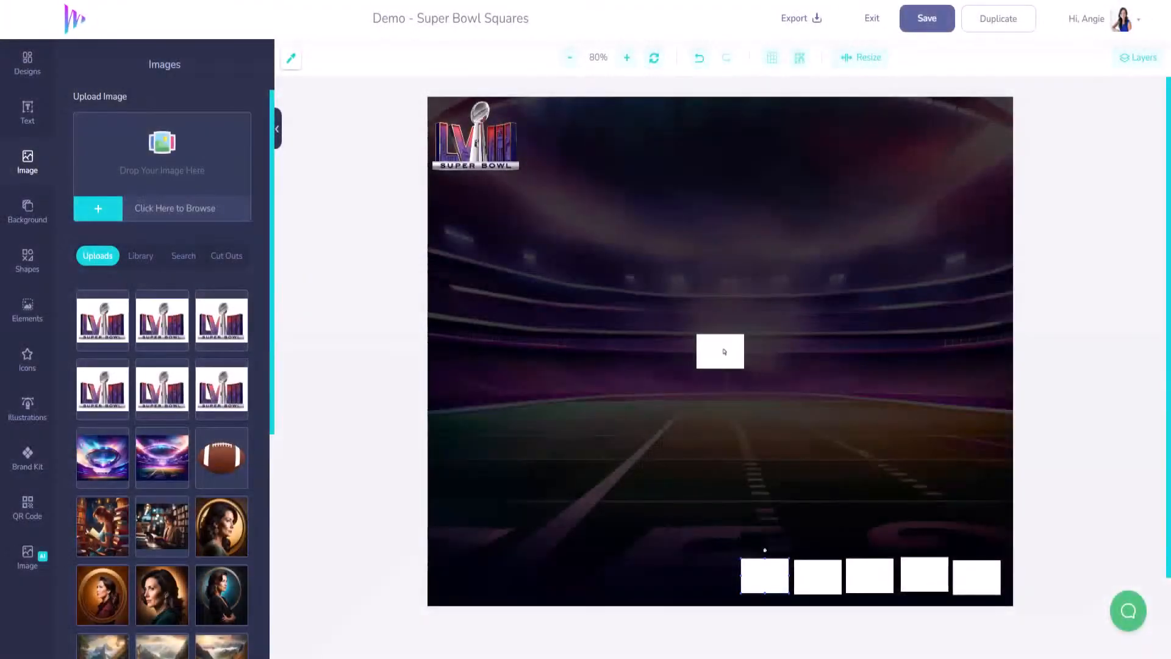
pyautogui.moveTo(723, 353); pyautogui.dragTo(715, 574)
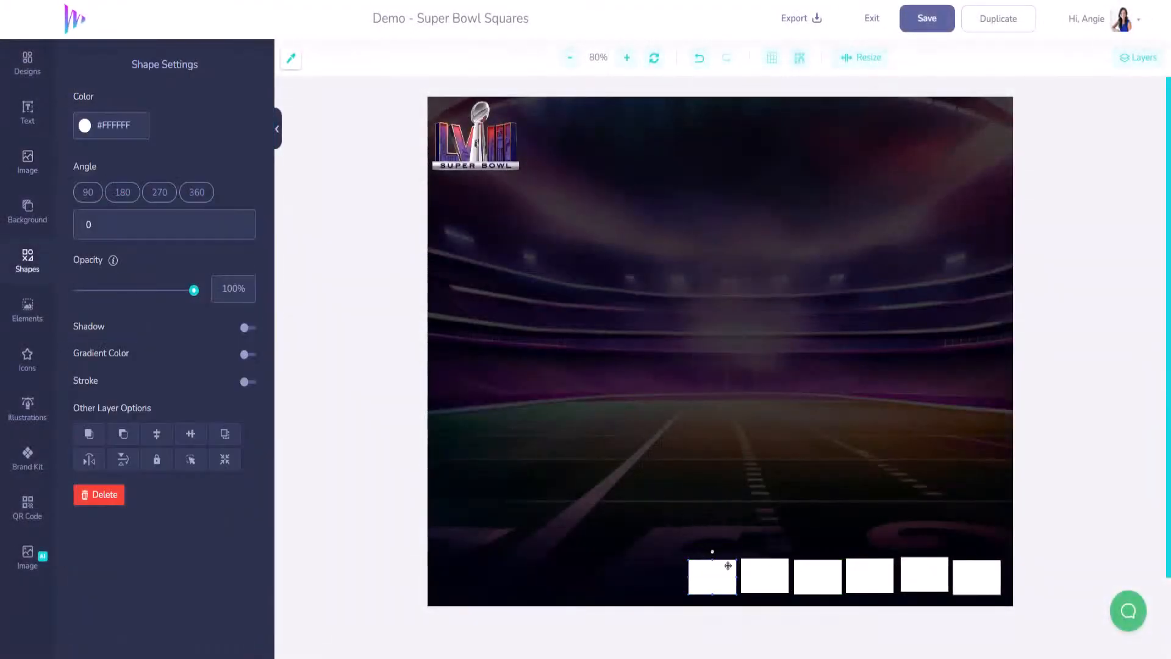
# - Shift four bottom squares left along the row and add another square at its left end
pyautogui.moveTo(727, 567); pyautogui.dragTo(756, 568)
pyautogui.keyDown('shift'); pyautogui.click(756, 568); pyautogui.keyUp('shift')
pyautogui.keyDown('shift'); pyautogui.click(816, 570); pyautogui.keyUp('shift')
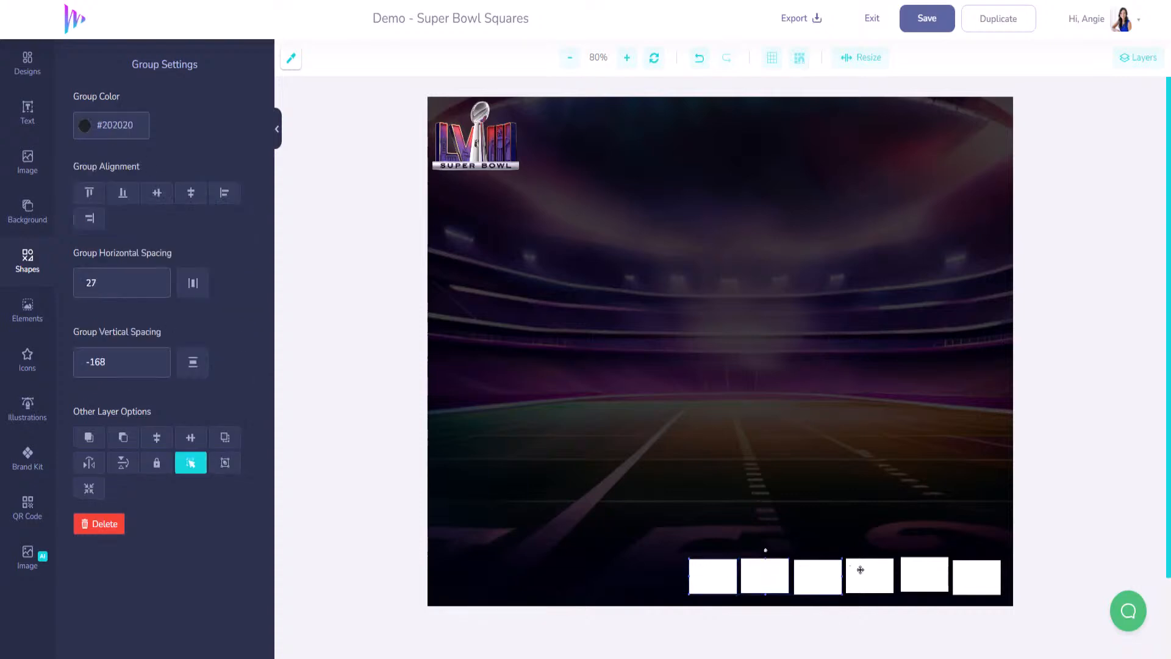
pyautogui.keyDown('shift'); pyautogui.click(867, 569); pyautogui.keyUp('shift')
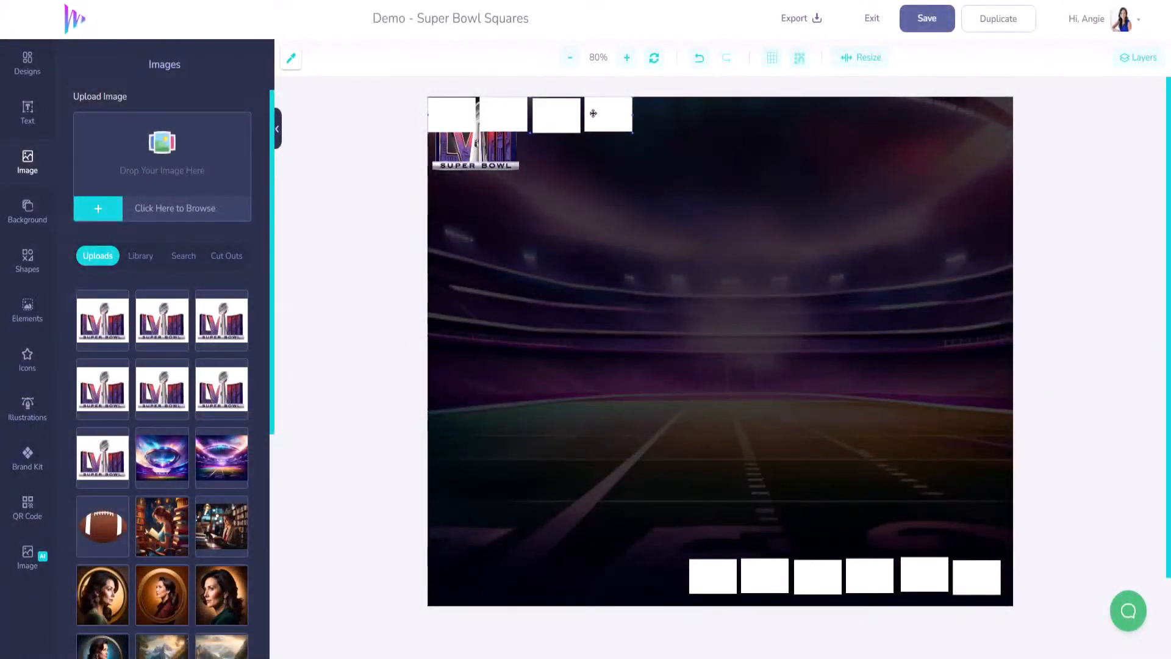
pyautogui.moveTo(593, 113); pyautogui.dragTo(673, 583)
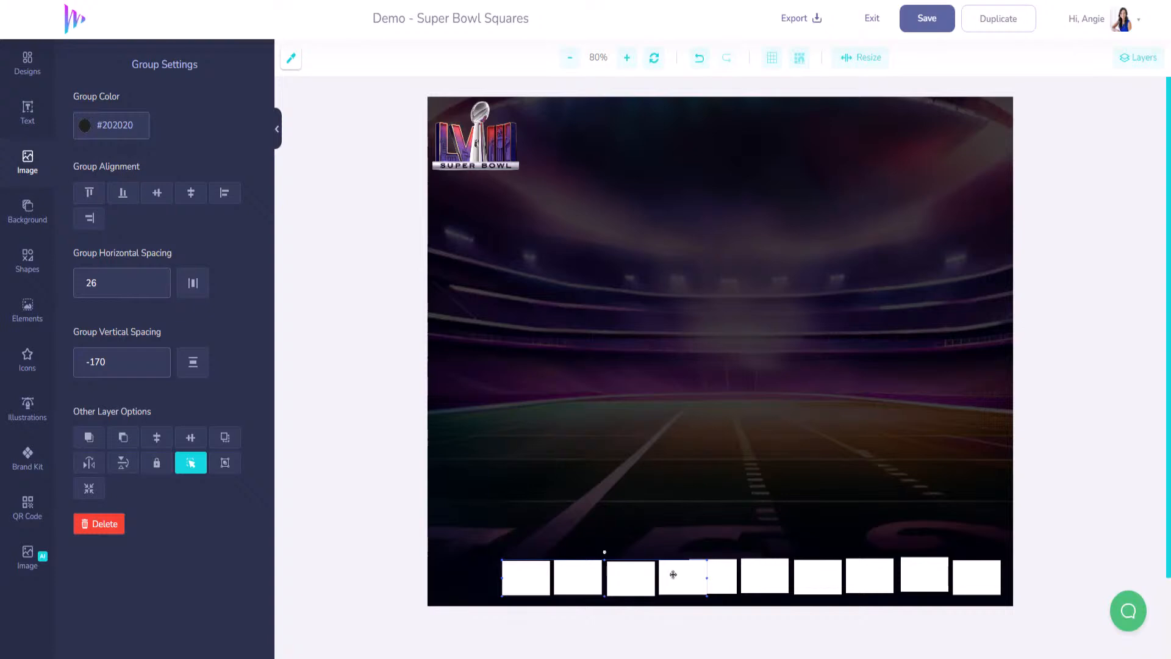
pyautogui.moveTo(674, 574); pyautogui.dragTo(648, 571)
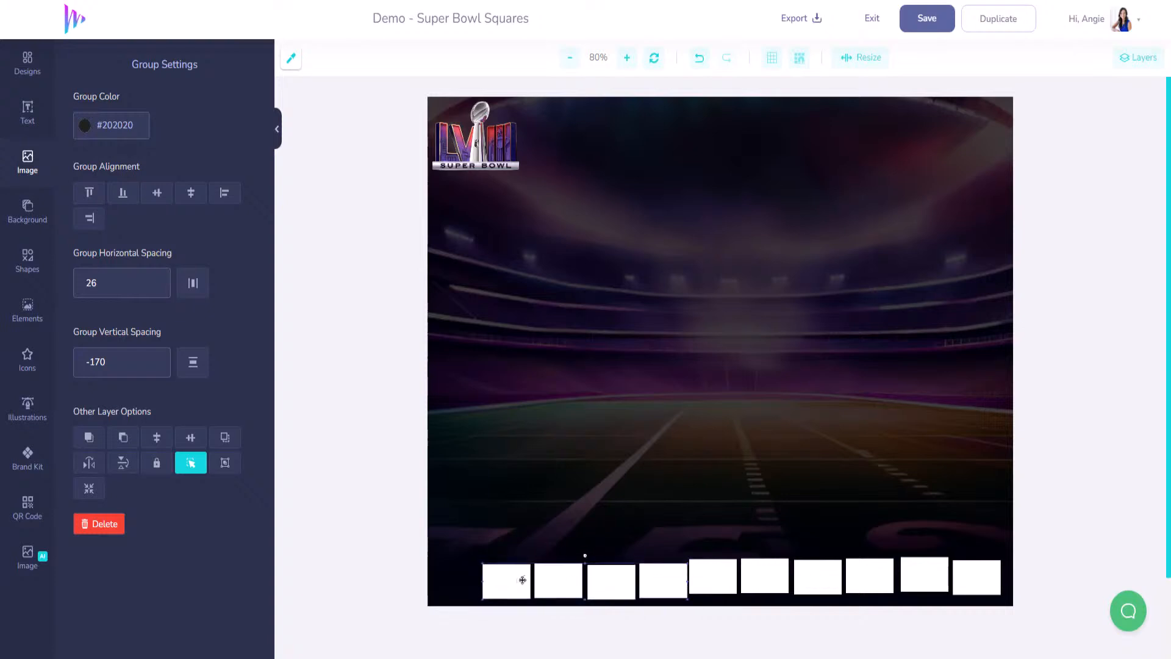
pyautogui.click(783, 585)
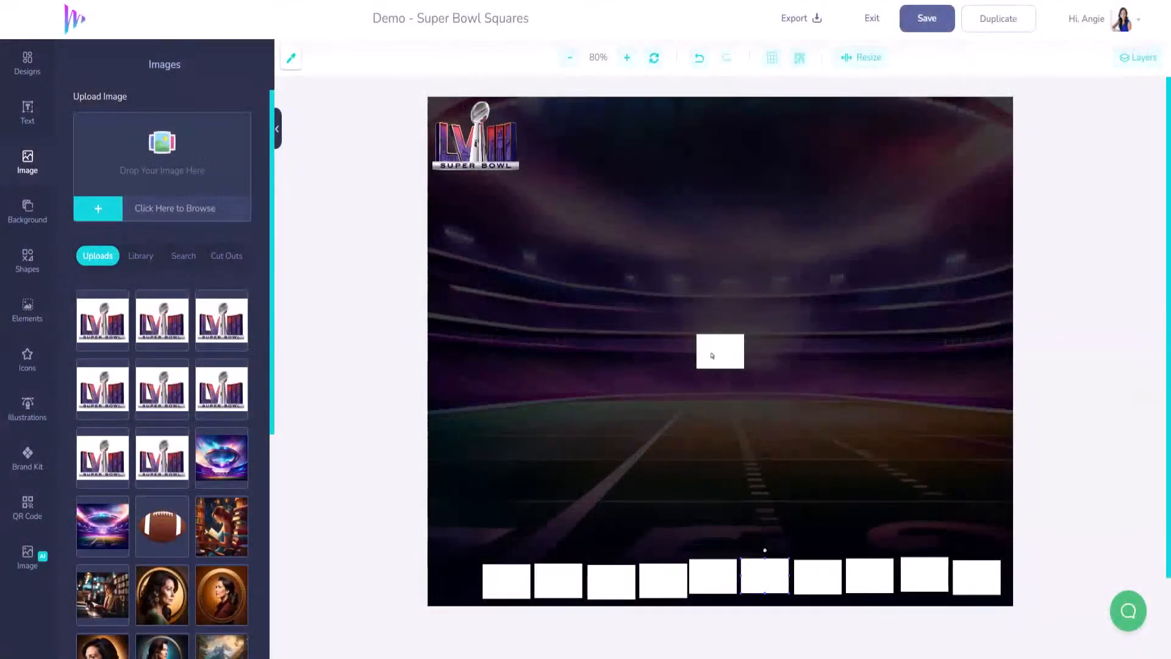
pyautogui.moveTo(714, 356); pyautogui.dragTo(452, 585)
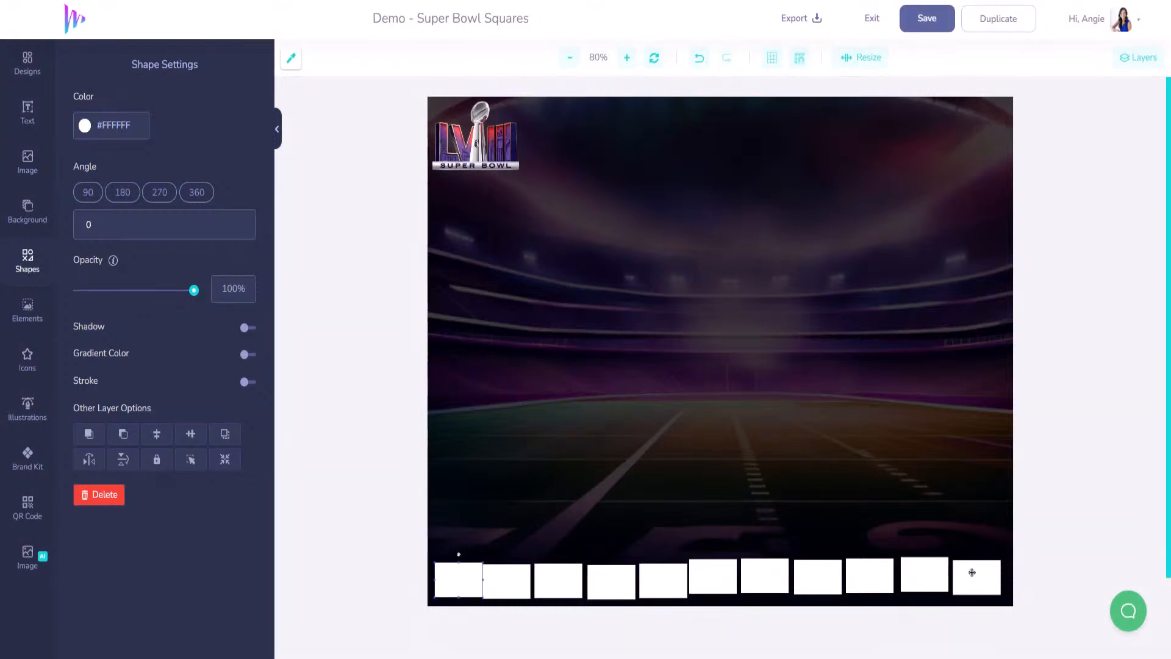
pyautogui.moveTo(985, 580); pyautogui.dragTo(966, 577)
# - Select all eleven bottom squares, align their bottom edges and space them evenly
pyautogui.keyDown('shift'); pyautogui.click(913, 578); pyautogui.keyUp('shift')
pyautogui.keyDown('shift'); pyautogui.click(872, 578); pyautogui.keyUp('shift')
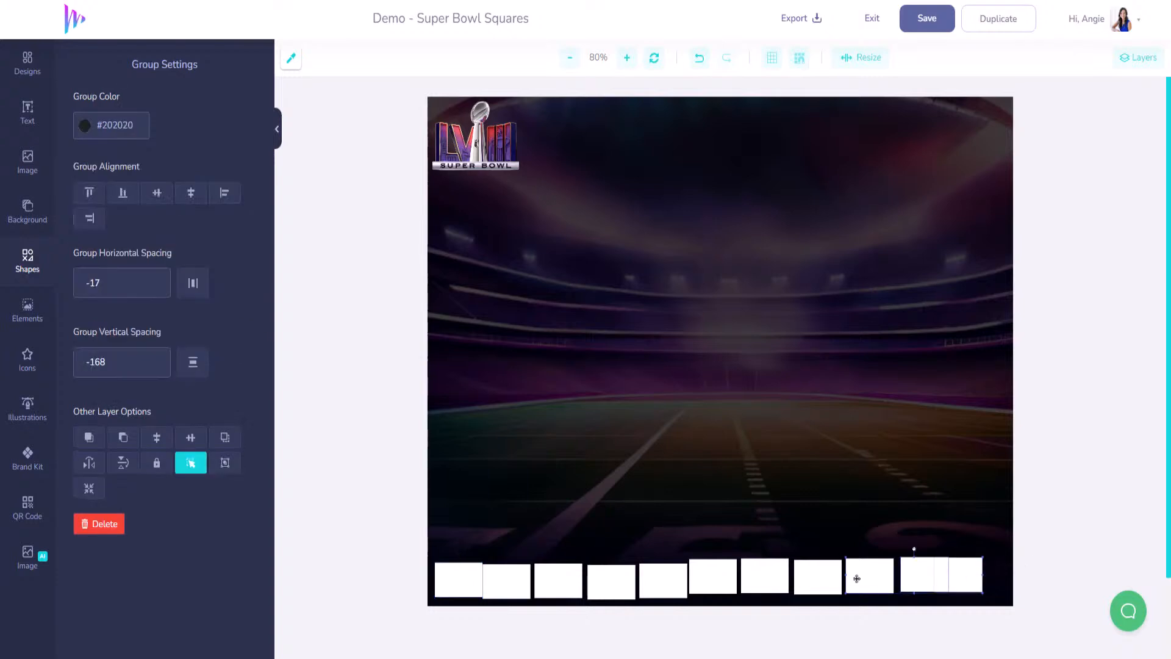
pyautogui.keyDown('shift'); pyautogui.click(796, 576); pyautogui.keyUp('shift')
pyautogui.keyDown('shift'); pyautogui.click(766, 576); pyautogui.keyUp('shift')
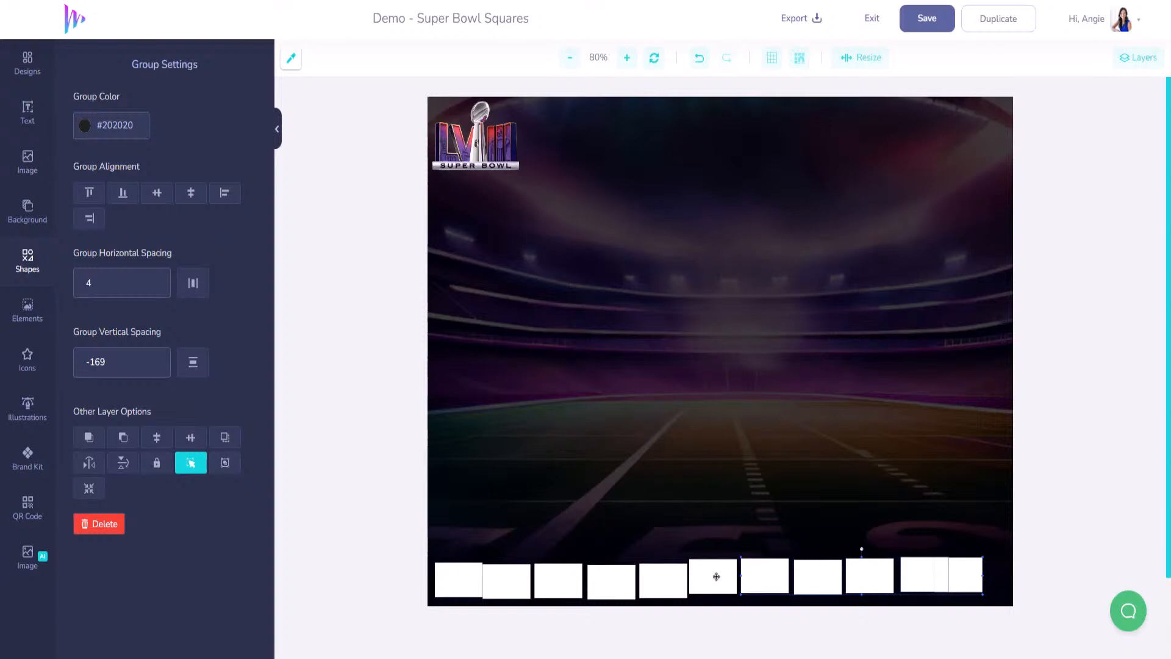
pyautogui.keyDown('shift'); pyautogui.click(715, 576); pyautogui.keyUp('shift')
pyautogui.keyDown('shift'); pyautogui.click(664, 576); pyautogui.keyUp('shift')
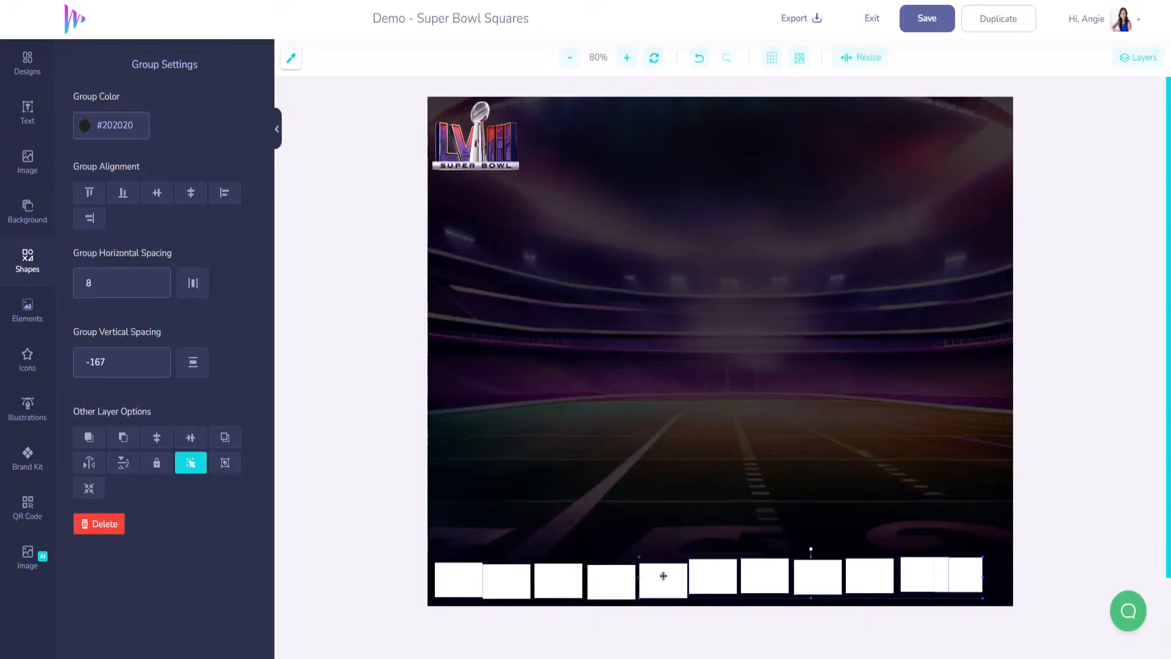
pyautogui.keyDown('shift'); pyautogui.click(618, 577); pyautogui.keyUp('shift')
pyautogui.keyDown('shift'); pyautogui.click(565, 576); pyautogui.keyUp('shift')
pyautogui.keyDown('shift'); pyautogui.click(516, 577); pyautogui.keyUp('shift')
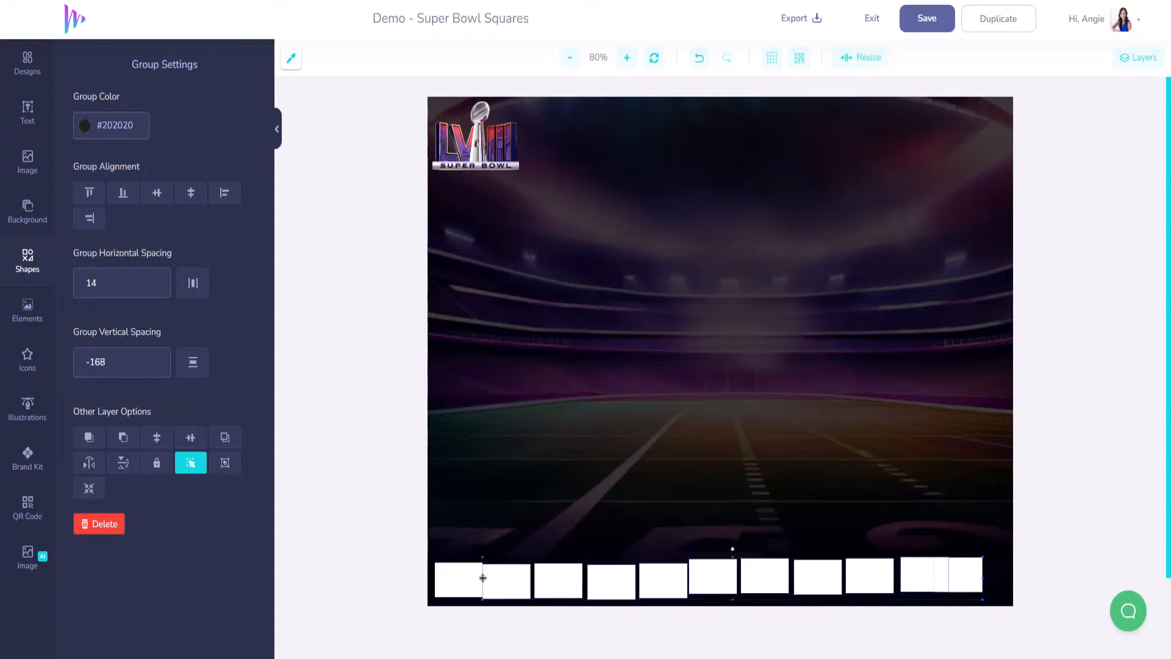
pyautogui.keyDown('shift'); pyautogui.click(478, 577); pyautogui.keyUp('shift')
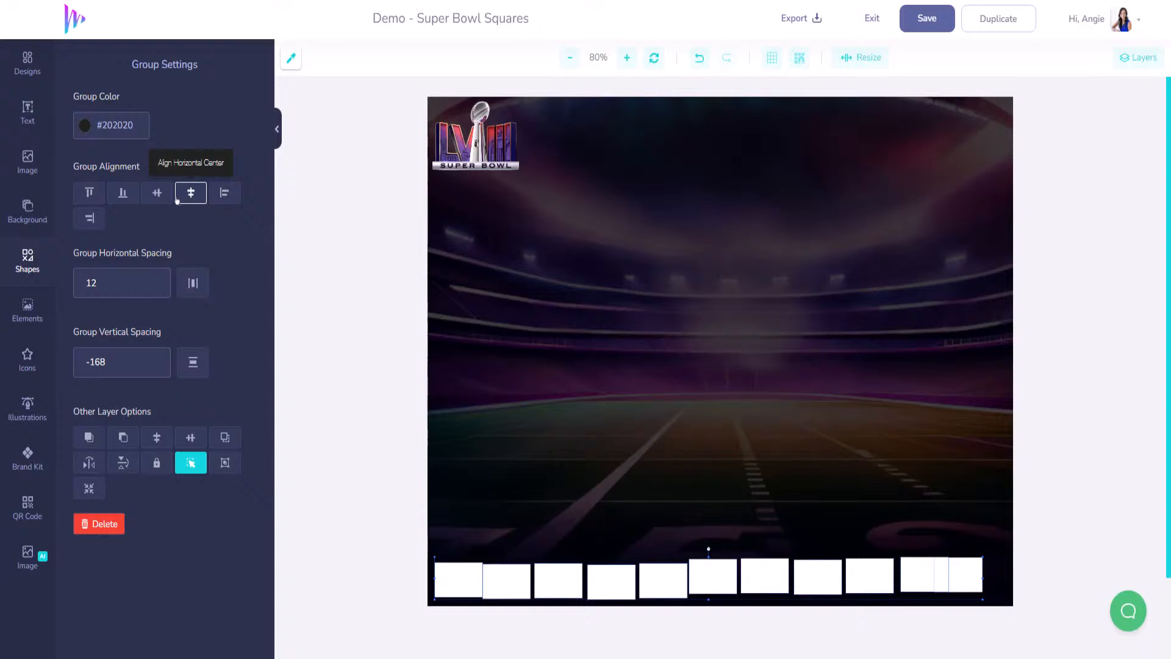
pyautogui.click(123, 194)
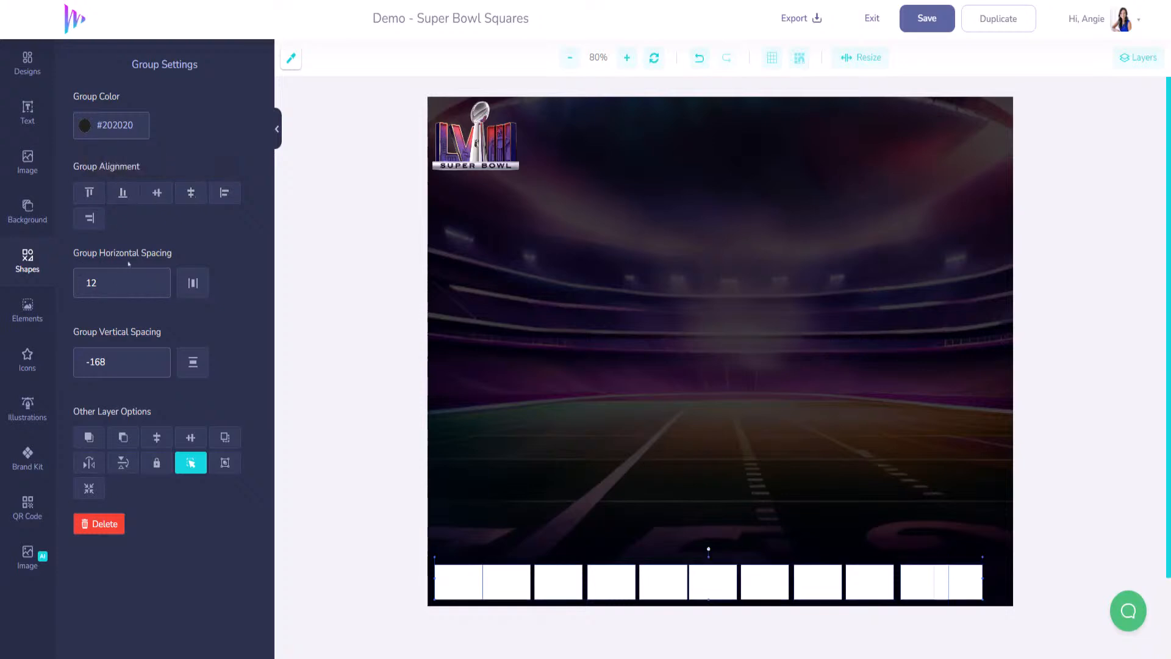
pyautogui.click(193, 285)
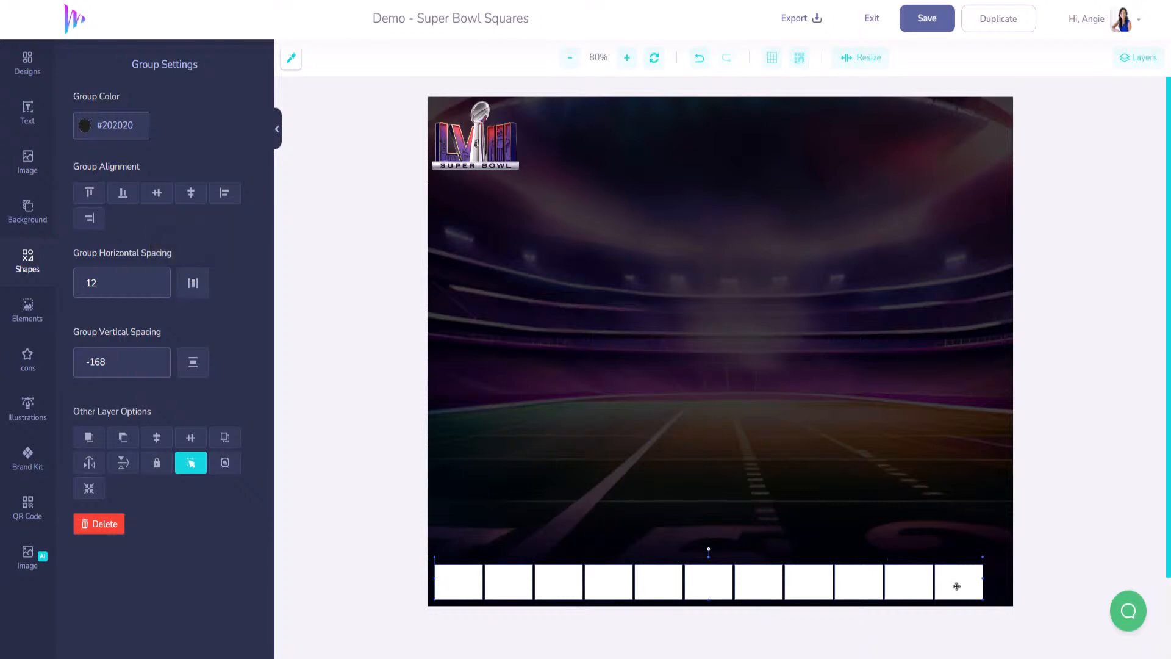
# - Shift the eleven-square row slightly right and group it into one object
pyautogui.moveTo(955, 588); pyautogui.dragTo(979, 585)
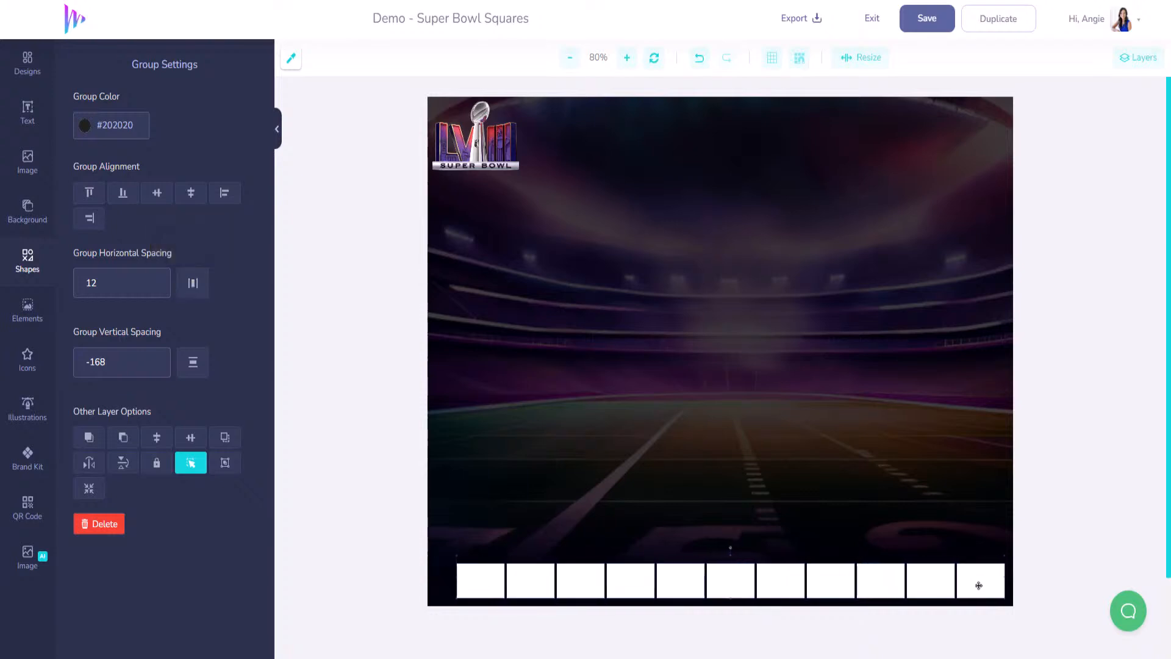
pyautogui.moveTo(979, 585); pyautogui.dragTo(981, 585)
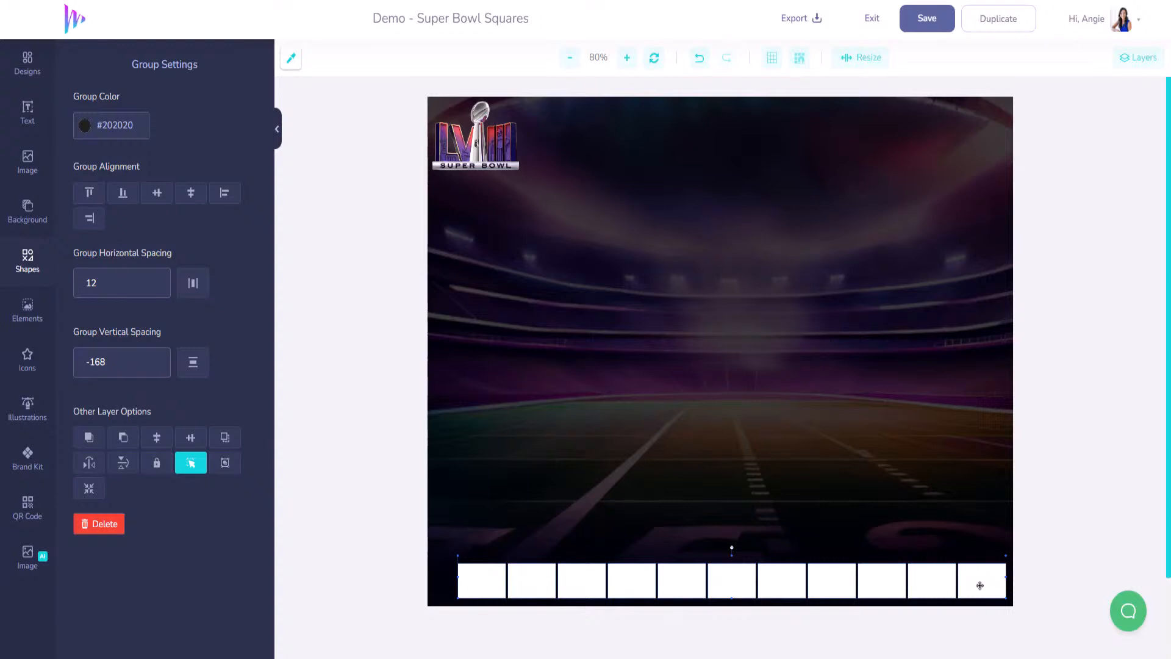
pyautogui.rightClick(980, 586)
pyautogui.click(1007, 598)
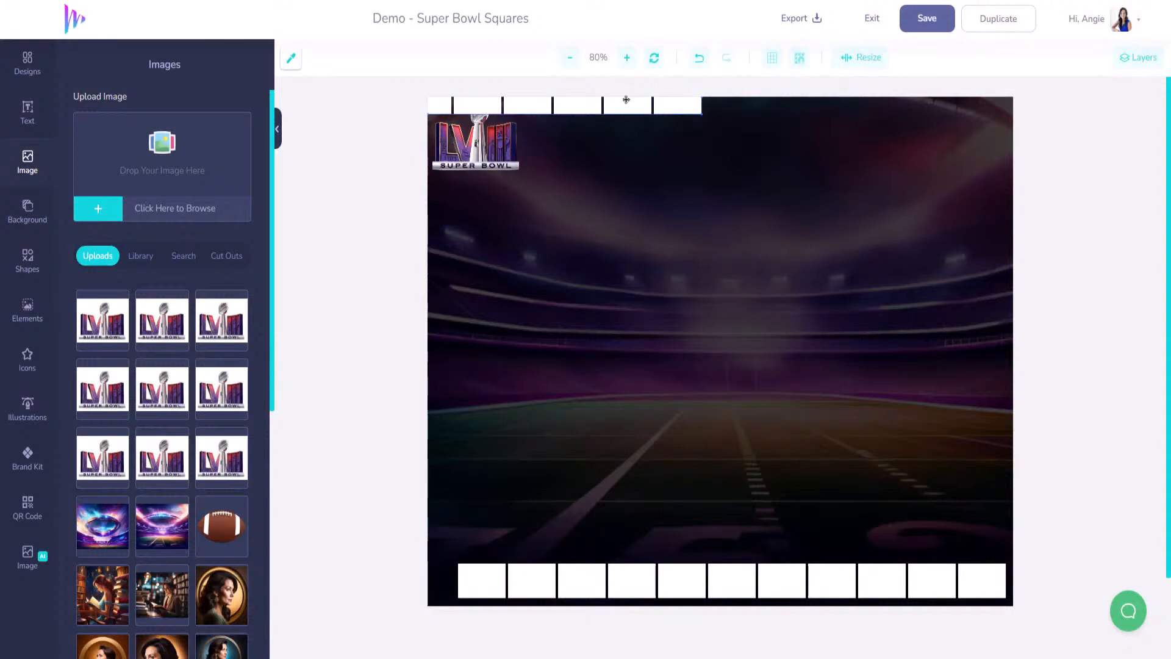
# - Place a copied row just above the bottom row and paste another copy mid-board
pyautogui.moveTo(643, 134); pyautogui.dragTo(923, 544)
pyautogui.hotkey('ctrl', 'v')
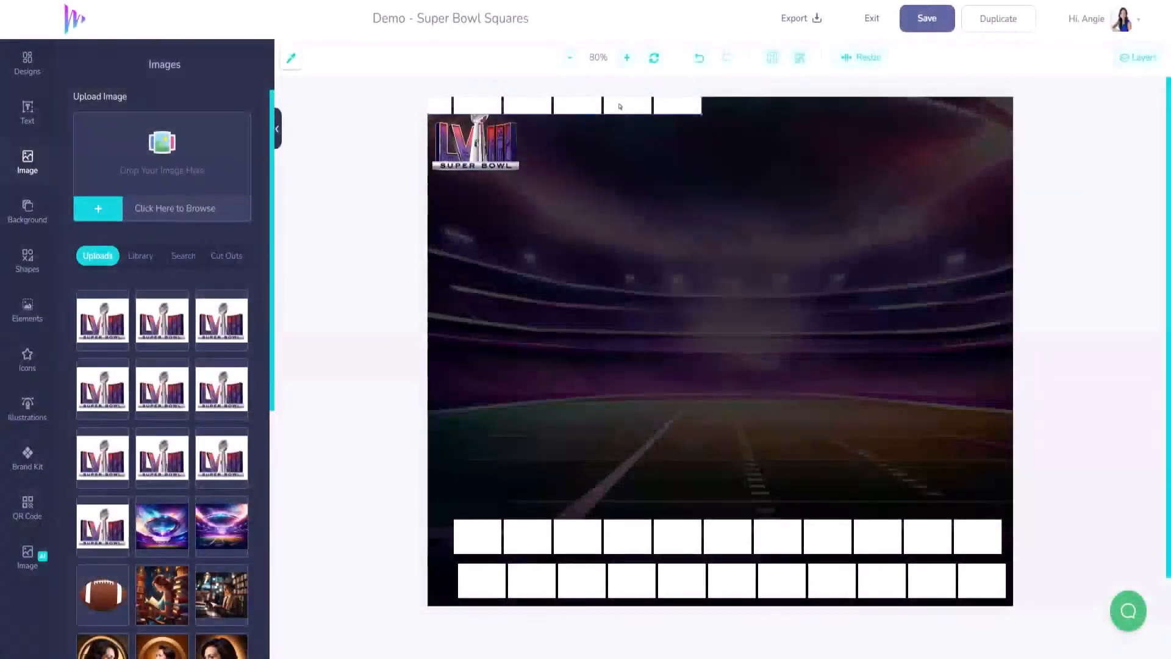
pyautogui.moveTo(622, 107); pyautogui.dragTo(910, 395)
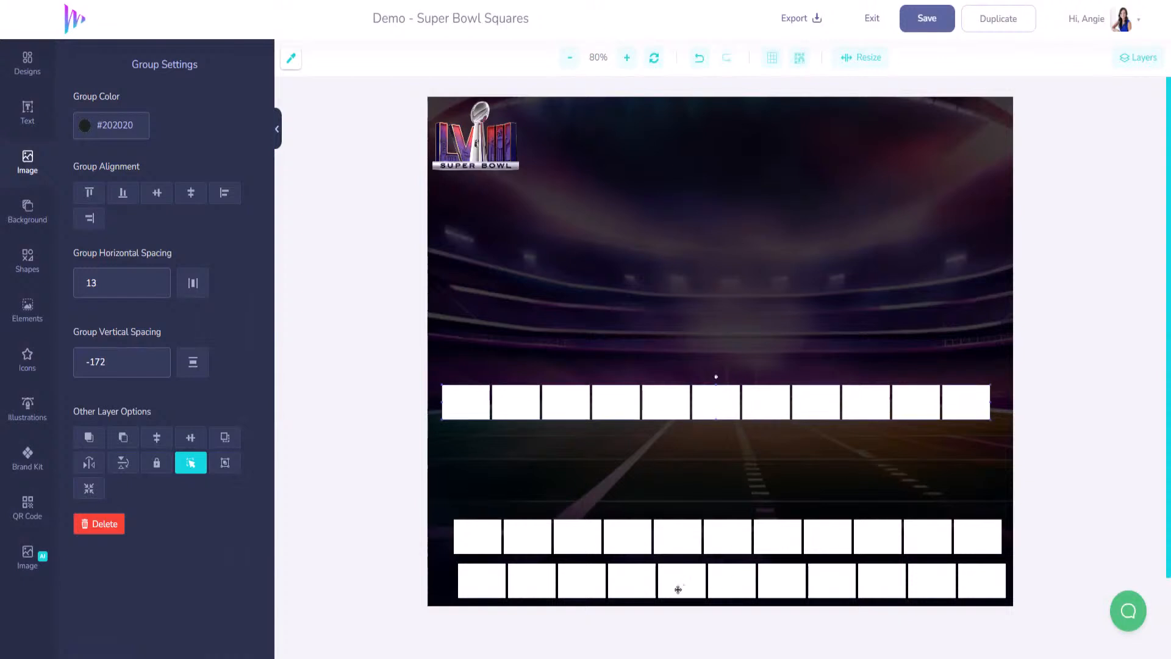
pyautogui.moveTo(592, 538); pyautogui.dragTo(599, 540)
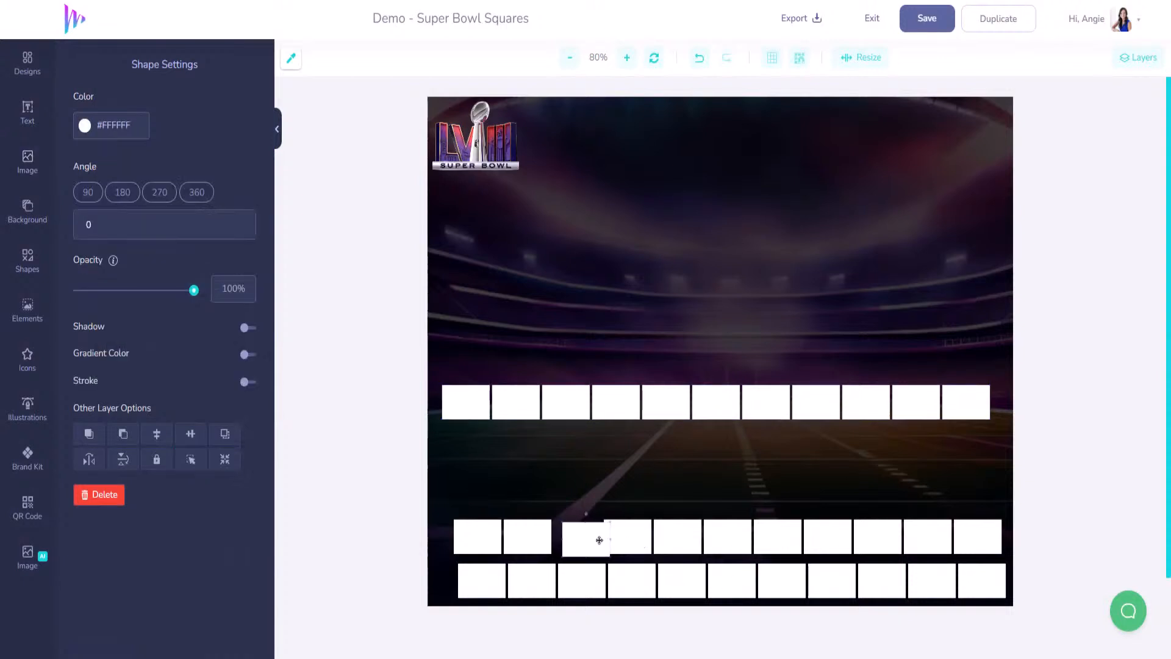
pyautogui.click(699, 58)
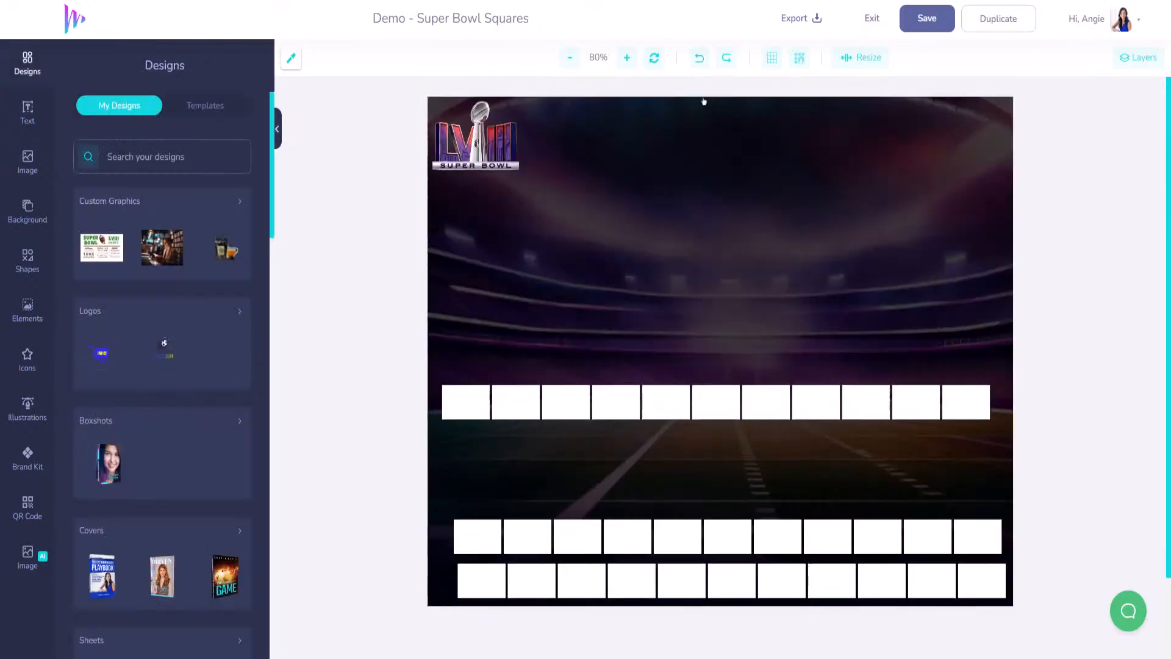
pyautogui.moveTo(719, 541); pyautogui.dragTo(730, 541)
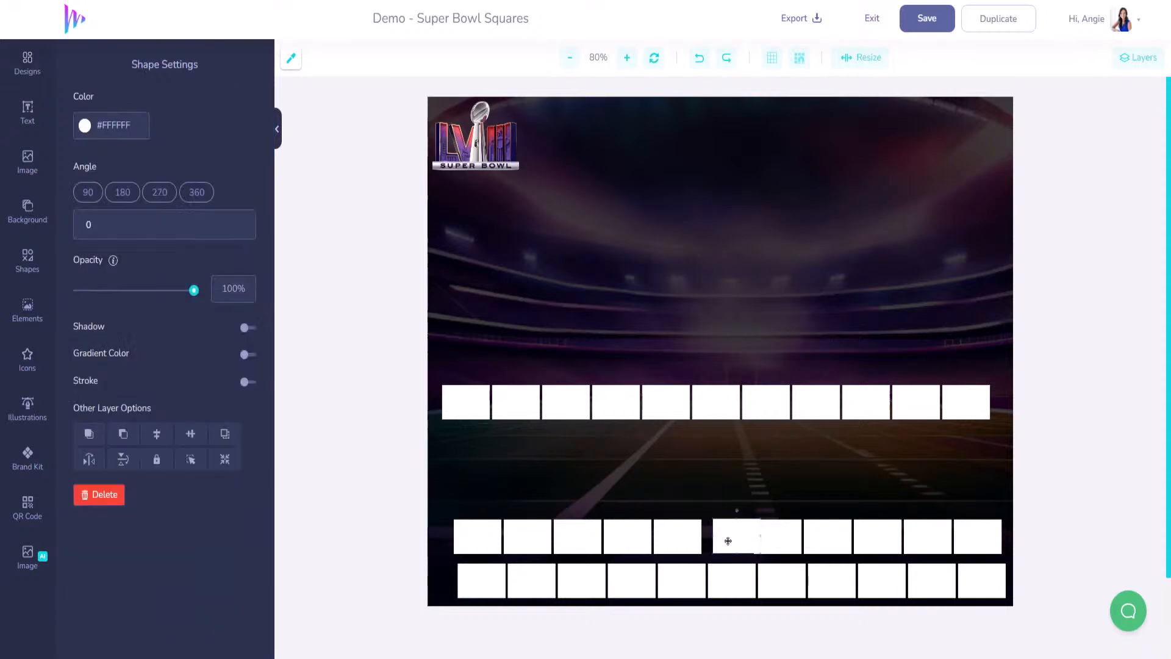
pyautogui.click(700, 59)
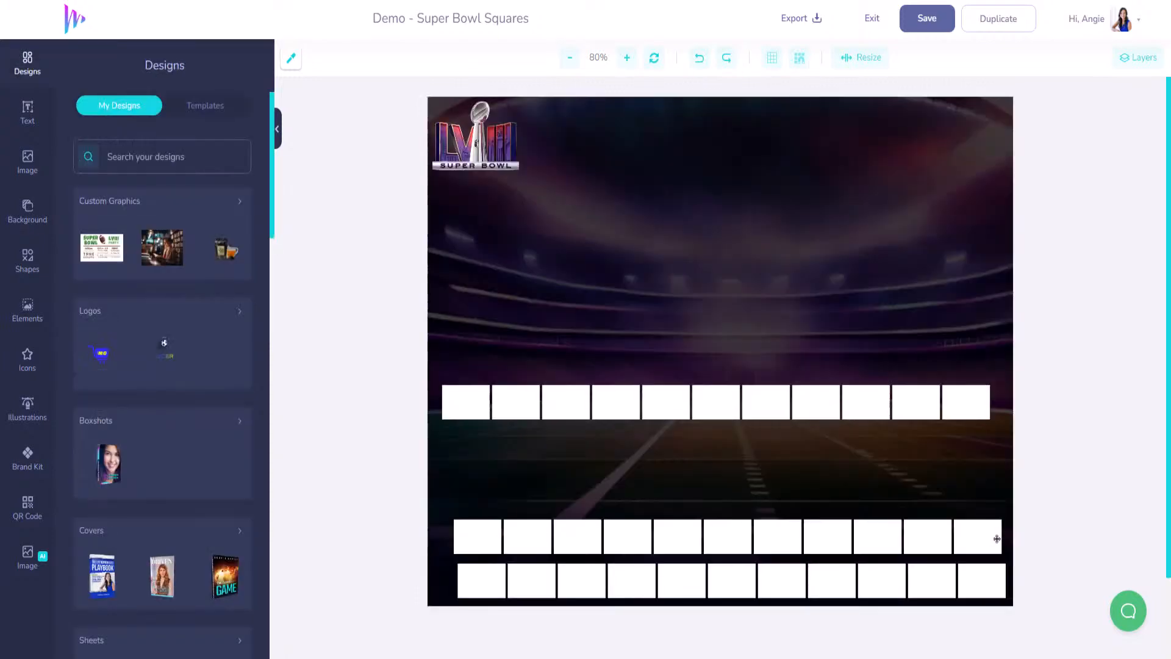
# - Group the eleven squares of the second row into one row
pyautogui.click(980, 545)
pyautogui.keyDown('shift'); pyautogui.click(929, 544); pyautogui.keyUp('shift')
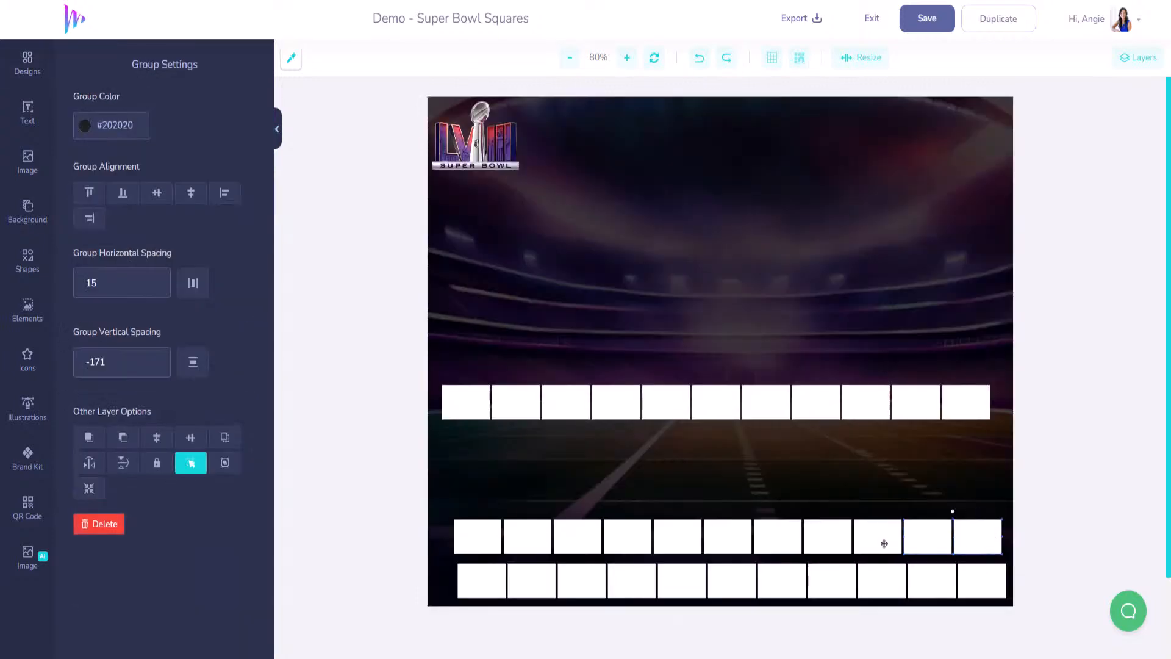
pyautogui.keyDown('shift'); pyautogui.click(883, 543); pyautogui.keyUp('shift')
pyautogui.keyDown('shift'); pyautogui.click(837, 542); pyautogui.keyUp('shift')
pyautogui.keyDown('shift'); pyautogui.click(789, 541); pyautogui.keyUp('shift')
pyautogui.keyDown('shift'); pyautogui.click(736, 539); pyautogui.keyUp('shift')
pyautogui.keyDown('shift'); pyautogui.click(688, 539); pyautogui.keyUp('shift')
pyautogui.keyDown('shift'); pyautogui.click(625, 540); pyautogui.keyUp('shift')
pyautogui.keyDown('shift'); pyautogui.click(578, 541); pyautogui.keyUp('shift')
pyautogui.keyDown('shift'); pyautogui.click(530, 540); pyautogui.keyUp('shift')
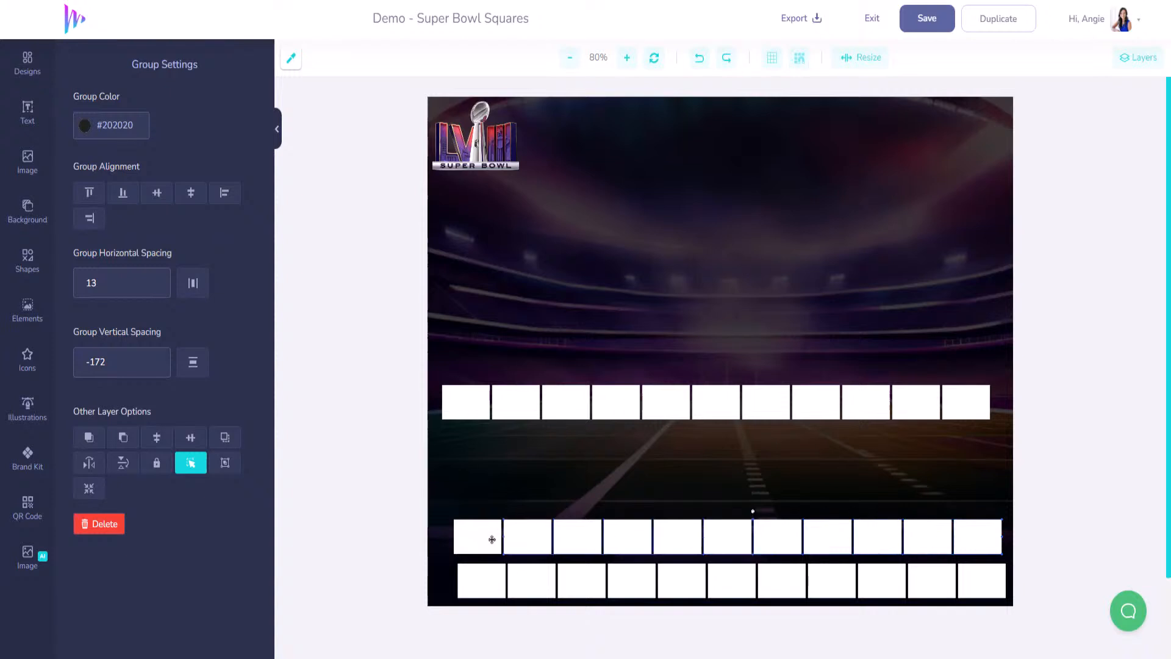
pyautogui.keyDown('shift'); pyautogui.click(491, 539); pyautogui.keyUp('shift')
pyautogui.rightClick(524, 537)
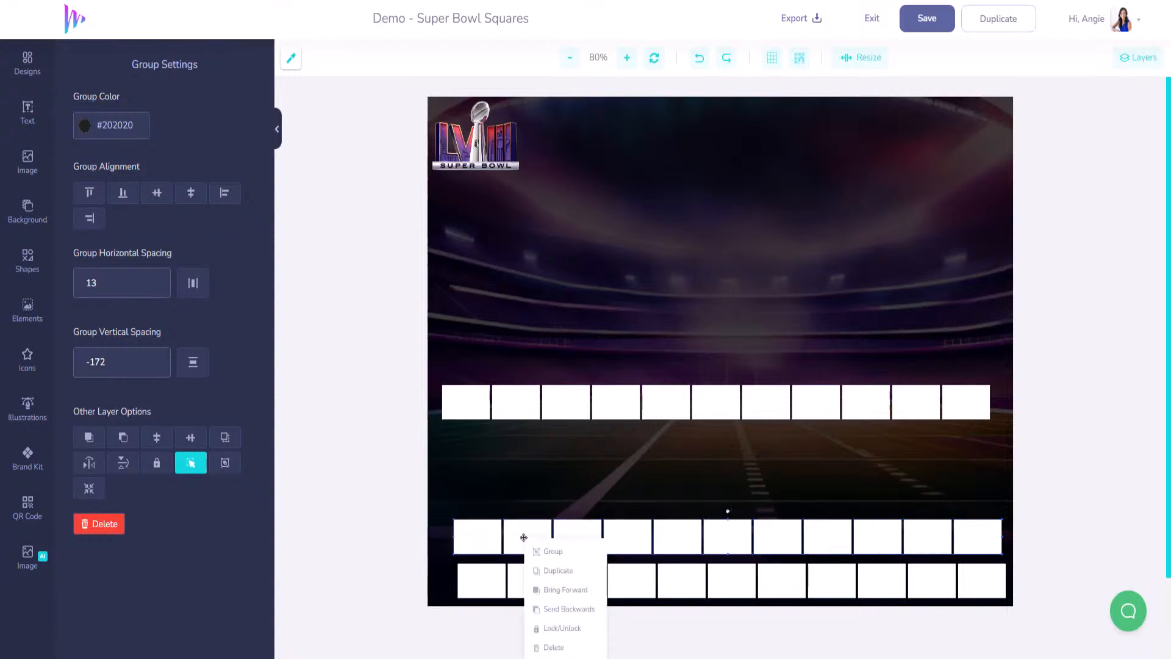
pyautogui.click(552, 552)
# - Nudge the grouped second row and align it with the bottom row
pyautogui.moveTo(736, 542); pyautogui.dragTo(739, 545)
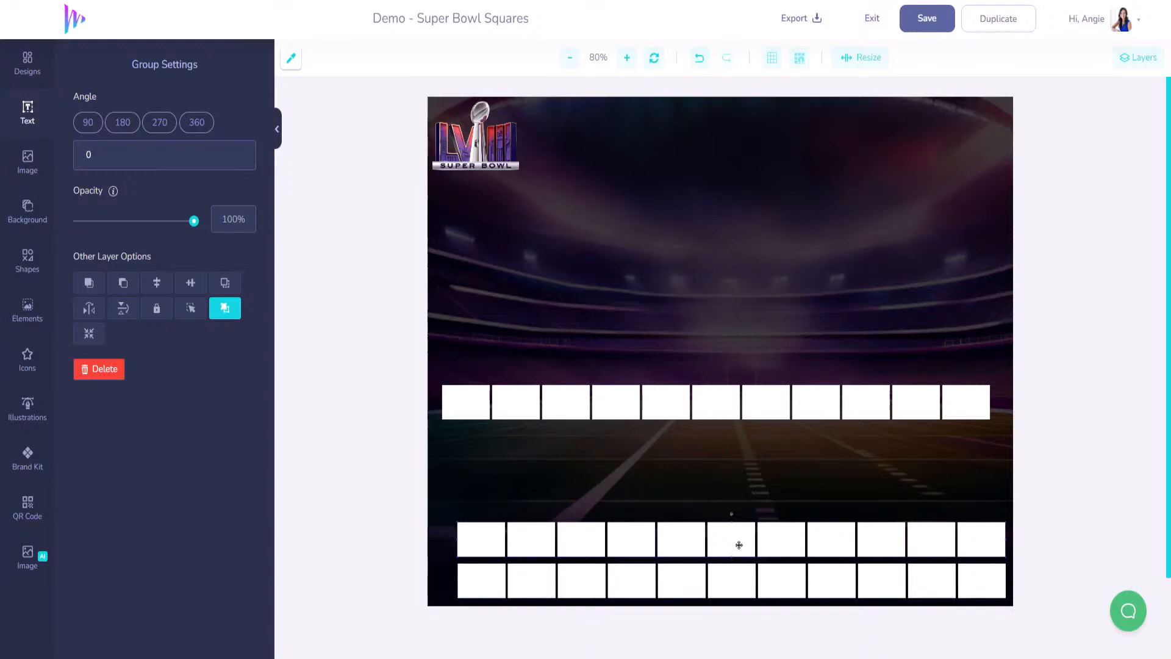
pyautogui.moveTo(738, 545); pyautogui.dragTo(734, 540)
pyautogui.keyDown('shift'); pyautogui.click(967, 573); pyautogui.keyUp('shift')
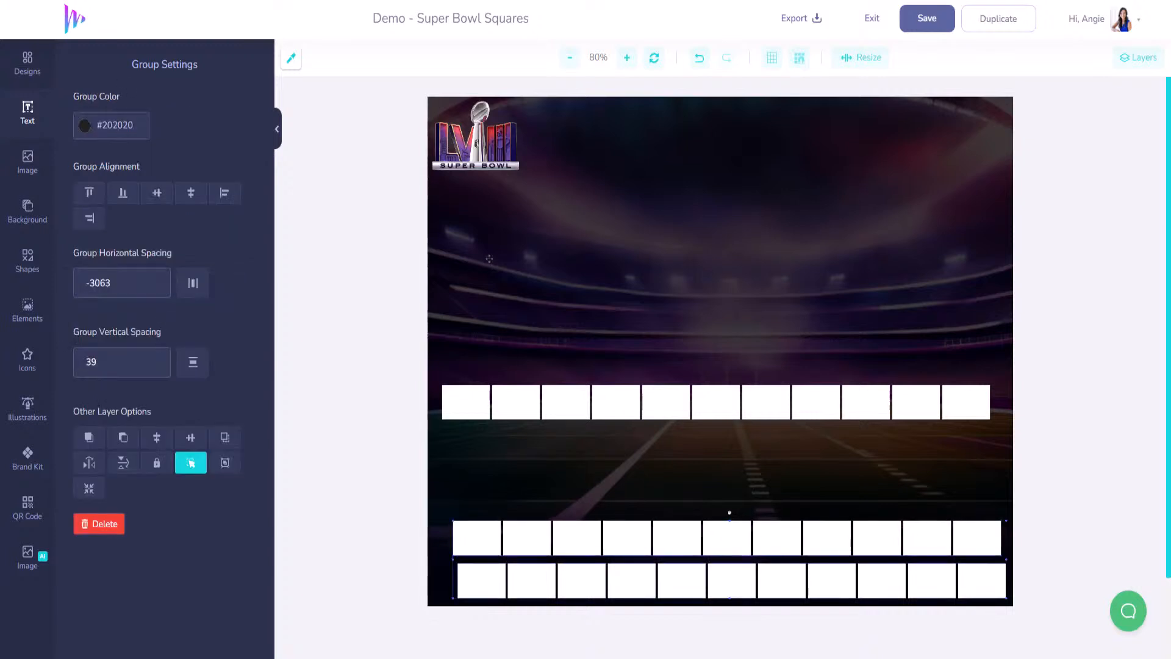
pyautogui.click(89, 218)
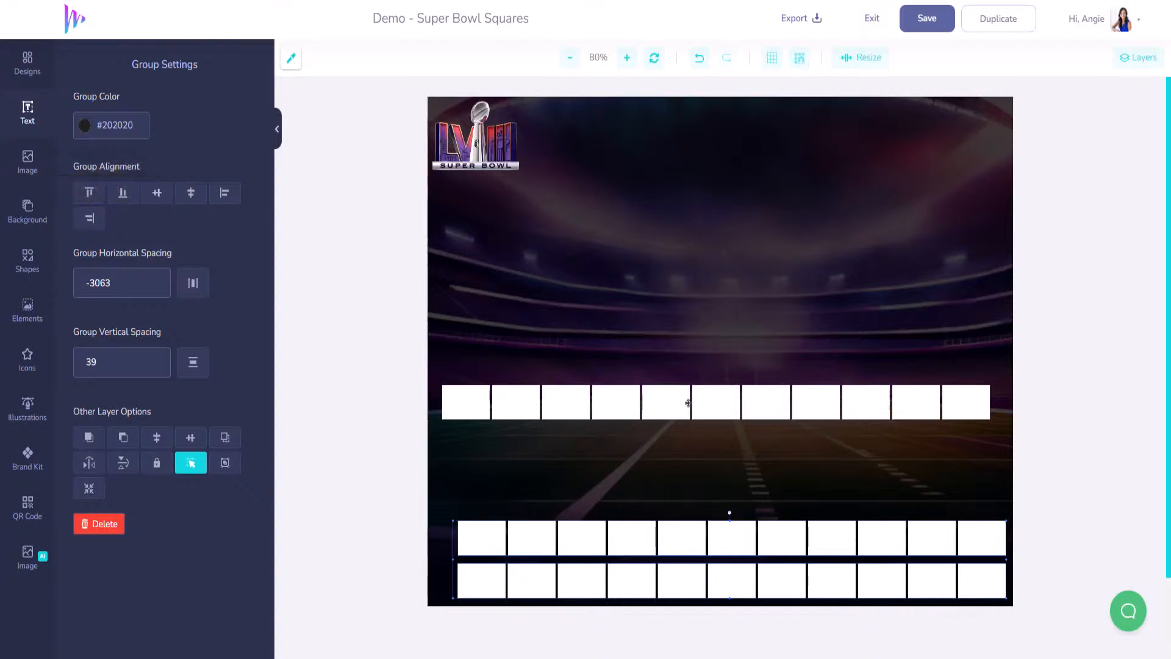
# - Group the eleven mid-board squares and move that row down to sit above the grid
pyautogui.click(473, 405)
pyautogui.keyDown('shift'); pyautogui.click(510, 404); pyautogui.keyUp('shift')
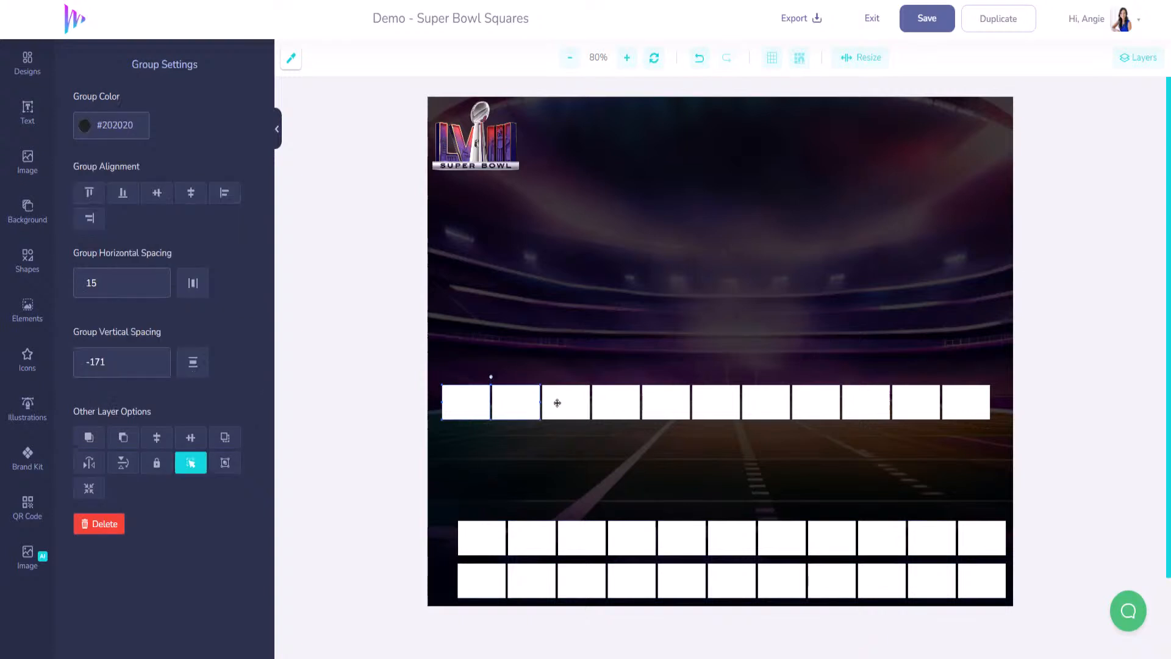
pyautogui.keyDown('shift'); pyautogui.click(557, 403); pyautogui.keyUp('shift')
pyautogui.keyDown('shift'); pyautogui.click(628, 403); pyautogui.keyUp('shift')
pyautogui.keyDown('shift'); pyautogui.click(660, 406); pyautogui.keyUp('shift')
pyautogui.keyDown('shift'); pyautogui.click(706, 405); pyautogui.keyUp('shift')
pyautogui.keyDown('shift'); pyautogui.click(756, 405); pyautogui.keyUp('shift')
pyautogui.keyDown('shift'); pyautogui.click(815, 405); pyautogui.keyUp('shift')
pyautogui.keyDown('shift'); pyautogui.click(857, 405); pyautogui.keyUp('shift')
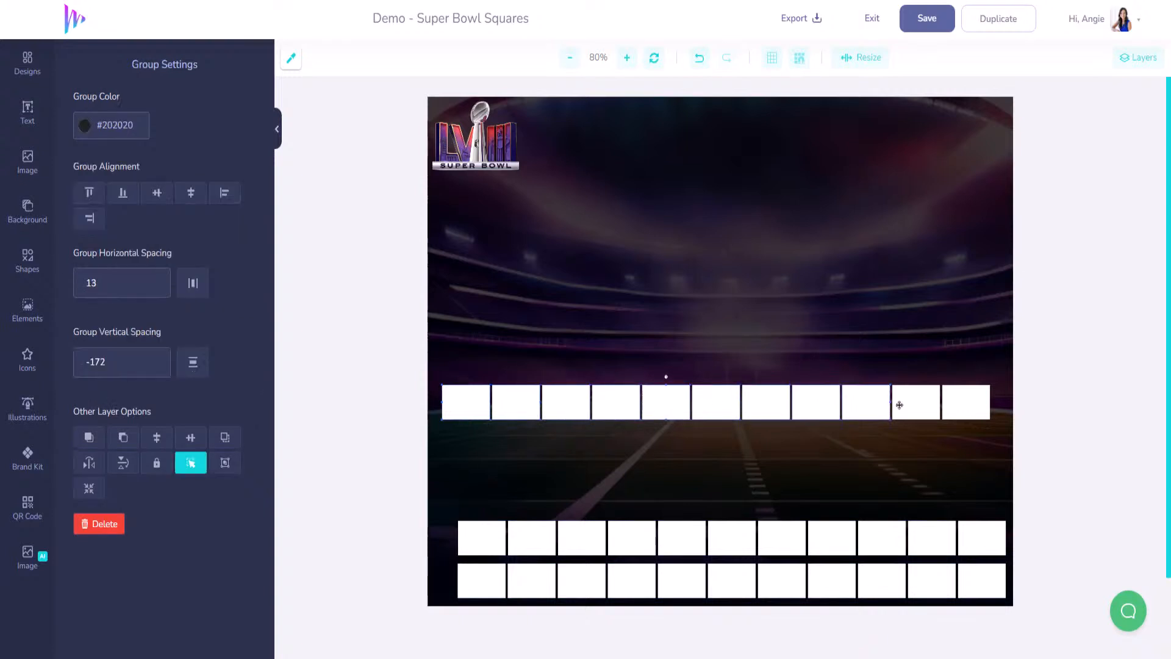
pyautogui.keyDown('shift'); pyautogui.click(901, 406); pyautogui.keyUp('shift')
pyautogui.keyDown('shift'); pyautogui.click(964, 407); pyautogui.keyUp('shift')
pyautogui.rightClick(964, 406)
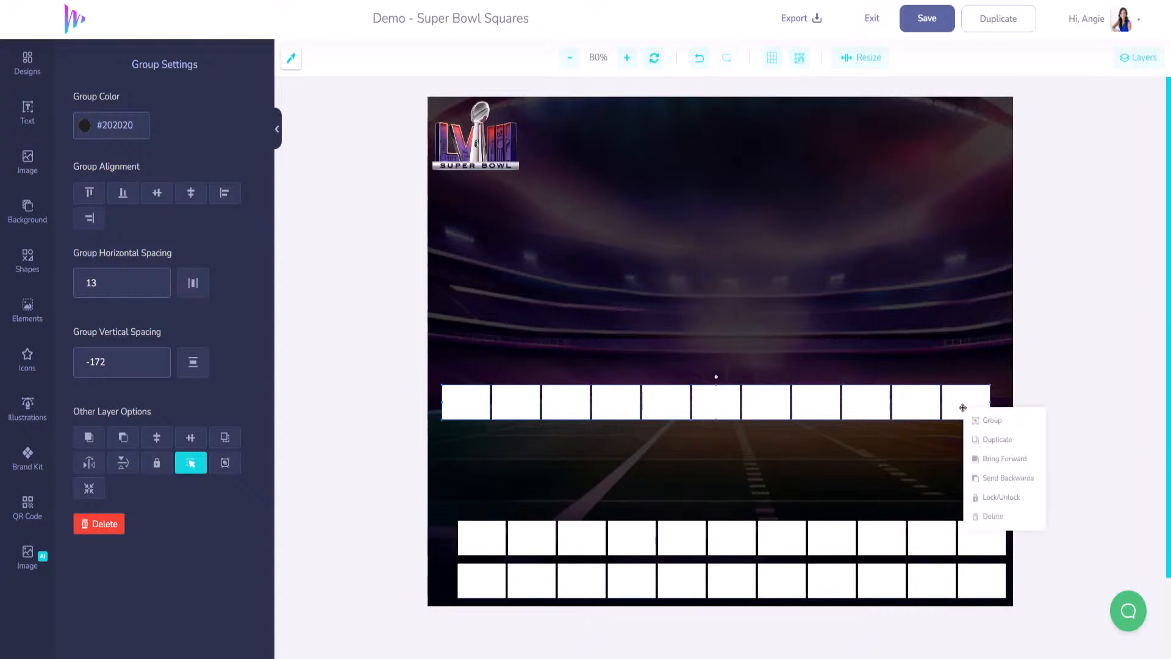
pyautogui.click(992, 420)
pyautogui.moveTo(764, 404); pyautogui.dragTo(779, 498)
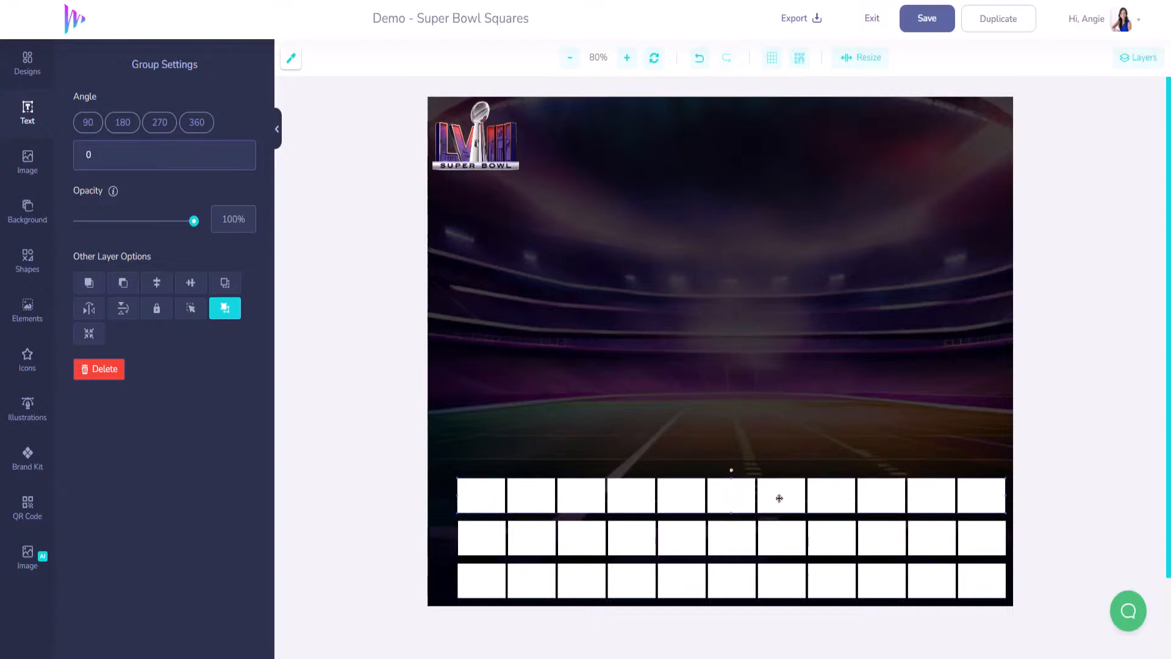
# - Paste another squares row, group it, and move it down above the grid
pyautogui.hotkey('ctrl', 'v')
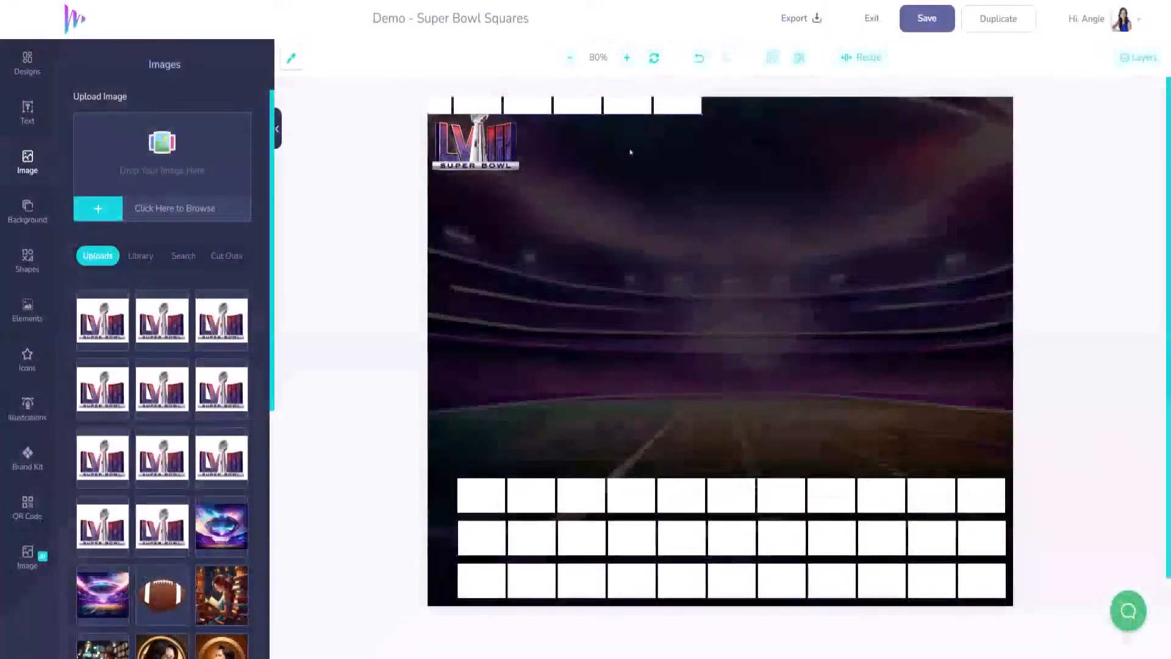
pyautogui.rightClick(623, 111)
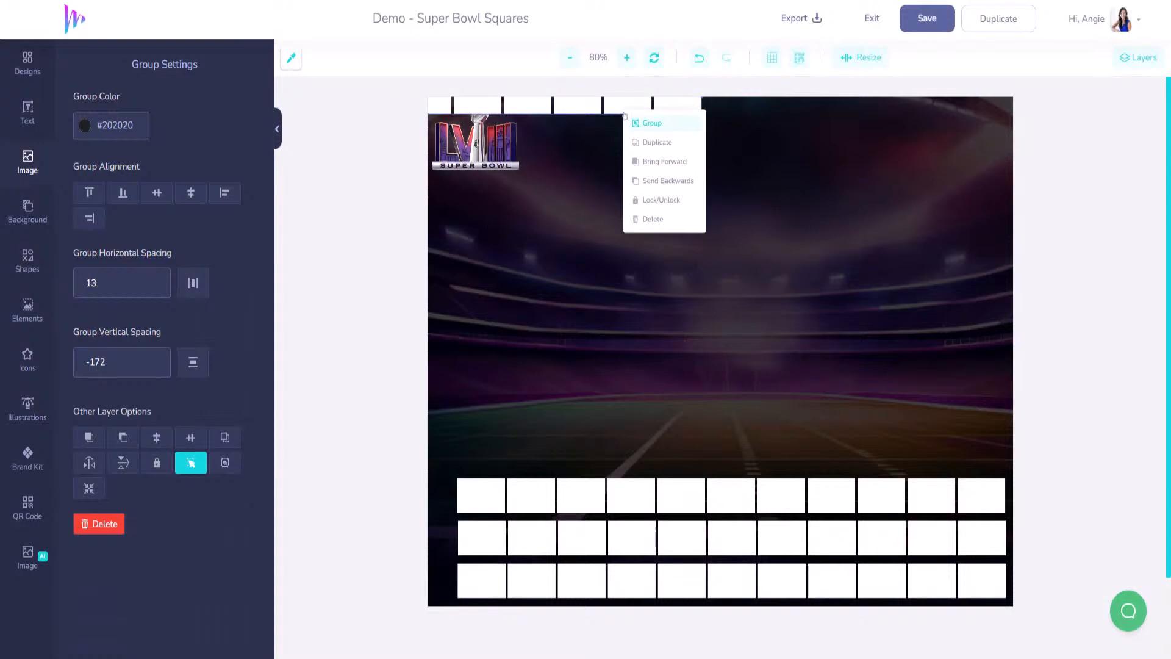
pyautogui.click(652, 123)
pyautogui.moveTo(619, 107); pyautogui.dragTo(918, 462)
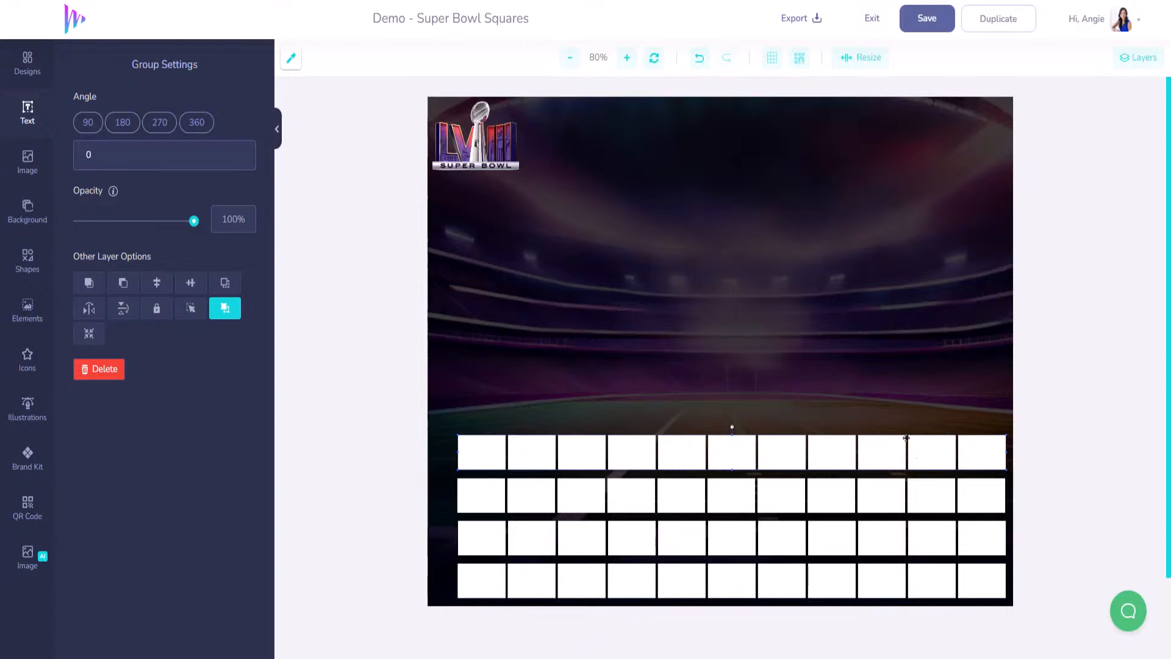
# - Paste one more row, group it, and line it up as the new top row
pyautogui.hotkey('ctrl', 'v')
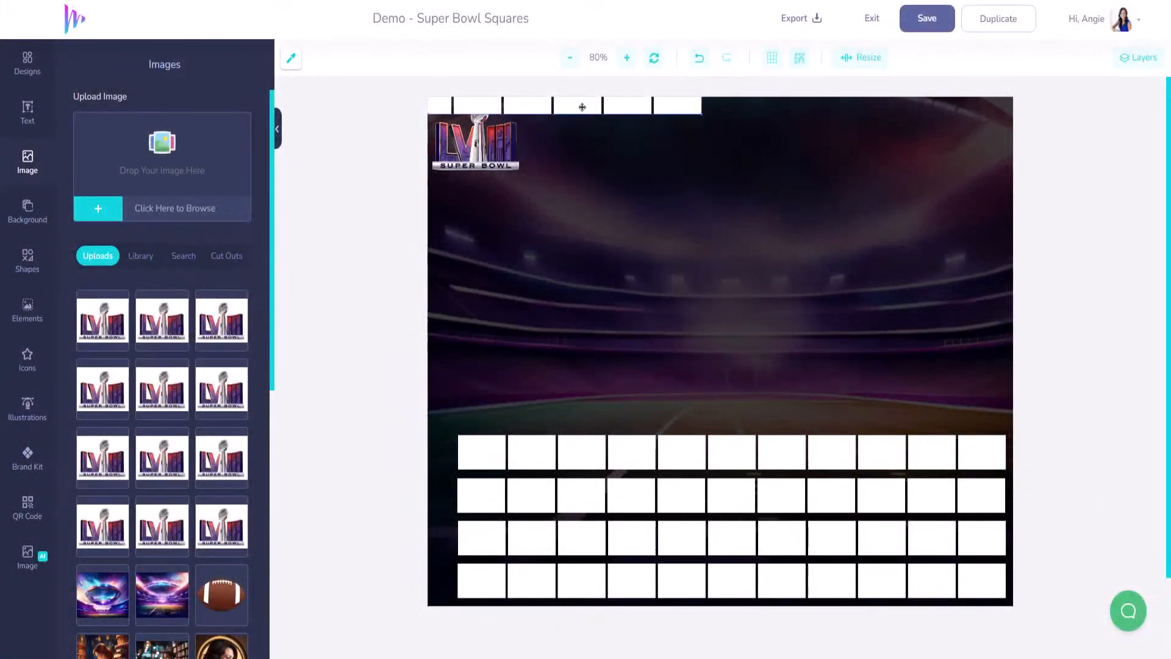
pyautogui.rightClick(582, 107)
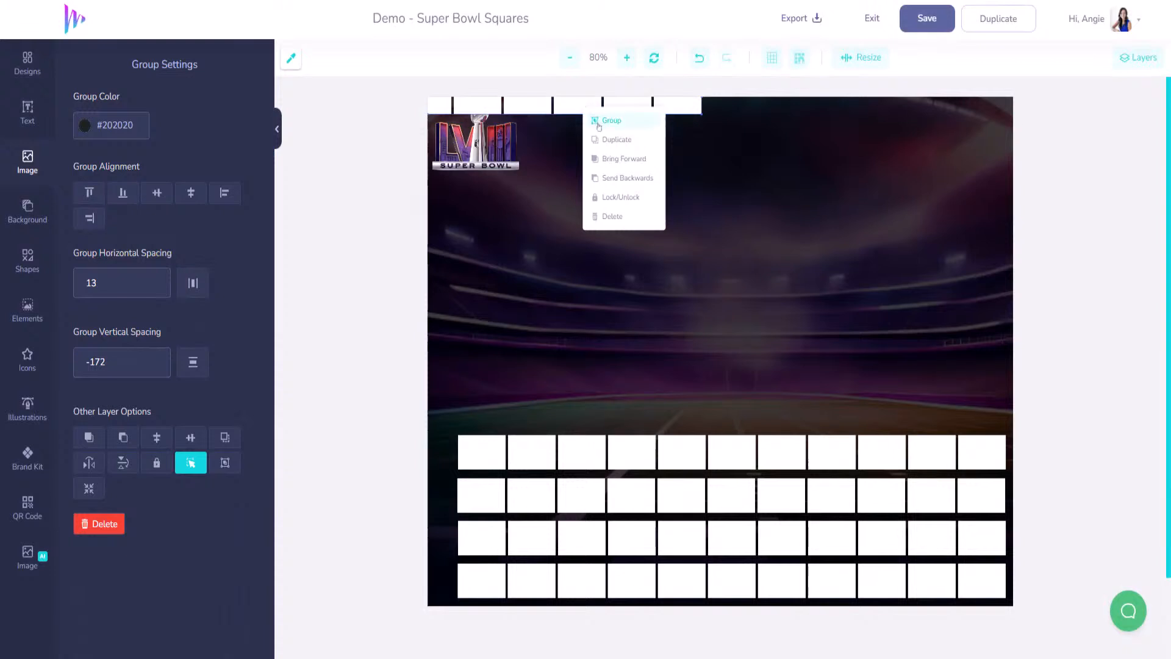
pyautogui.moveTo(578, 116); pyautogui.dragTo(876, 417)
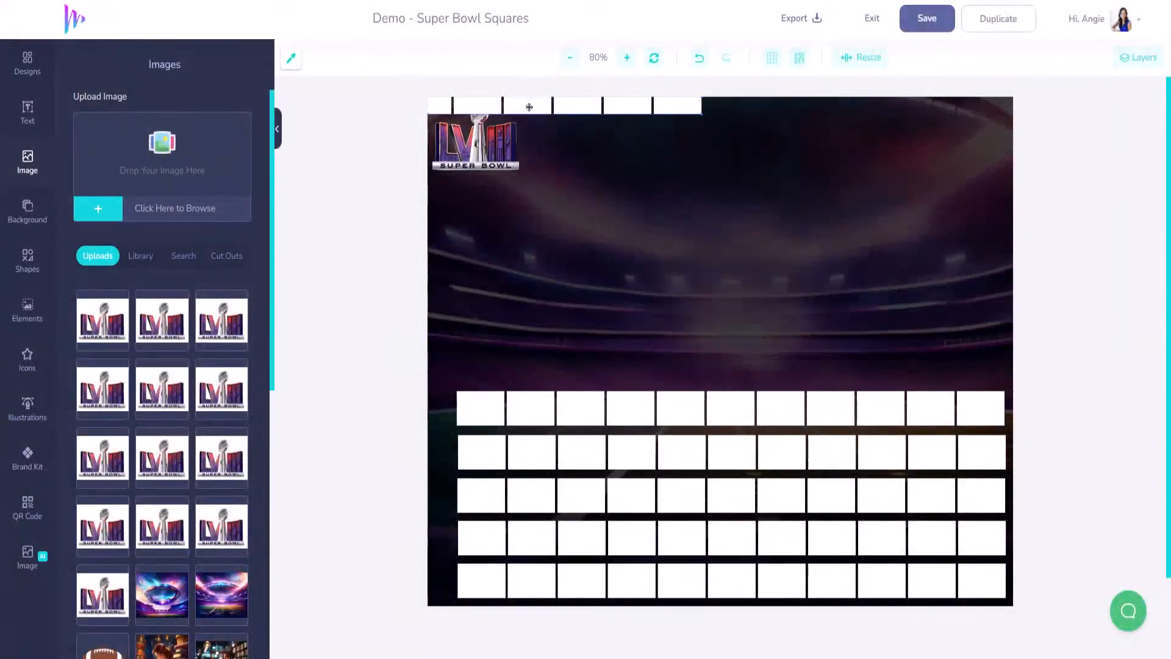
pyautogui.moveTo(529, 106); pyautogui.dragTo(831, 366)
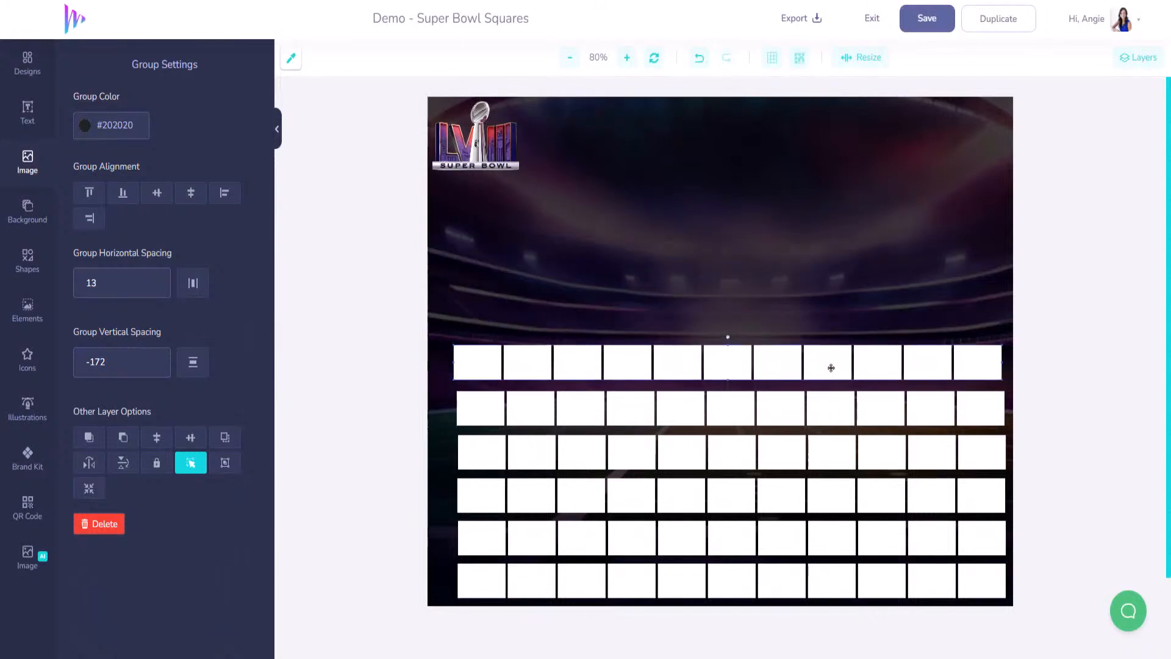
pyautogui.rightClick(836, 369)
pyautogui.click(791, 371)
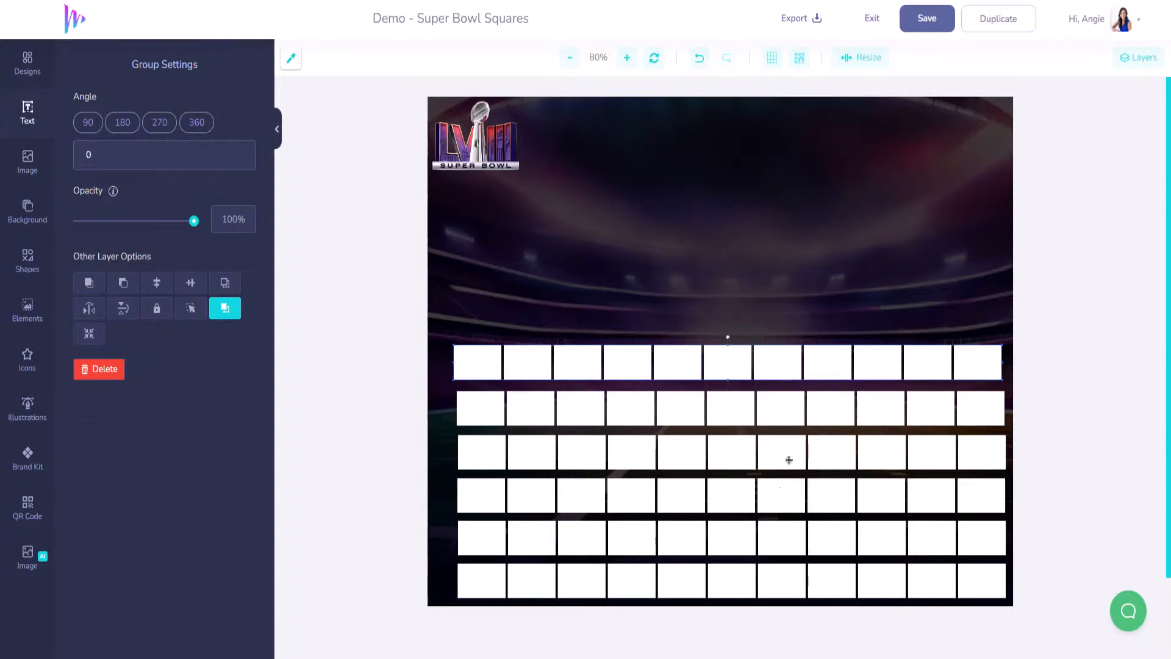
pyautogui.moveTo(626, 364); pyautogui.dragTo(632, 368)
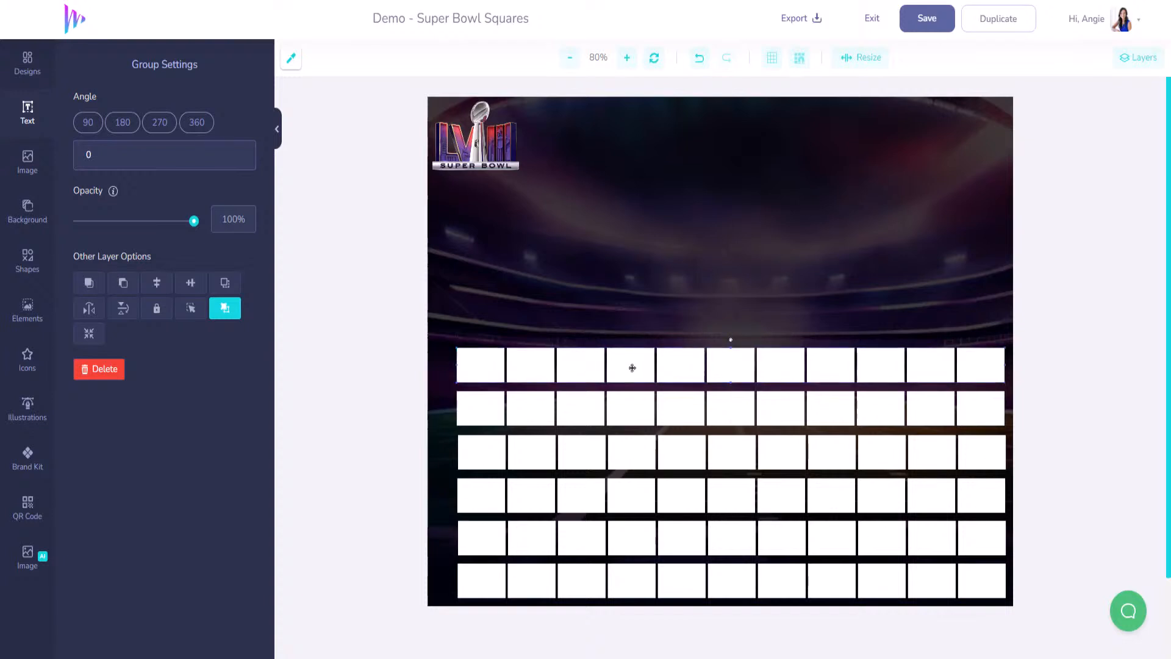
# - Move copies of the top four rows up to make ten rows, then duplicate one row
pyautogui.keyDown('shift'); pyautogui.click(637, 407); pyautogui.keyUp('shift')
pyautogui.keyDown('shift'); pyautogui.click(638, 452); pyautogui.keyUp('shift')
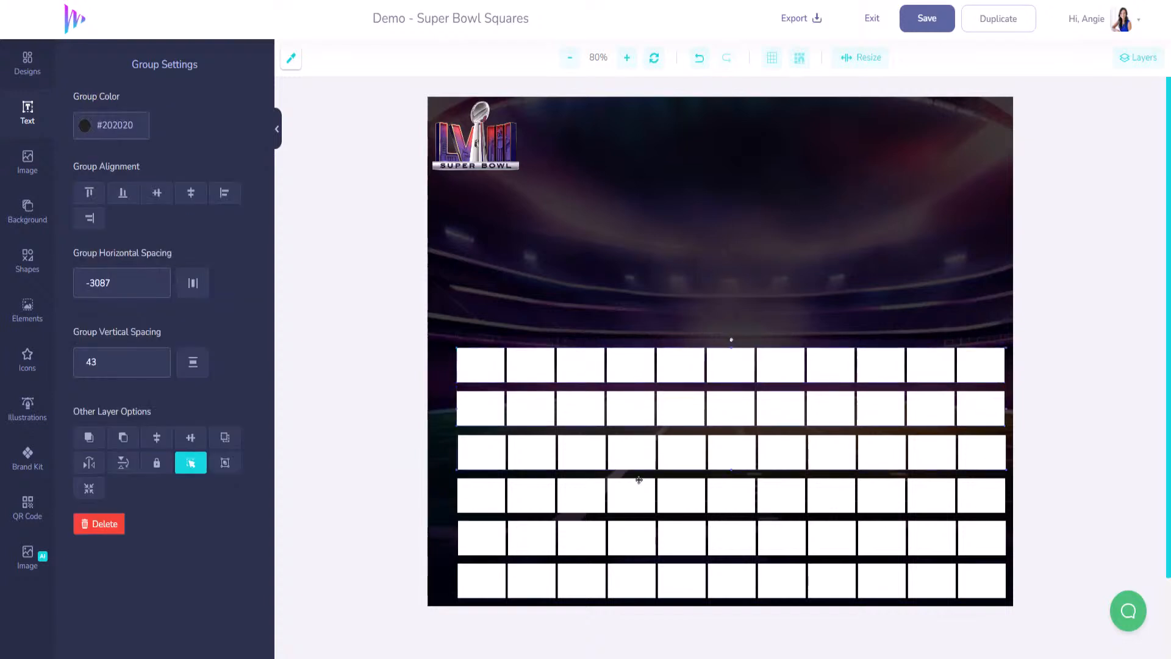
pyautogui.keyDown('shift'); pyautogui.click(639, 485); pyautogui.keyUp('shift')
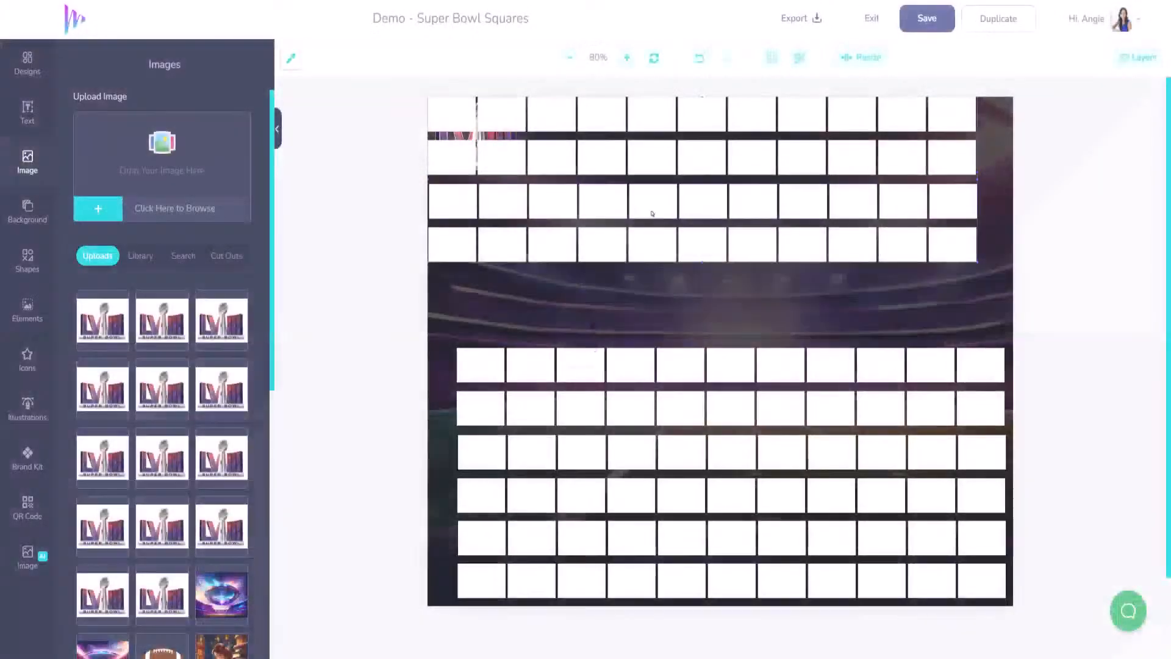
pyautogui.moveTo(648, 249); pyautogui.dragTo(681, 333)
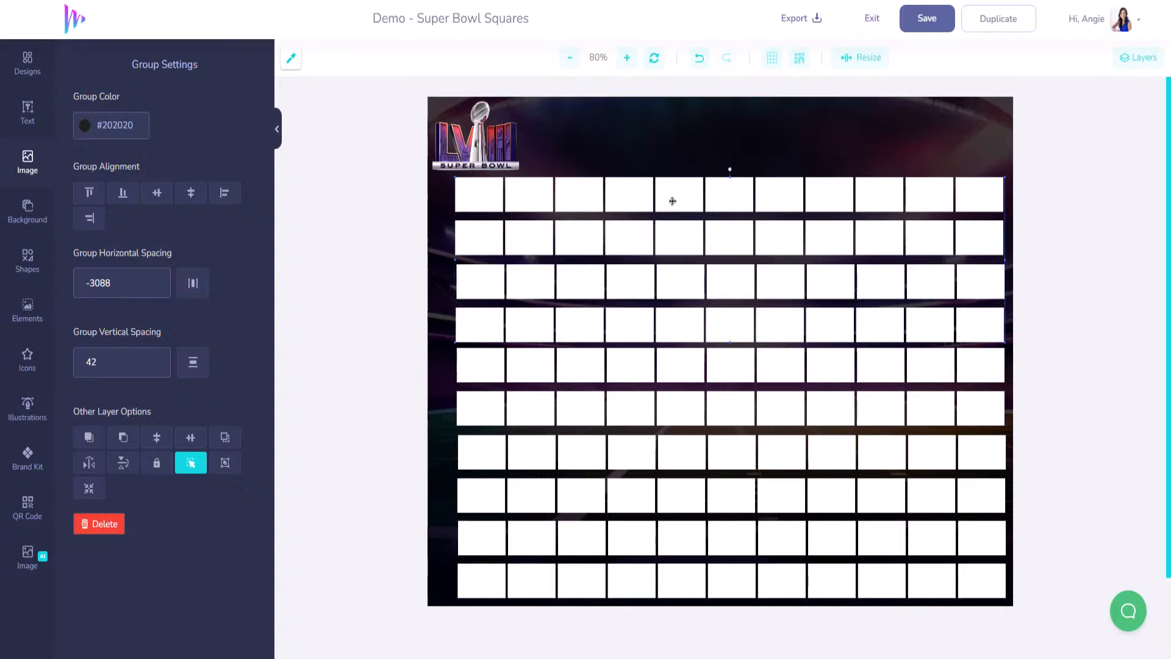
pyautogui.click(626, 462)
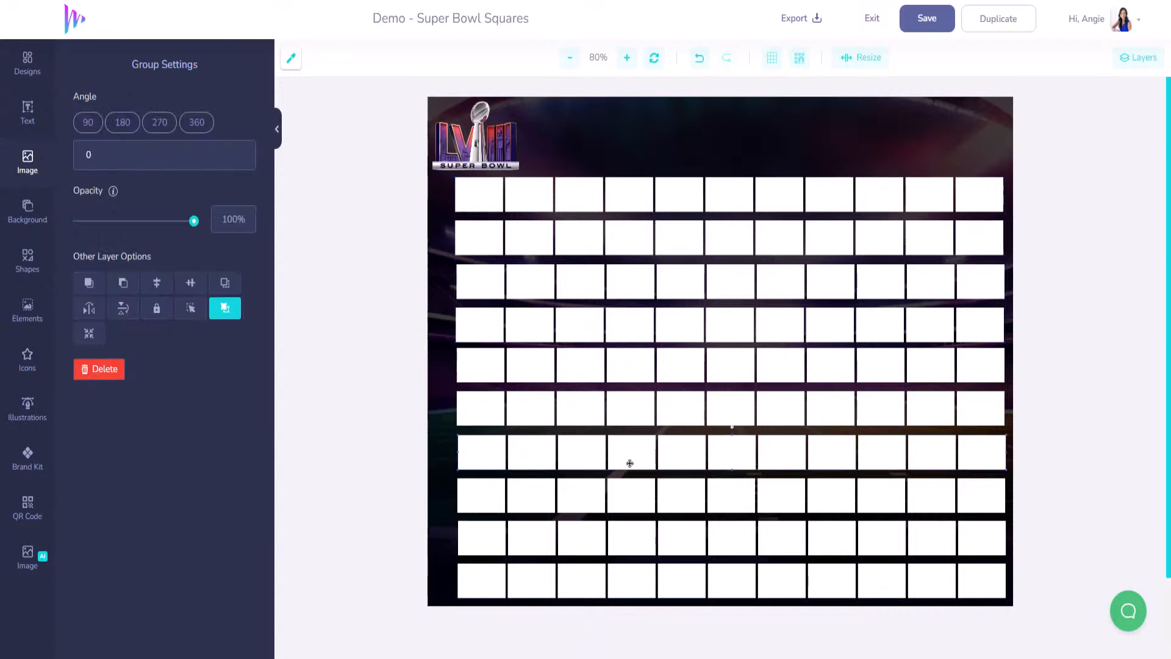
pyautogui.hotkey('ctrl', 'v')
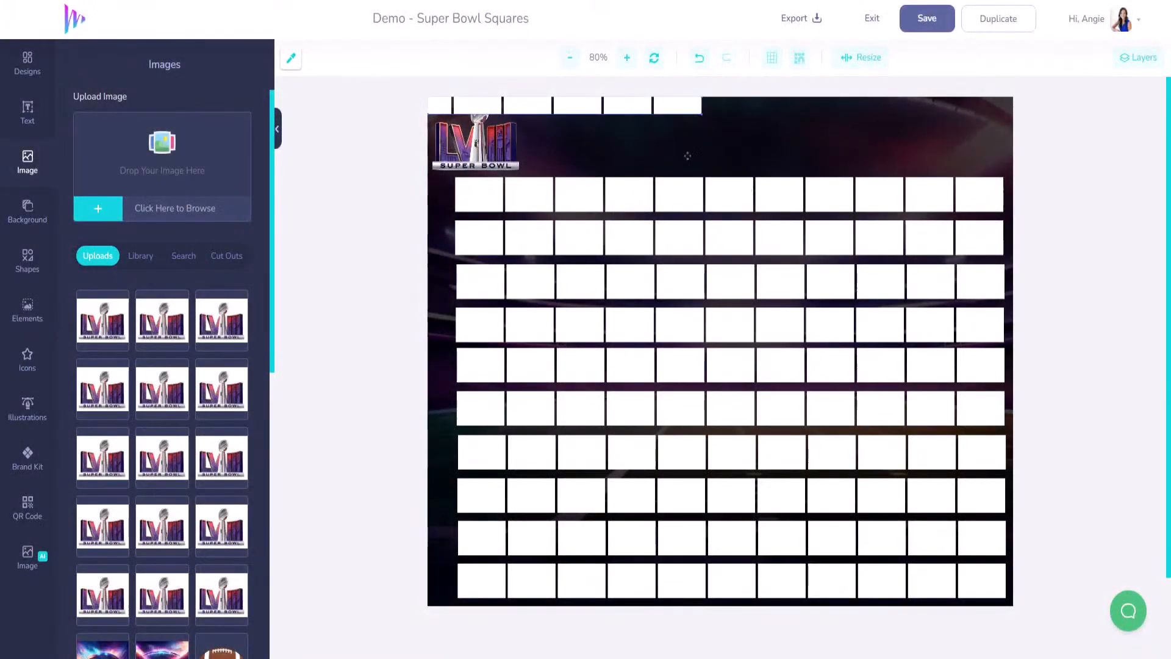
# - Drag the pasted row of squares down into place on the board and open uploads
pyautogui.moveTo(606, 104); pyautogui.dragTo(921, 180)
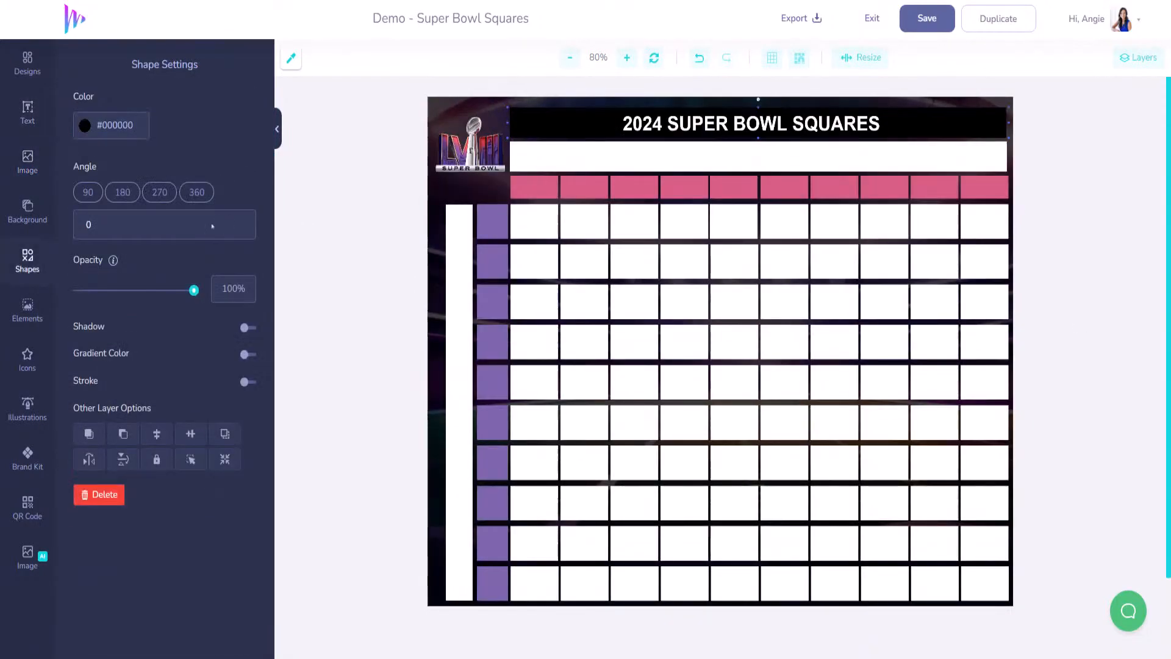
pyautogui.click(27, 161)
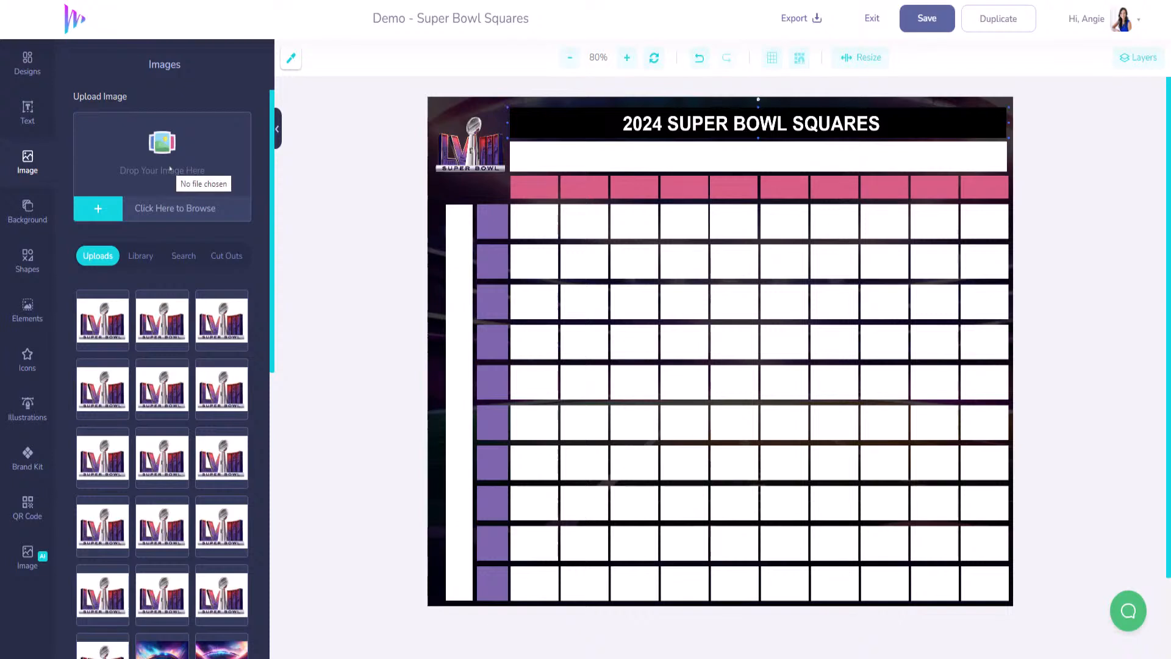
# - Upload the trophy image, place it on the board, and remove its background
pyautogui.moveTo(189, 188); pyautogui.dragTo(189, 188)
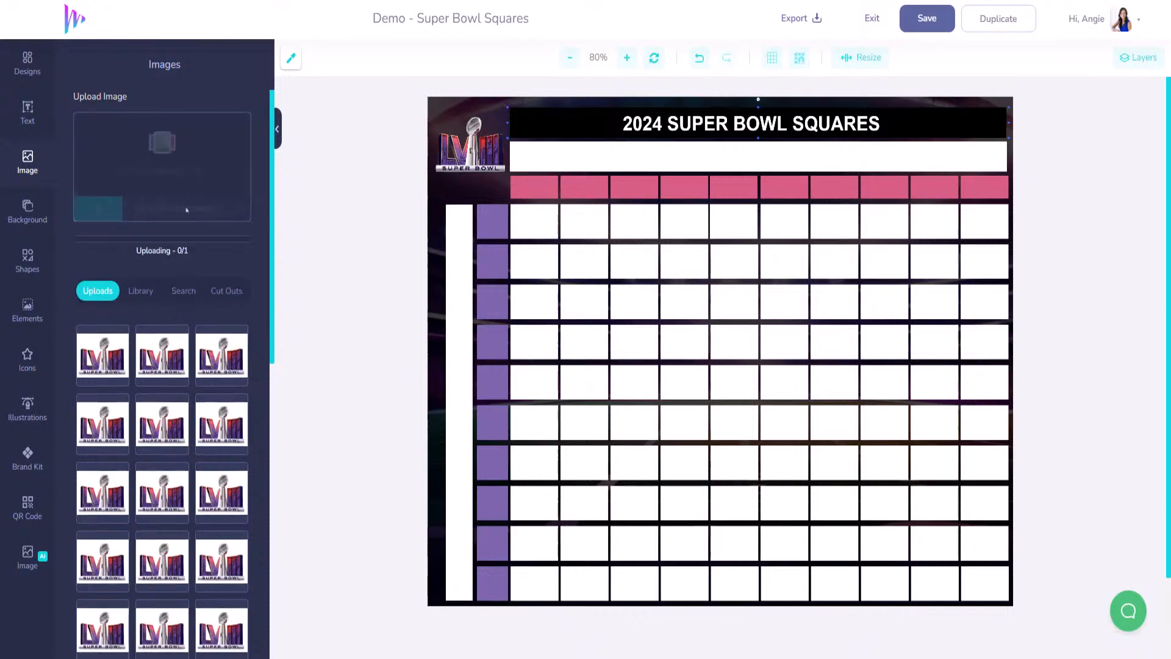
pyautogui.moveTo(110, 326); pyautogui.dragTo(720, 348)
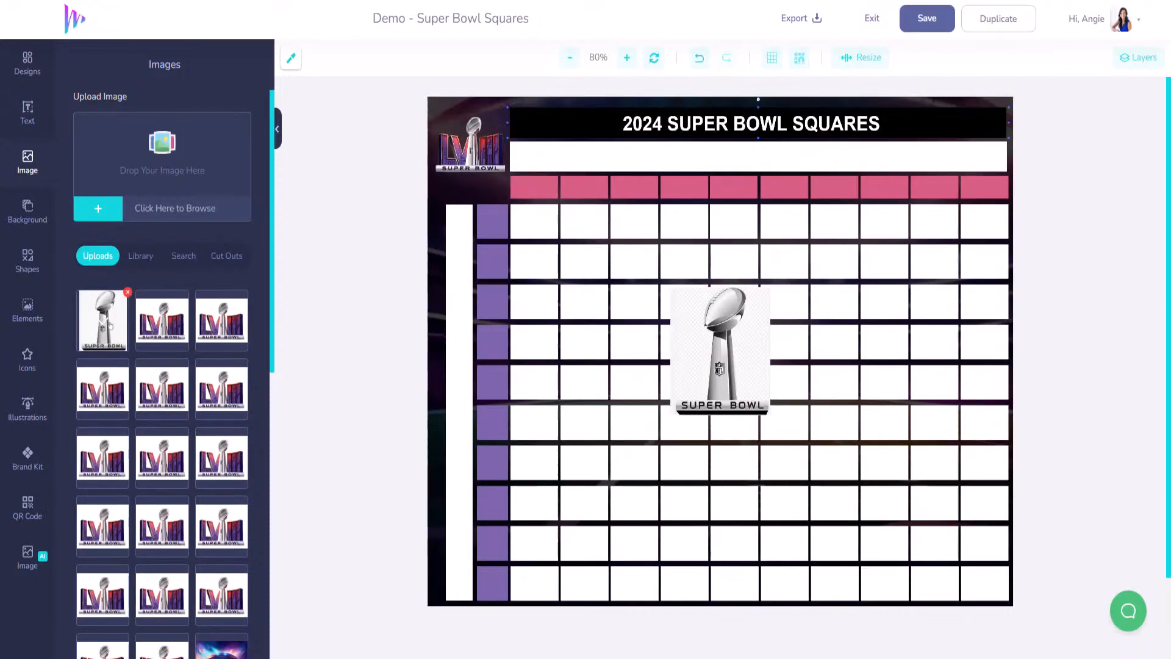
pyautogui.click(755, 333)
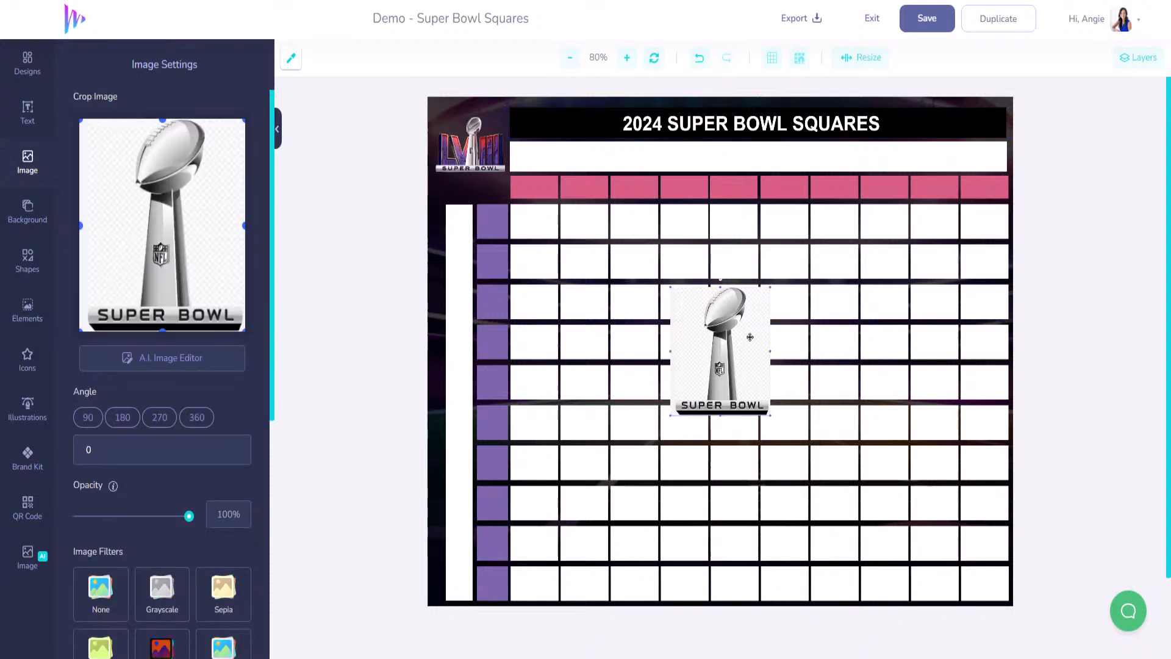
pyautogui.click(184, 358)
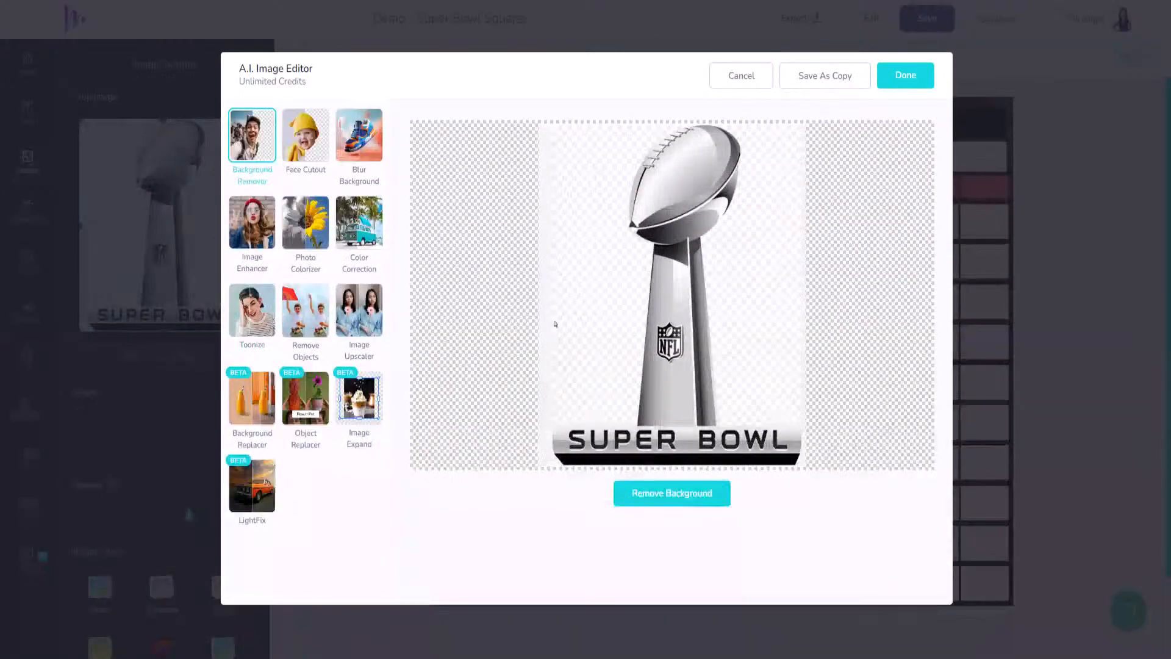
pyautogui.click(694, 495)
pyautogui.click(902, 82)
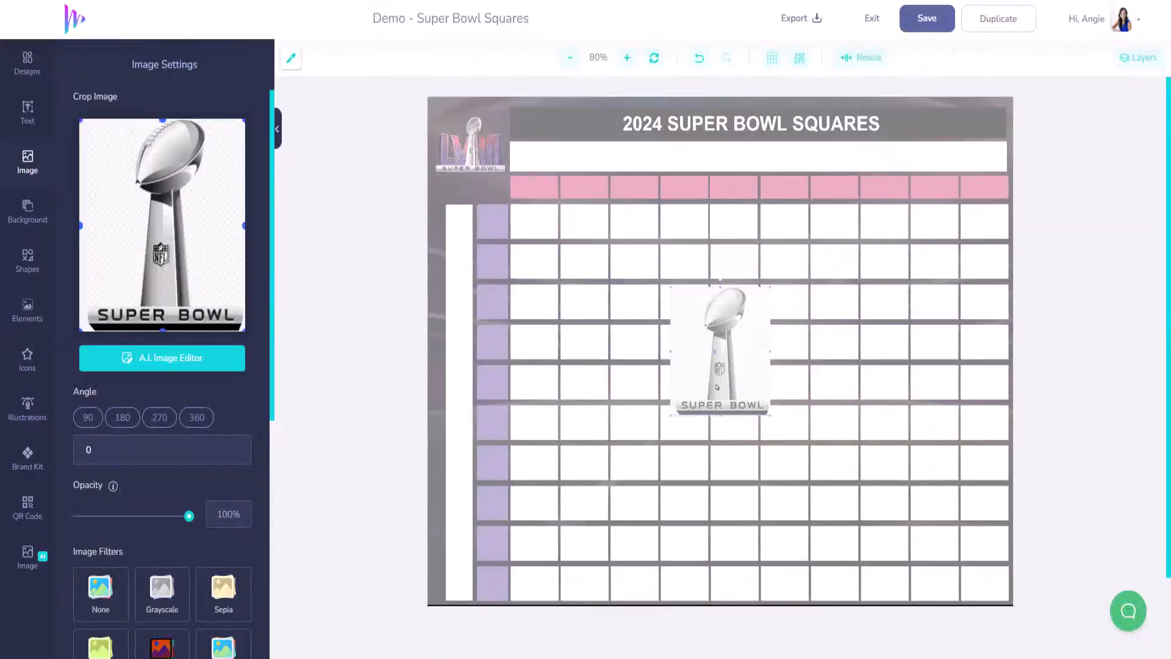
# - Position the trophy beside the grid's top-left and shift the LVIII logo toward the title banner
pyautogui.moveTo(715, 389); pyautogui.dragTo(484, 260)
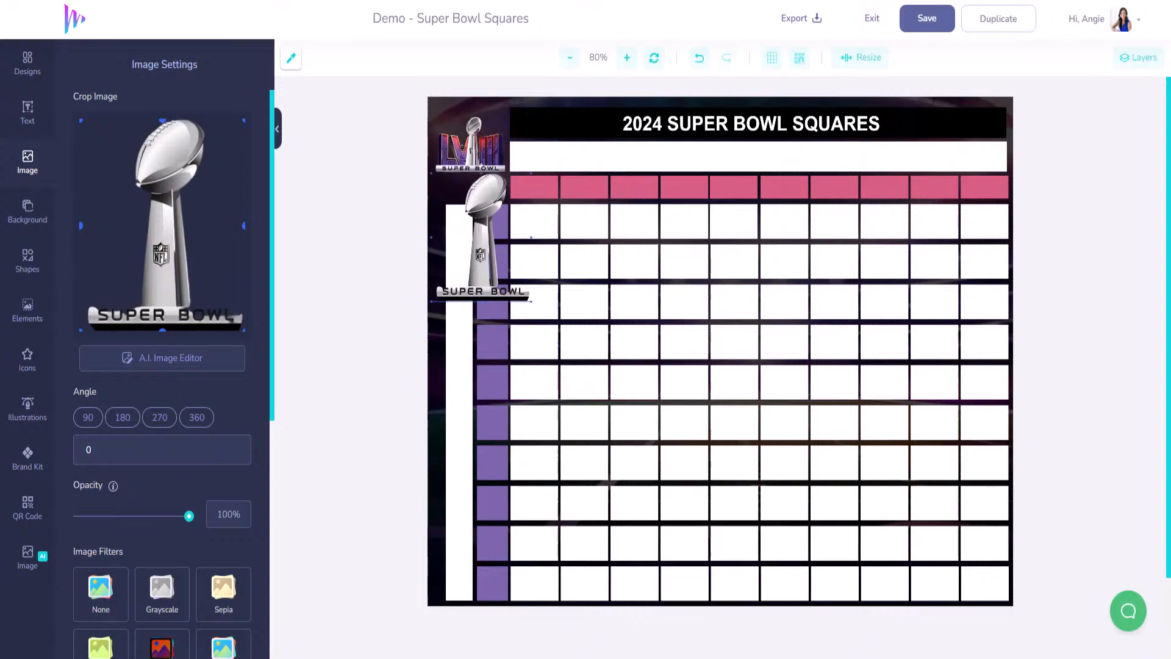
pyautogui.click(467, 148)
pyautogui.moveTo(470, 146); pyautogui.dragTo(515, 131)
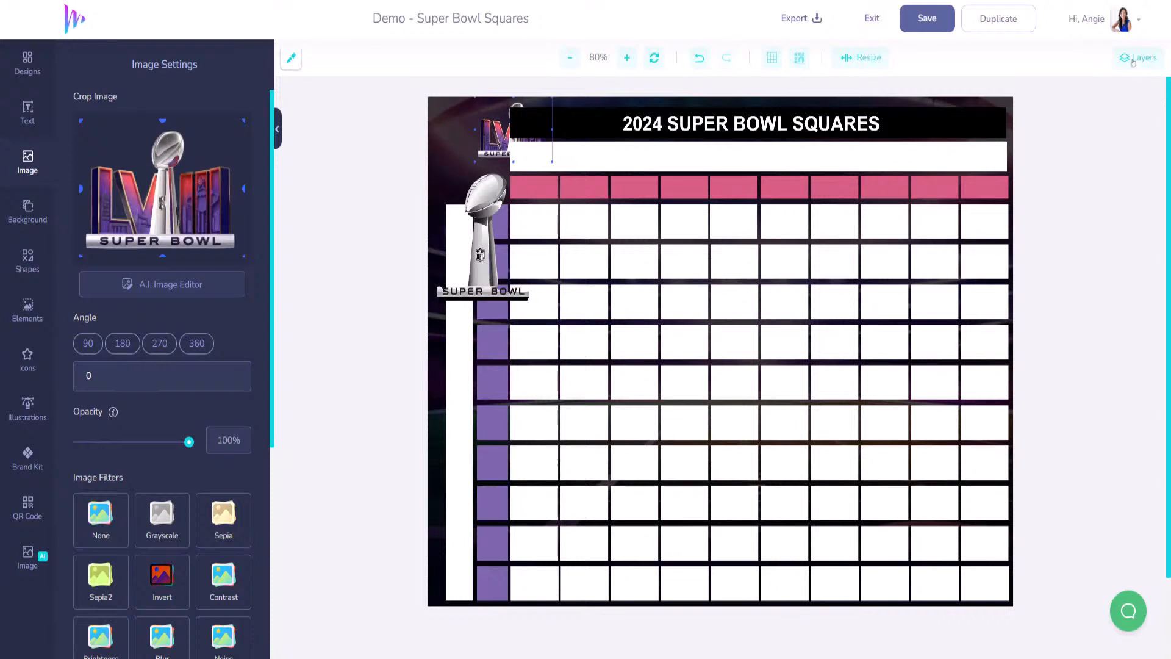
pyautogui.click(1135, 61)
# - Raise the logo image layer to the top, then move and enlarge the LVIII logo at the banner's right
pyautogui.scroll(-15, 1078, 601)
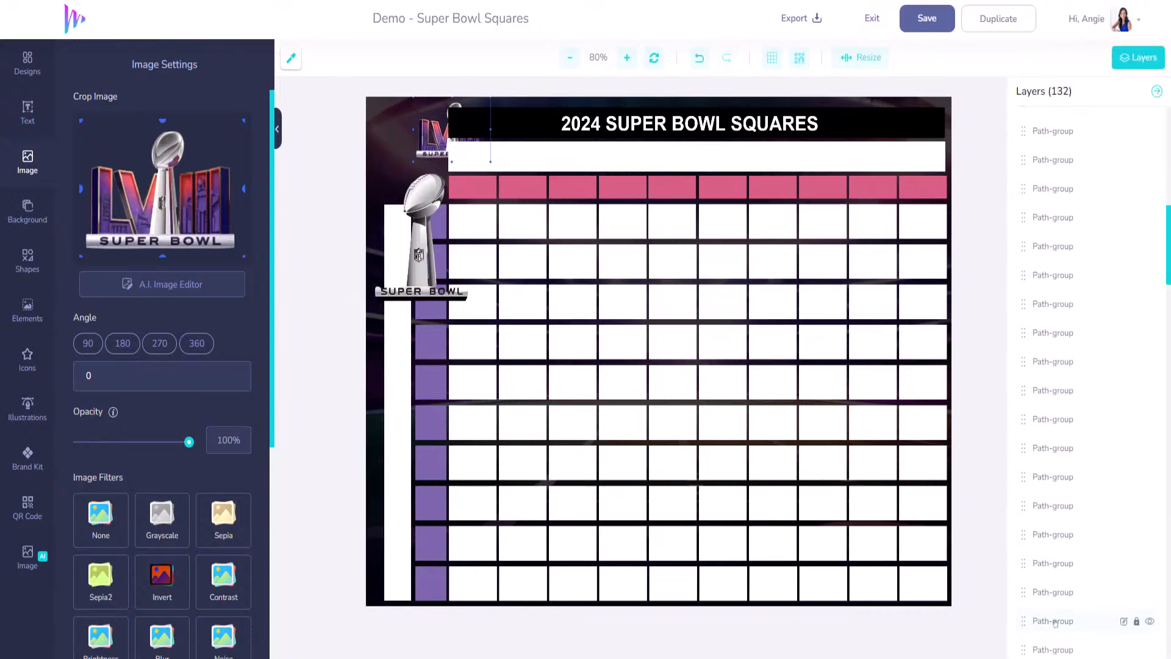
pyautogui.scroll(-5, 1078, 637)
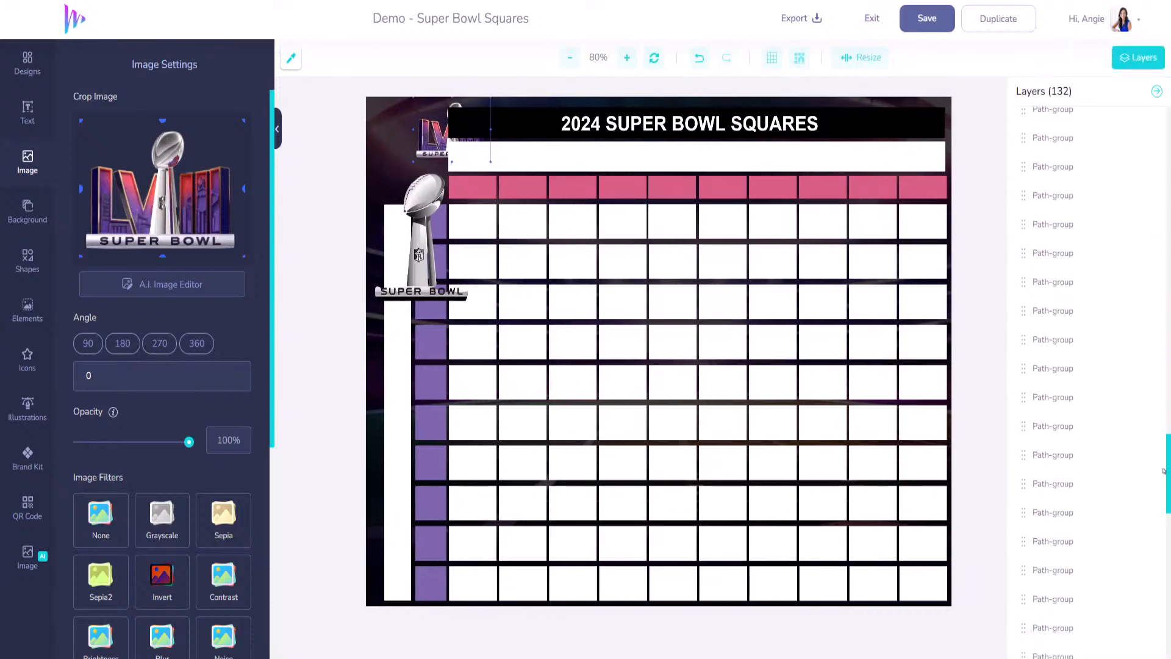
pyautogui.scroll(-5, 1017, 610)
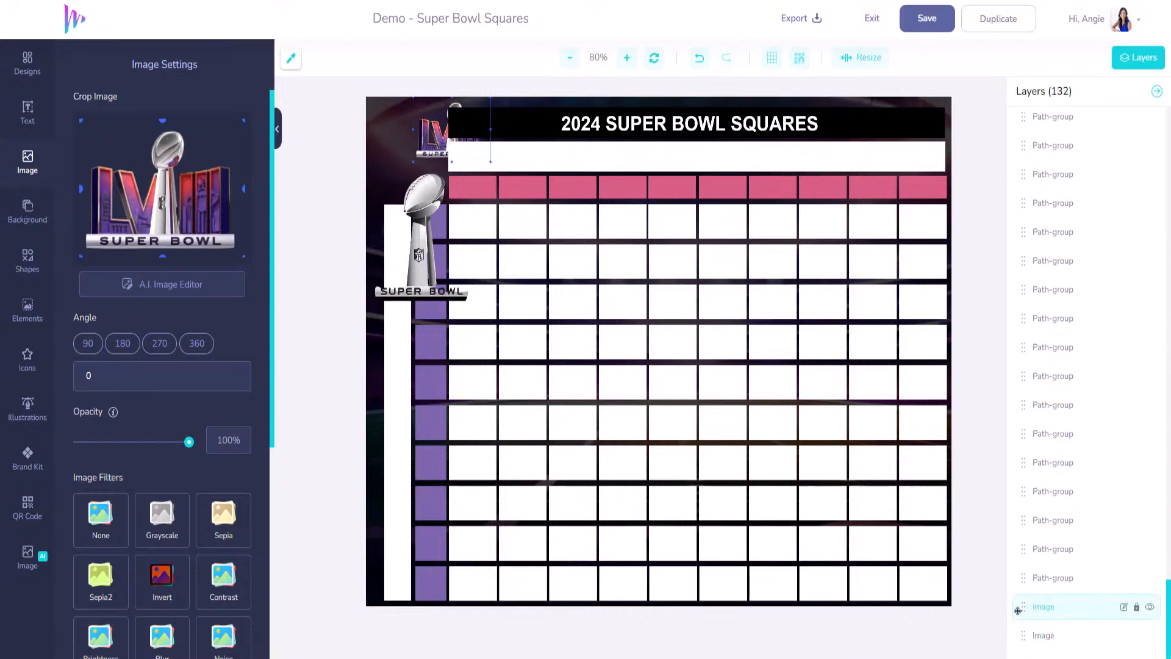
pyautogui.moveTo(1017, 610); pyautogui.dragTo(1030, 162)
pyautogui.moveTo(1049, 276); pyautogui.dragTo(1033, 154)
pyautogui.moveTo(1060, 348); pyautogui.dragTo(1030, 145)
pyautogui.moveTo(485, 135); pyautogui.dragTo(873, 151)
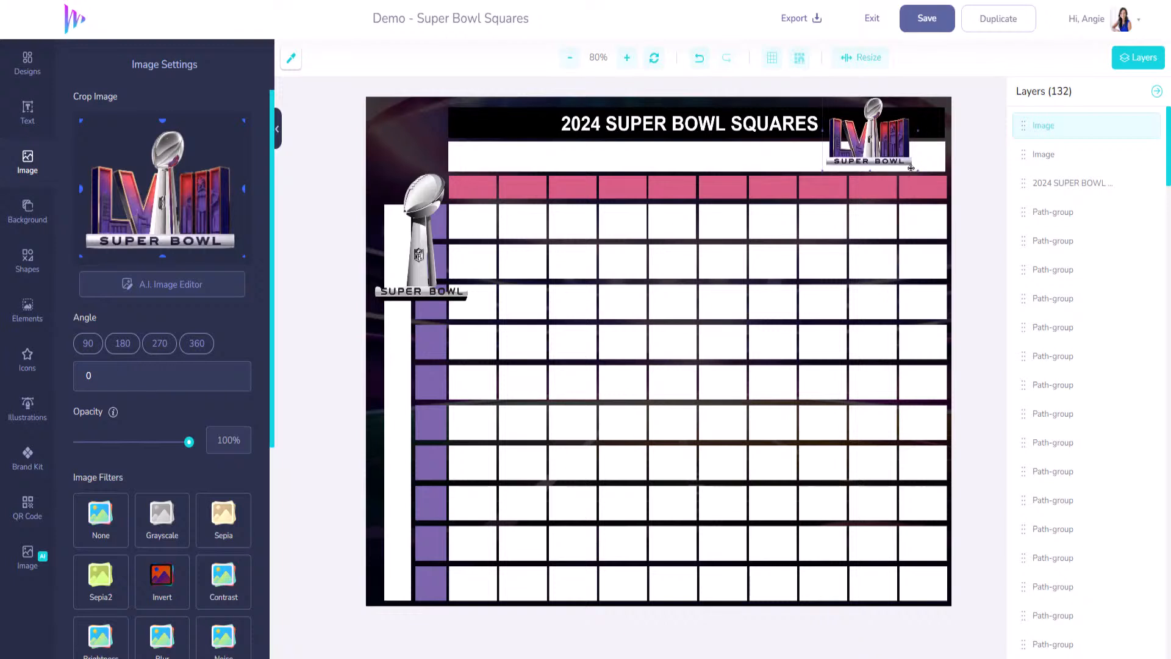
pyautogui.moveTo(917, 171)
pyautogui.mouseDown()
pyautogui.moveTo(927, 182)
pyautogui.moveTo(898, 158)
pyautogui.mouseUp()
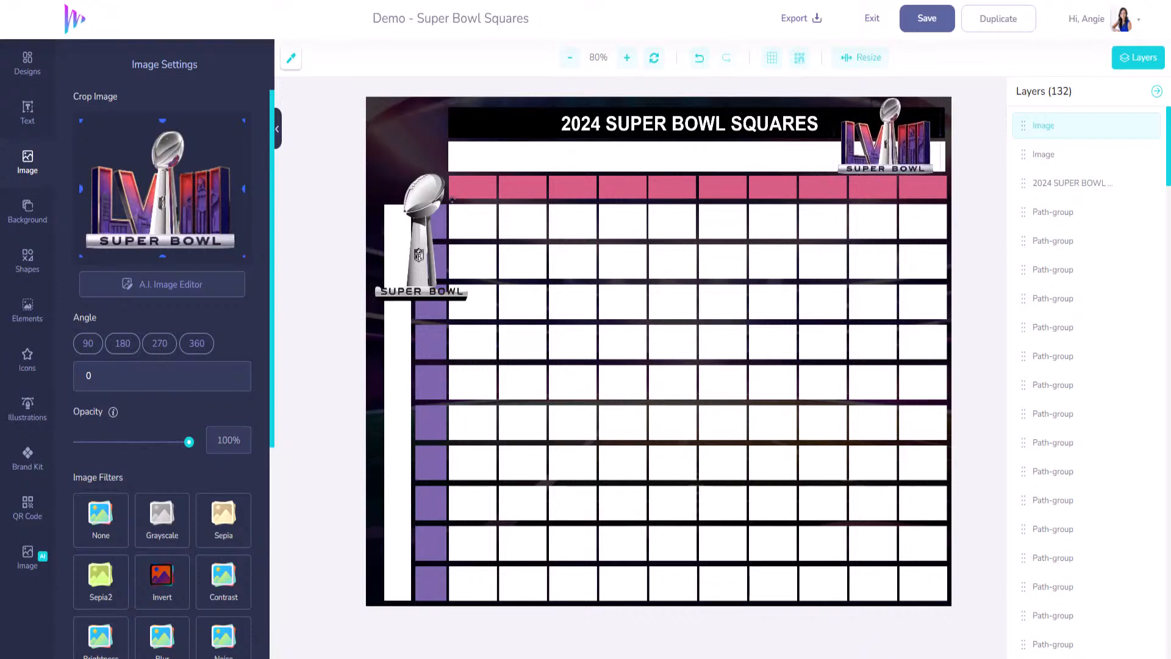
# - Crop the trophy above its SUPER BOWL base, fit it into the top-left corner, and save
pyautogui.moveTo(418, 159); pyautogui.dragTo(413, 92)
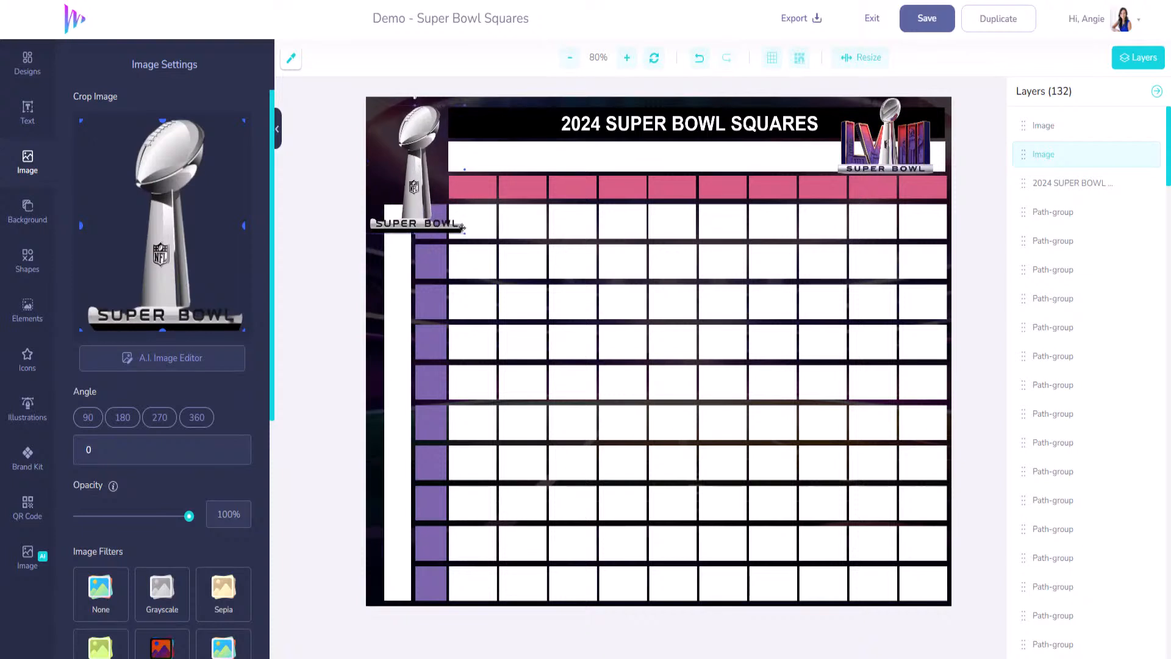
pyautogui.moveTo(460, 234); pyautogui.dragTo(445, 196)
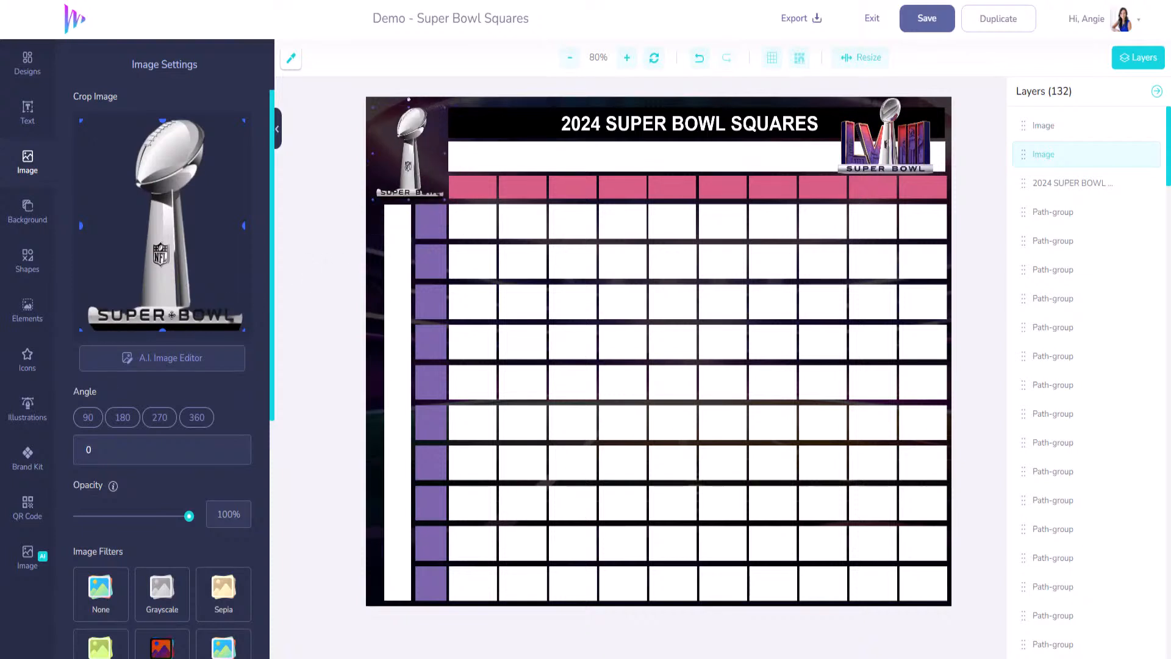
pyautogui.moveTo(161, 328); pyautogui.dragTo(163, 302)
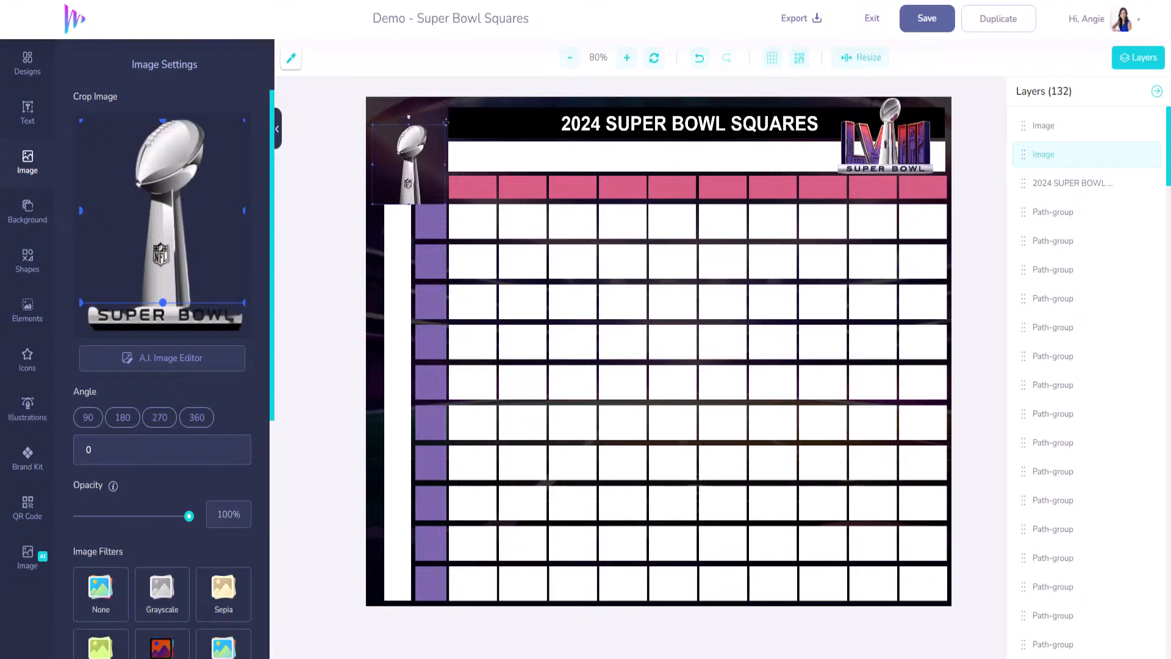
pyautogui.moveTo(445, 125); pyautogui.dragTo(461, 105)
pyautogui.moveTo(425, 125); pyautogui.dragTo(417, 124)
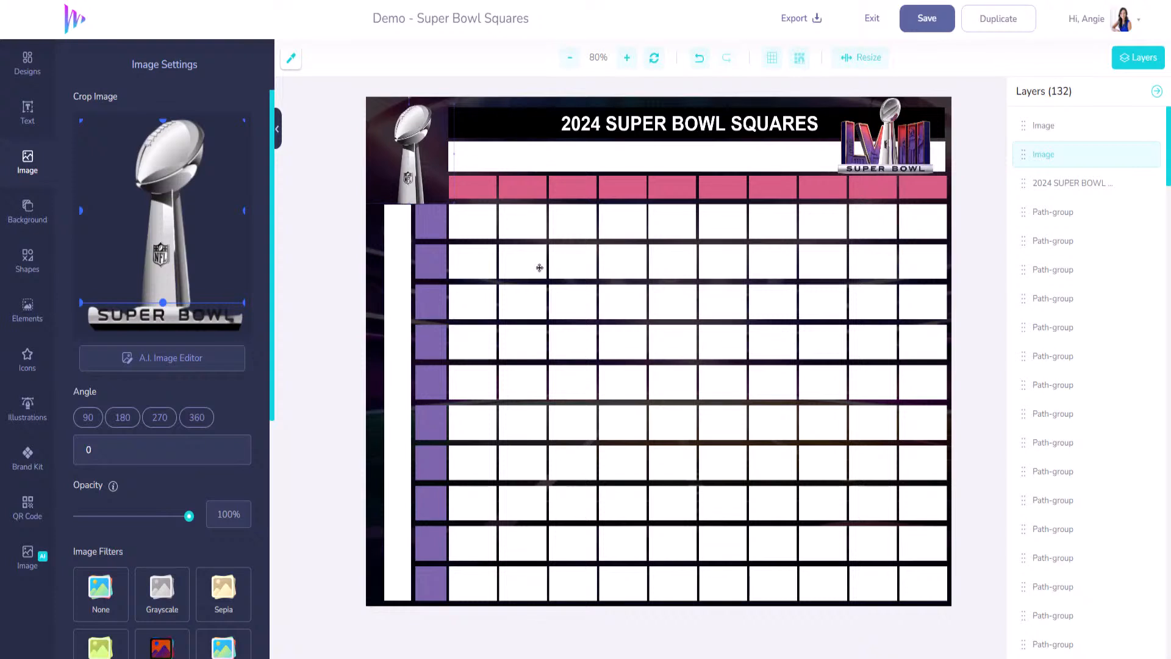
pyautogui.click(927, 22)
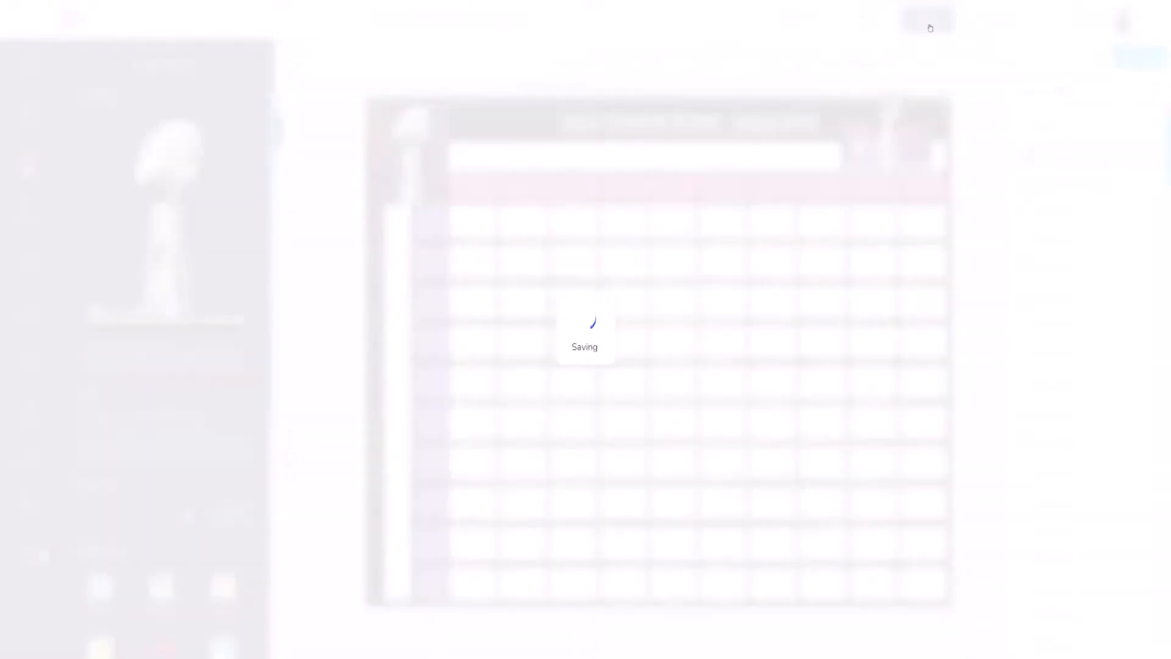